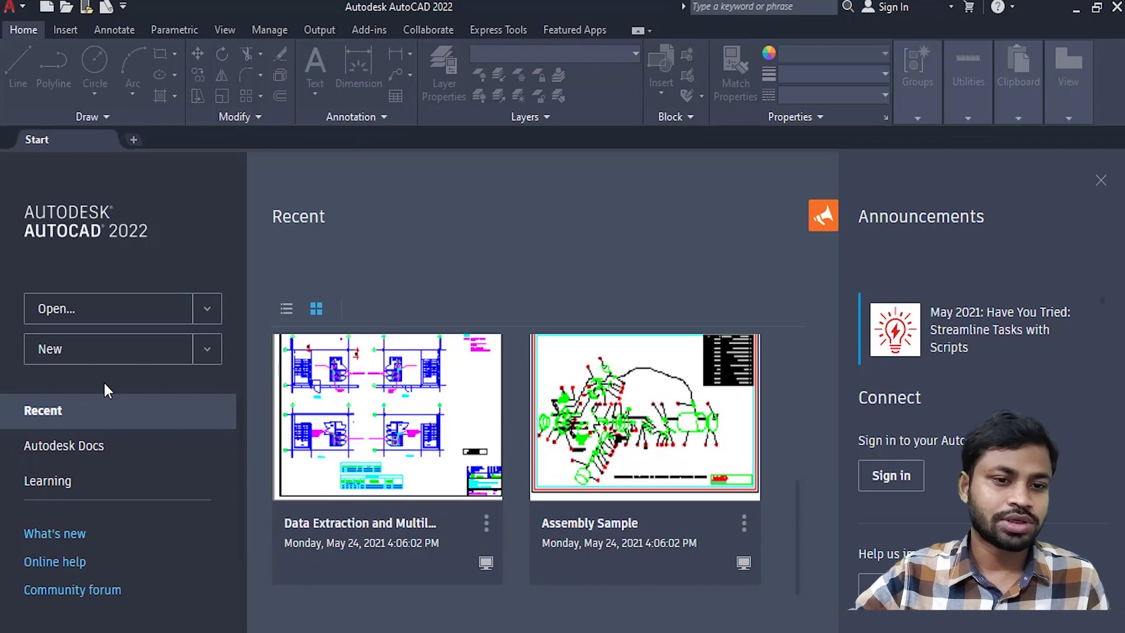
- Create a new blank drawing from the Start tab
click(104, 349)
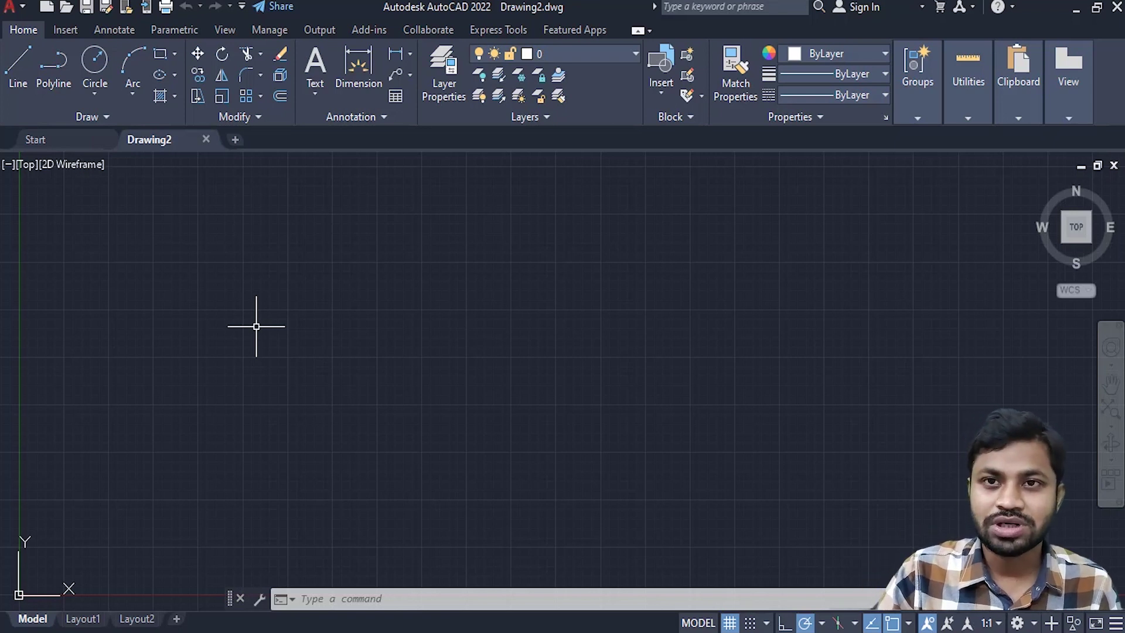
- Set Drawing Units (UN) to Engineering length with 0'-0.0" precision
text(u)
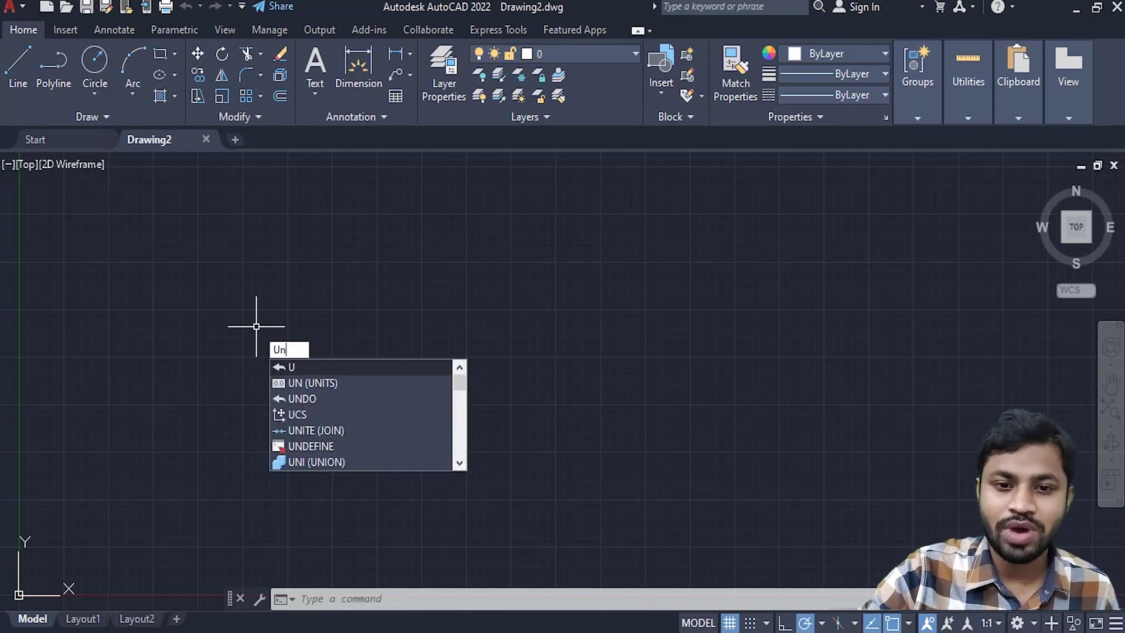
text(n)
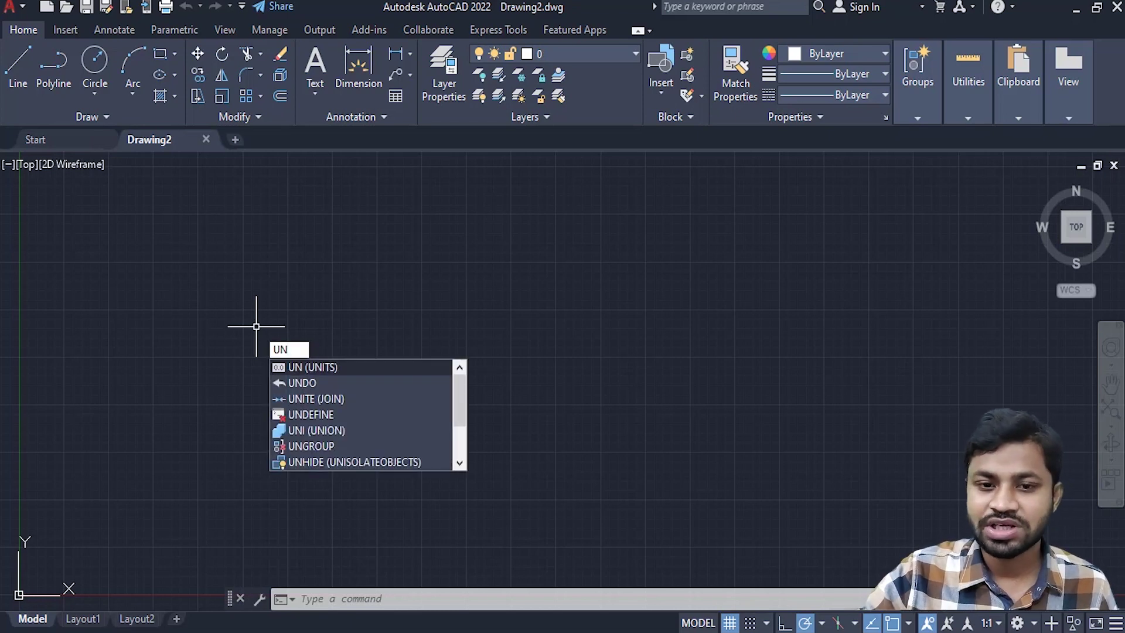
key(Return)
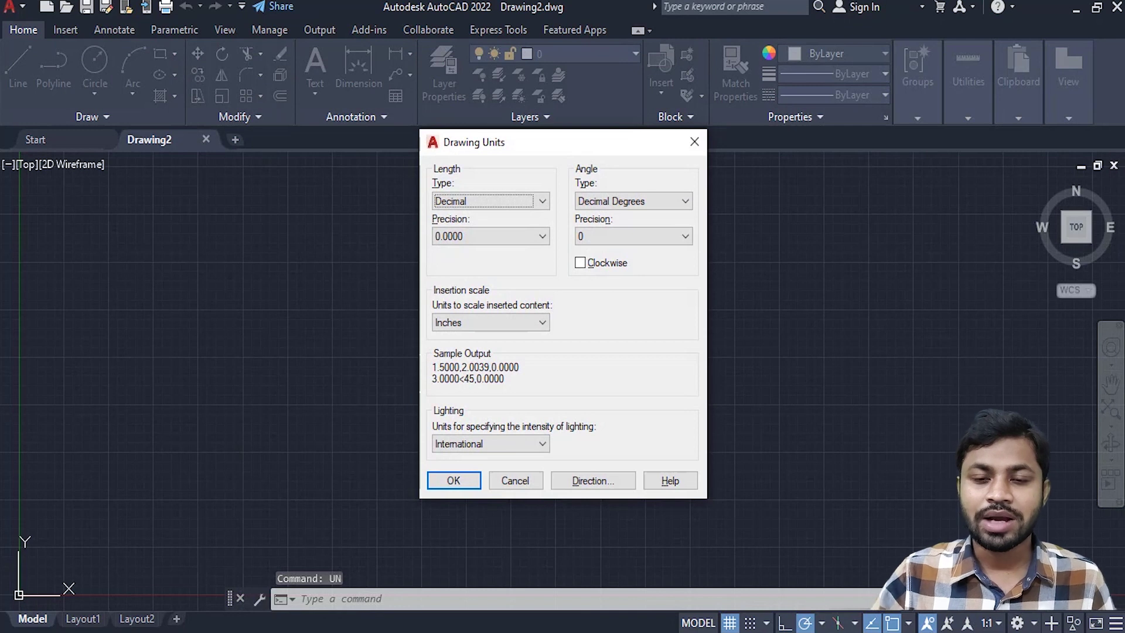
click(534, 205)
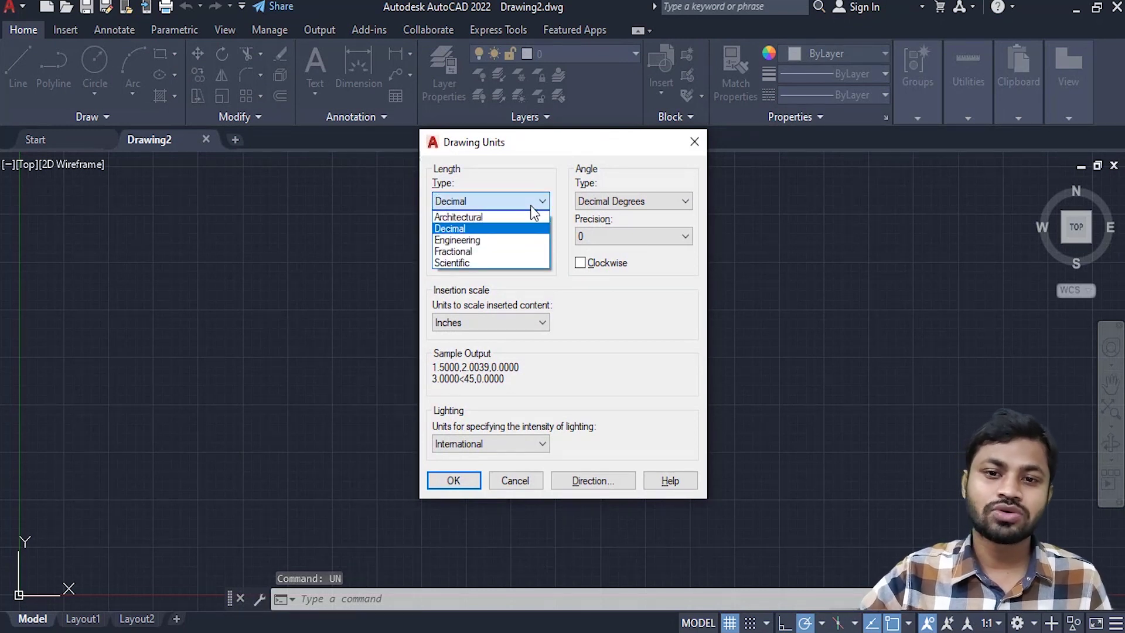
mouse_move(534, 207)
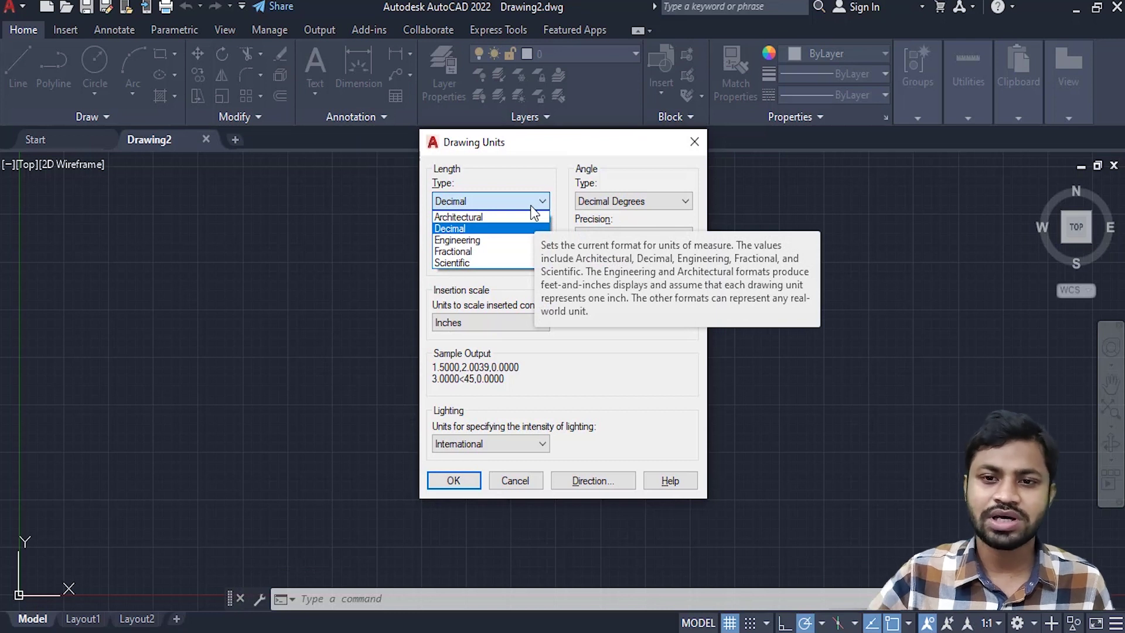
click(474, 240)
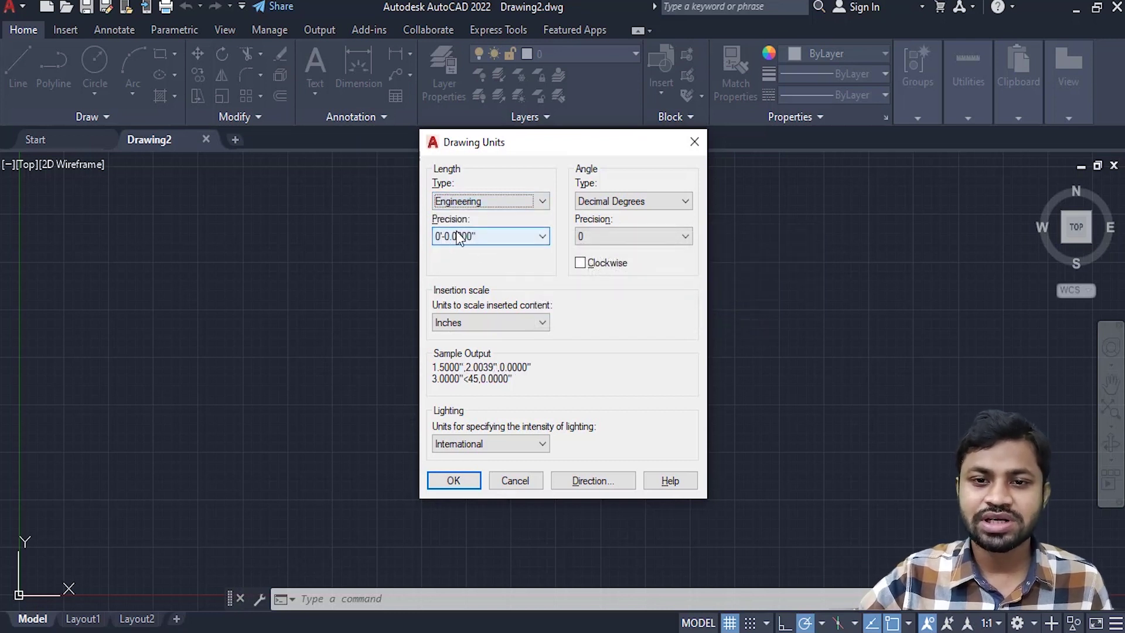
click(512, 237)
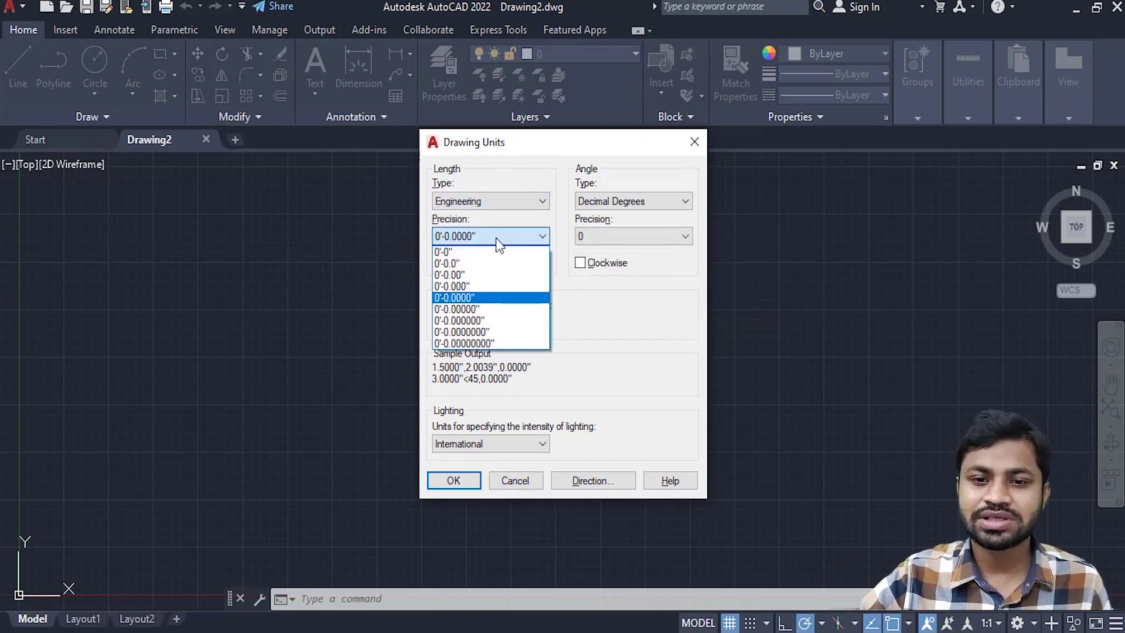
click(463, 265)
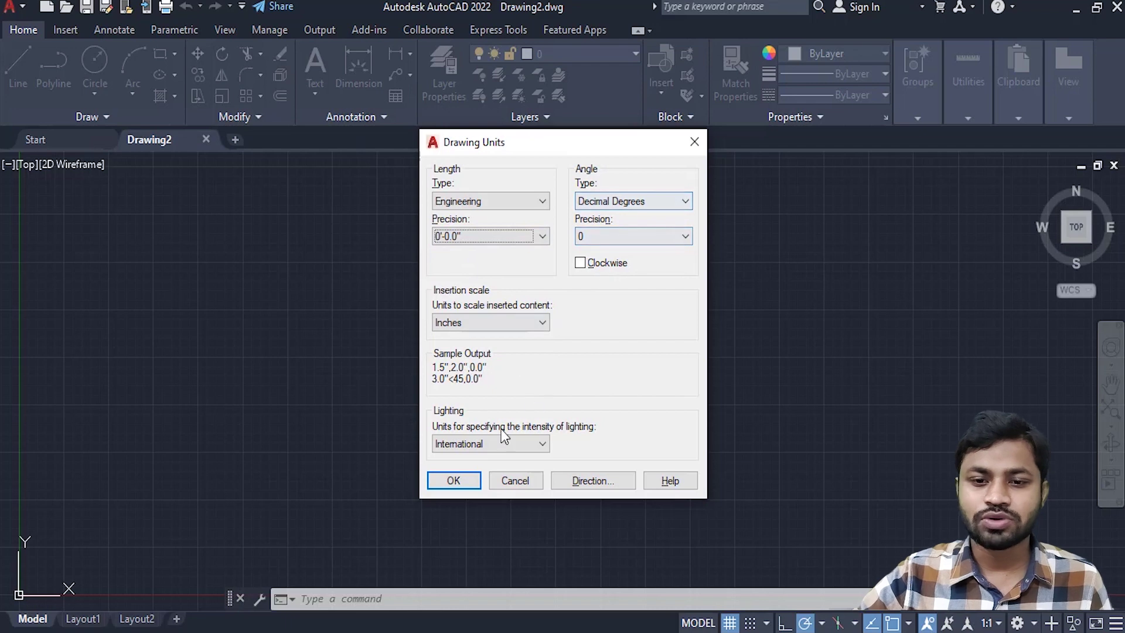
click(454, 482)
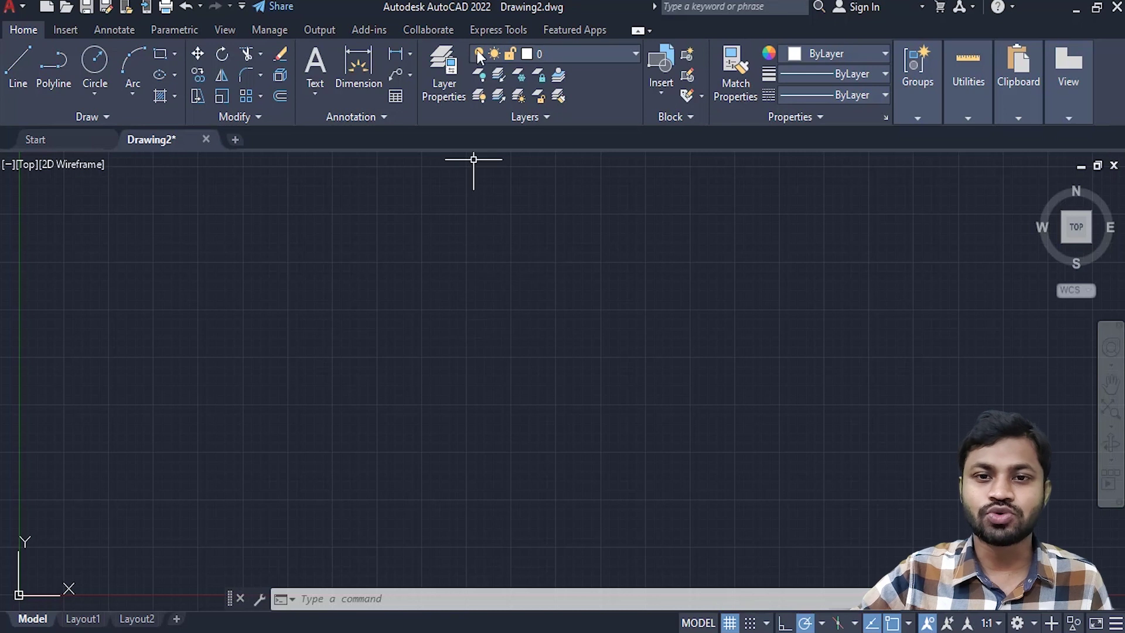
- Add a layer named Wall with colour 42 and make it current
click(446, 86)
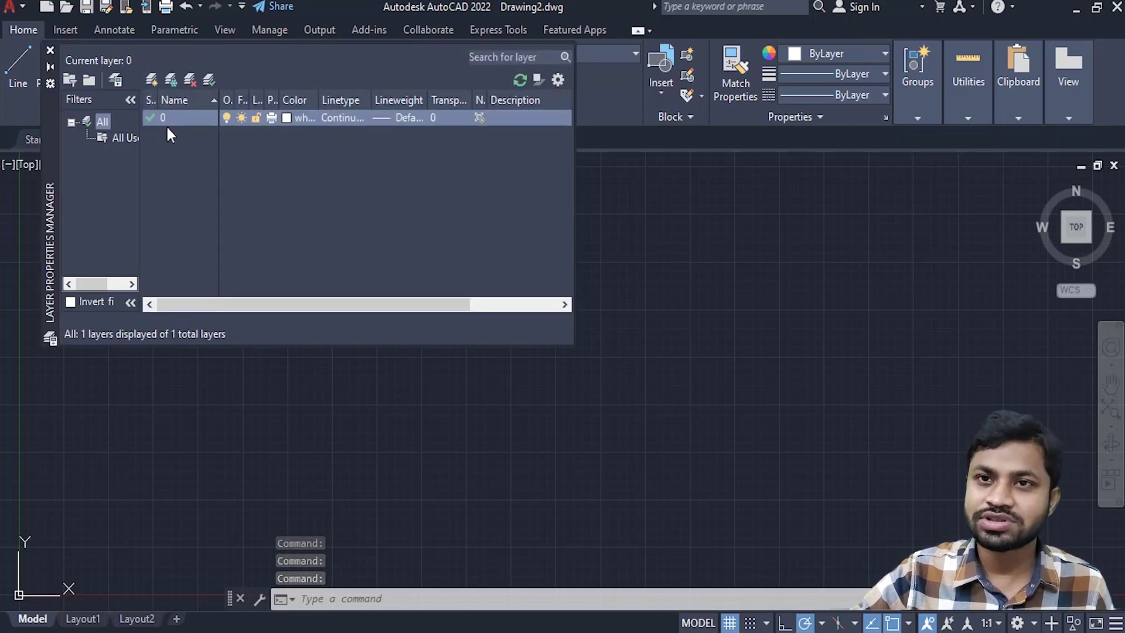
click(153, 80)
text(Wall)
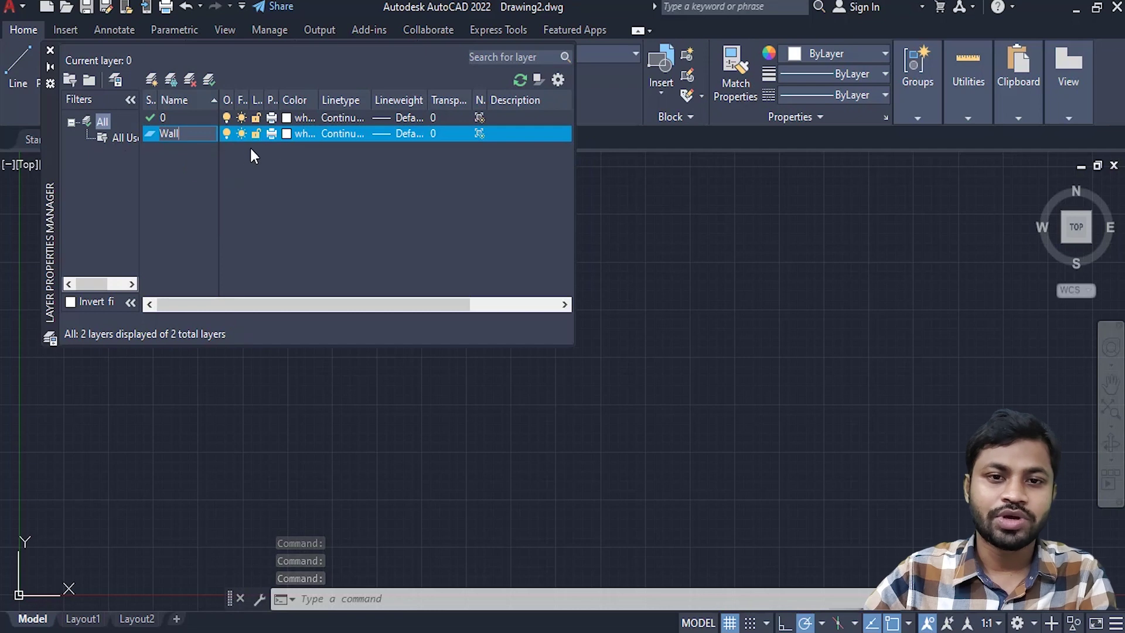
click(286, 133)
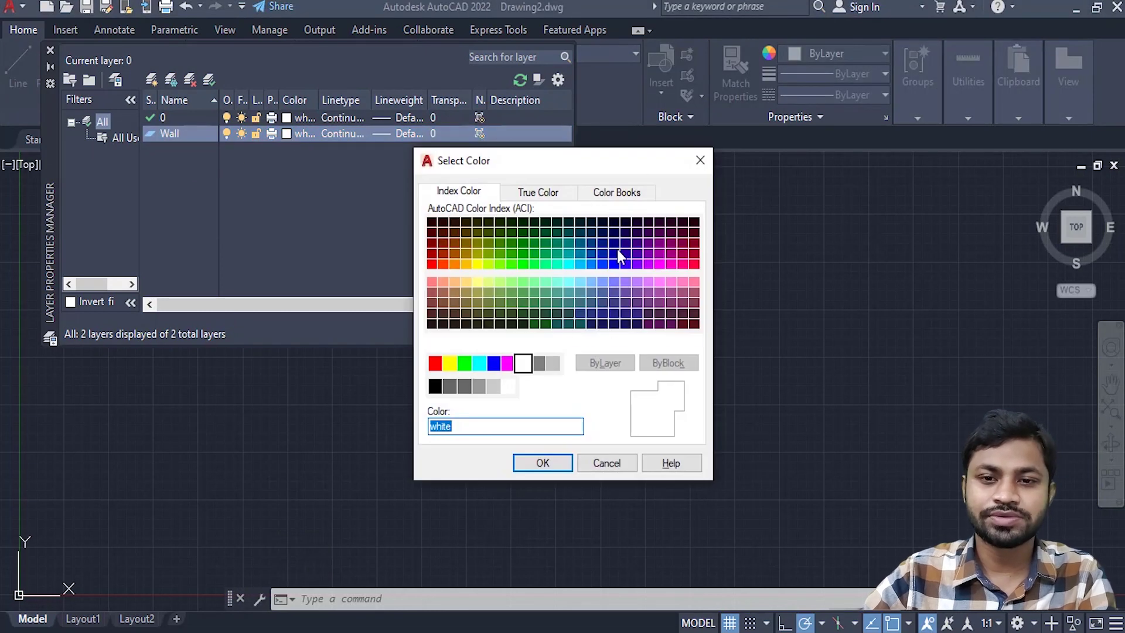
click(467, 255)
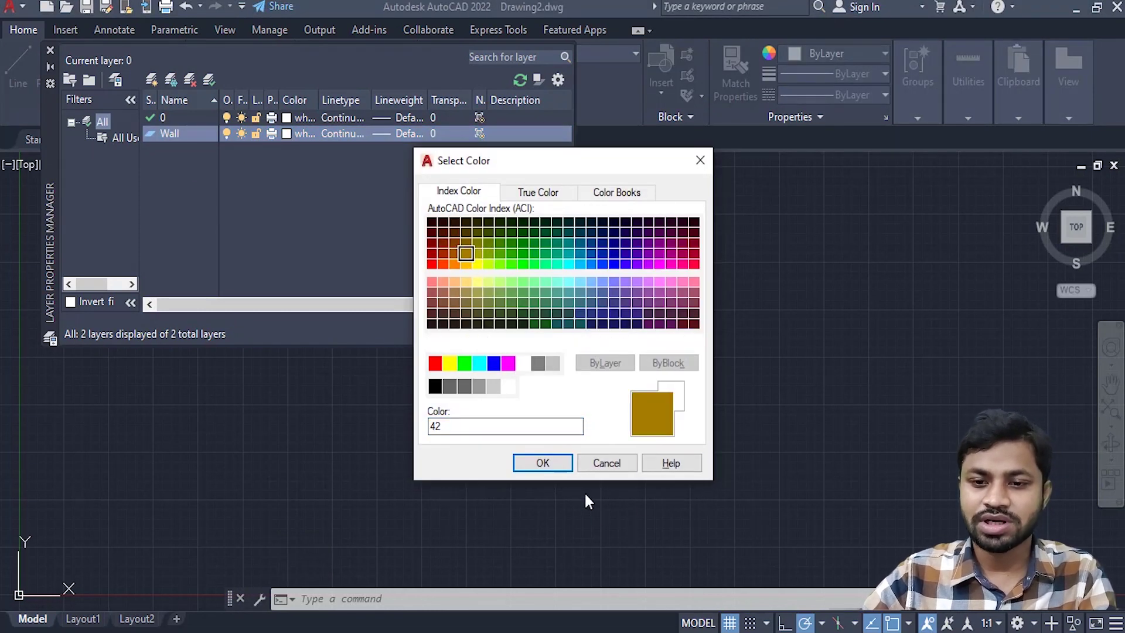
click(542, 463)
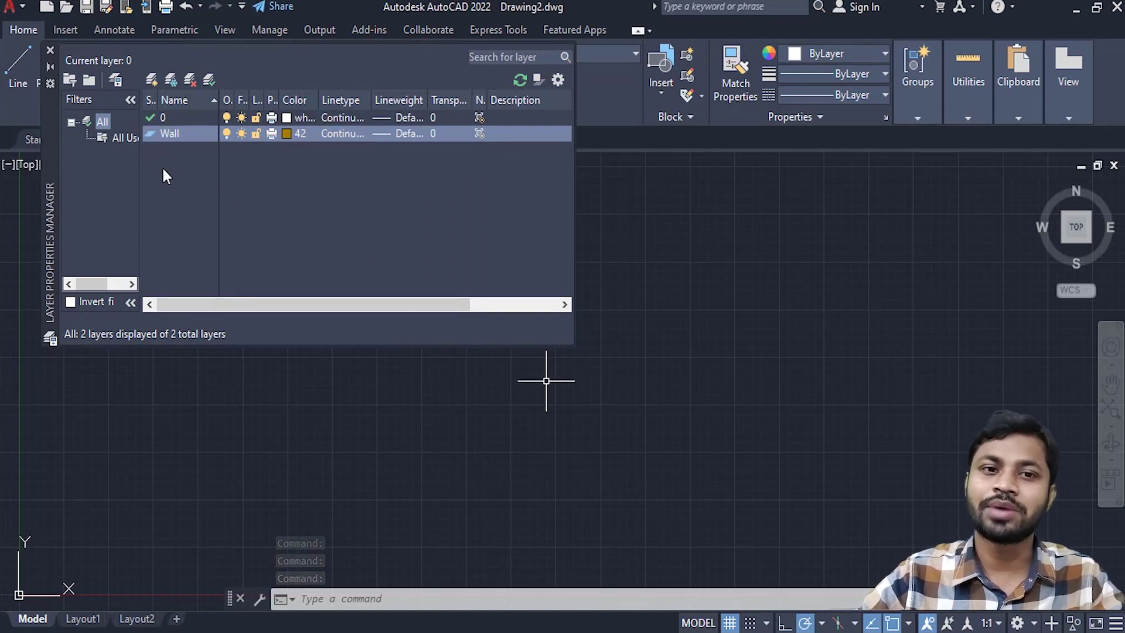
double_click(150, 135)
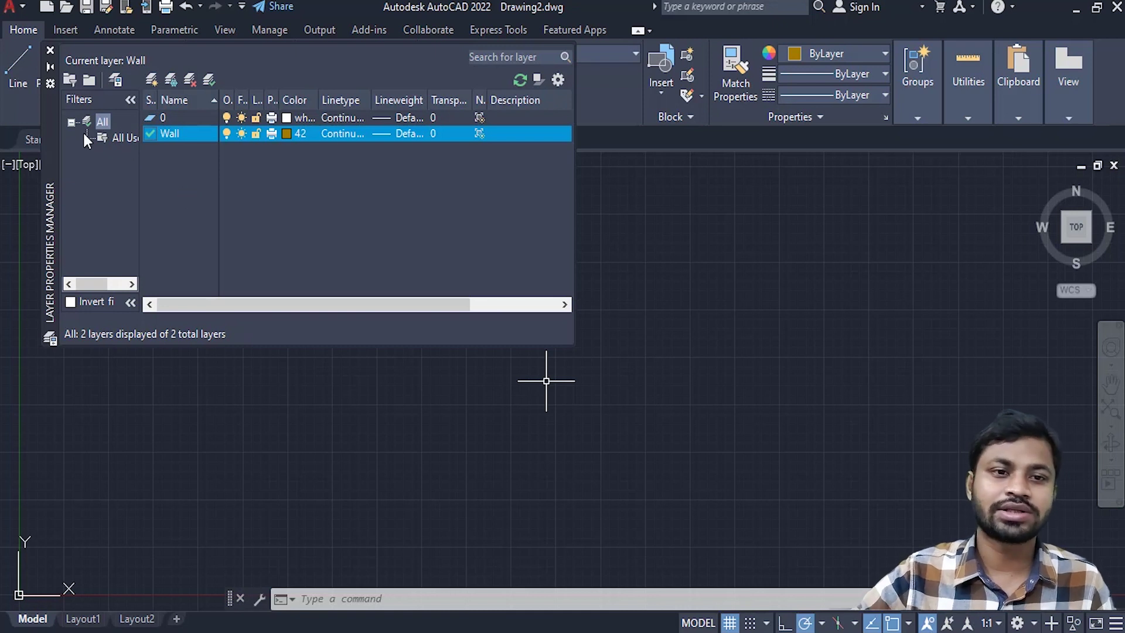
click(50, 51)
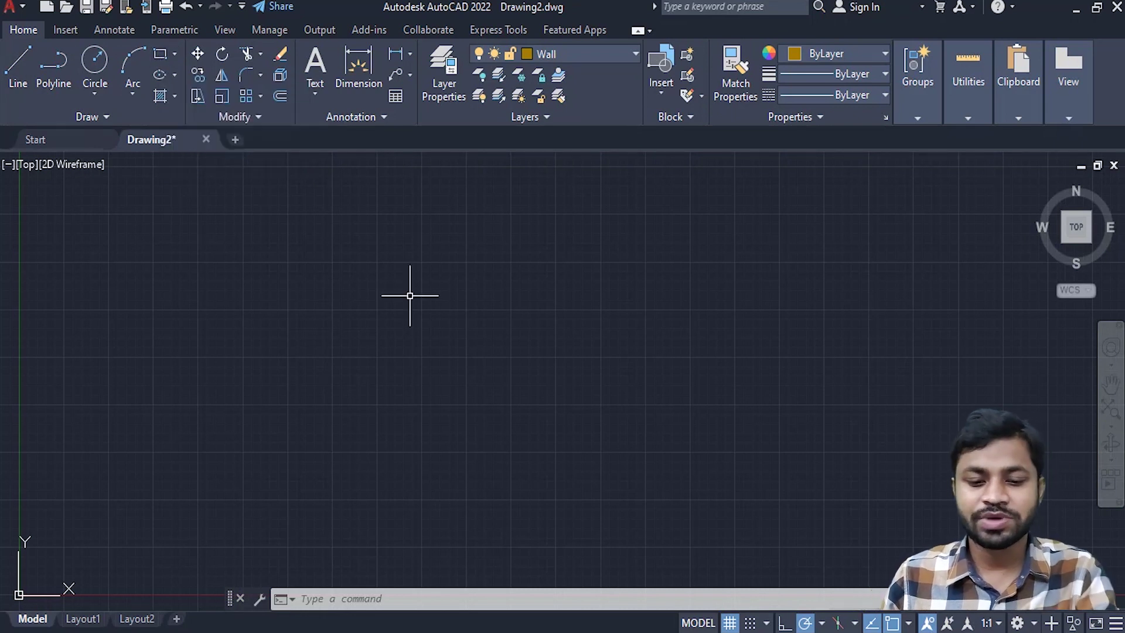
- Draw a 40' × 50' rectangle from a picked corner and zoom out to see it
text(REC)
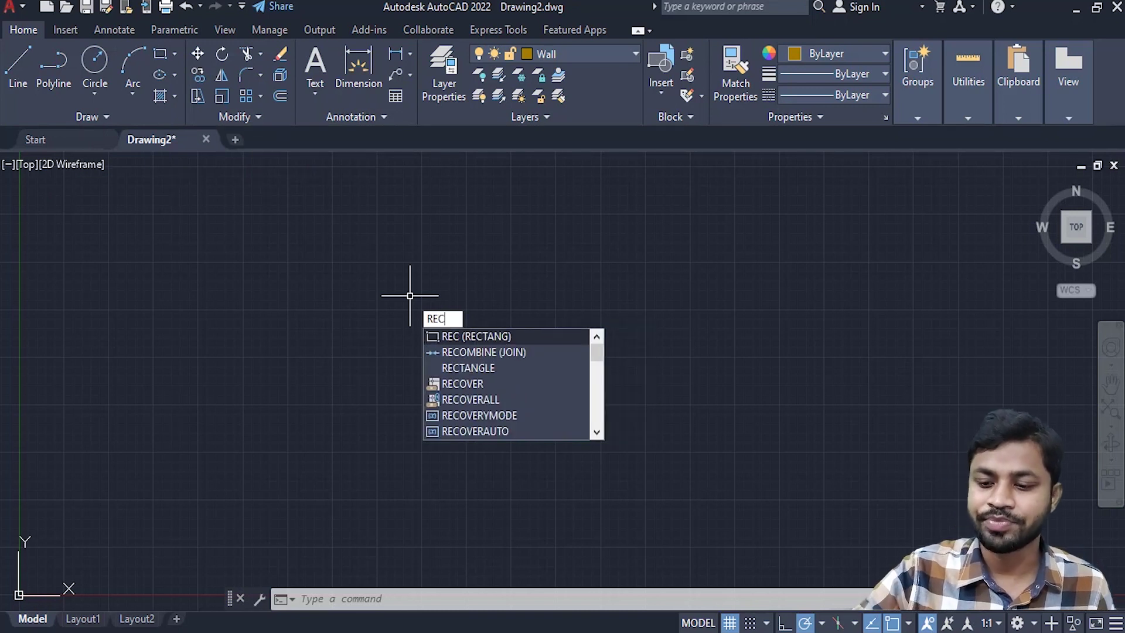
key(Return)
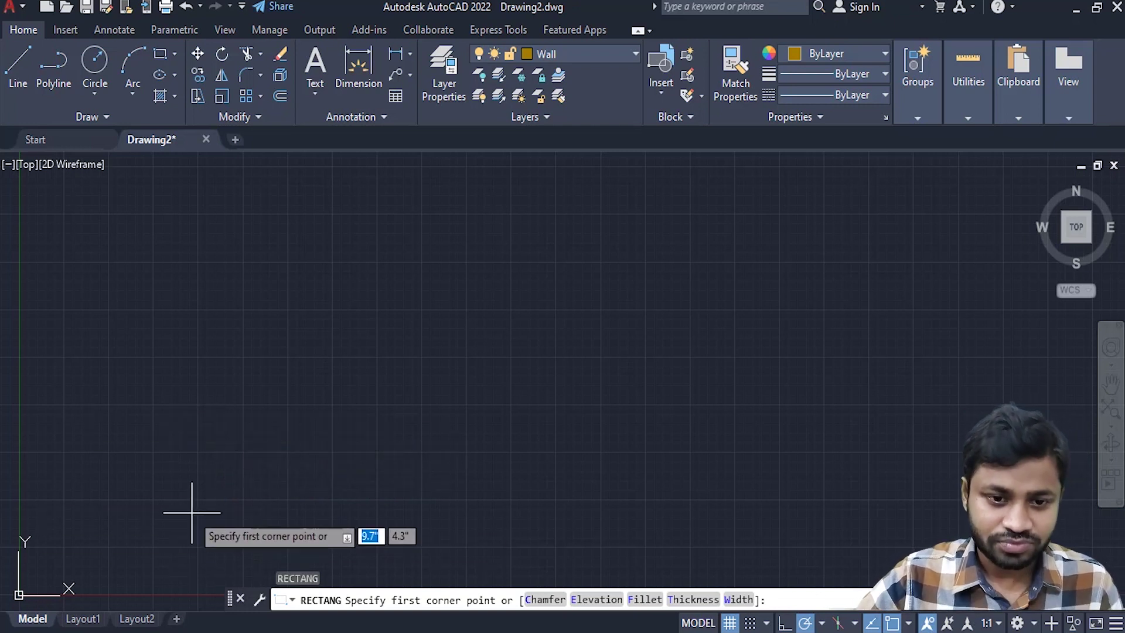
click(202, 485)
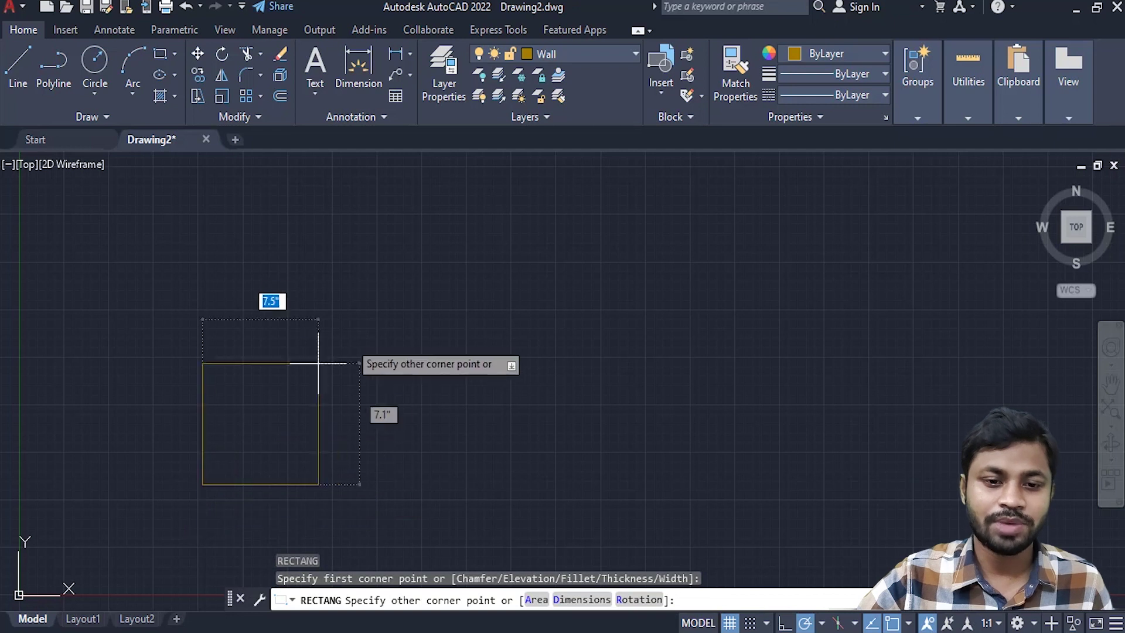
scroll(421, 275, down, 2)
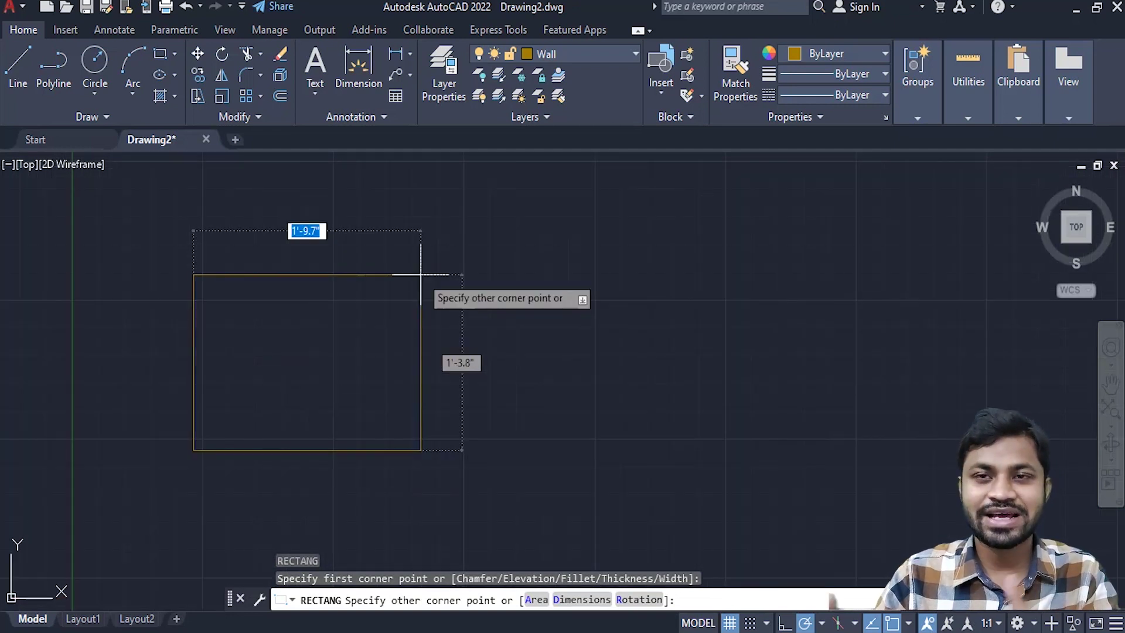
text(40)
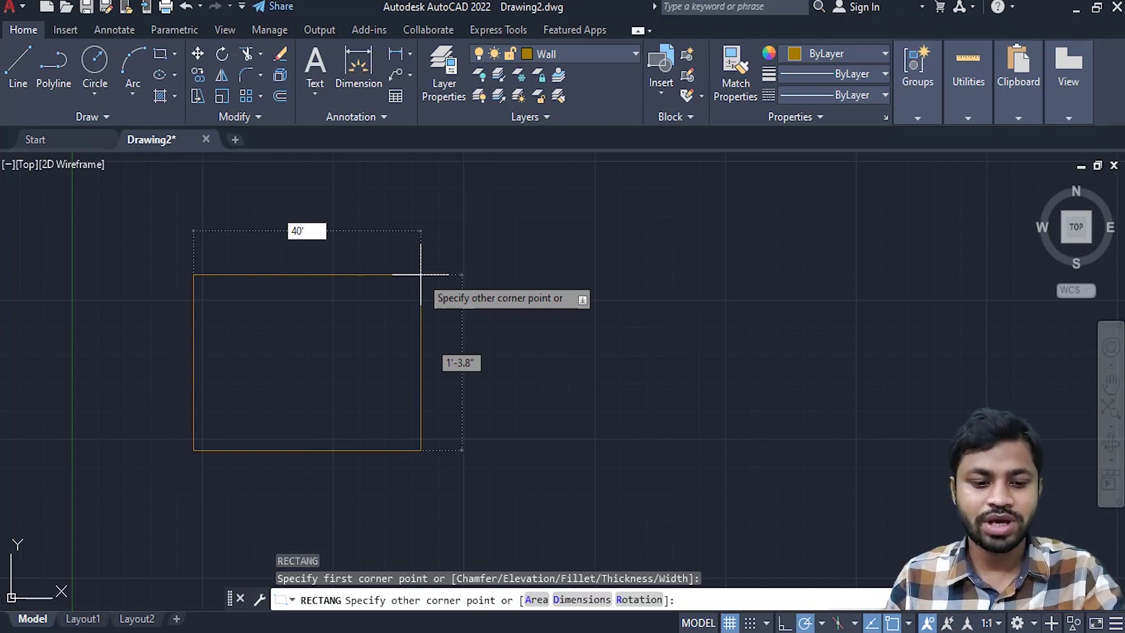
key(Tab)
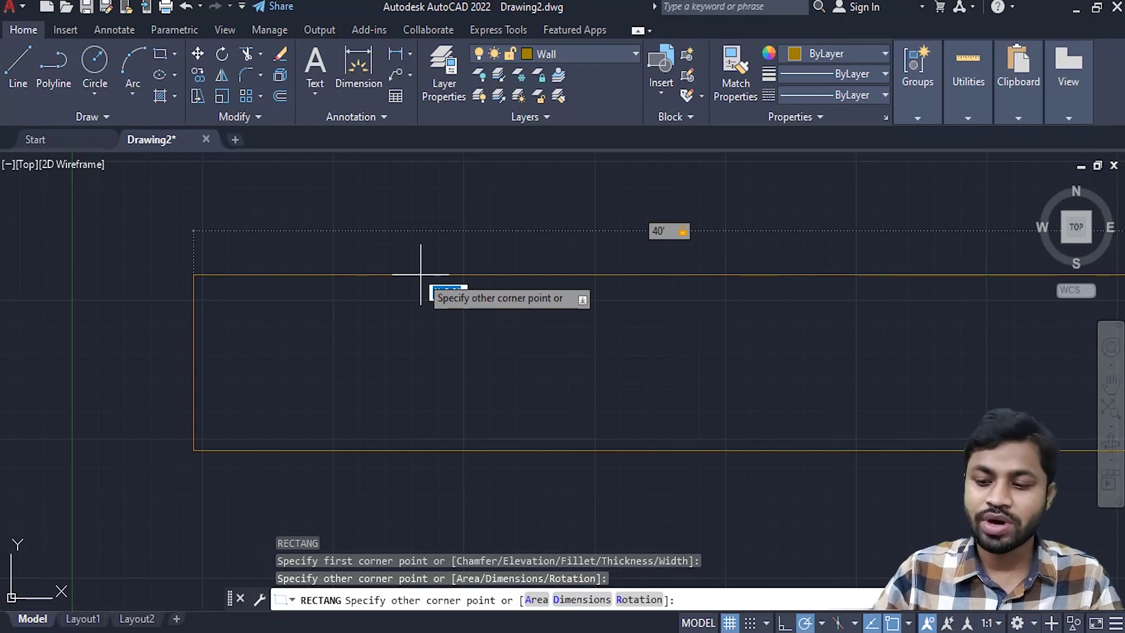
text(50')
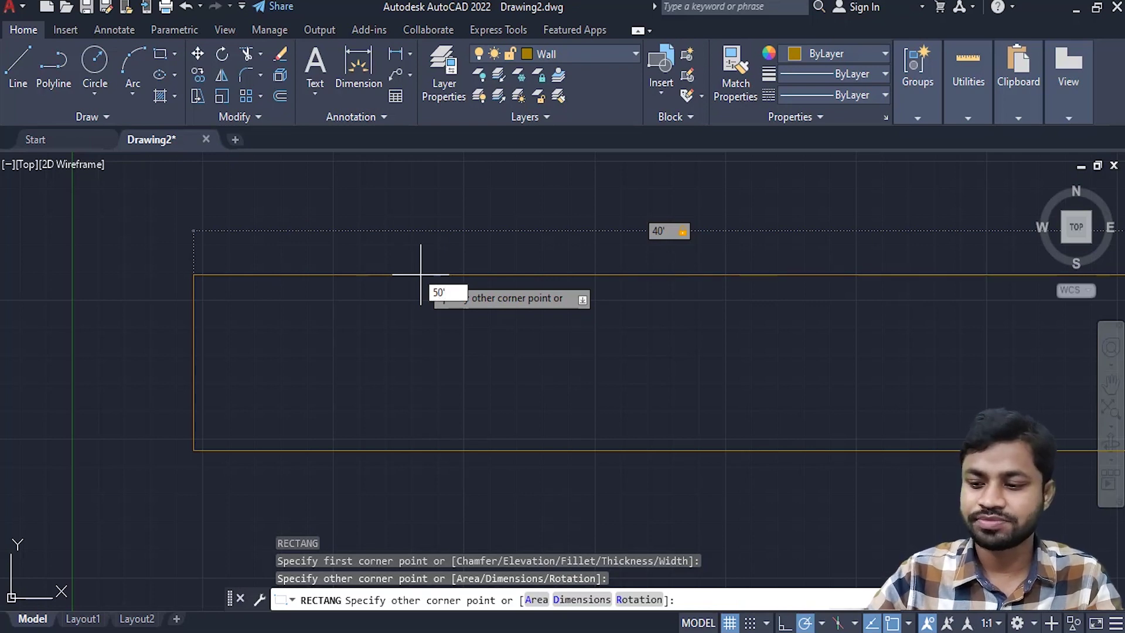
key(Return)
scroll(421, 274, down, 3)
scroll(381, 354, down, 2)
scroll(376, 371, down, 3)
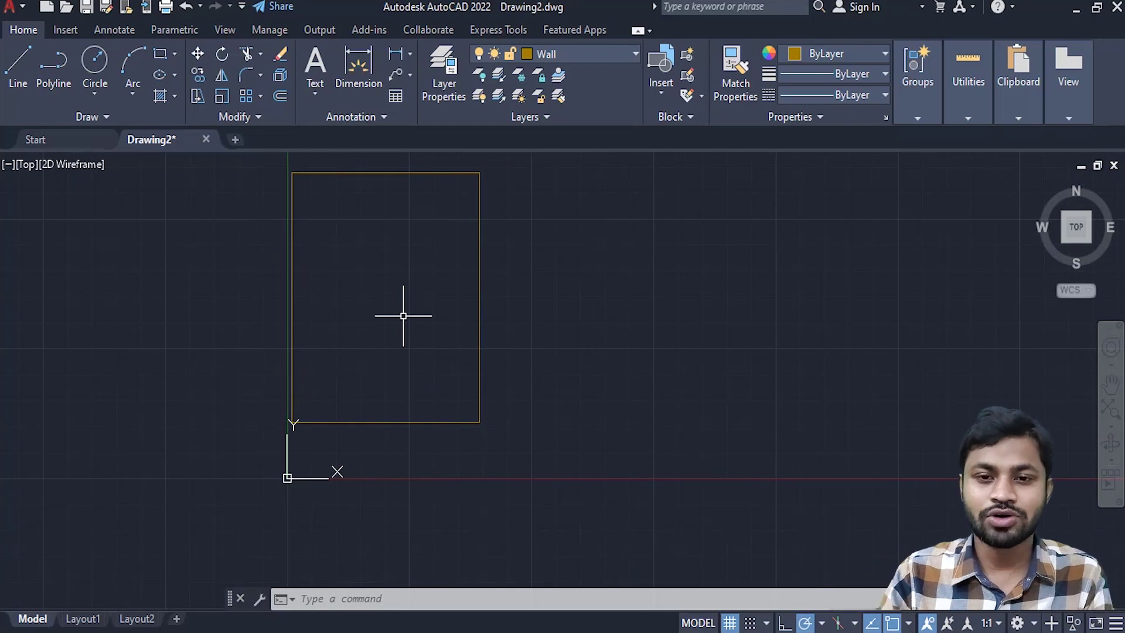
- Window-select the entire 40' × 50' rectangle after a cancelled crossing attempt
middle_drag(419, 309, 497, 359)
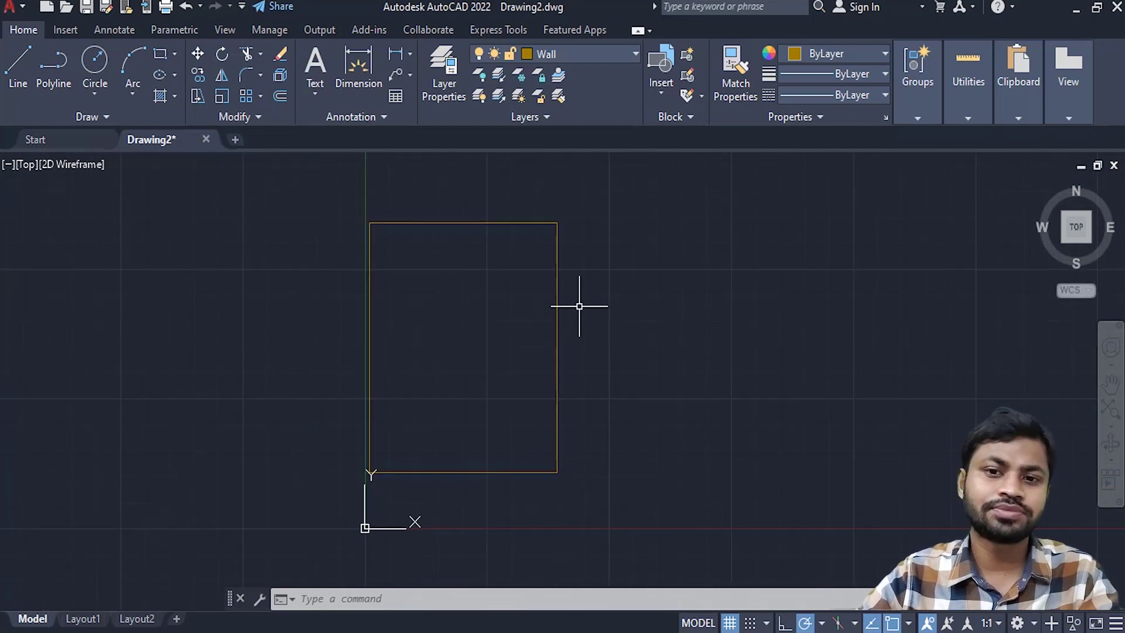
click(579, 306)
click(625, 297)
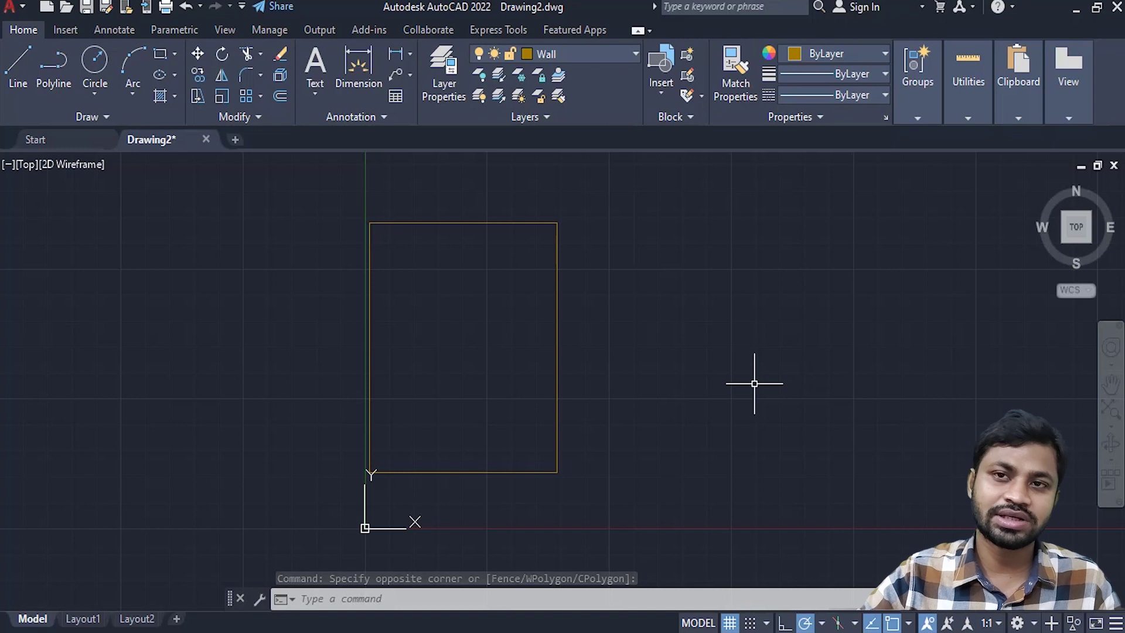
click(759, 388)
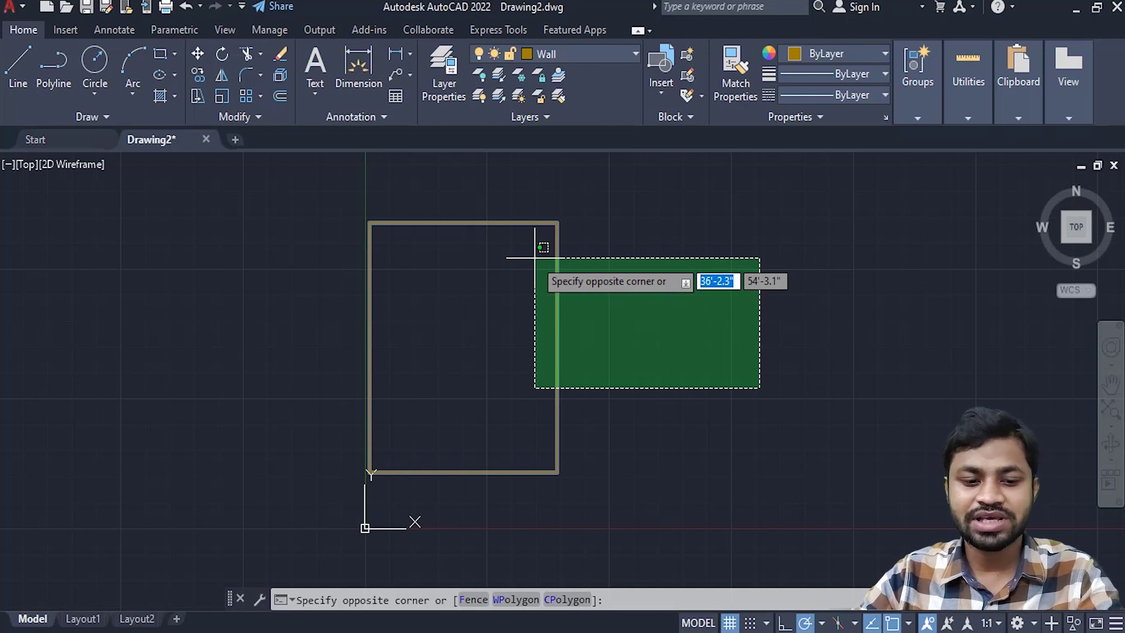
key(Escape)
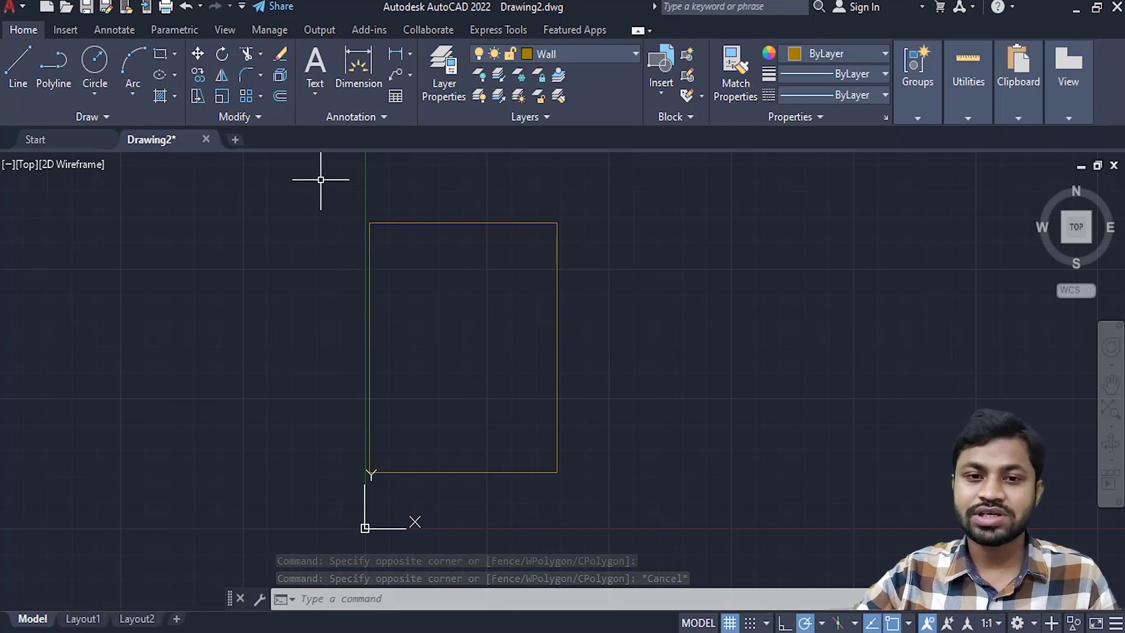
click(297, 179)
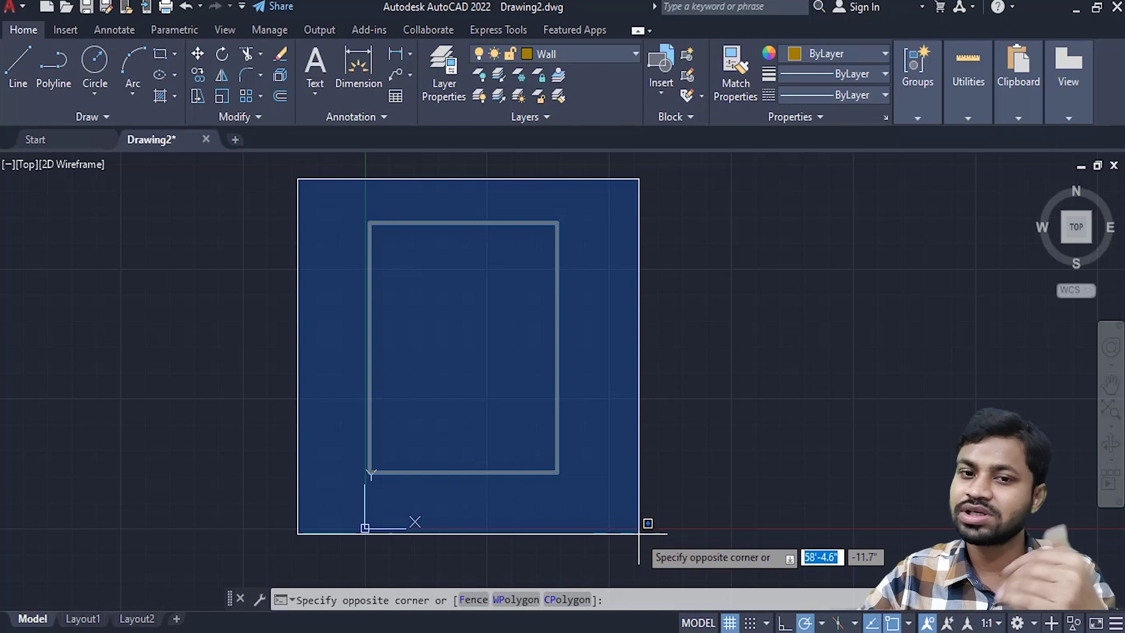
click(639, 533)
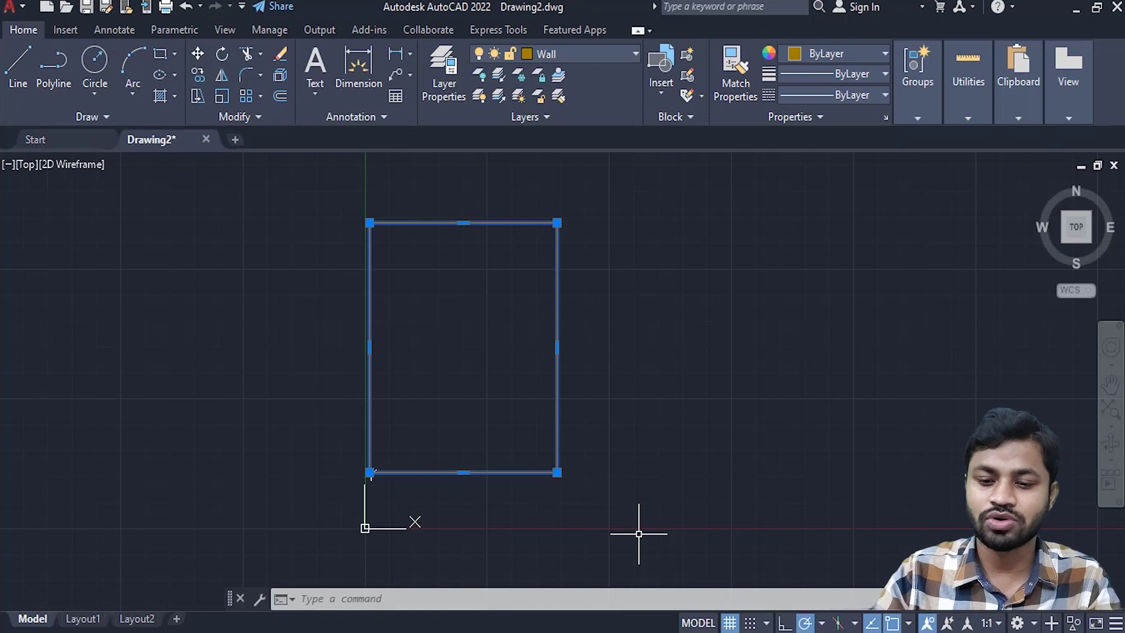
- Offset the outer rectangle 10 inches inward to form the inner wall line
text(O)
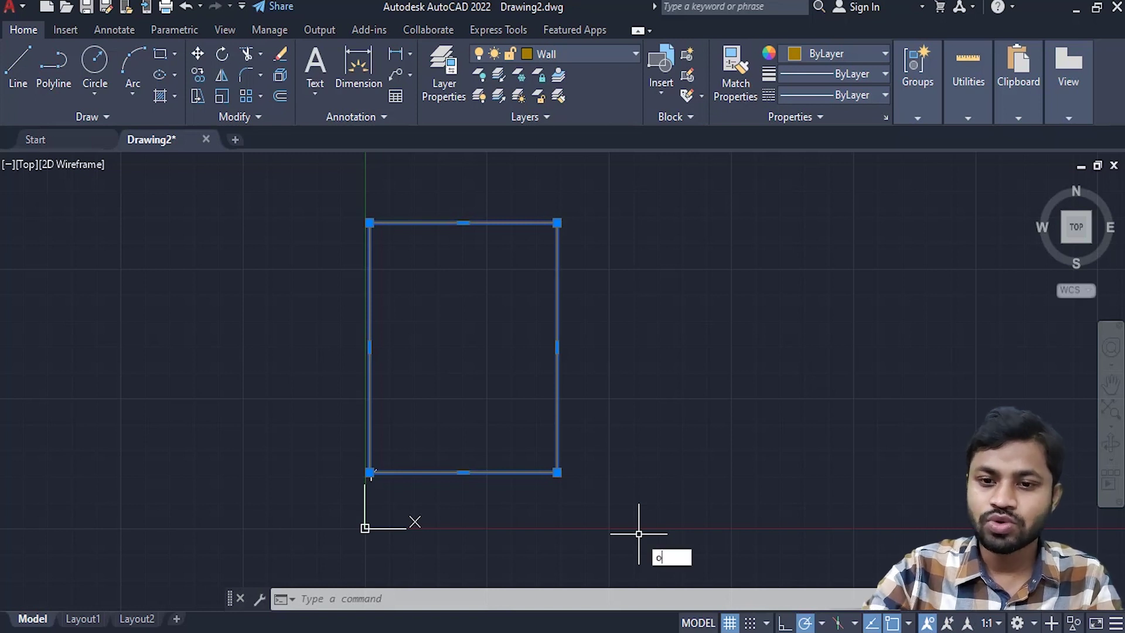
key(Return)
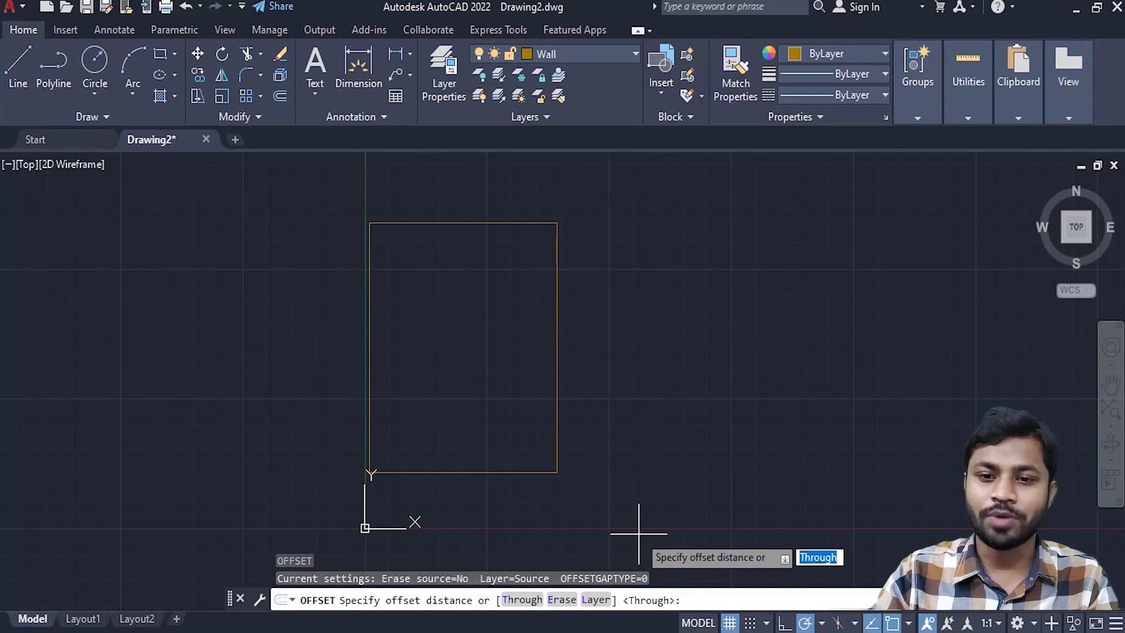
text(10)
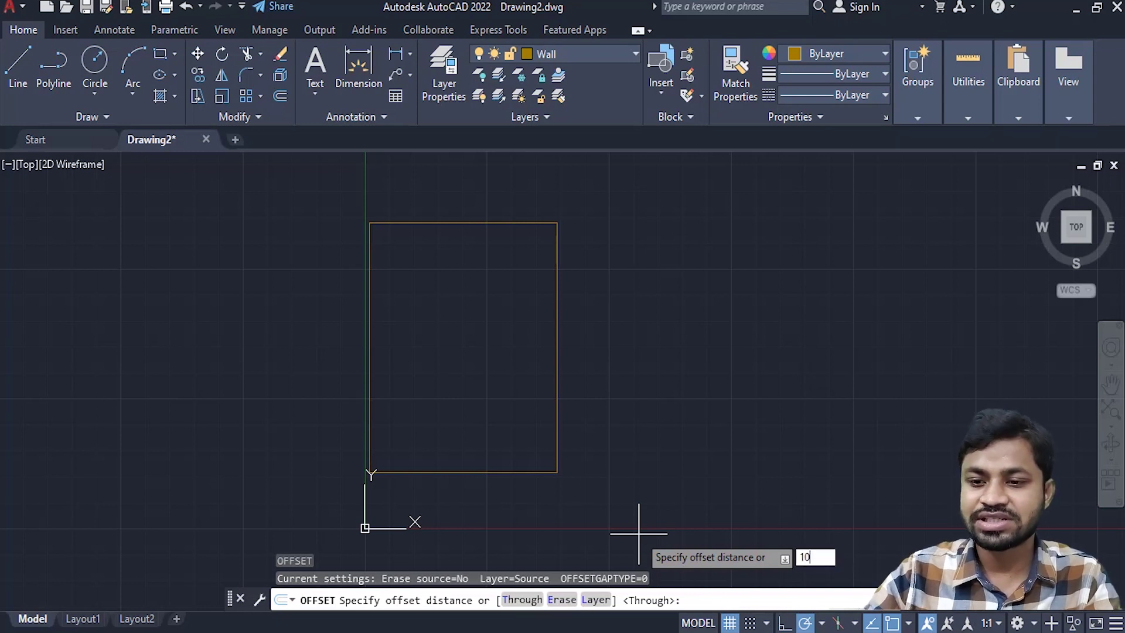
key(Return)
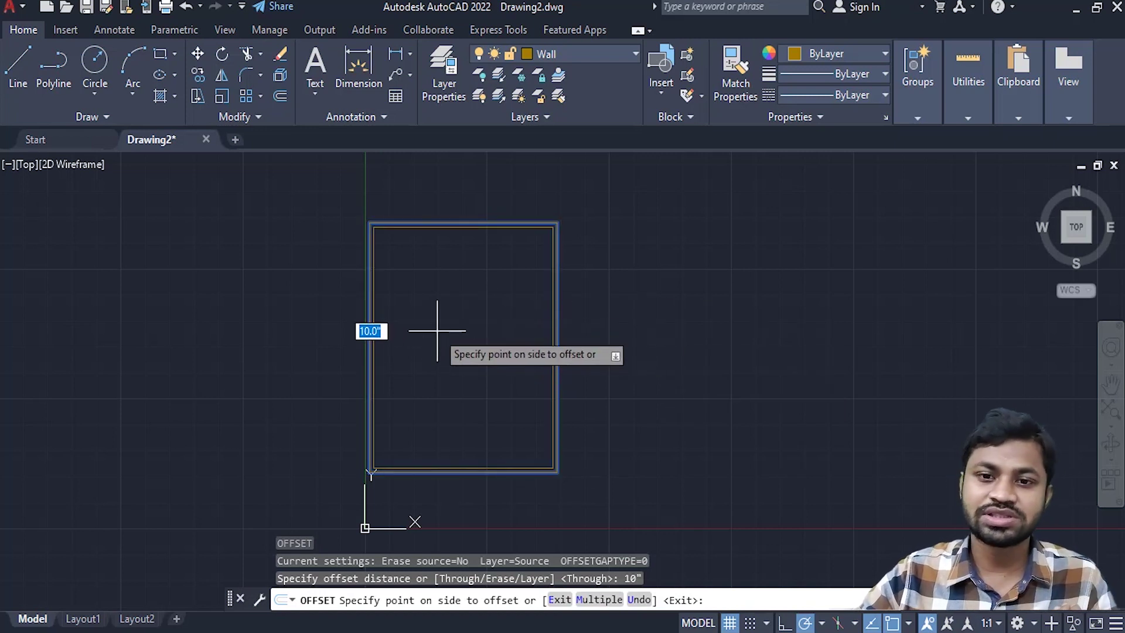
click(437, 331)
scroll(439, 330, up, 2)
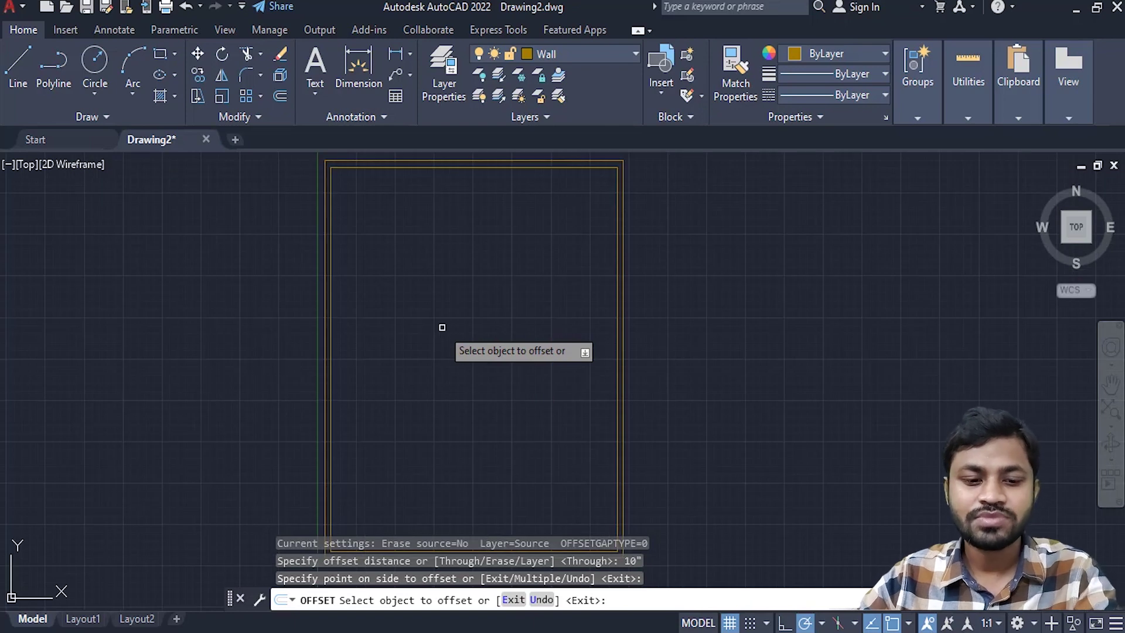
key(Escape)
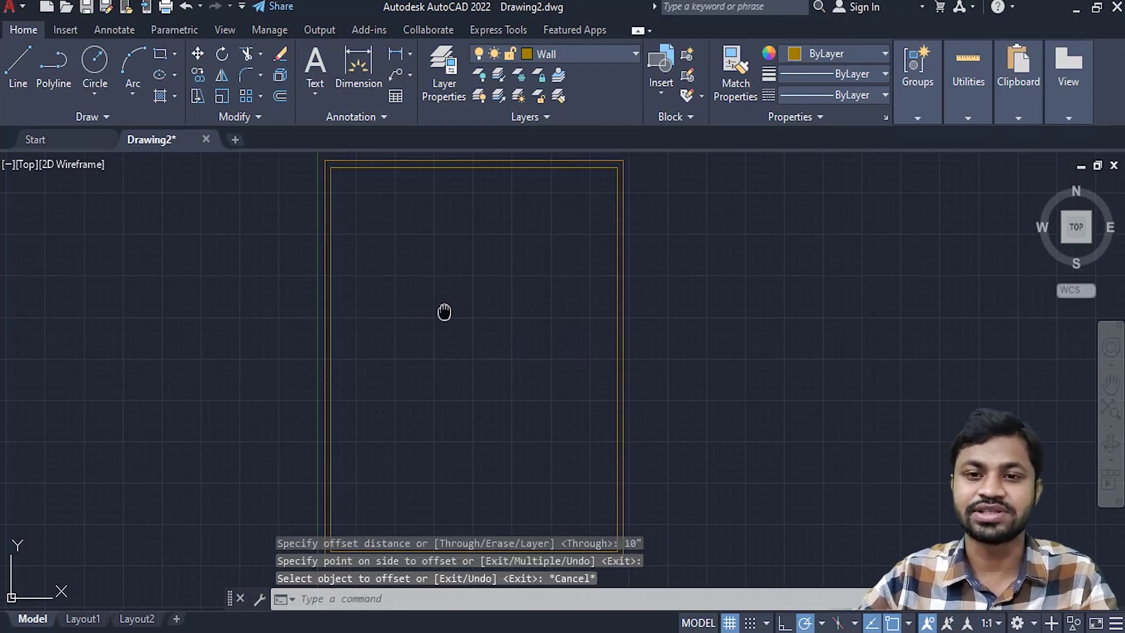
- Select the inner wall rectangle and frame the enlarged walls in view
middle_drag(411, 273, 460, 305)
scroll(460, 304, up, 2)
scroll(457, 308, down, 2)
mouse_move(447, 375)
middle_down()
mouse_move(369, 386)
mouse_move(361, 364)
middle_up()
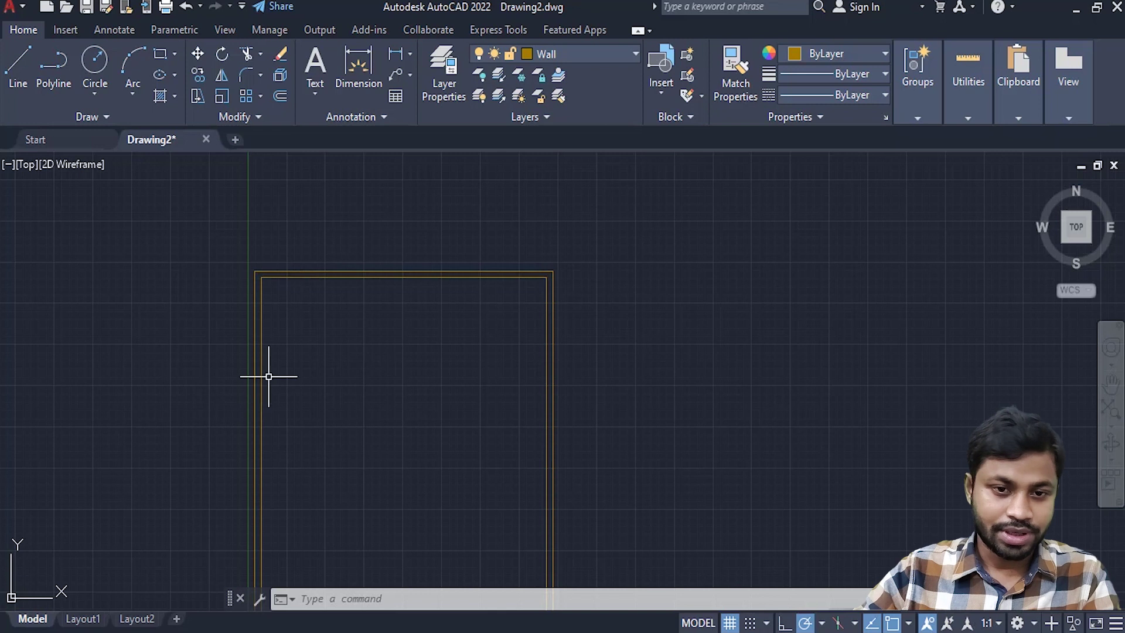
click(262, 299)
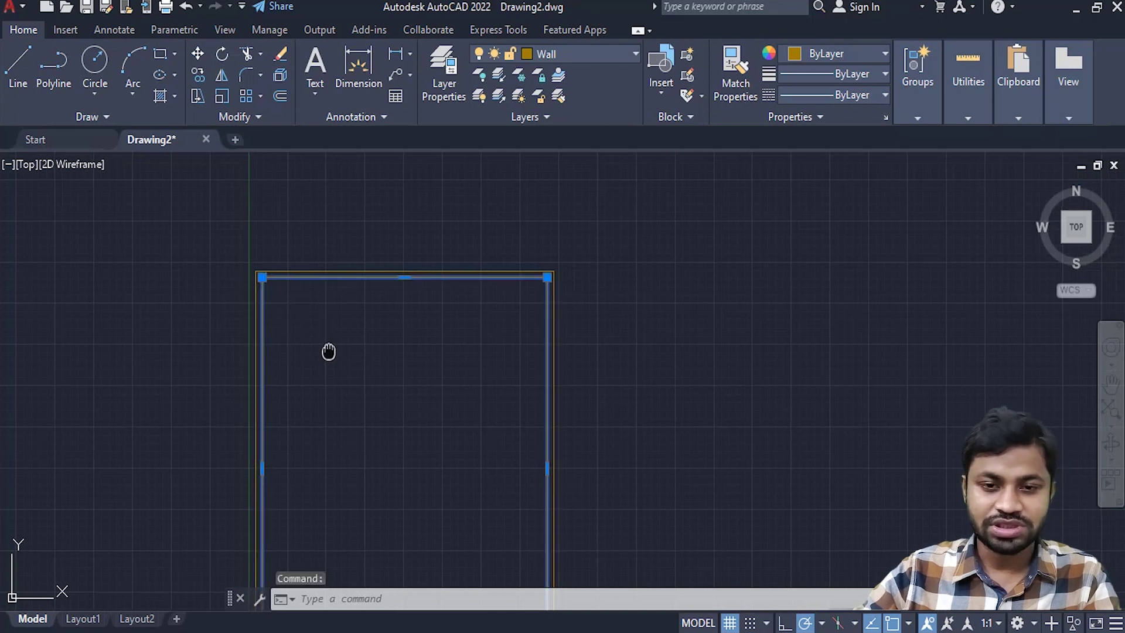
middle_drag(327, 349, 368, 304)
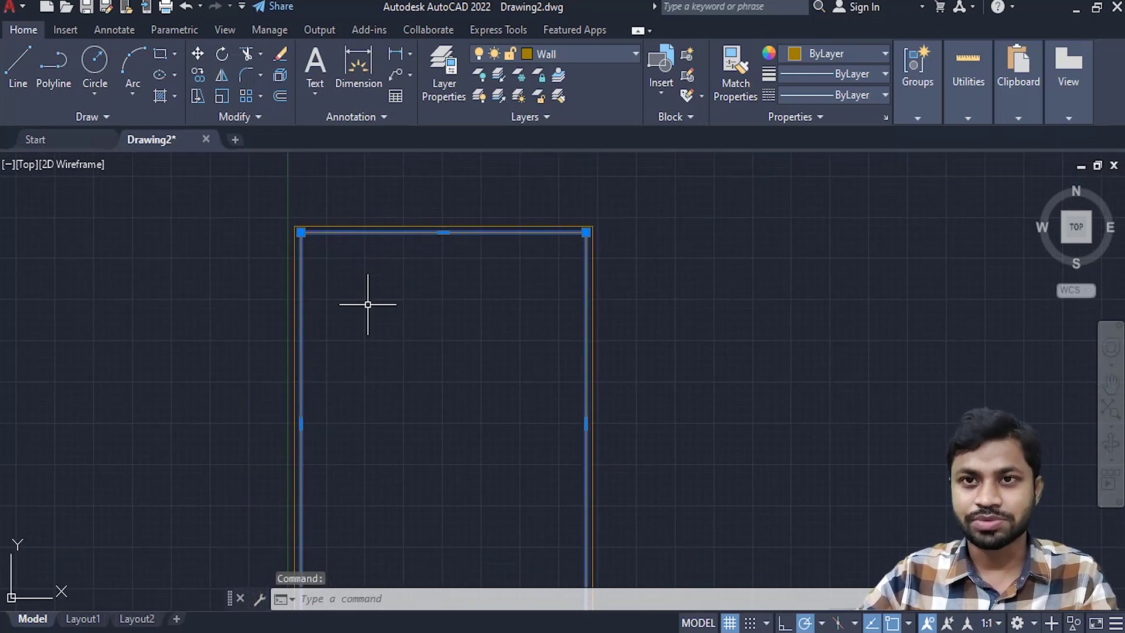
scroll(369, 303, up, 2)
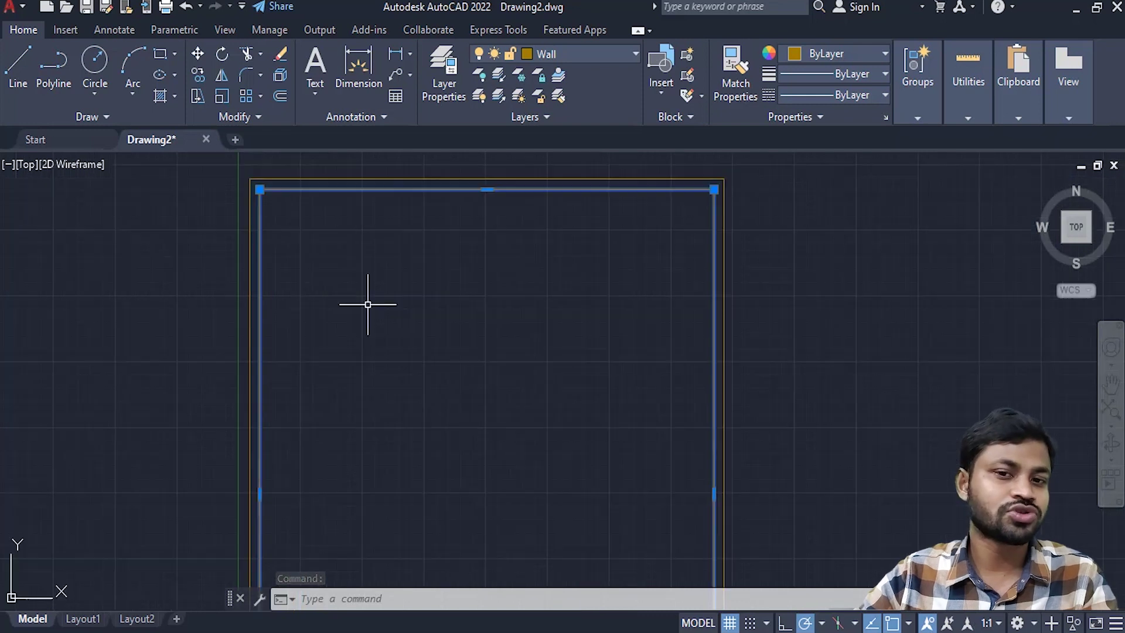
middle_drag(313, 270, 329, 301)
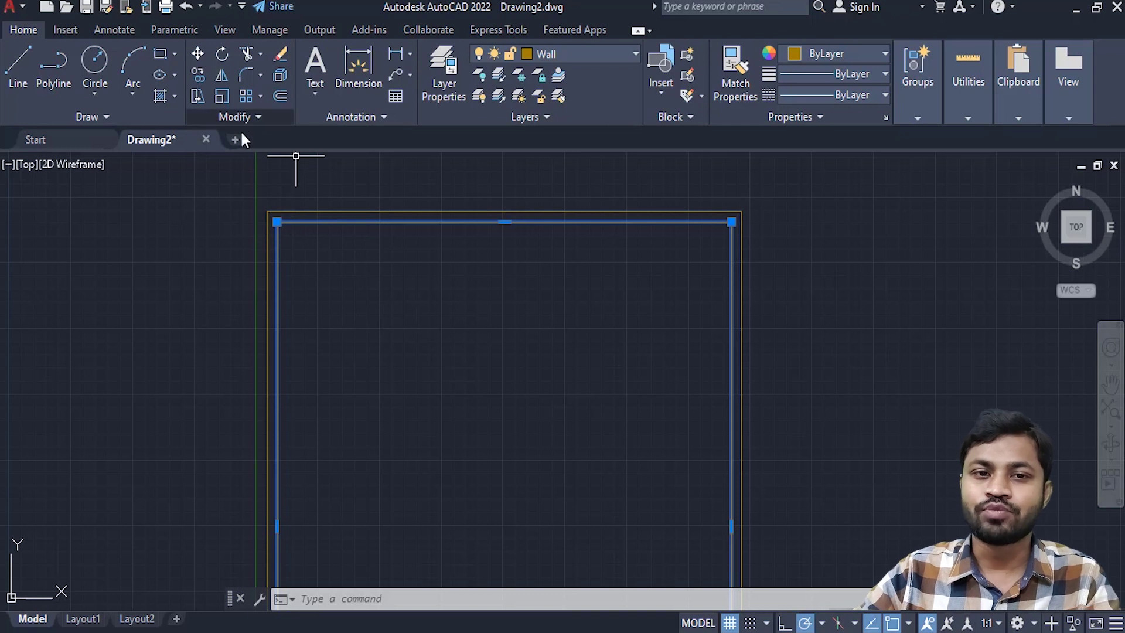
- Explode the inner rectangle into lines and select its left wall line
click(279, 79)
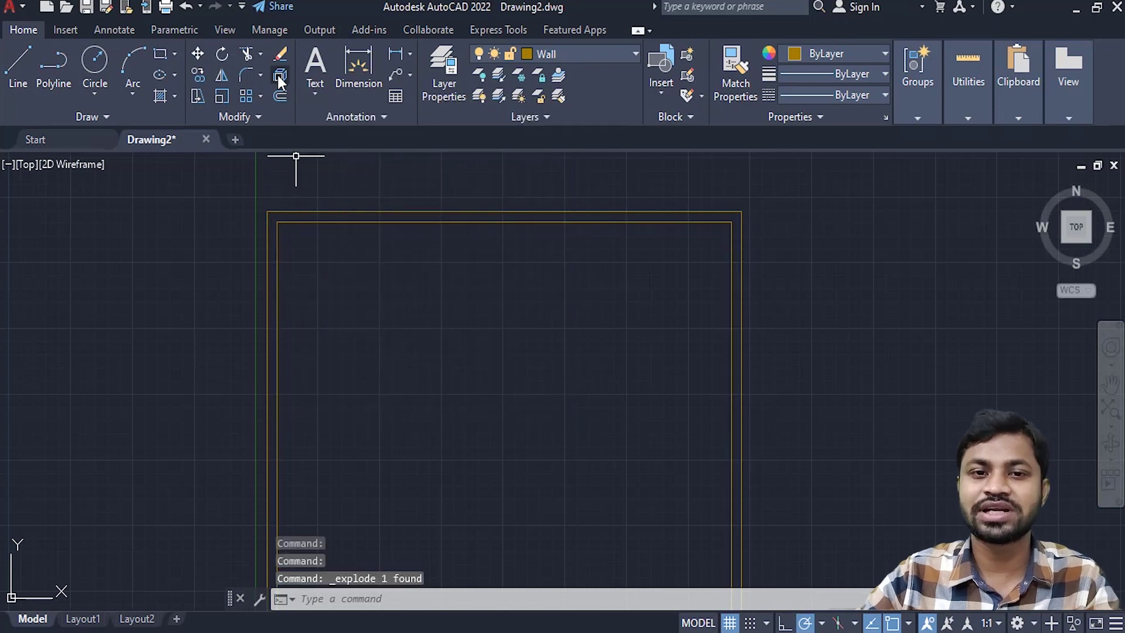
click(278, 243)
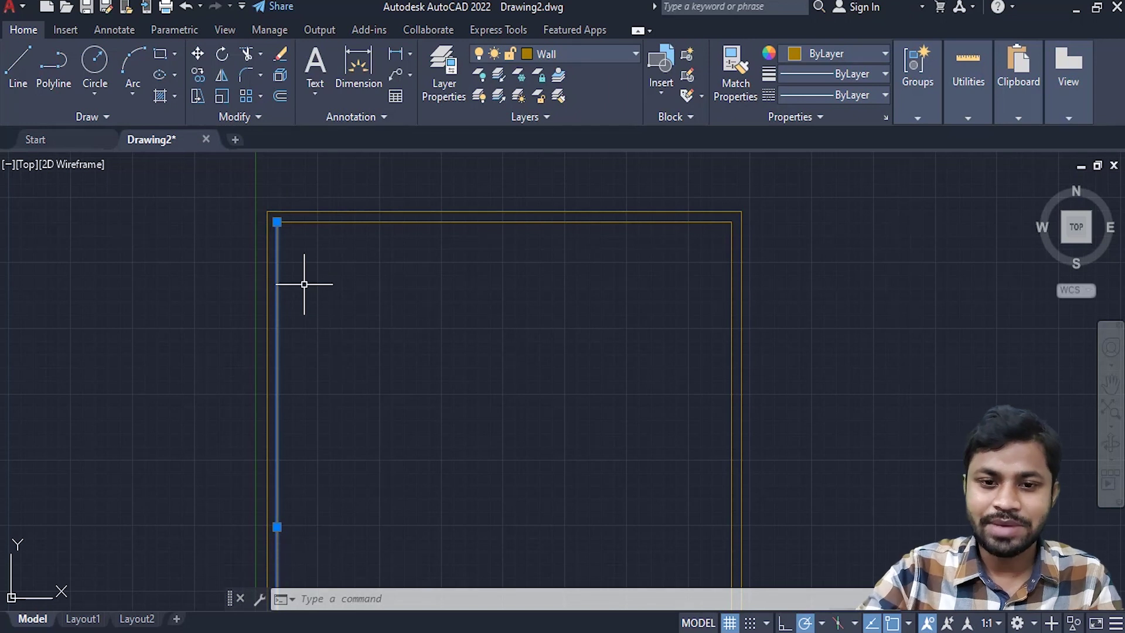
- Offset the left inner wall line 15' to the right as a partition line
text(O)
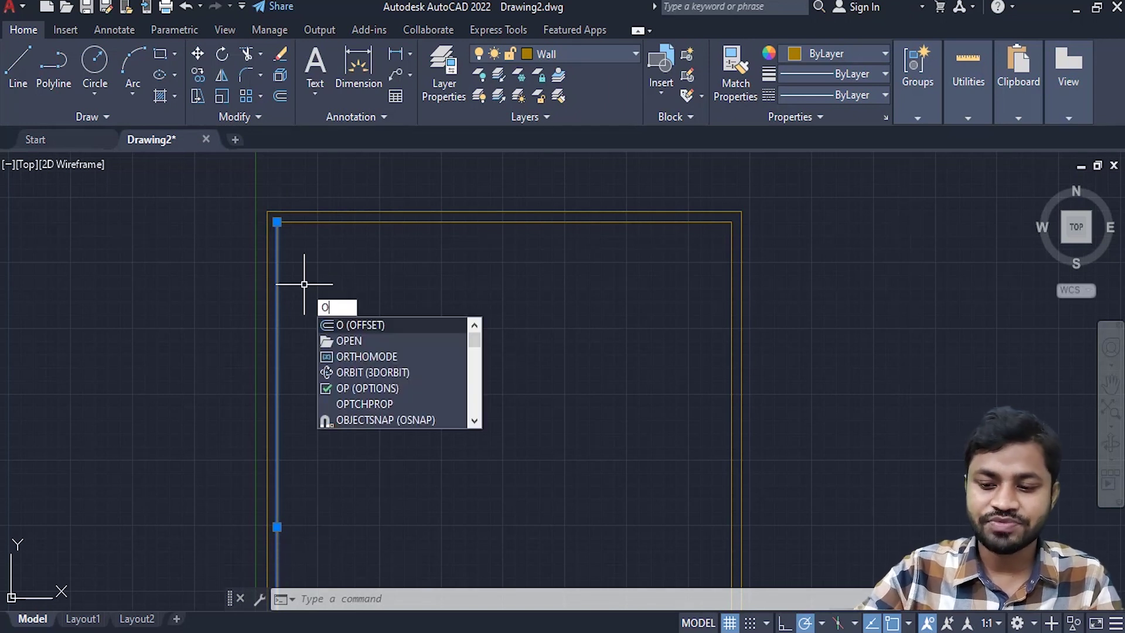
key(Return)
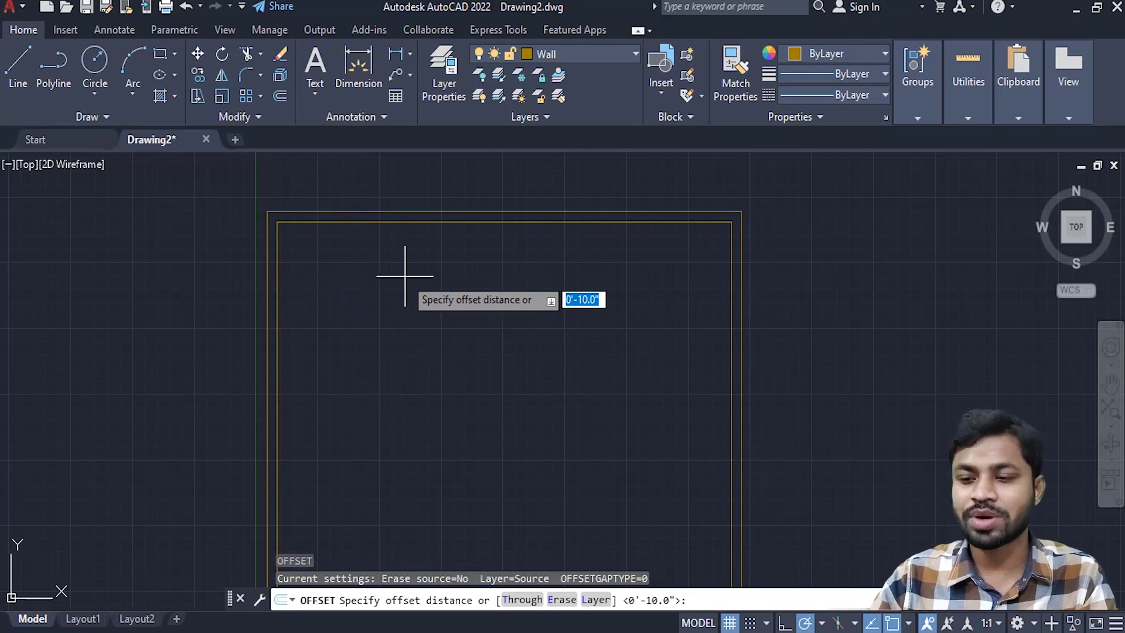
text(15)
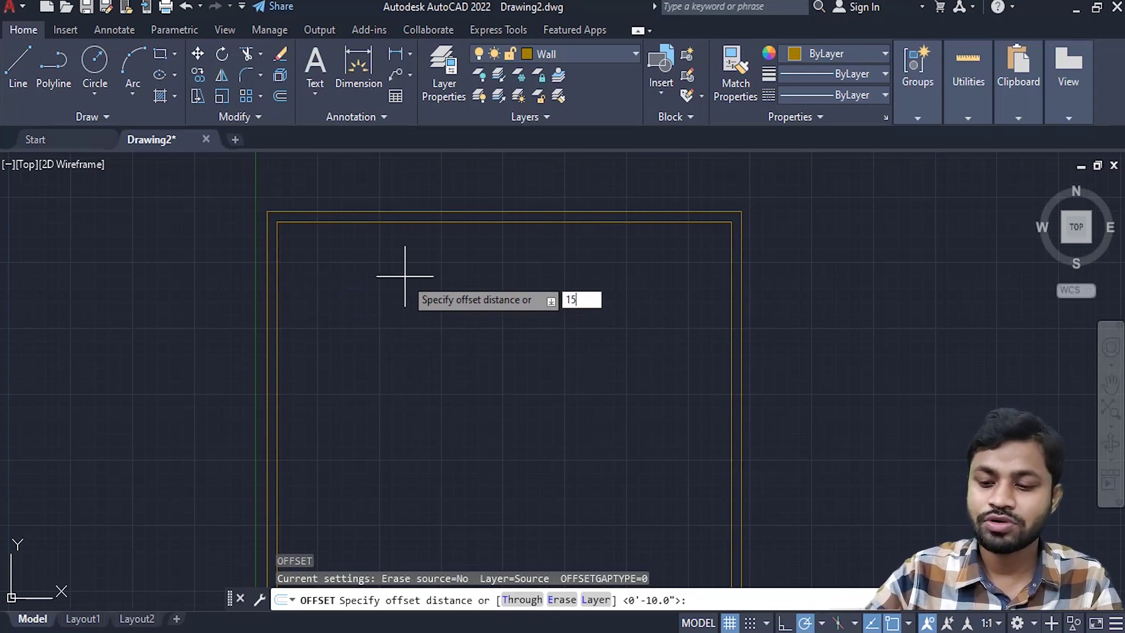
key(Return)
click(277, 281)
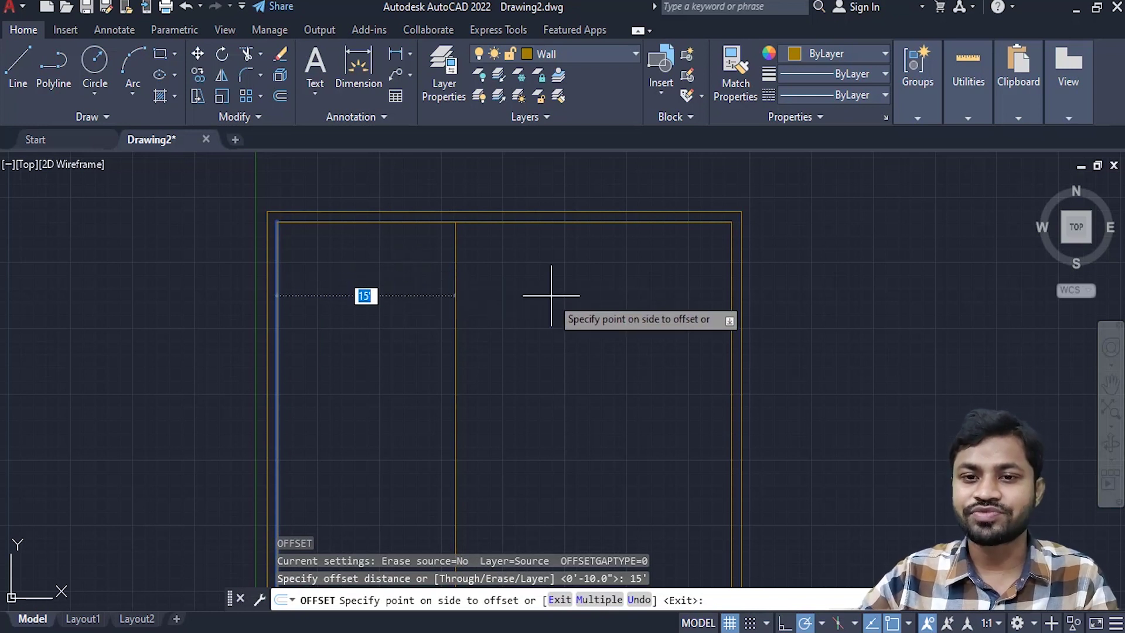
click(551, 296)
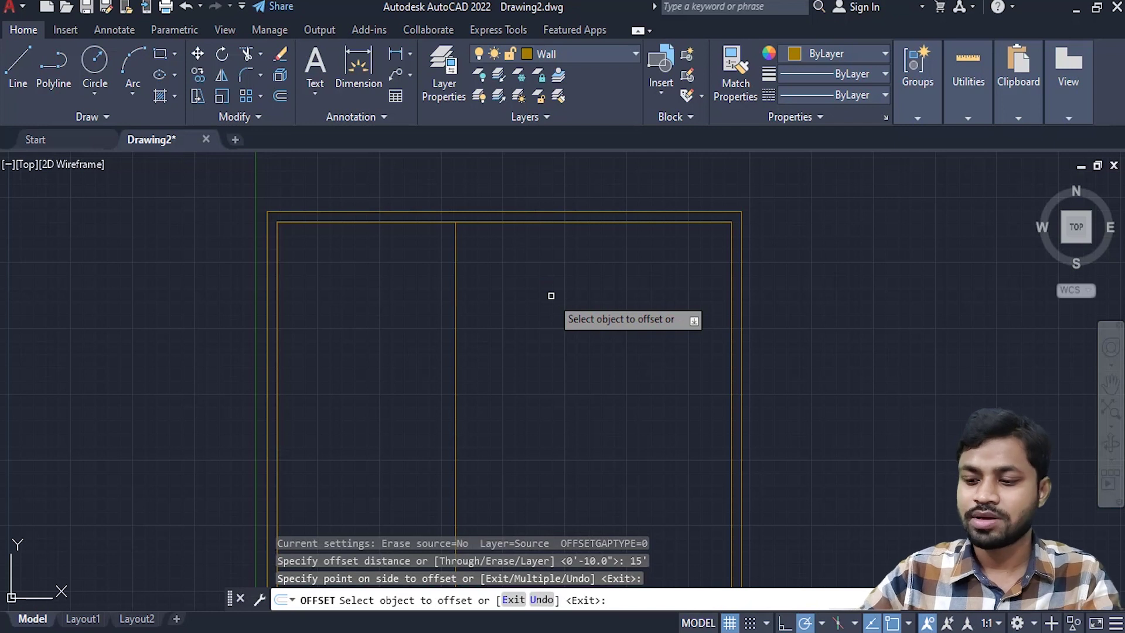
key(Return)
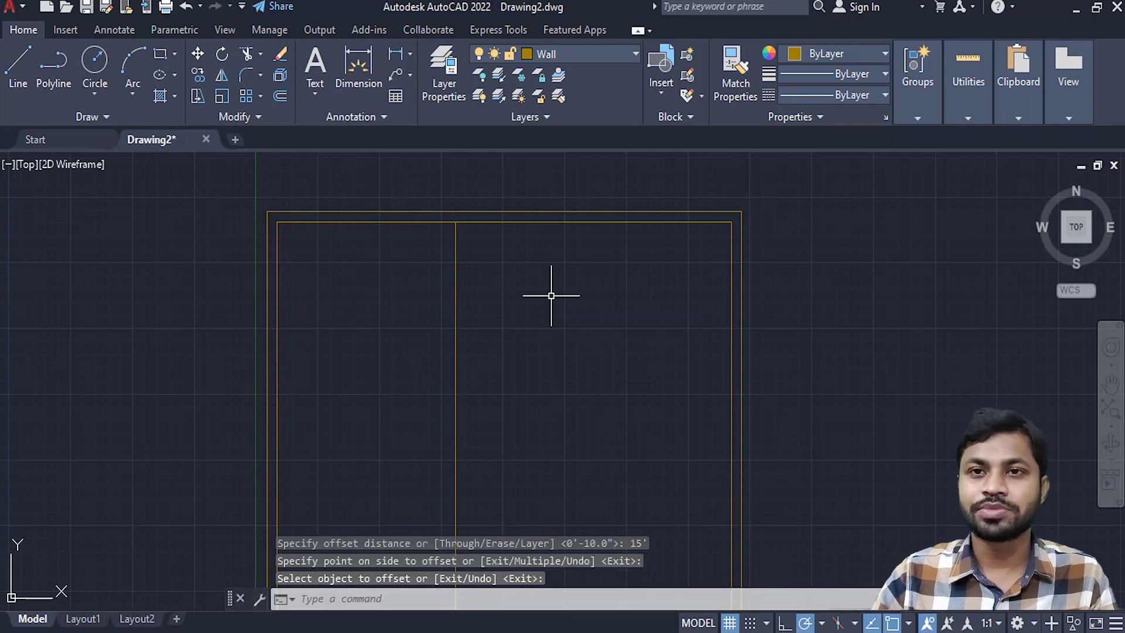
- Offset the new partition line 5" to the right to make it a double wall
click(489, 377)
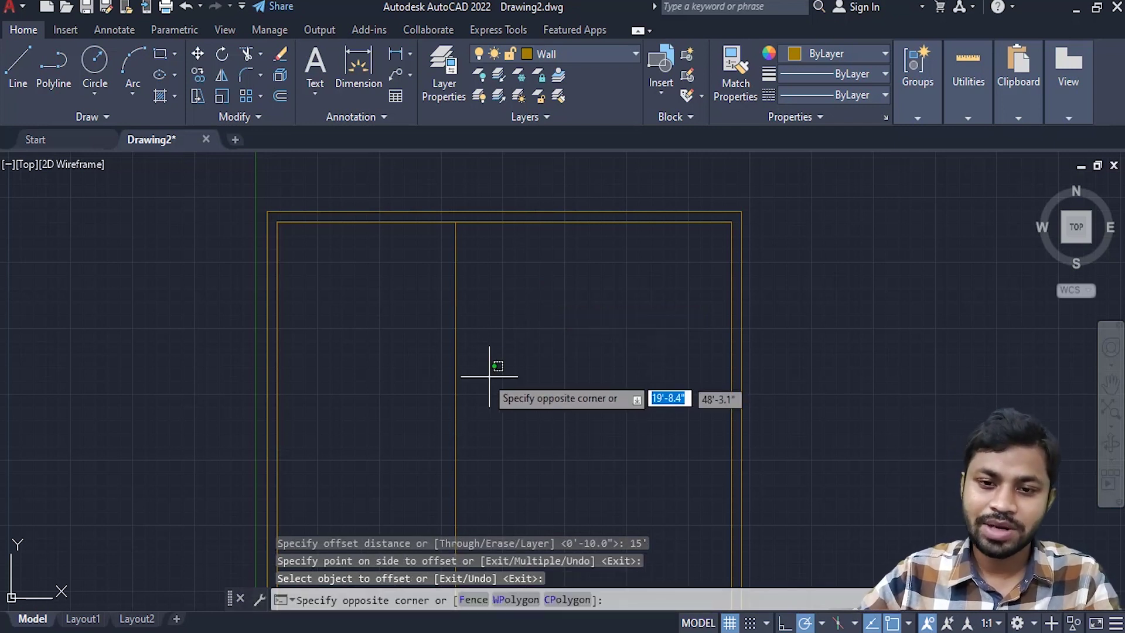
click(435, 326)
text(o)
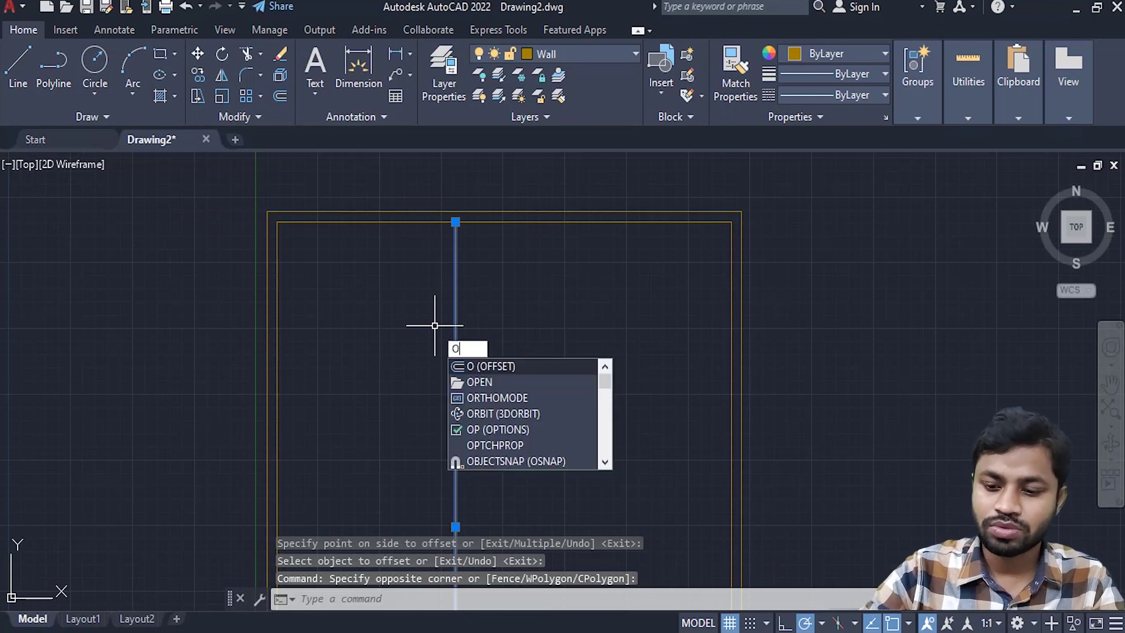
key(Return)
text(5)
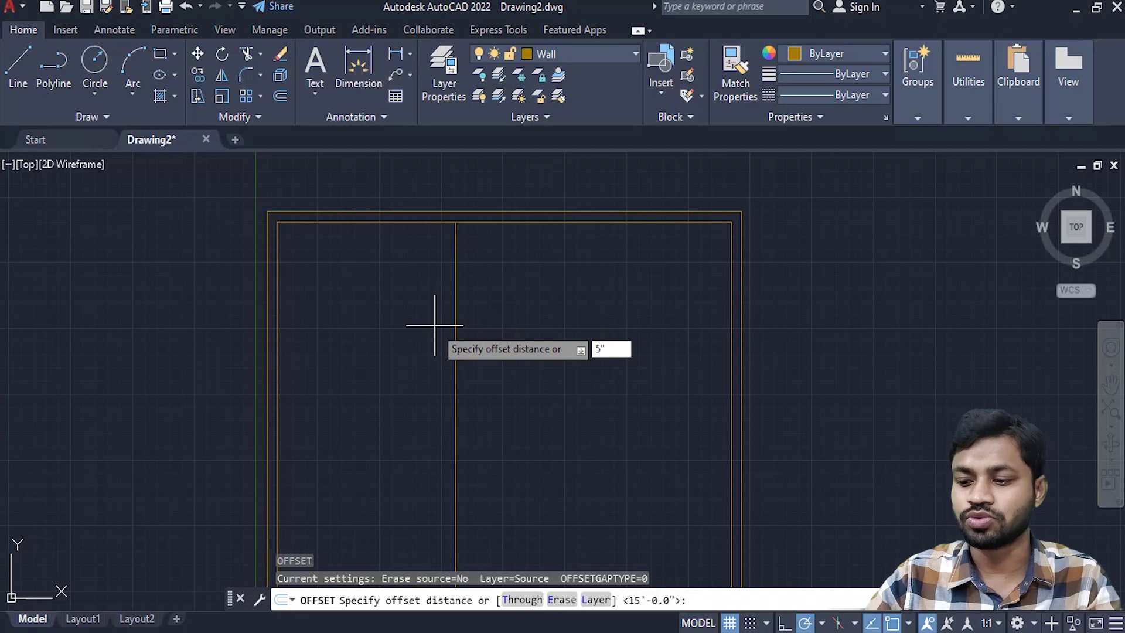
key(Return)
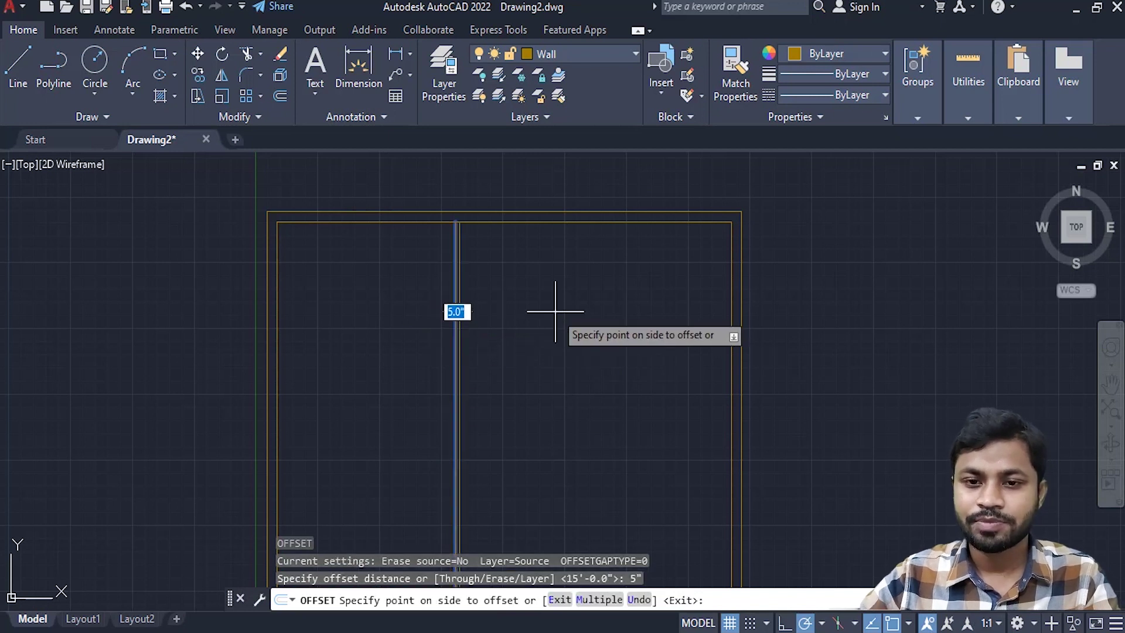
click(555, 311)
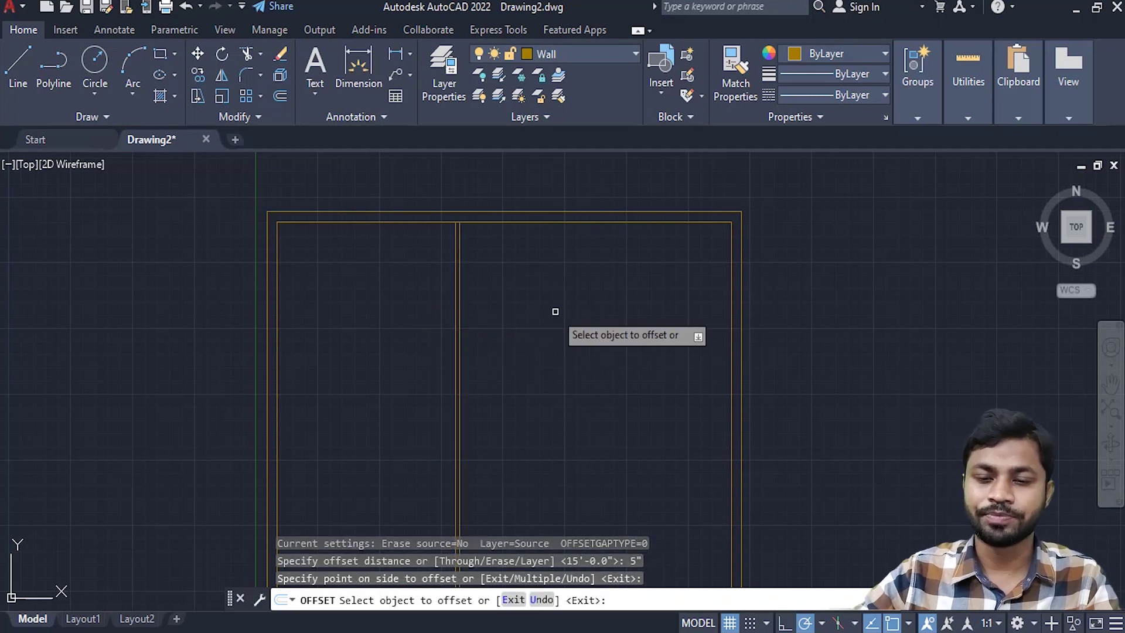
key(Return)
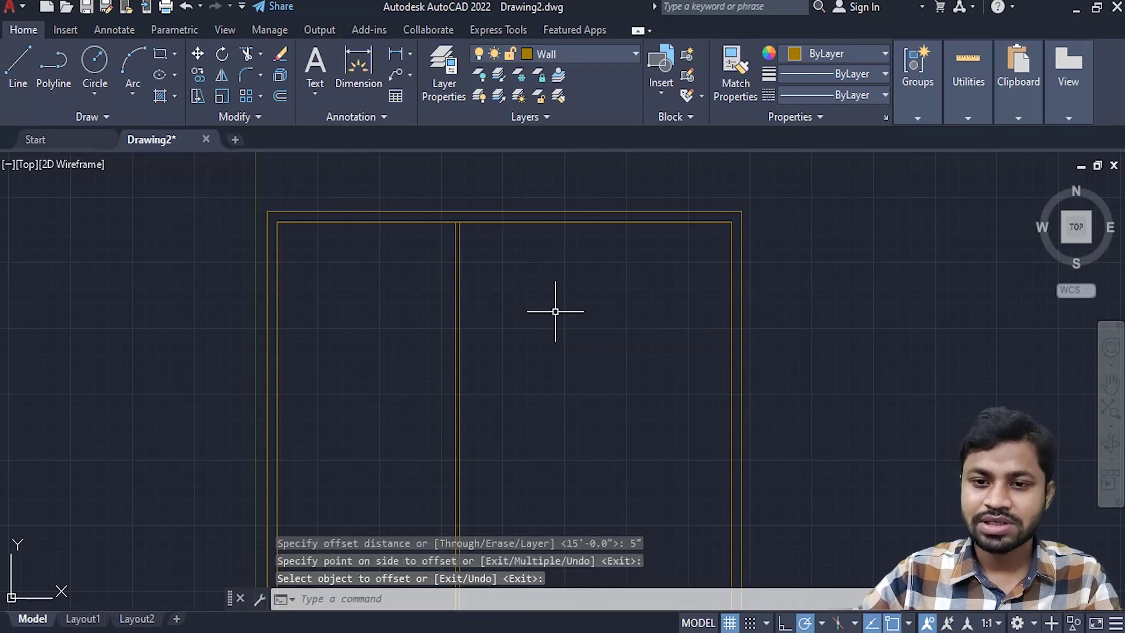
scroll(477, 319, up, 1)
- Offset the right partition line 4'10" further to the right
scroll(463, 318, up, 1)
scroll(432, 326, up, 2)
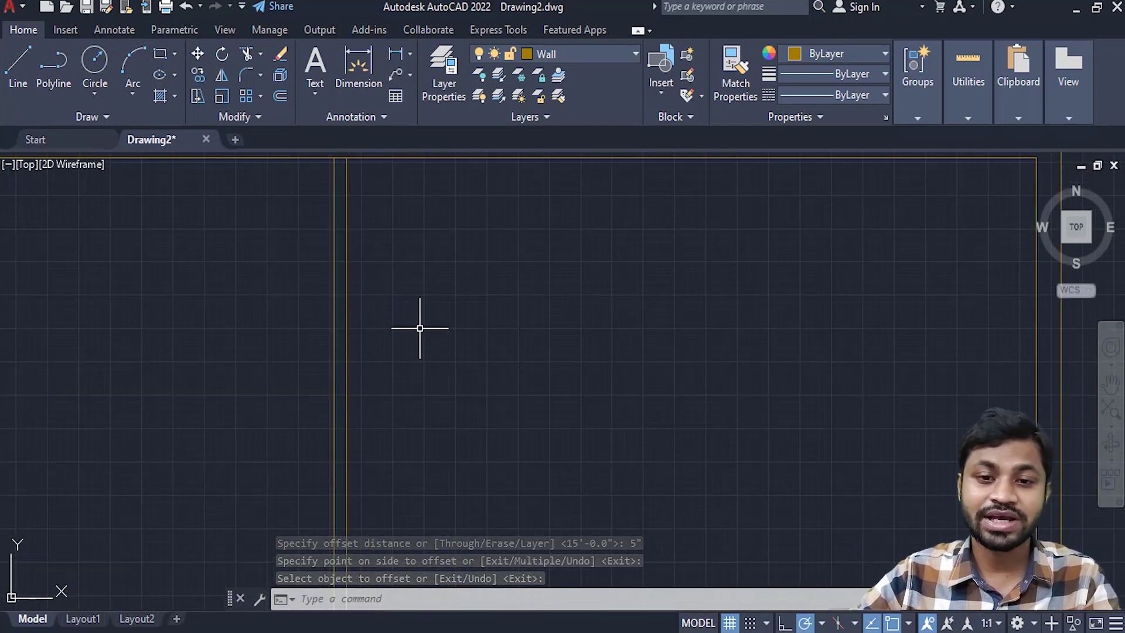
click(386, 326)
click(343, 270)
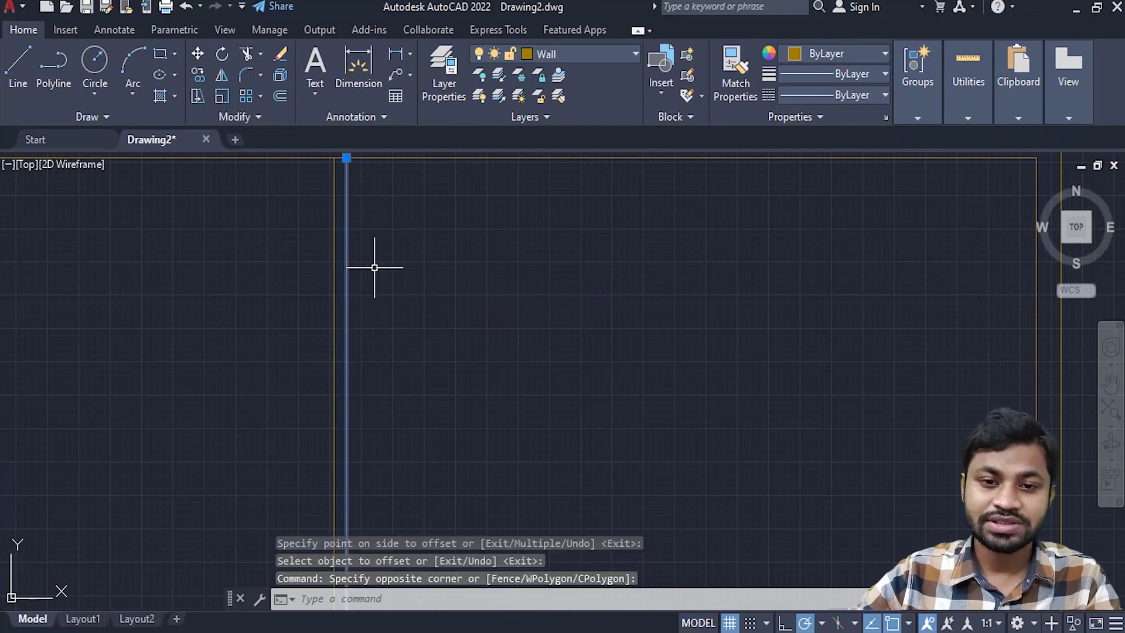
text(o)
key(Return)
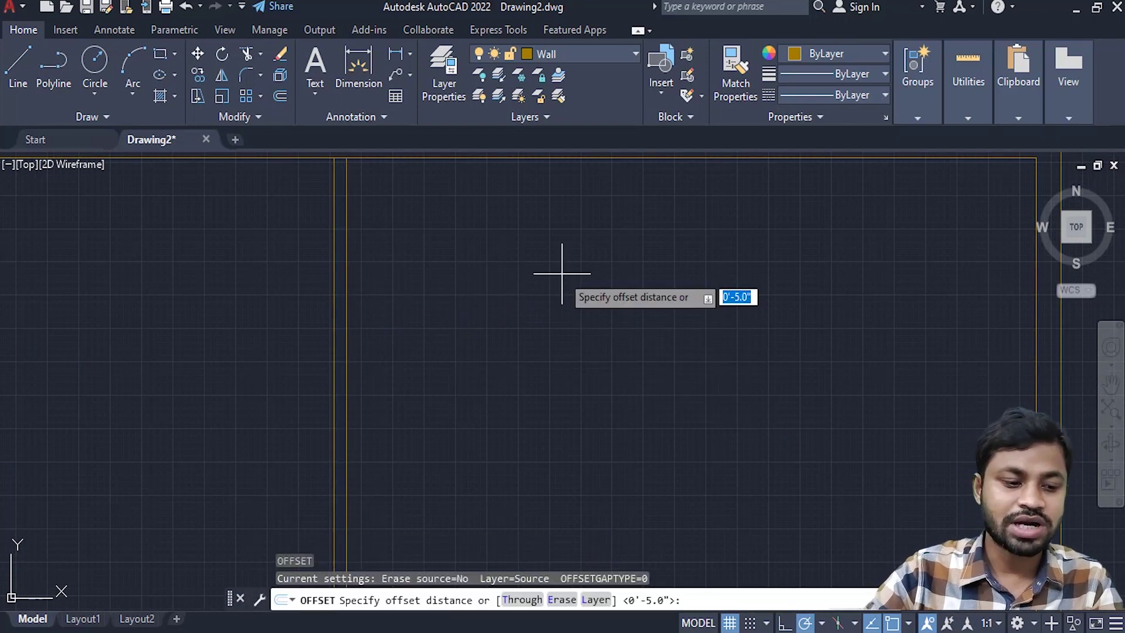
text(4'10)
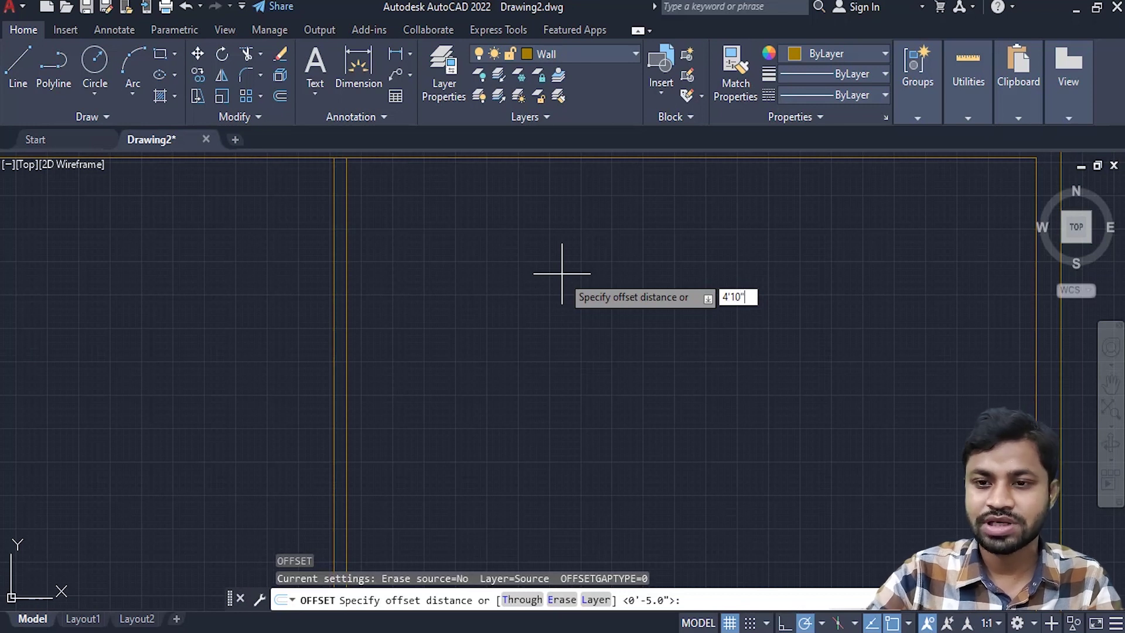
key(Return)
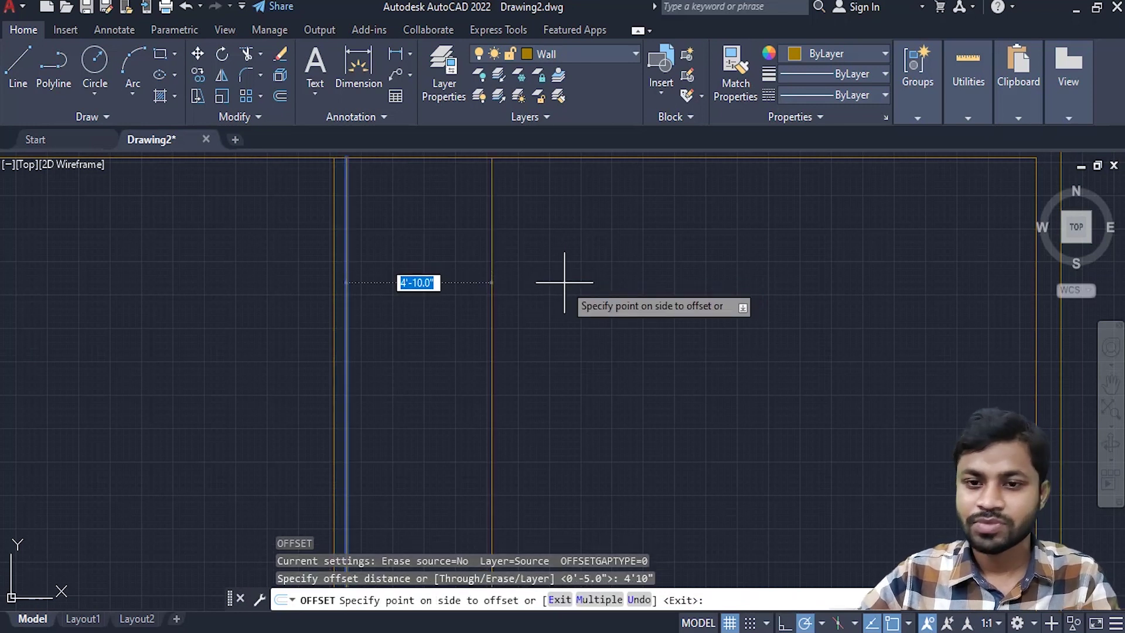
click(564, 282)
key(Return)
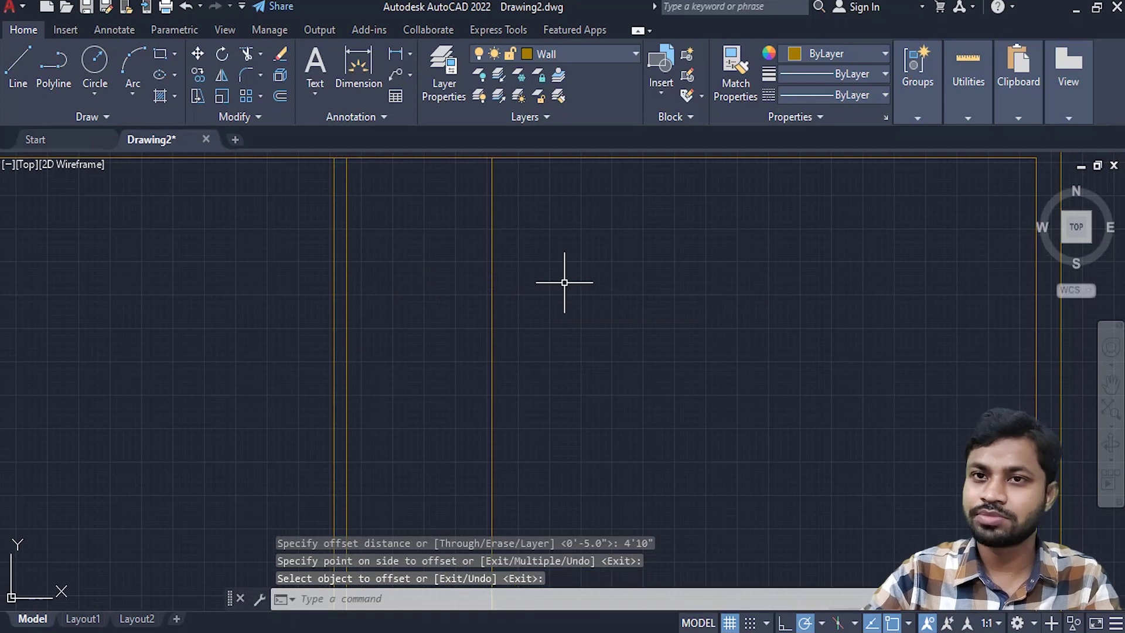
- Offset the interior vertical line 5" to its right, forming a thin double wall
key(Return)
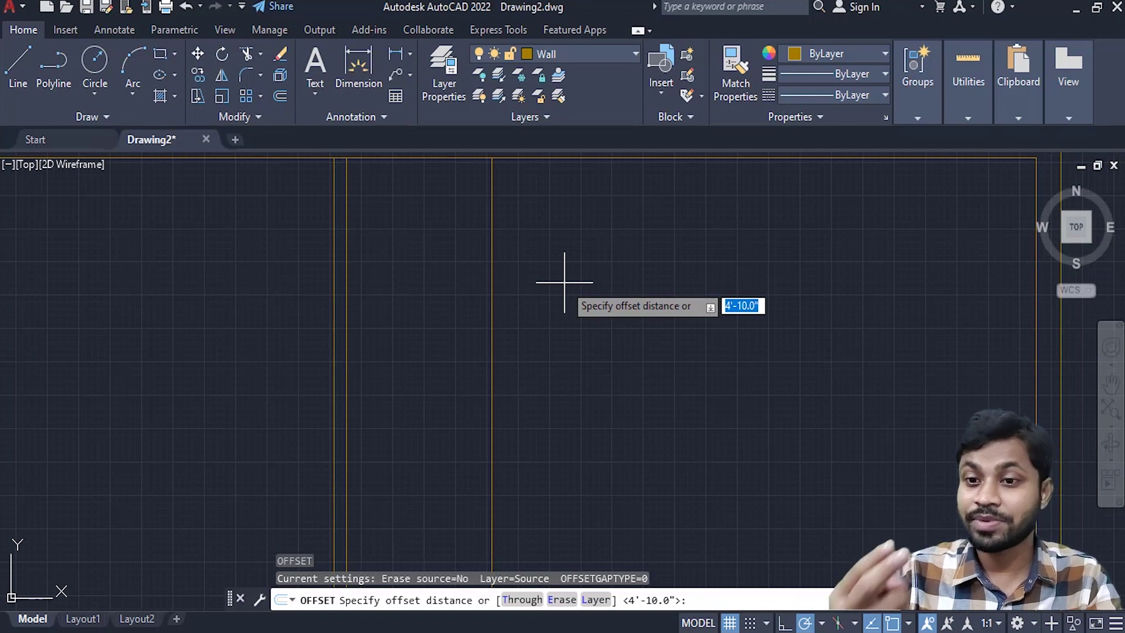
text(5)
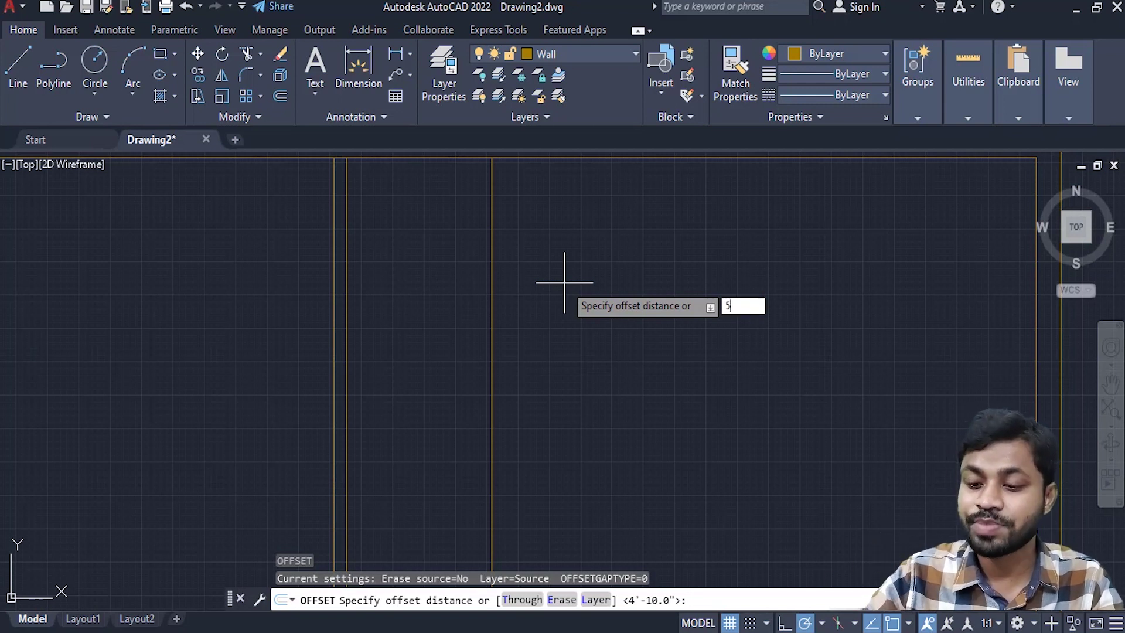
text(")
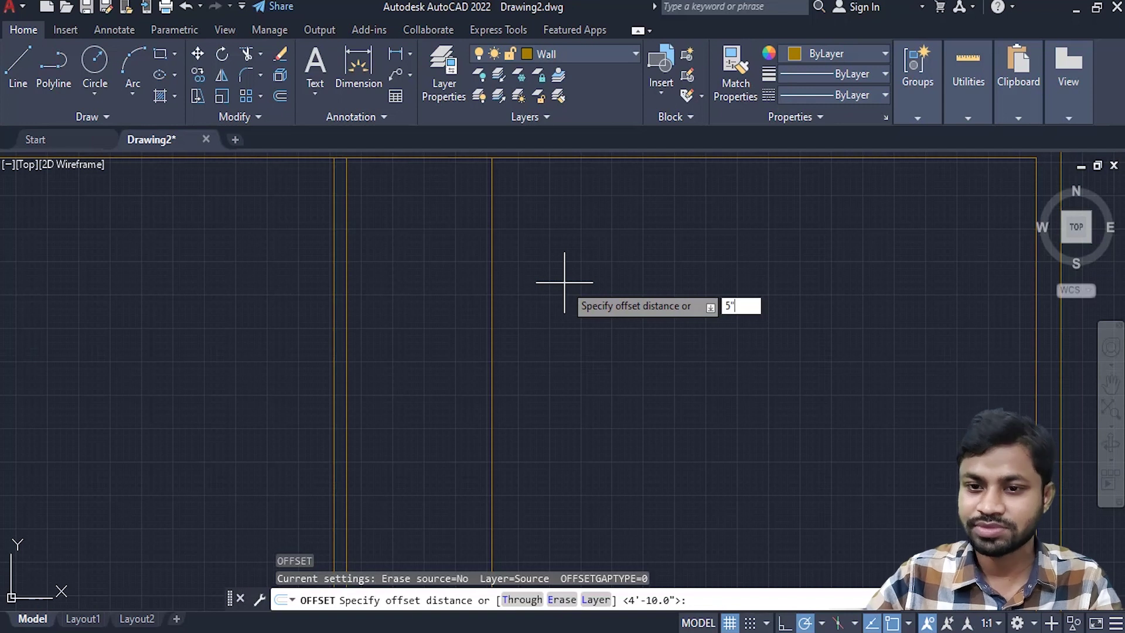
key(Return)
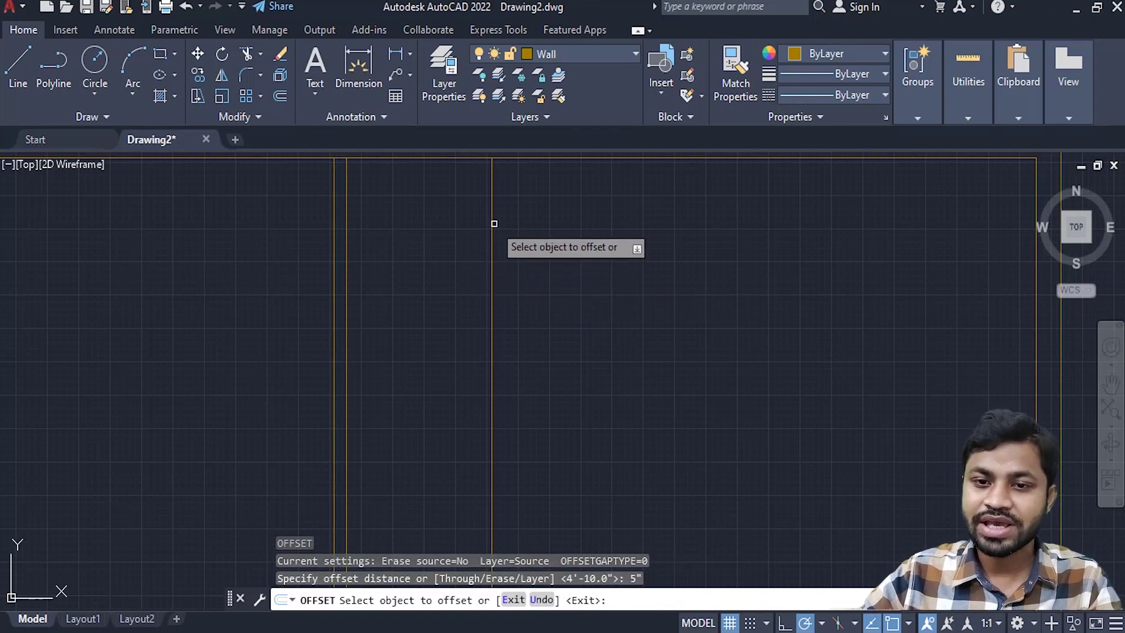
click(492, 230)
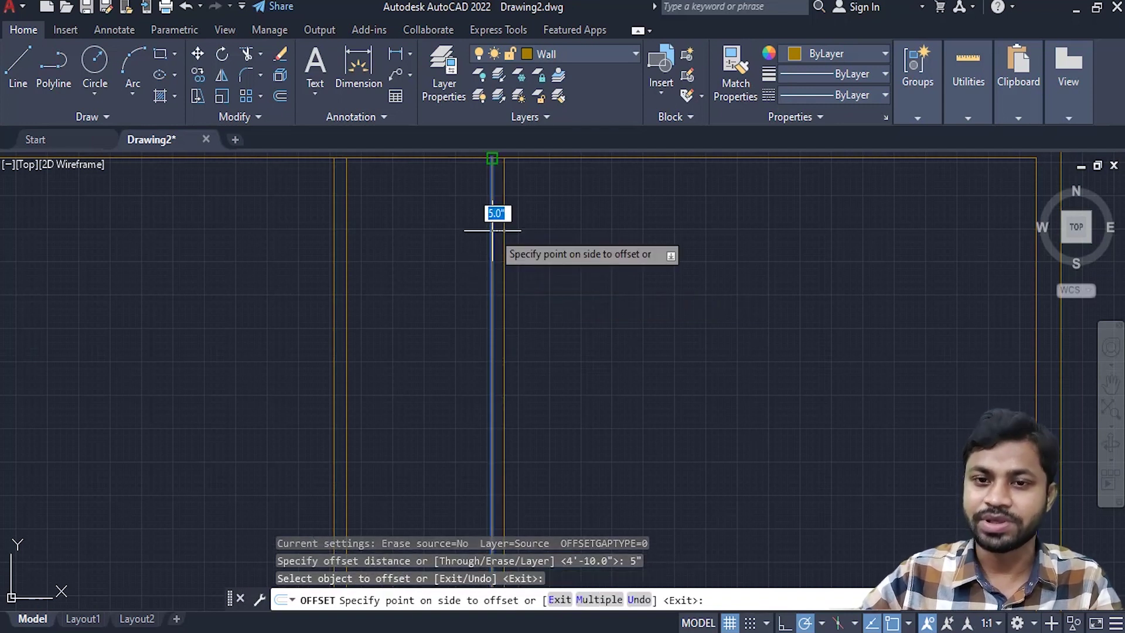
click(616, 229)
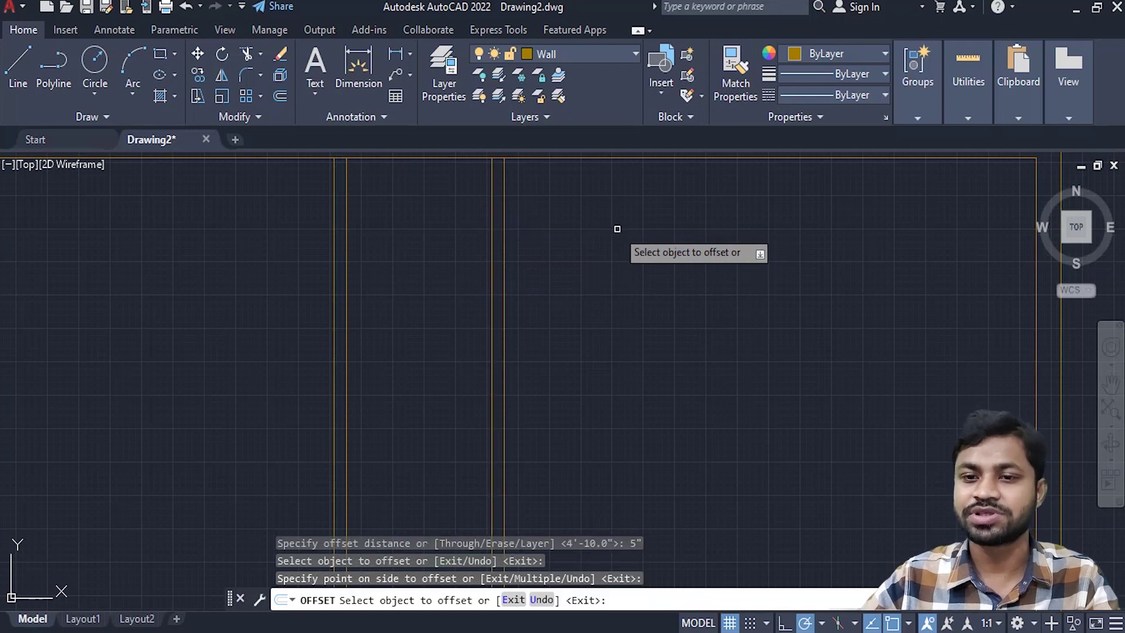
key(Return)
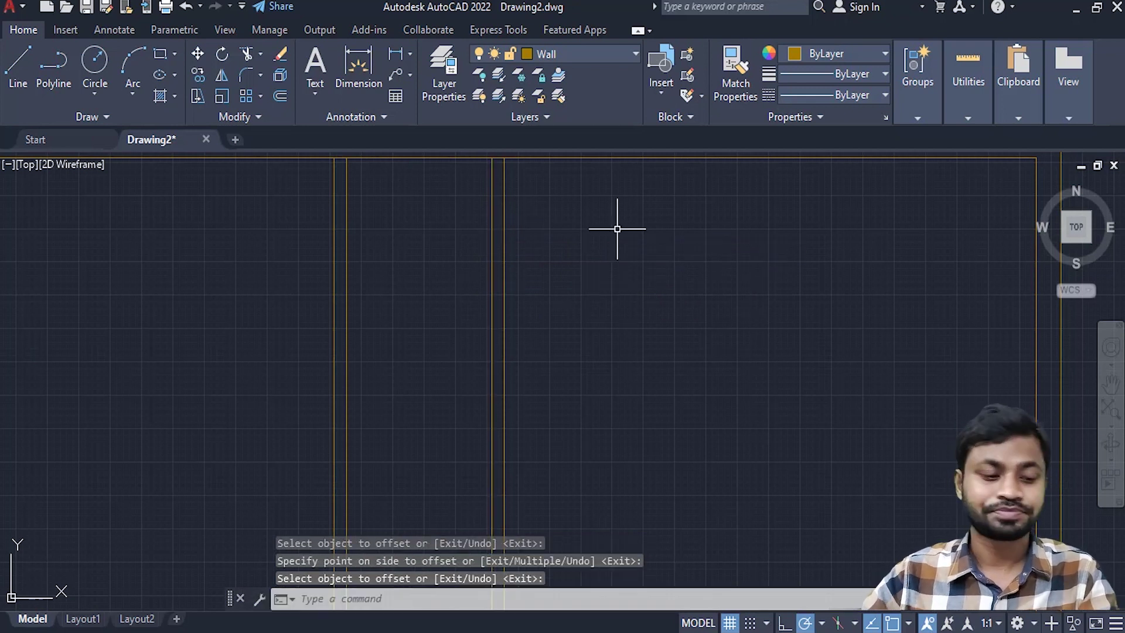
click(543, 265)
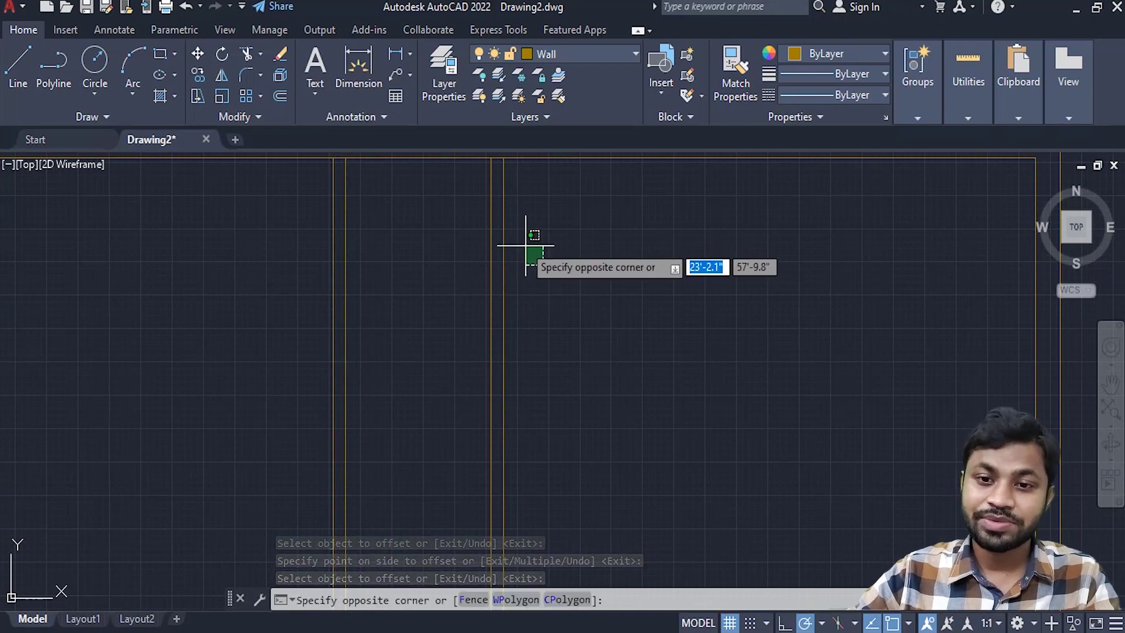
- Offset the partition's right line 4'3" to the right
click(503, 218)
text(O)
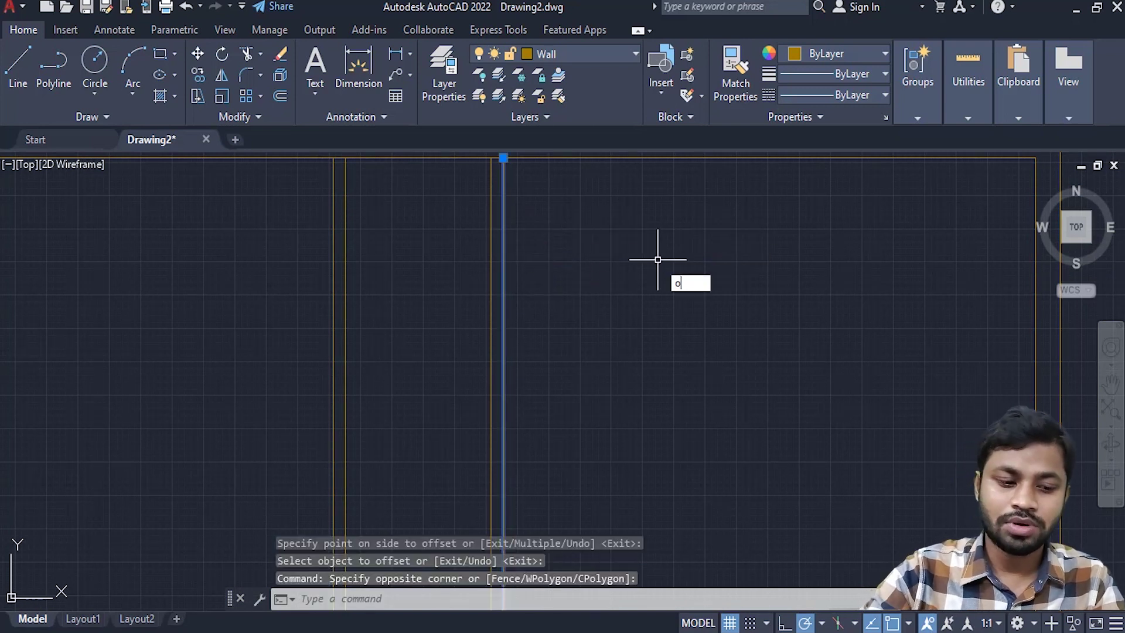
key(Return)
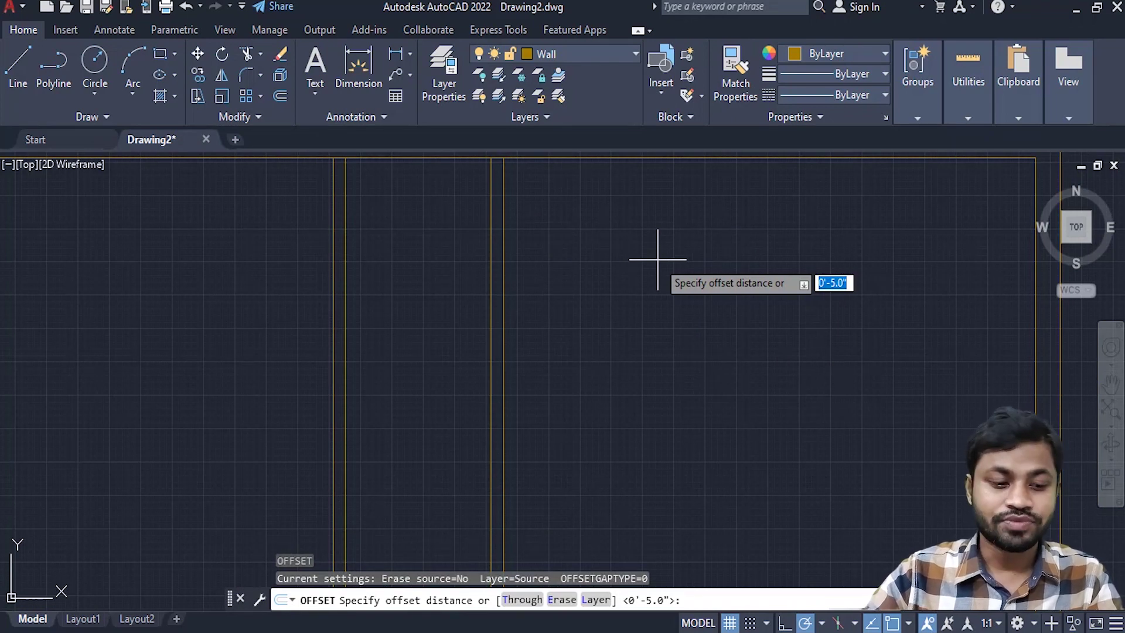
text(4'3)
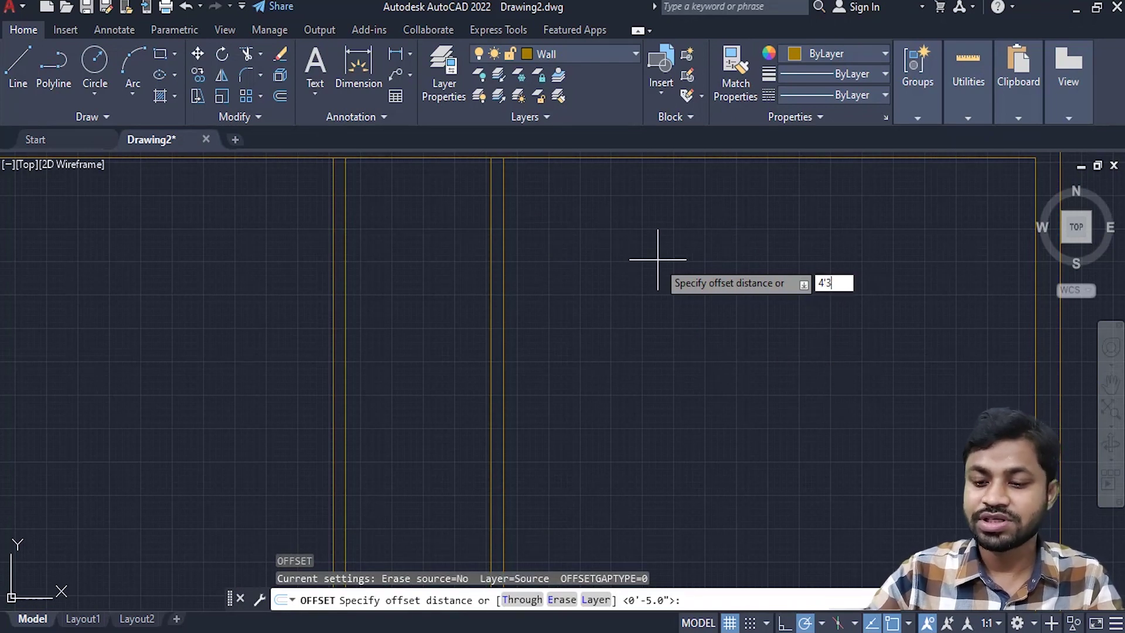
key(Return)
click(503, 257)
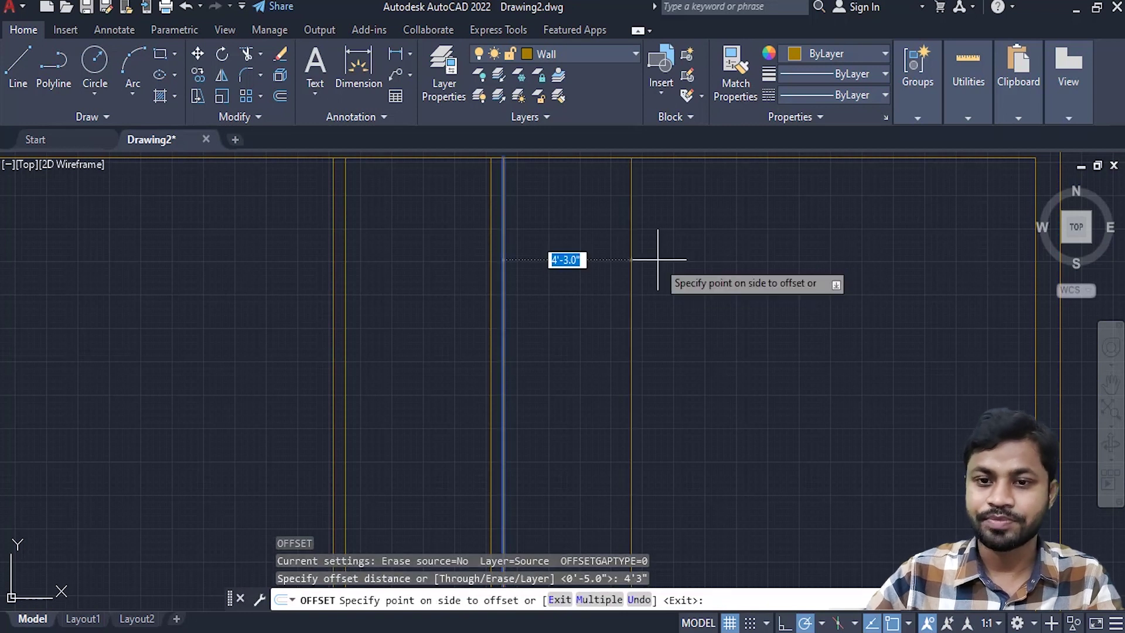
click(736, 271)
key(Return)
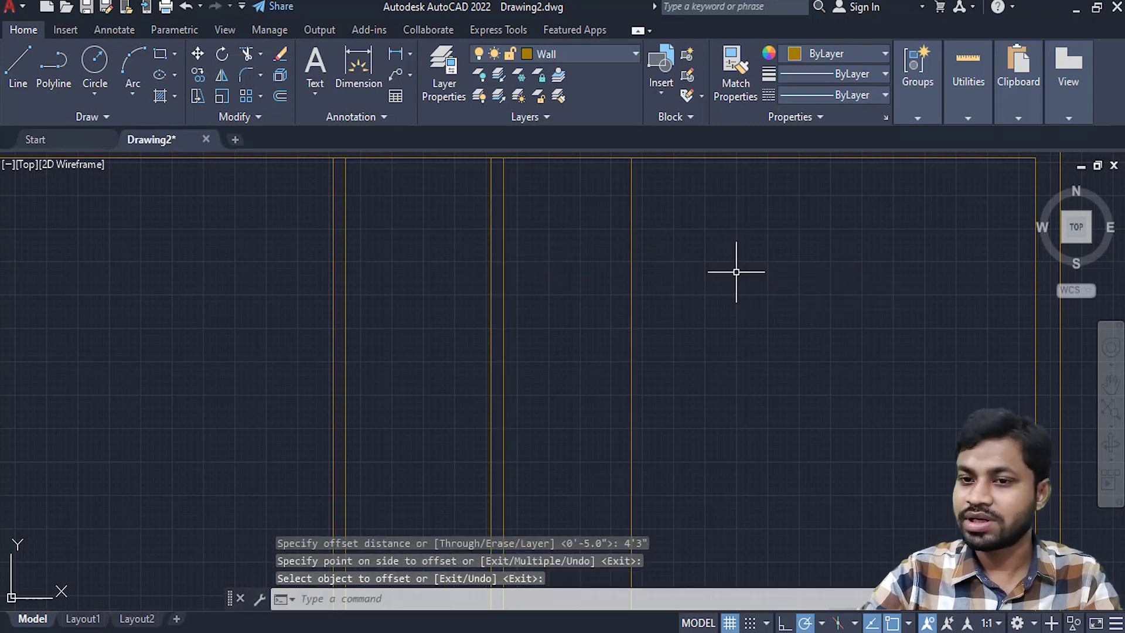
- Offset that new line 5" to the right, then recentre the floor plan
click(714, 283)
click(604, 227)
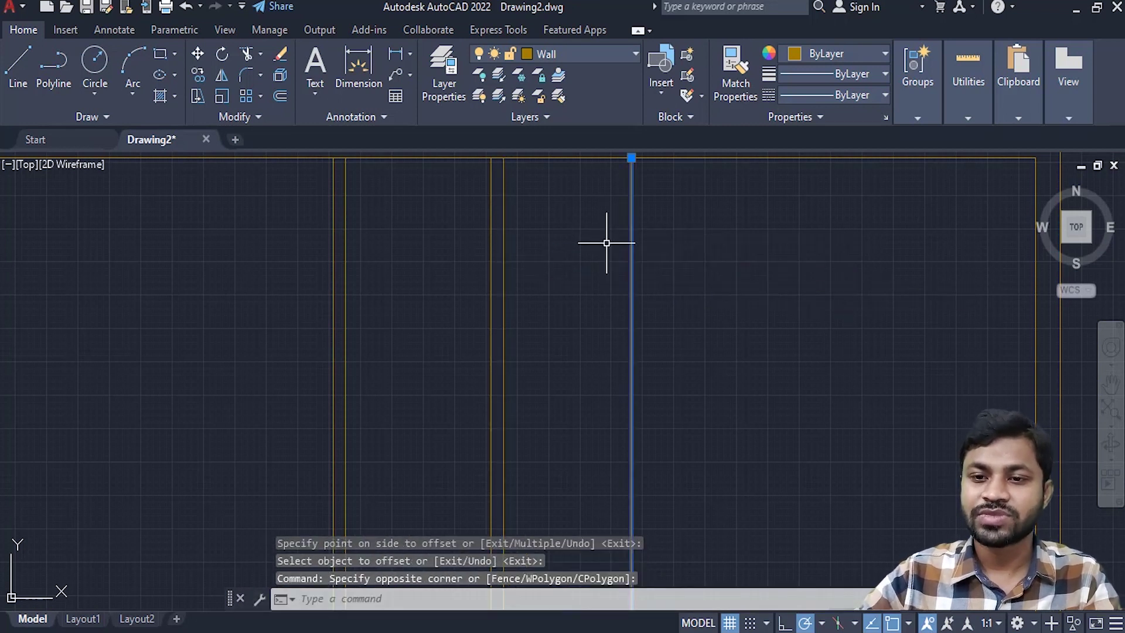
key(o)
key(Return)
text(5)
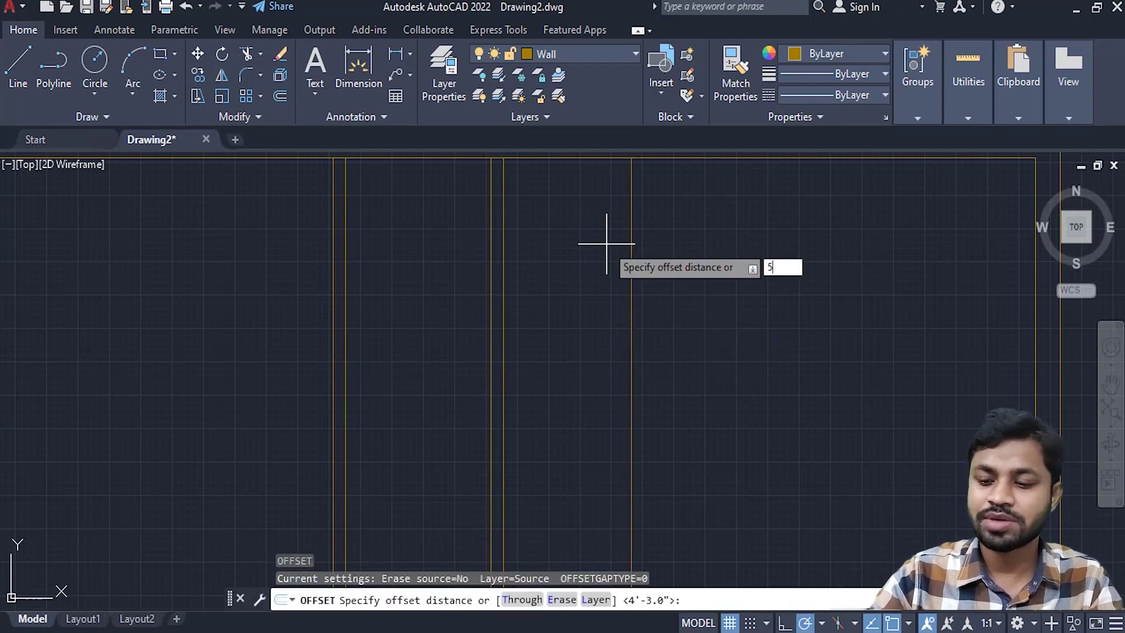
key(Return)
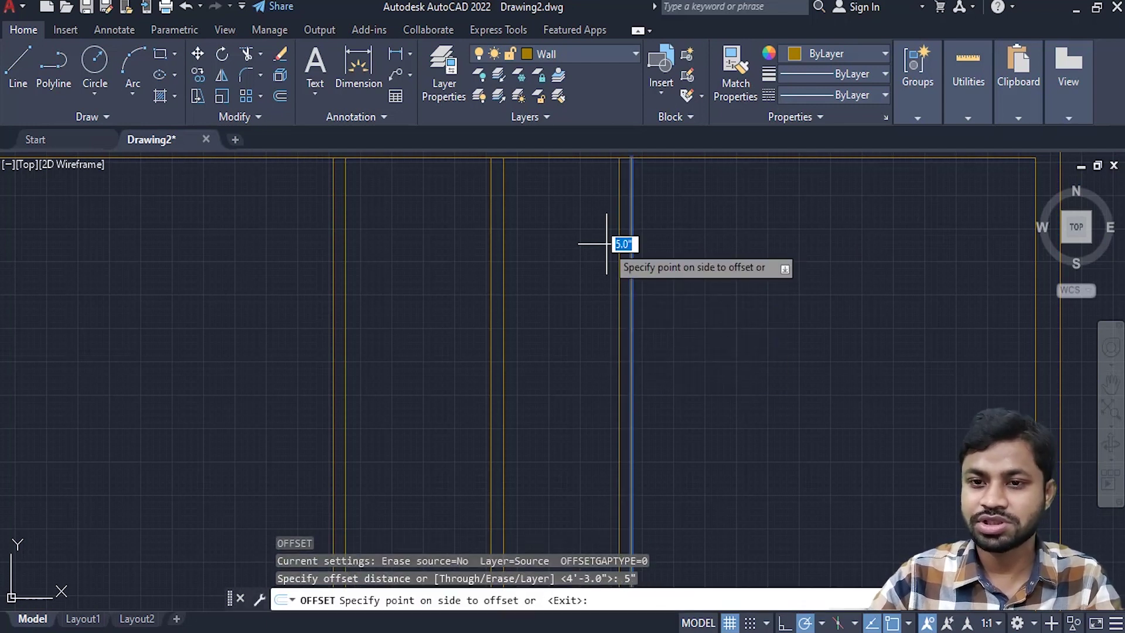
click(783, 256)
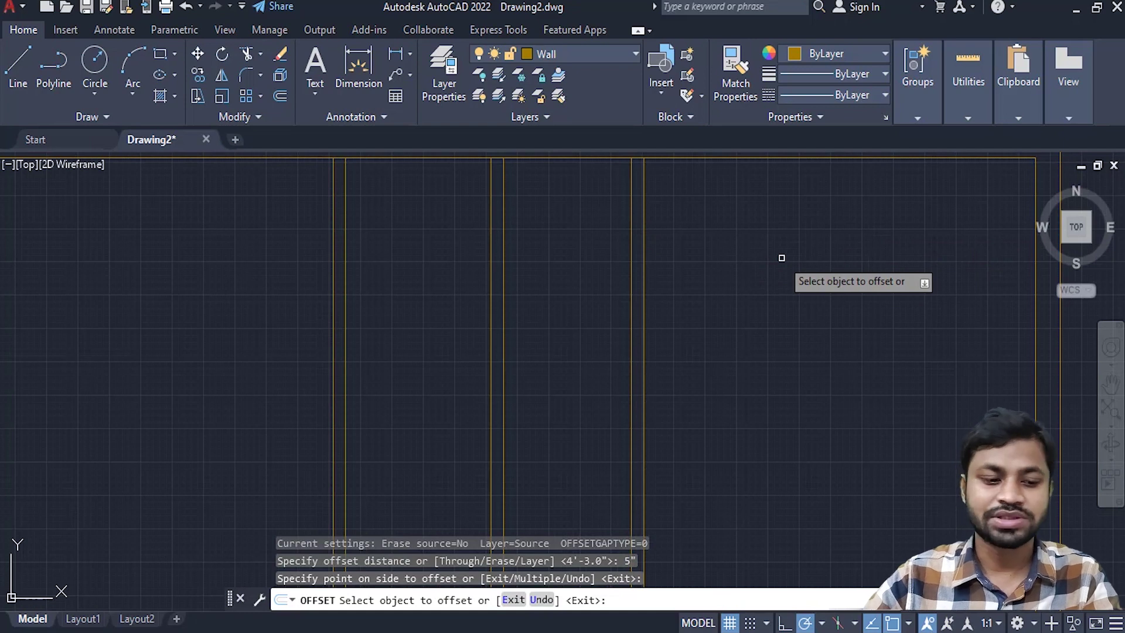
key(Return)
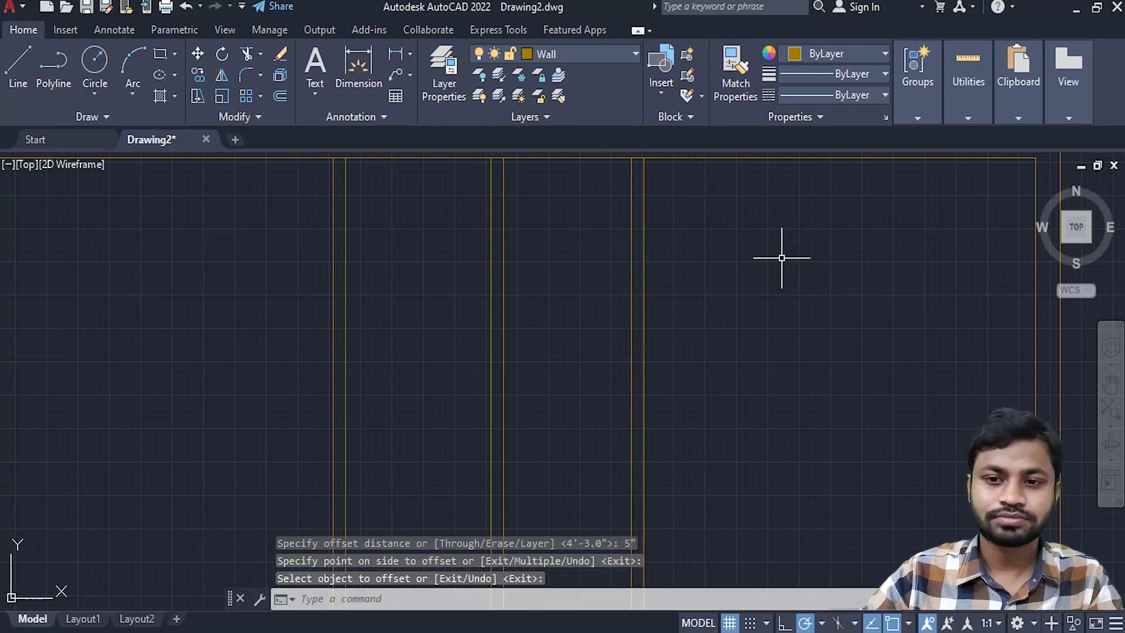
scroll(785, 295, down, 4)
middle_drag(785, 296, 687, 252)
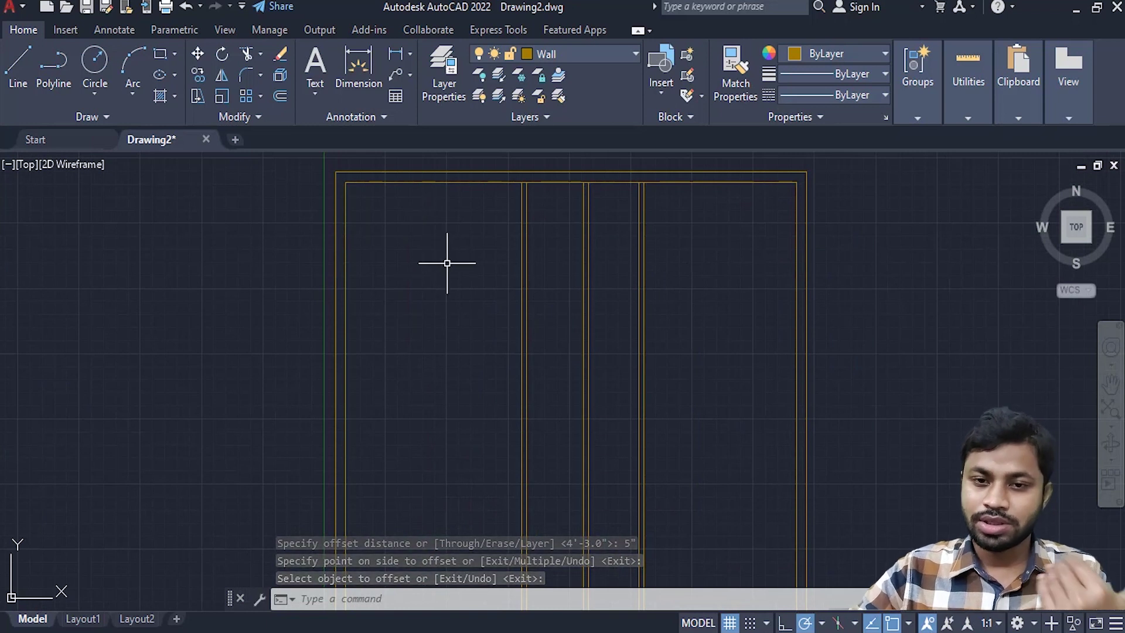
middle_drag(548, 256, 540, 258)
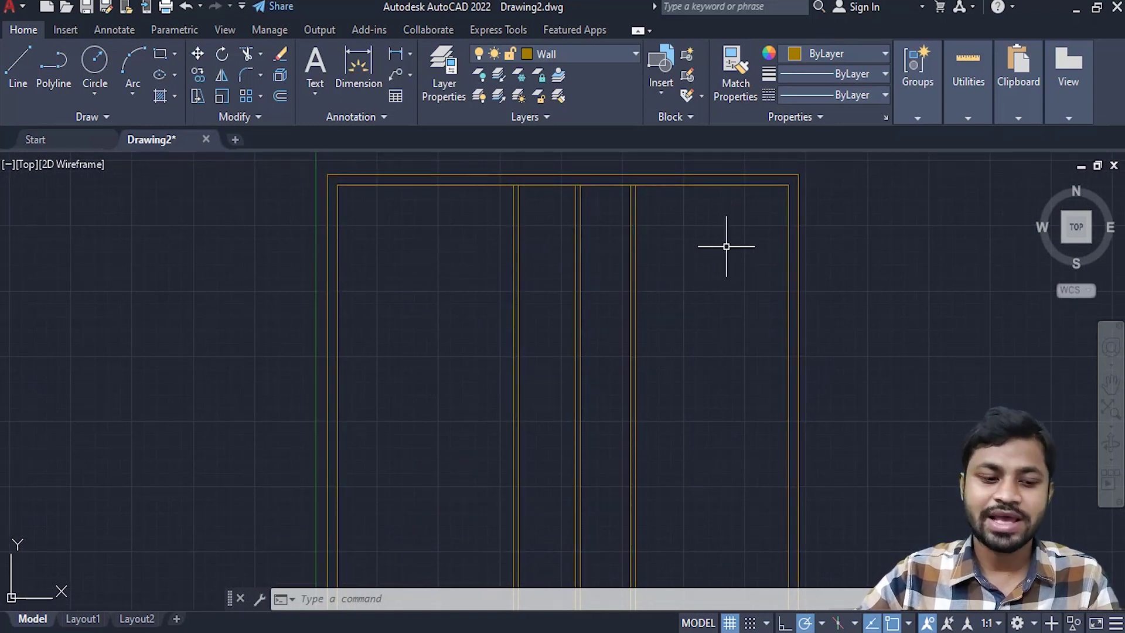
mouse_move(700, 261)
middle_down()
mouse_move(624, 262)
mouse_move(596, 281)
mouse_move(651, 249)
middle_up()
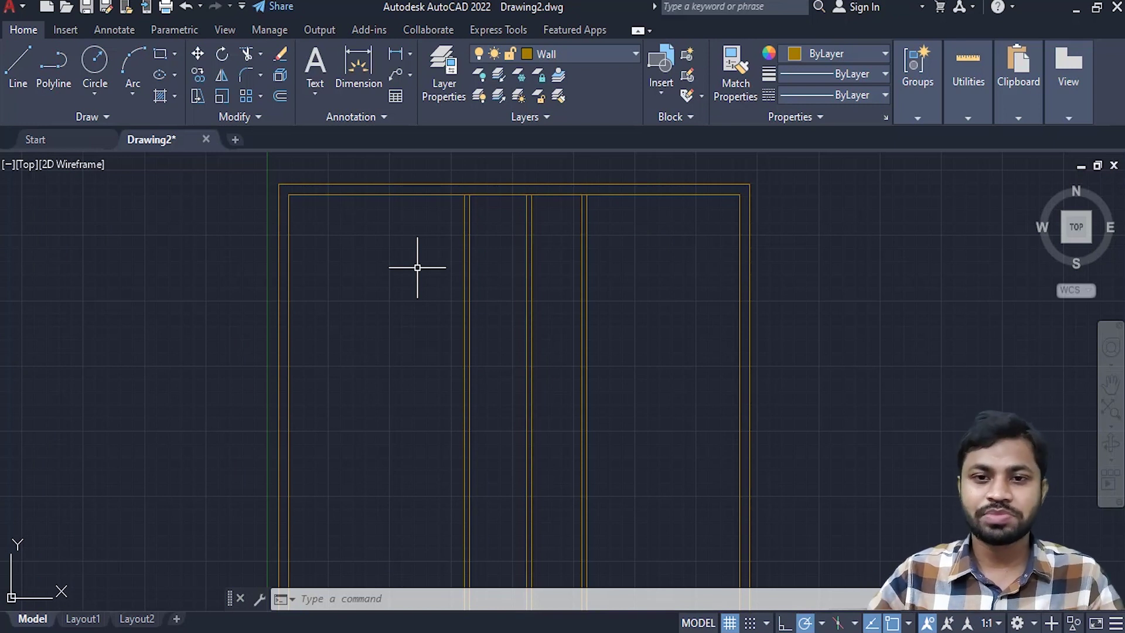
- Offset the inner top wall line 15'1" downward to create a horizontal partition line across the plan
click(373, 196)
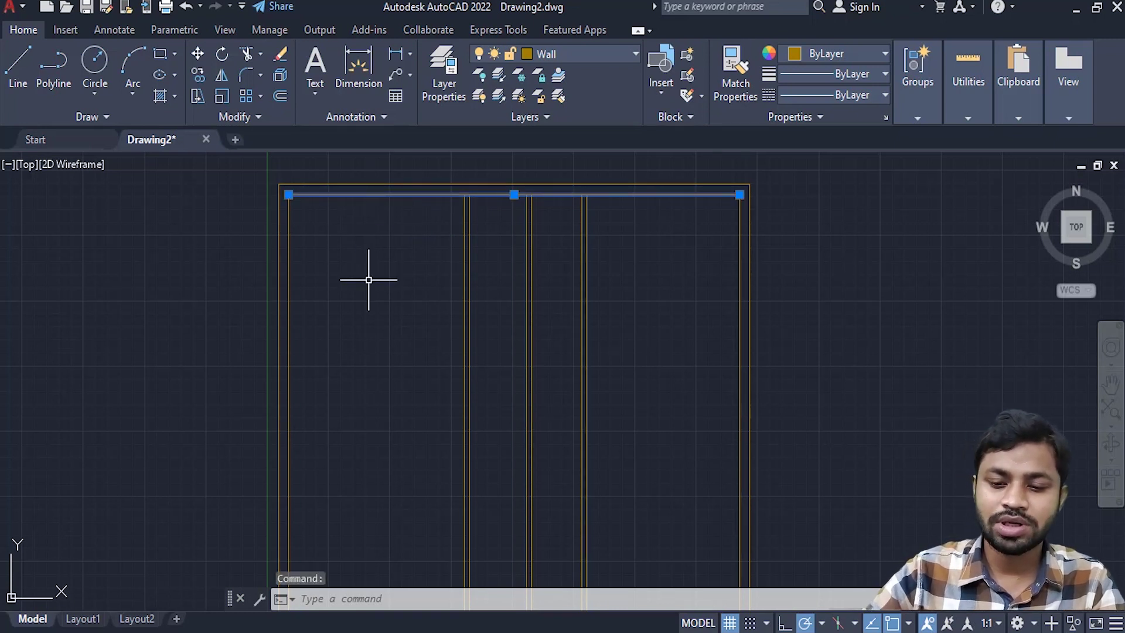
text(o)
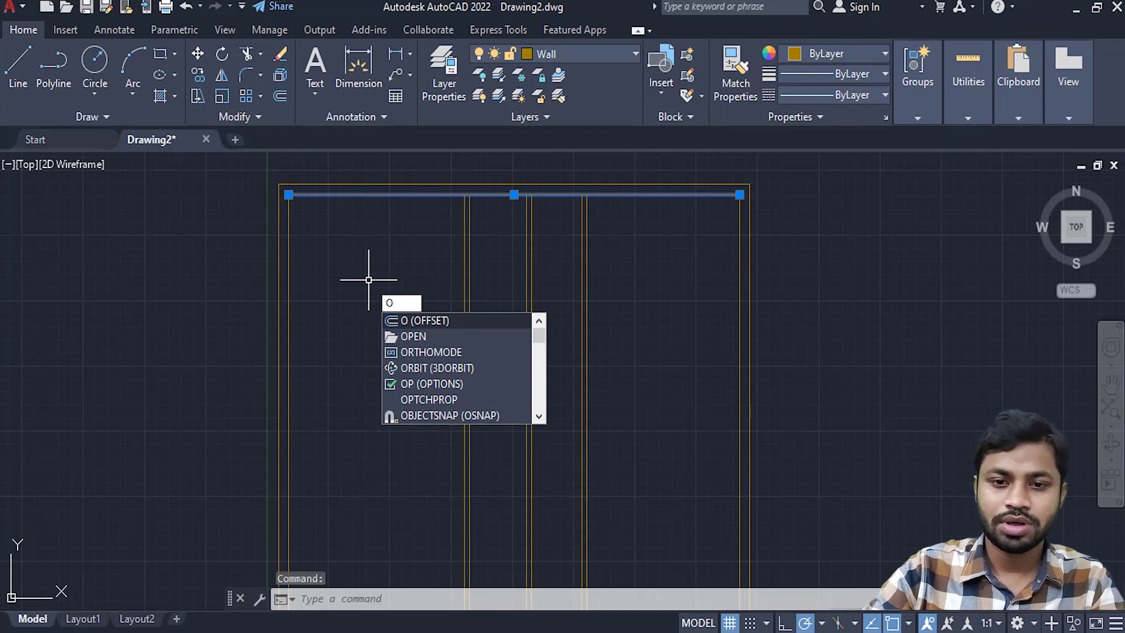
key(Return)
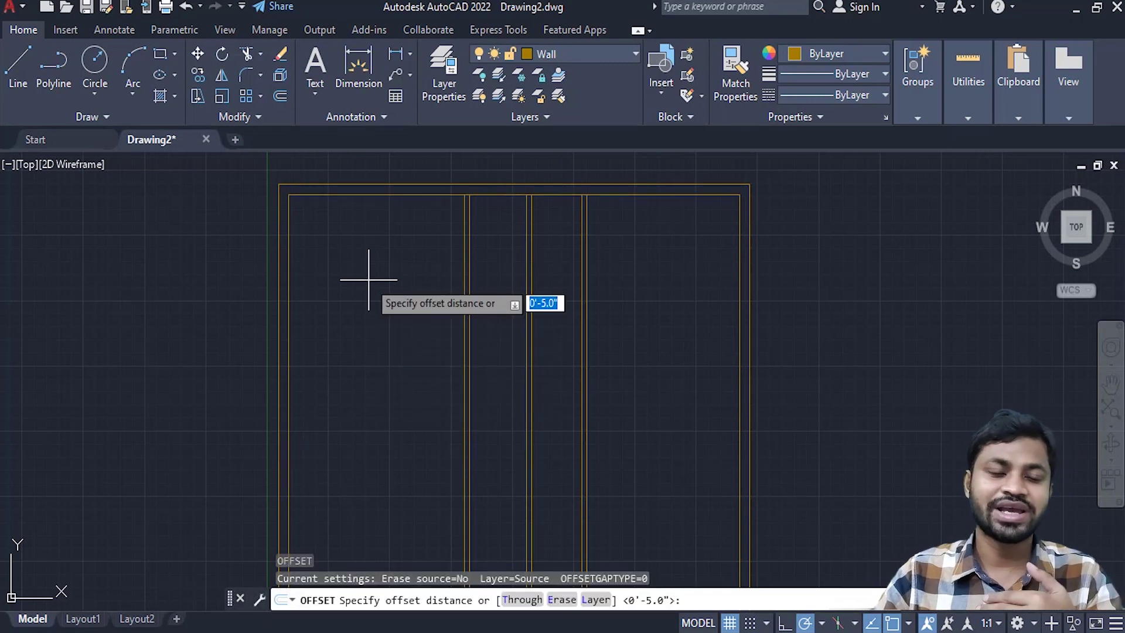
text(15'1)
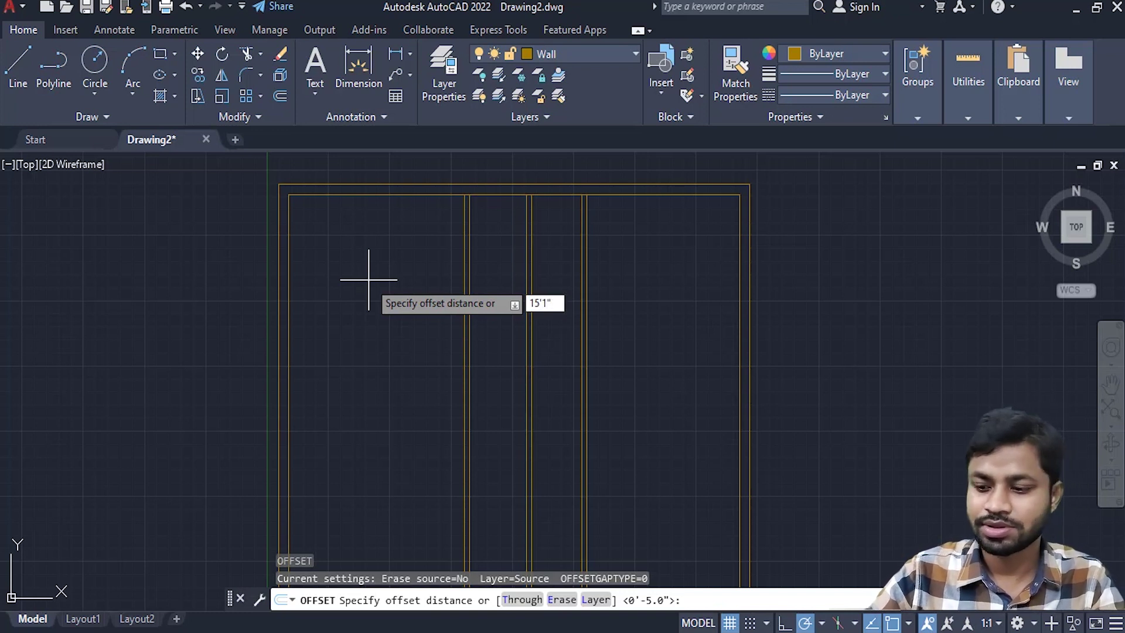
key(Return)
click(375, 195)
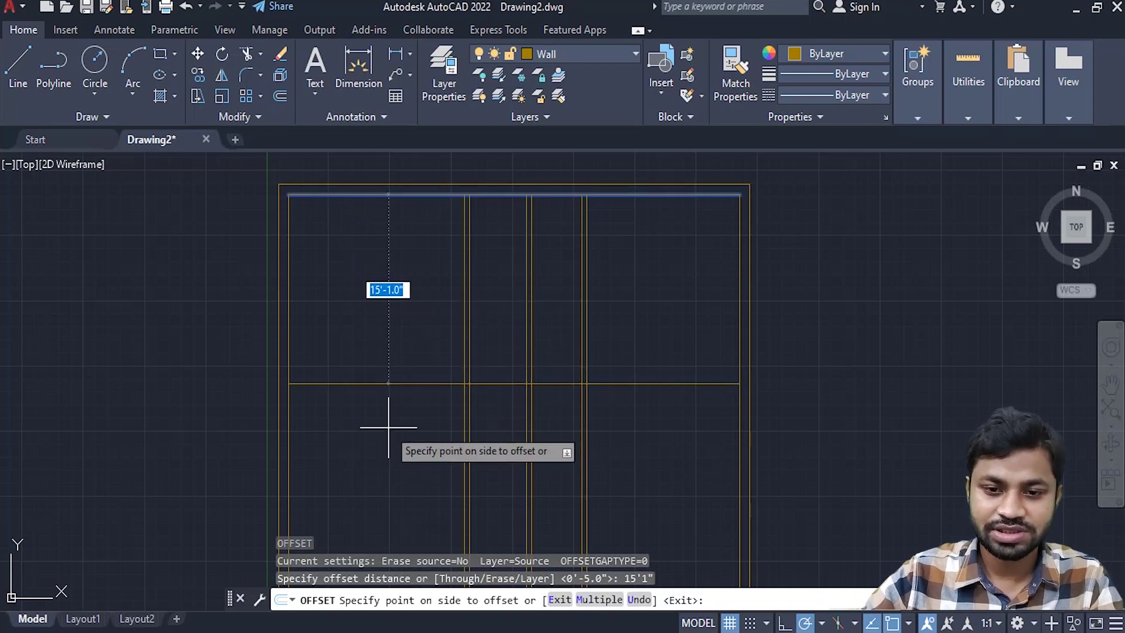
click(389, 427)
key(Return)
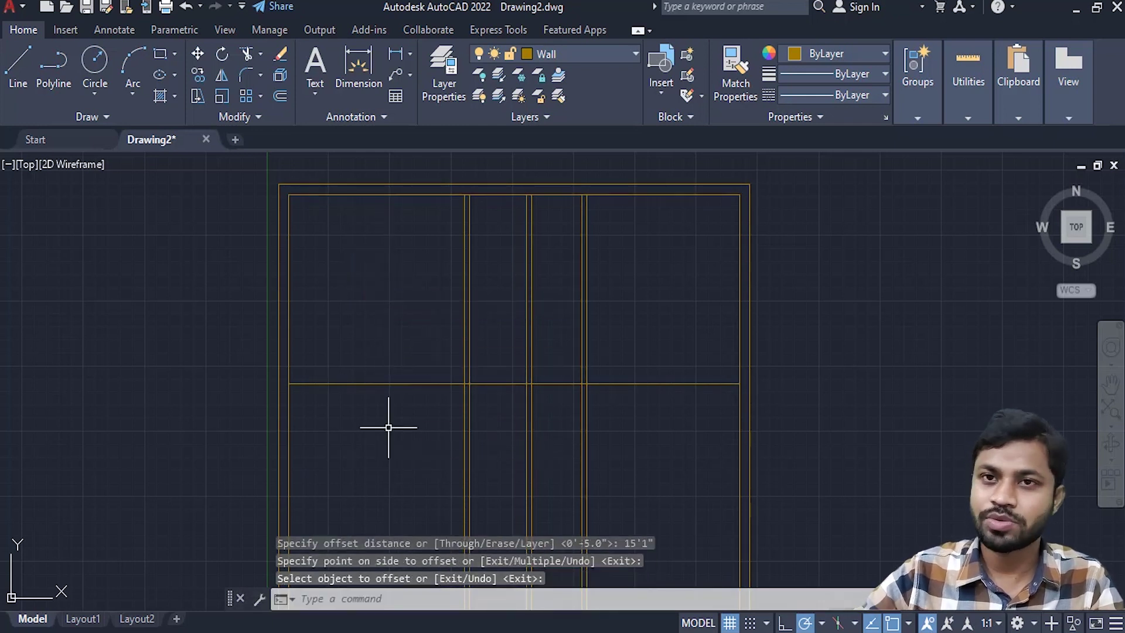
click(419, 426)
- Offset the 15'1" partition line 5" downward to make a double-line wall
click(367, 338)
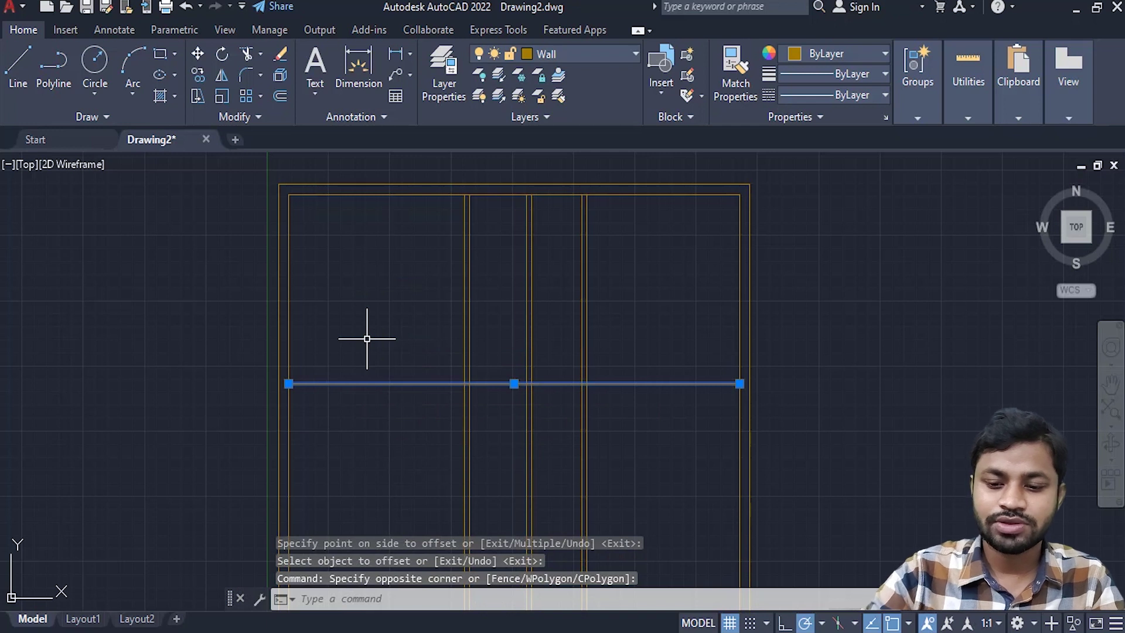
text(o)
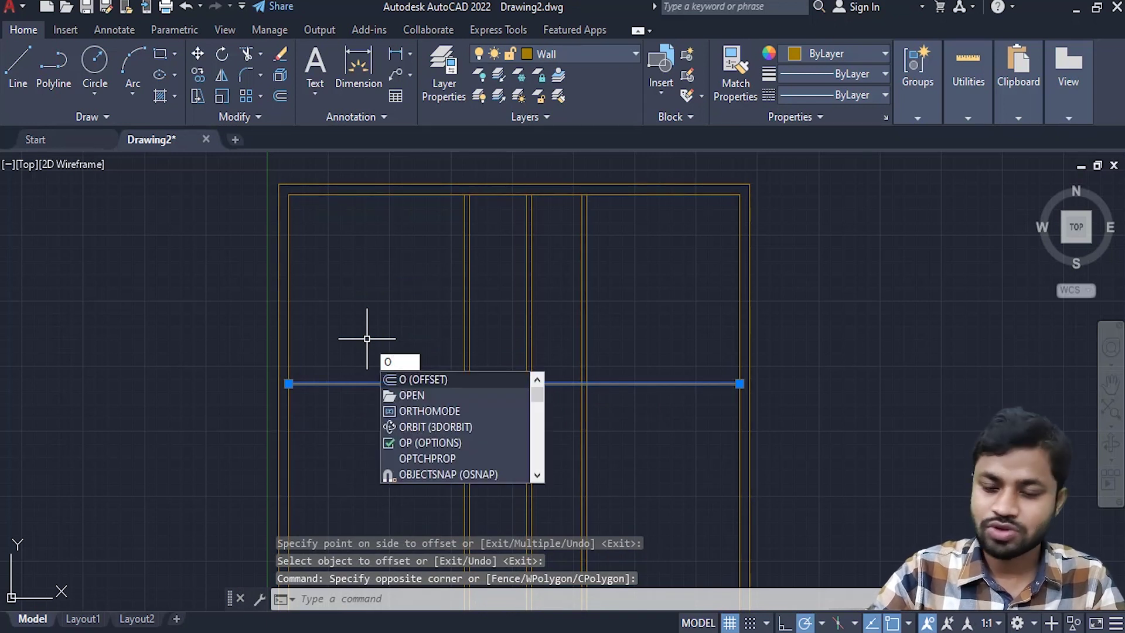
key(Return)
text(5)
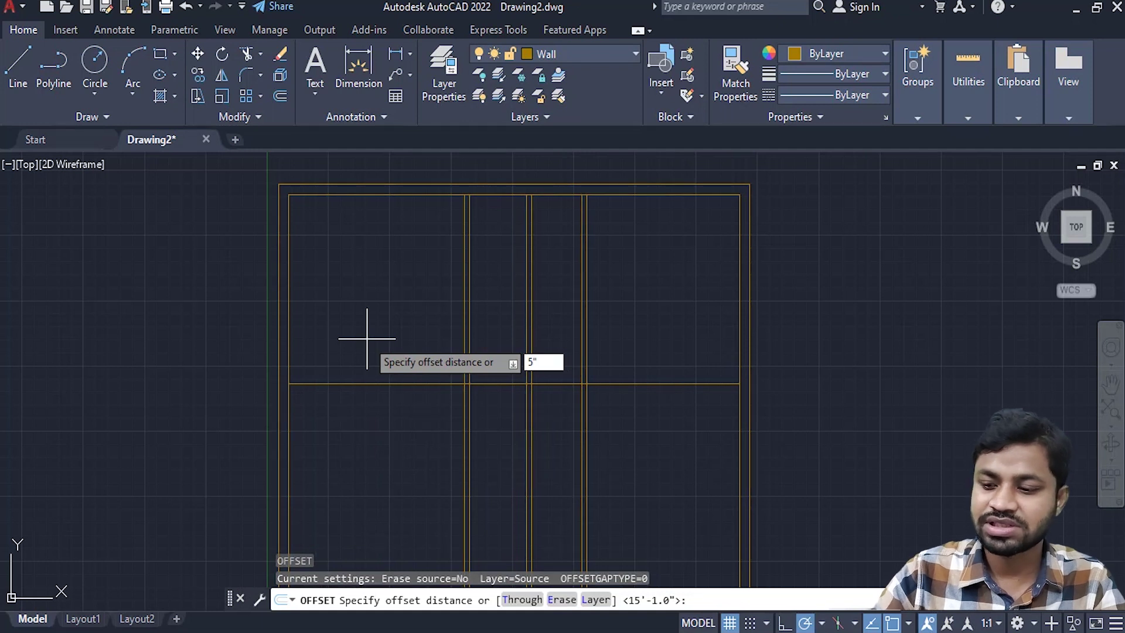
key(Return)
click(369, 384)
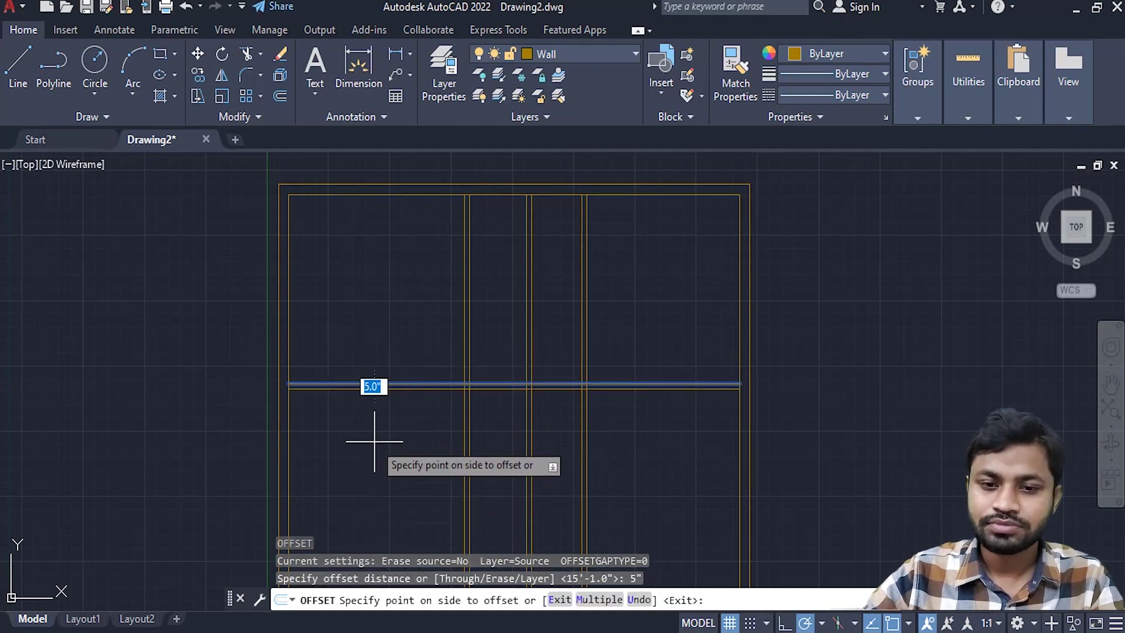
click(374, 441)
key(Return)
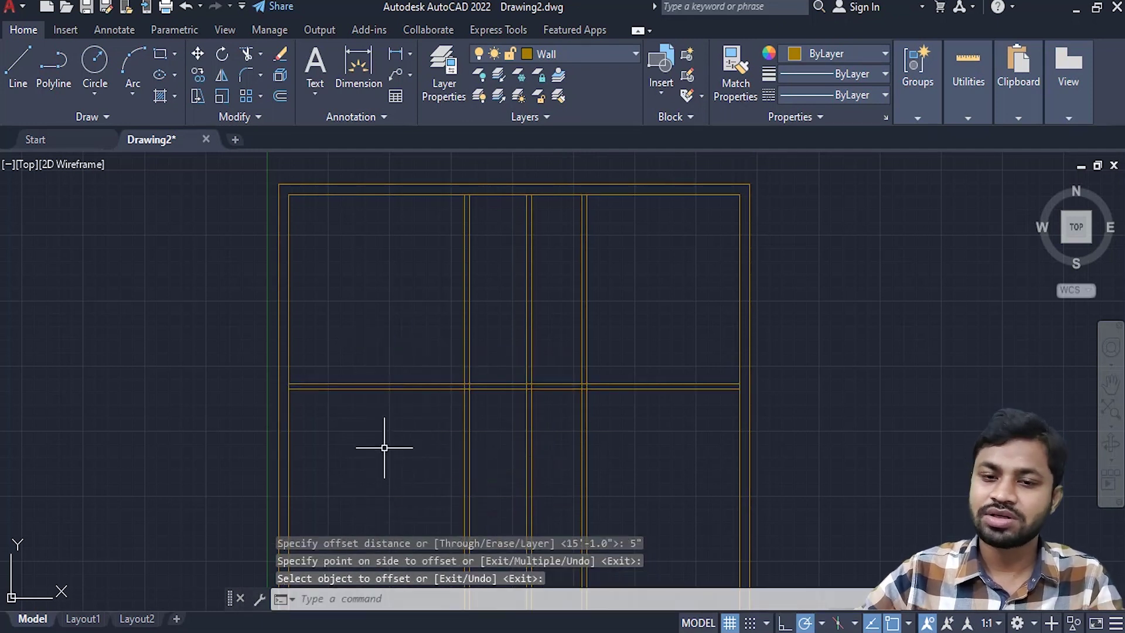
- Pan and zoom in on the junction of the horizontal and left vertical partitions
middle_drag(409, 427, 336, 397)
scroll(359, 381, up, 2)
middle_drag(419, 326, 428, 350)
scroll(272, 377, down, 2)
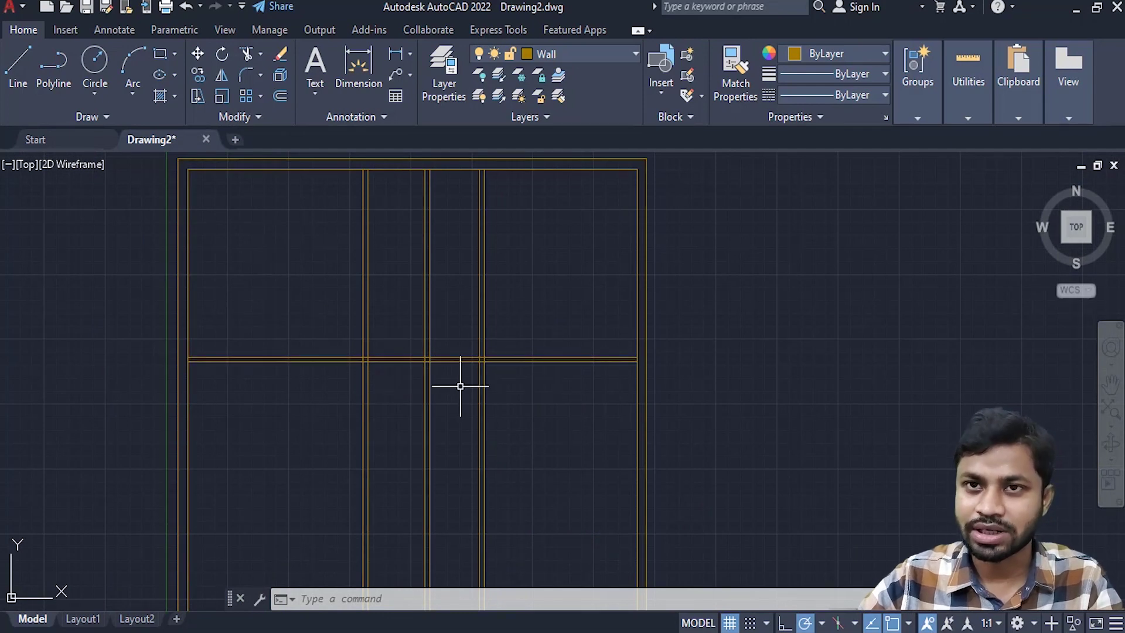
scroll(354, 369, up, 2)
scroll(357, 369, up, 3)
scroll(326, 407, up, 2)
scroll(354, 389, up, 2)
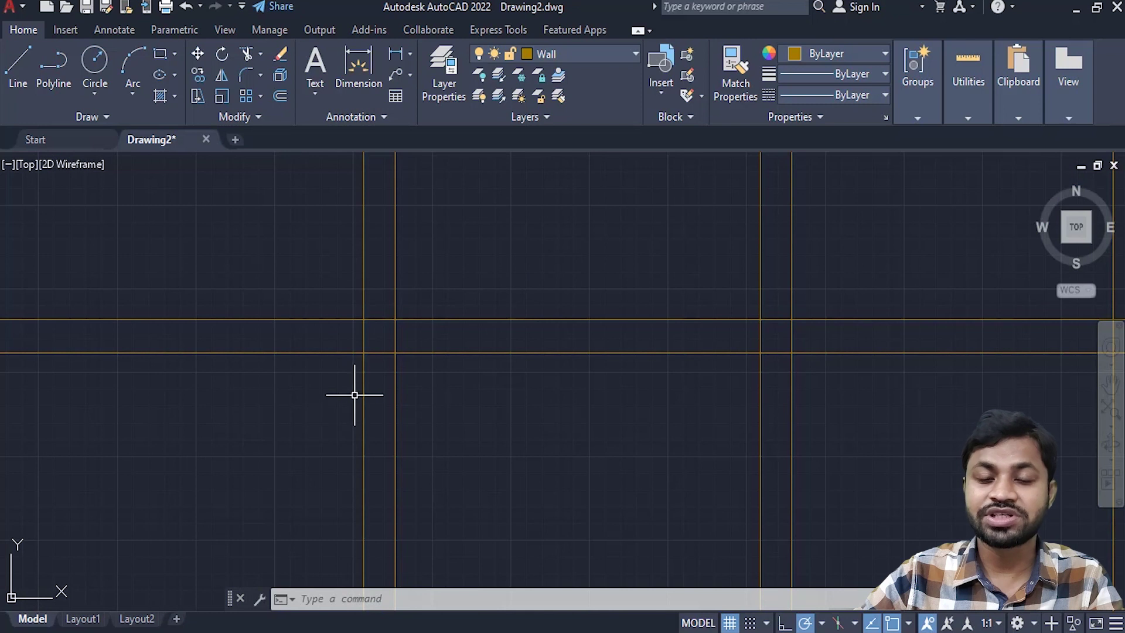
- Trim both horizontal partition lines right of the left vertical wall, using the junction lines as cutting edges
click(385, 395)
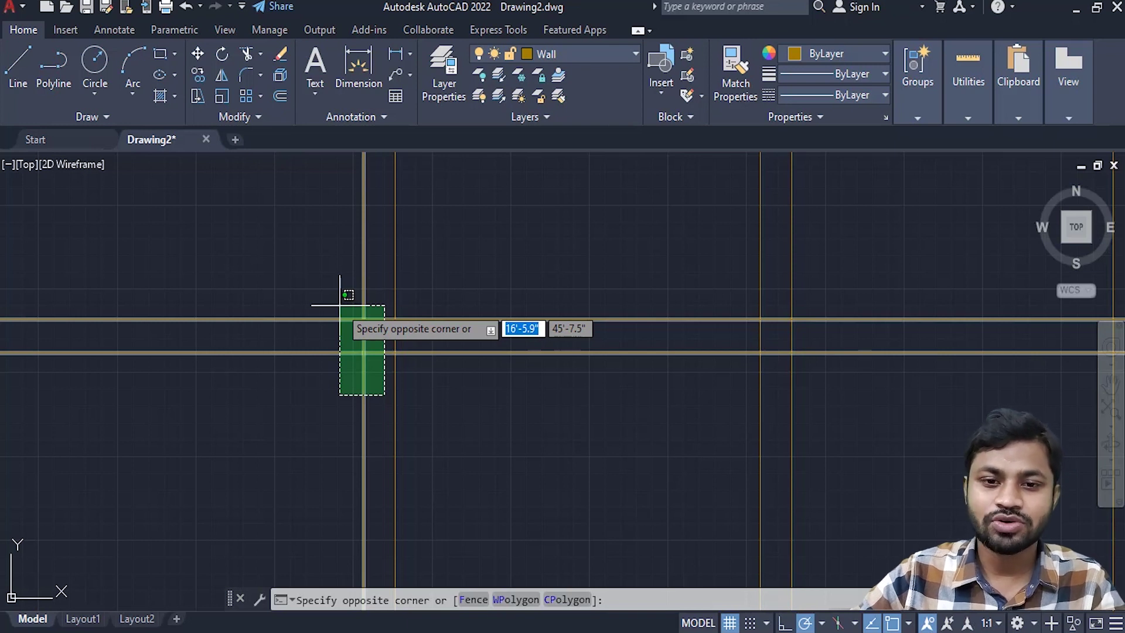
click(339, 305)
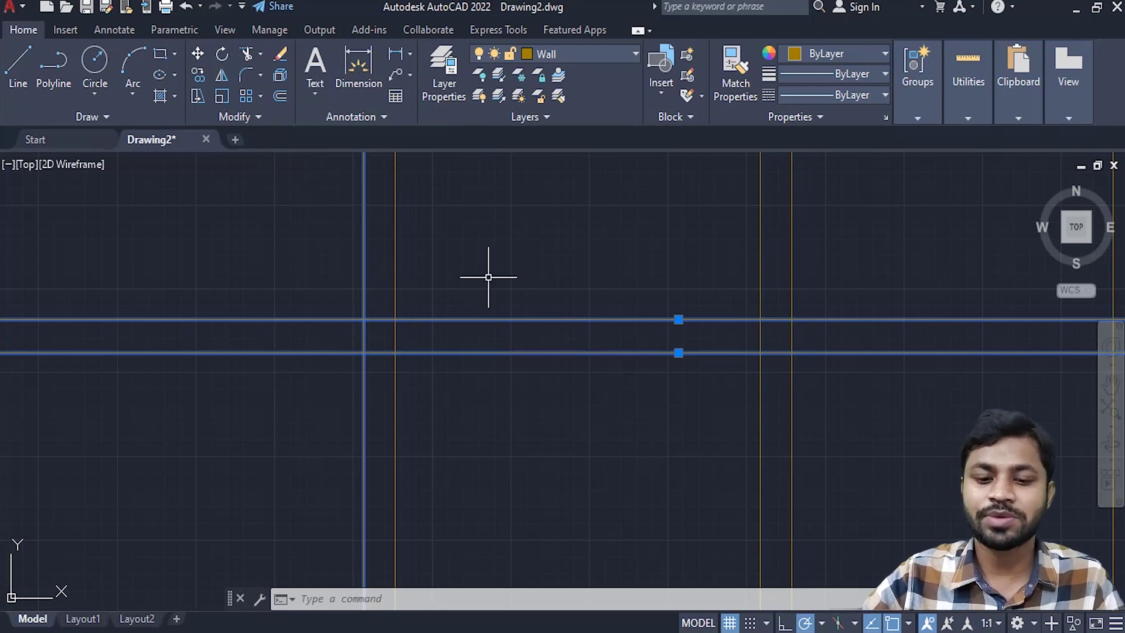
text(TR)
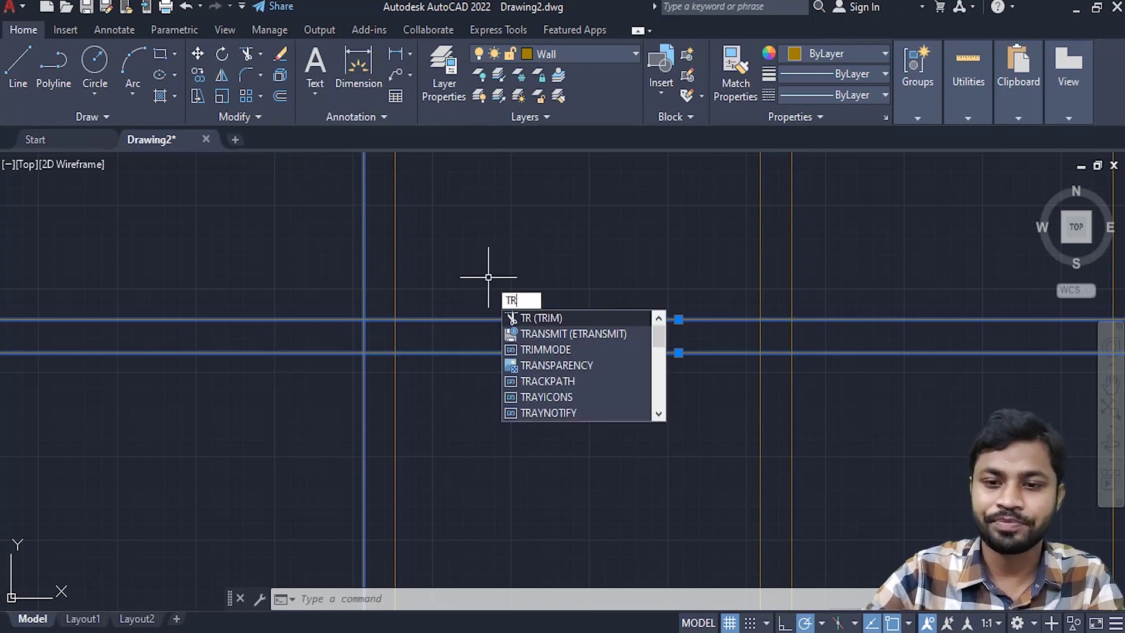
key(Return)
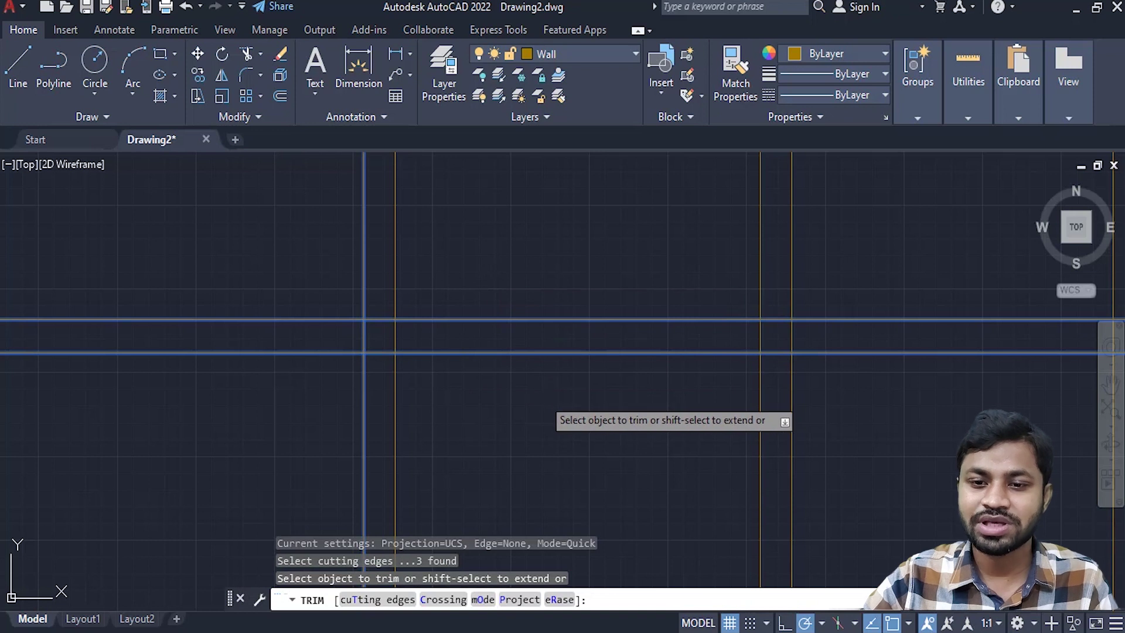
click(543, 397)
key(Return)
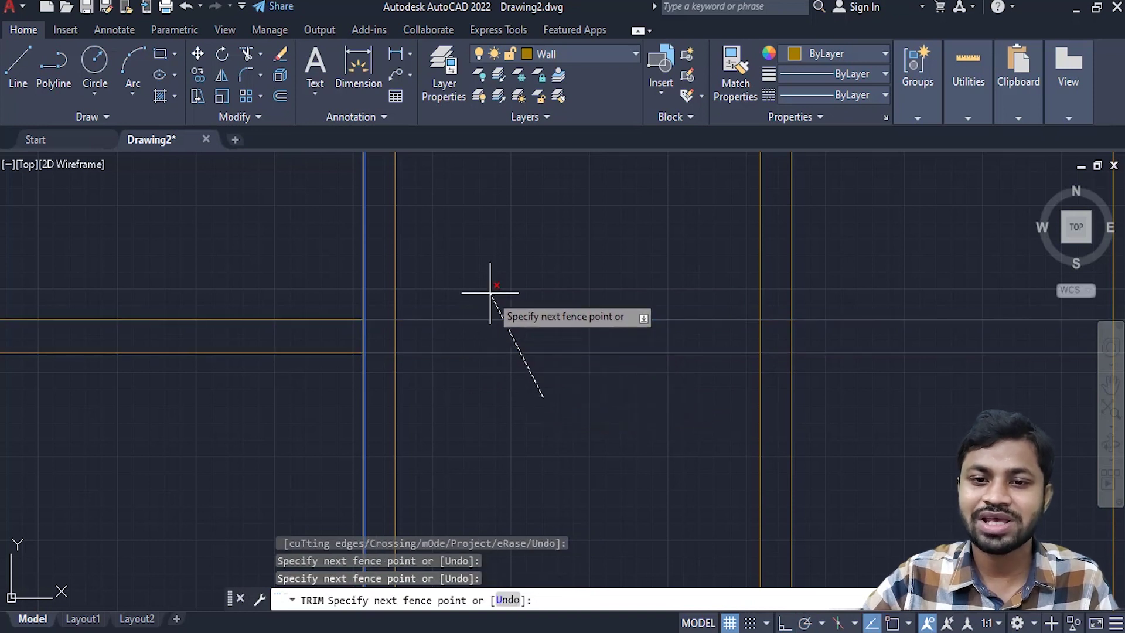
key(Return)
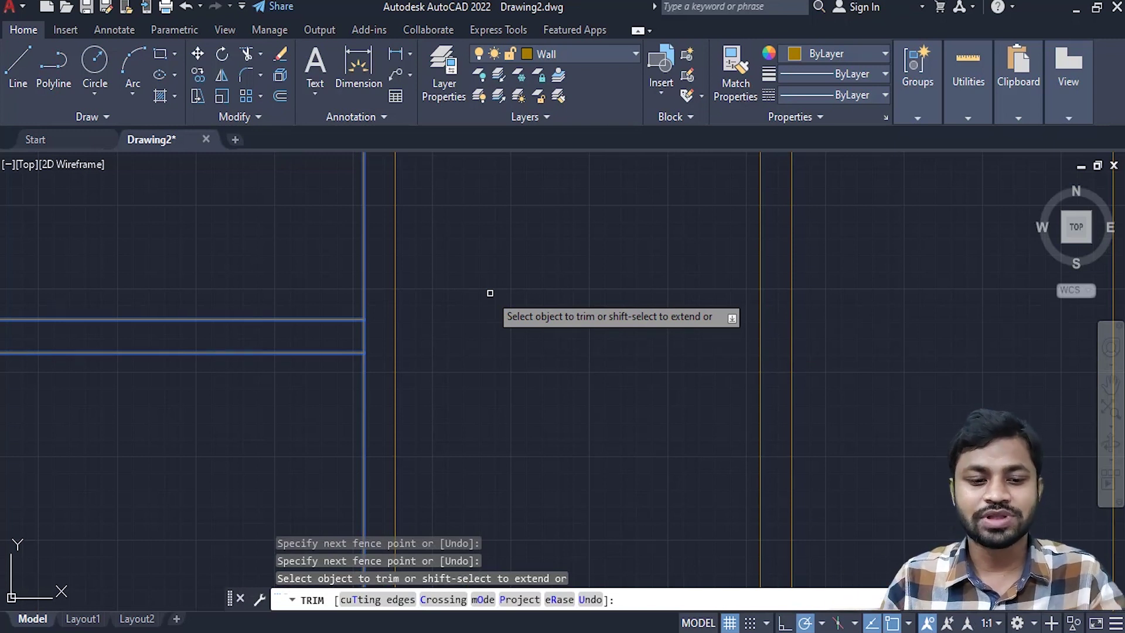
key(Escape)
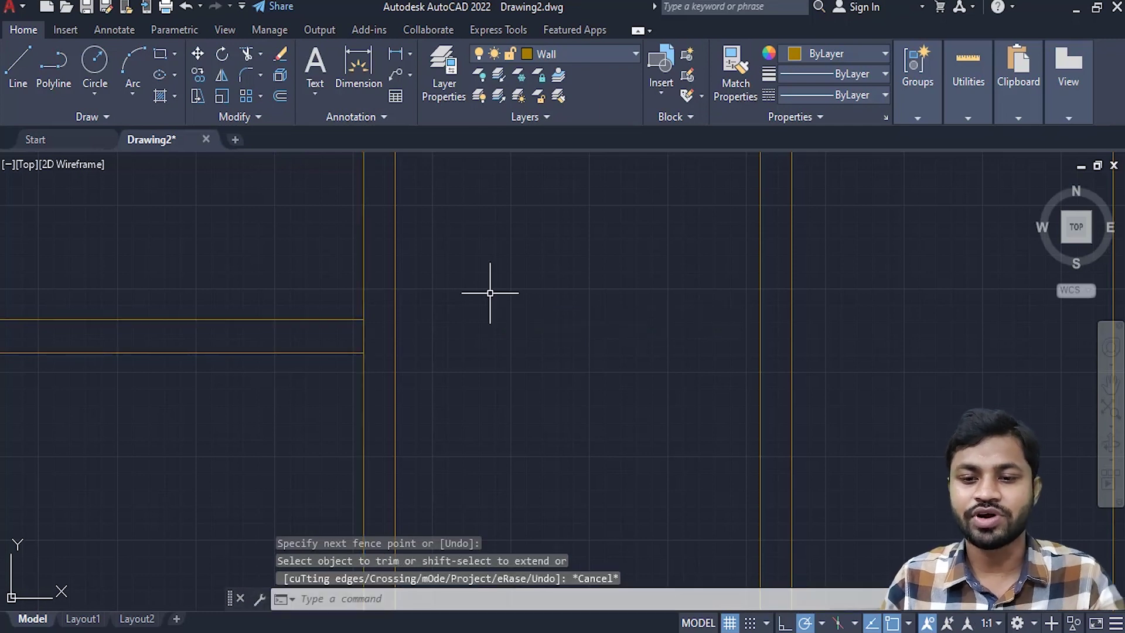
scroll(499, 301, down, 2)
- Pan and zoom the plan to bring the inner top wall into view
scroll(527, 328, down, 2)
scroll(548, 341, down, 2)
middle_drag(548, 343, 500, 383)
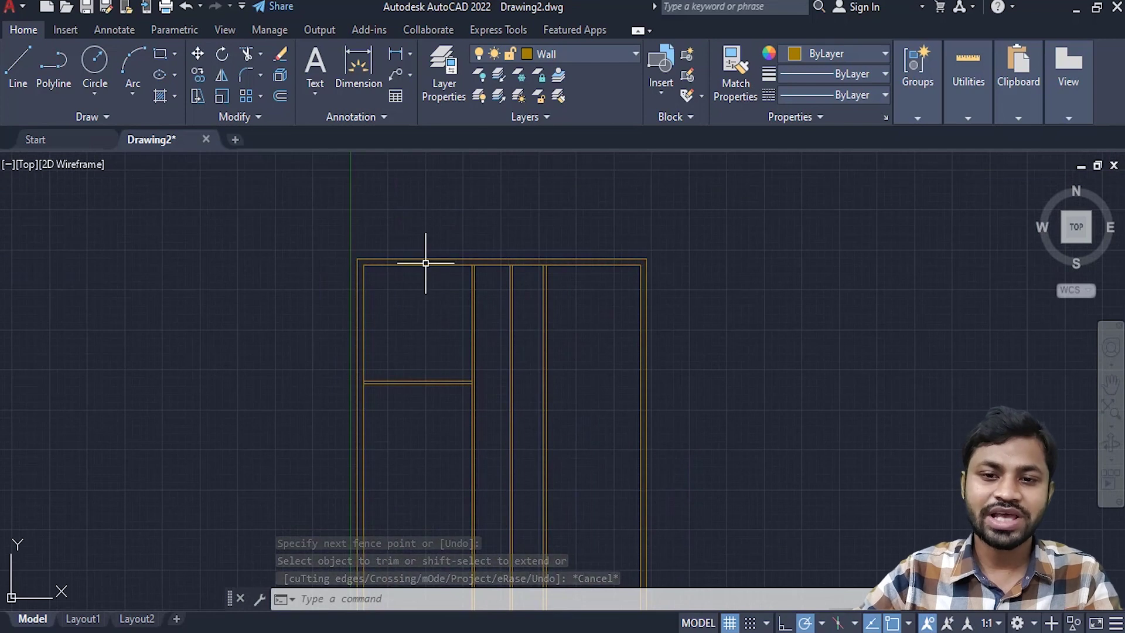
middle_drag(455, 334, 397, 372)
scroll(397, 371, up, 5)
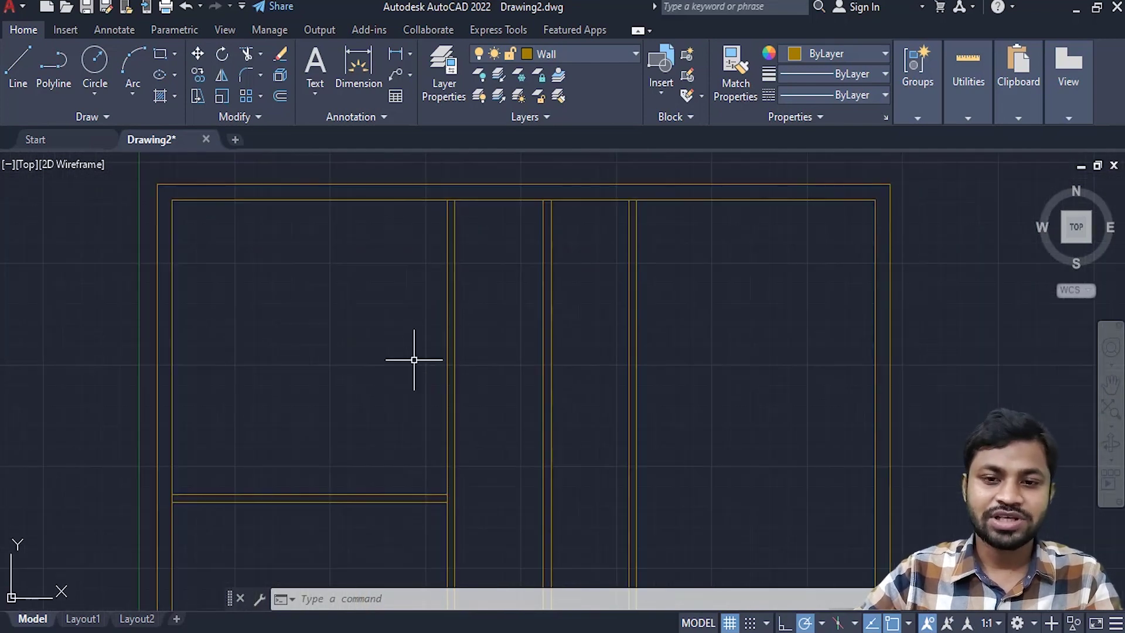
scroll(469, 309, up, 1)
- Offset the inner top wall line 9'10" downward for a new horizontal partition
click(472, 222)
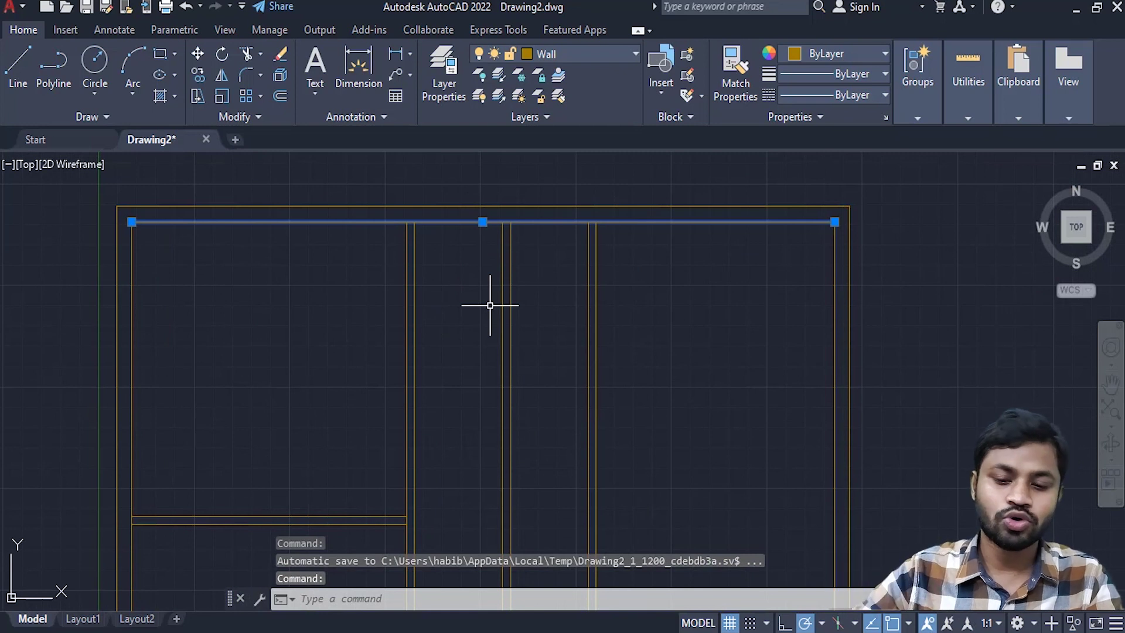
text(O)
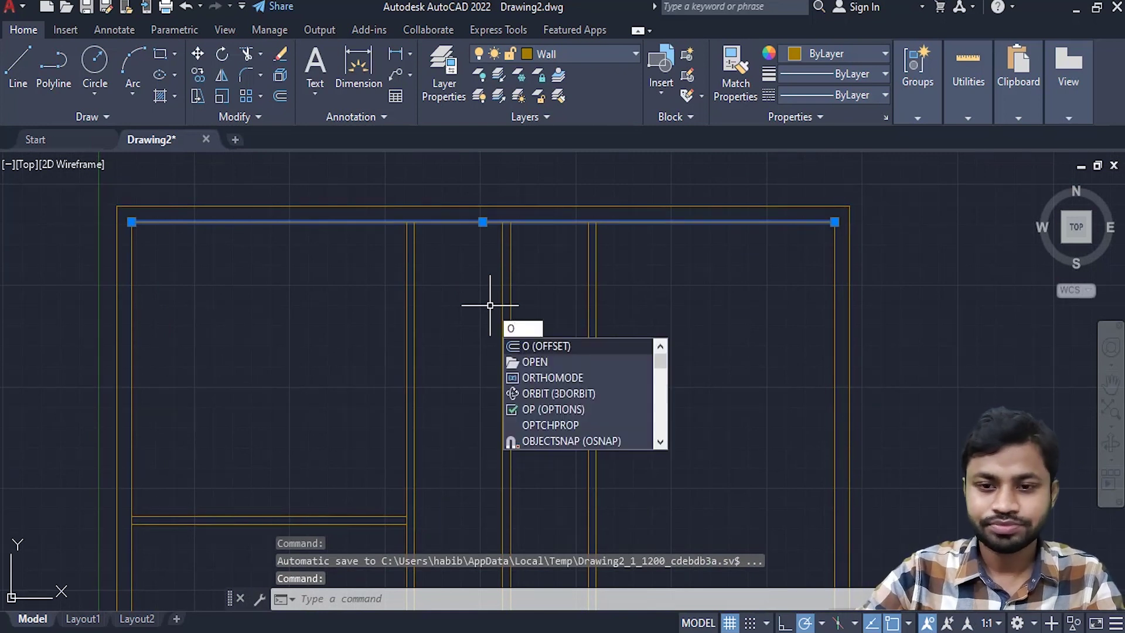
key(Return)
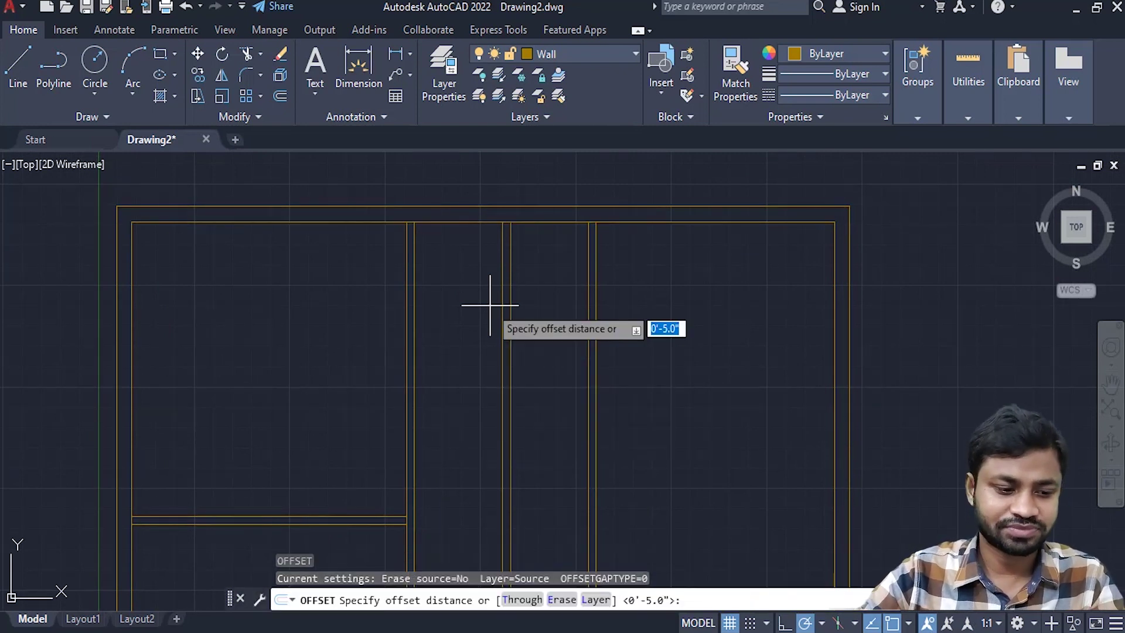
text(9'10)
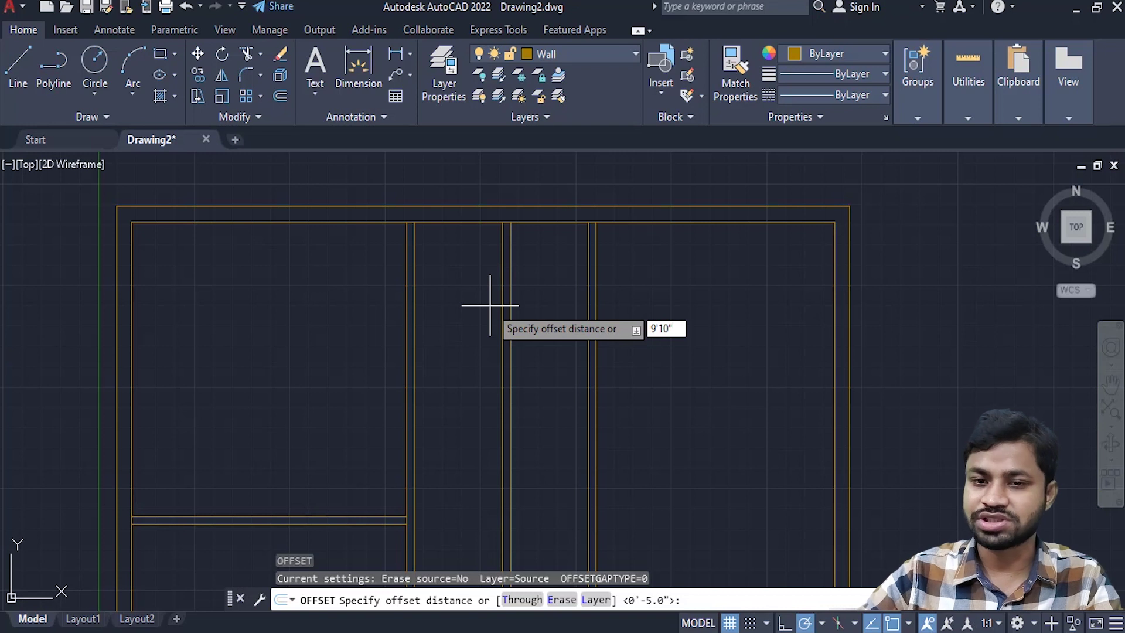
key(Return)
click(490, 222)
click(461, 448)
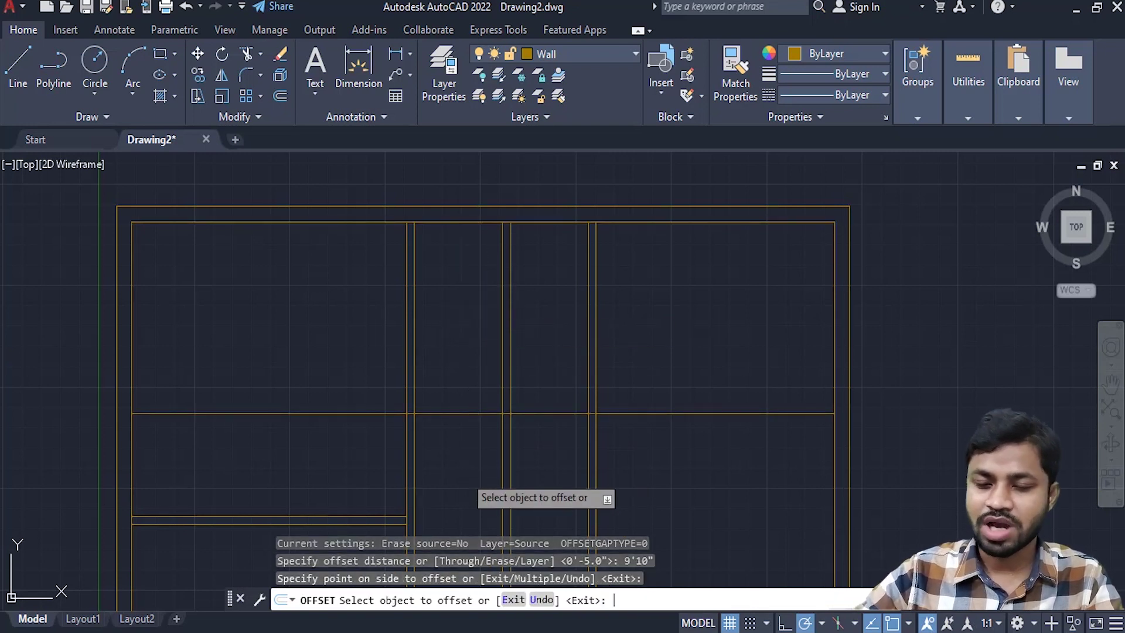
key(Return)
click(464, 457)
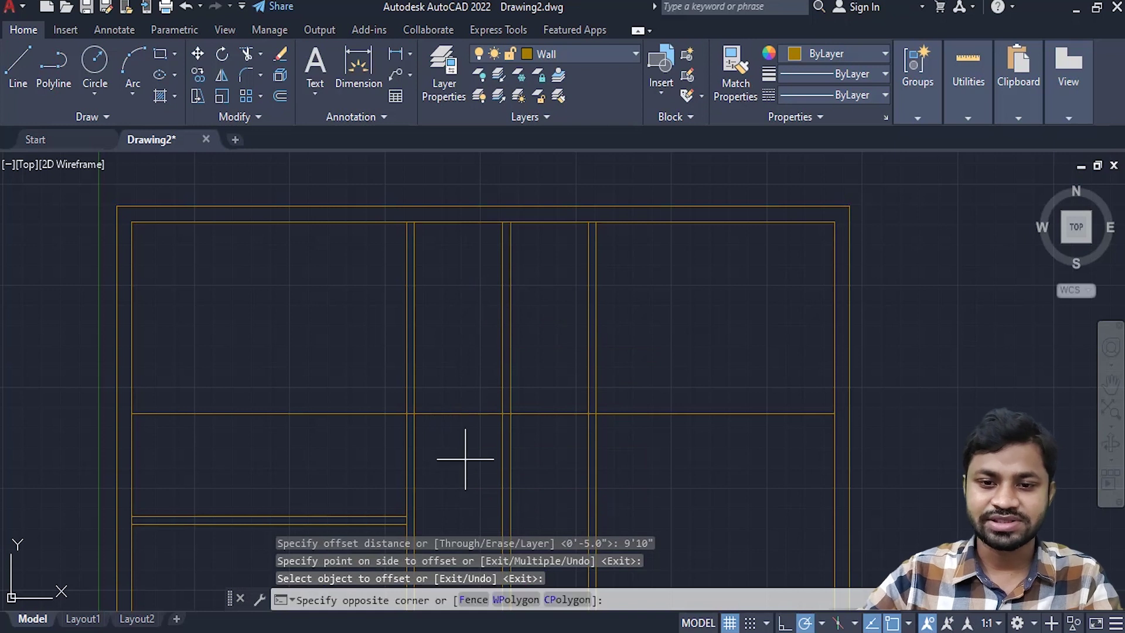
- Offset the new 9'10" line 5" downward to form a double-line partition wall
click(454, 387)
text(o)
key(Return)
text(5)
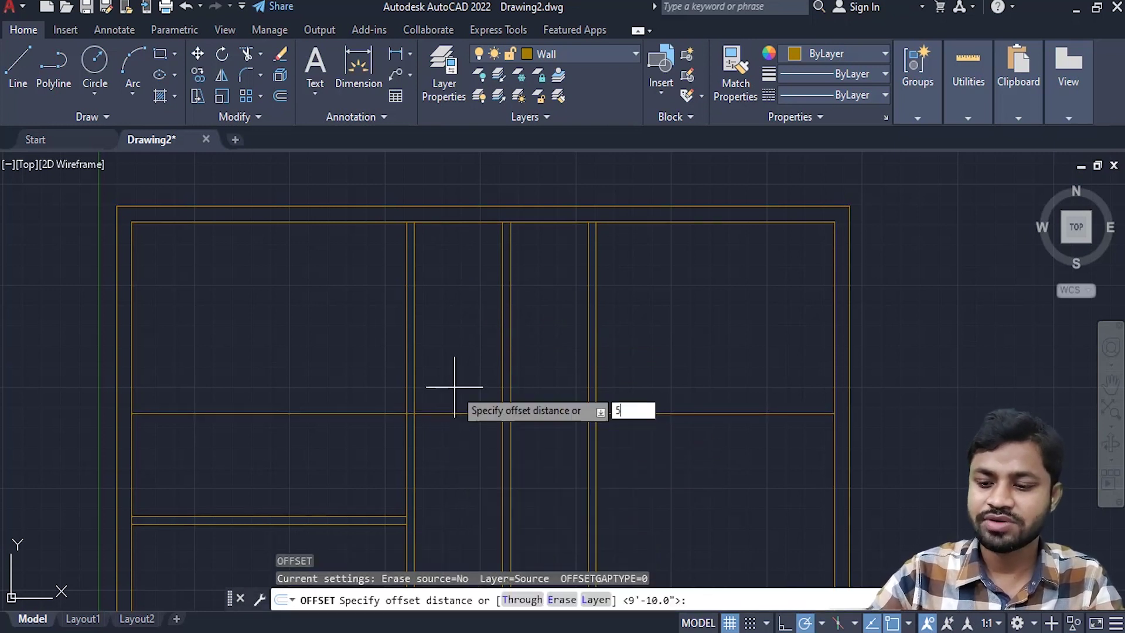
key(Return)
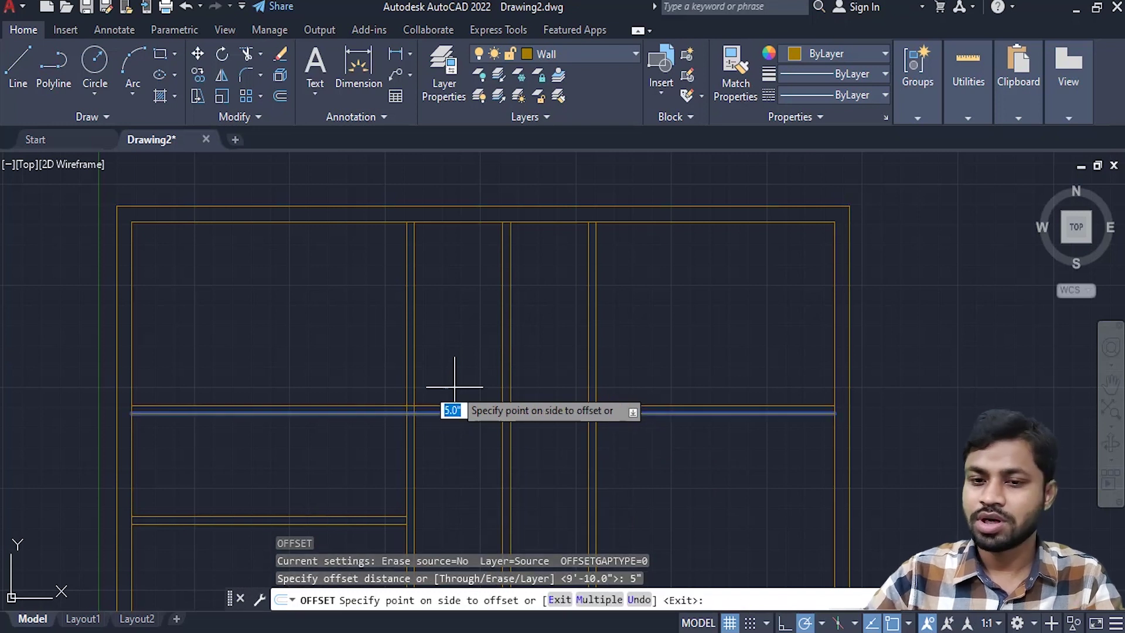
click(454, 493)
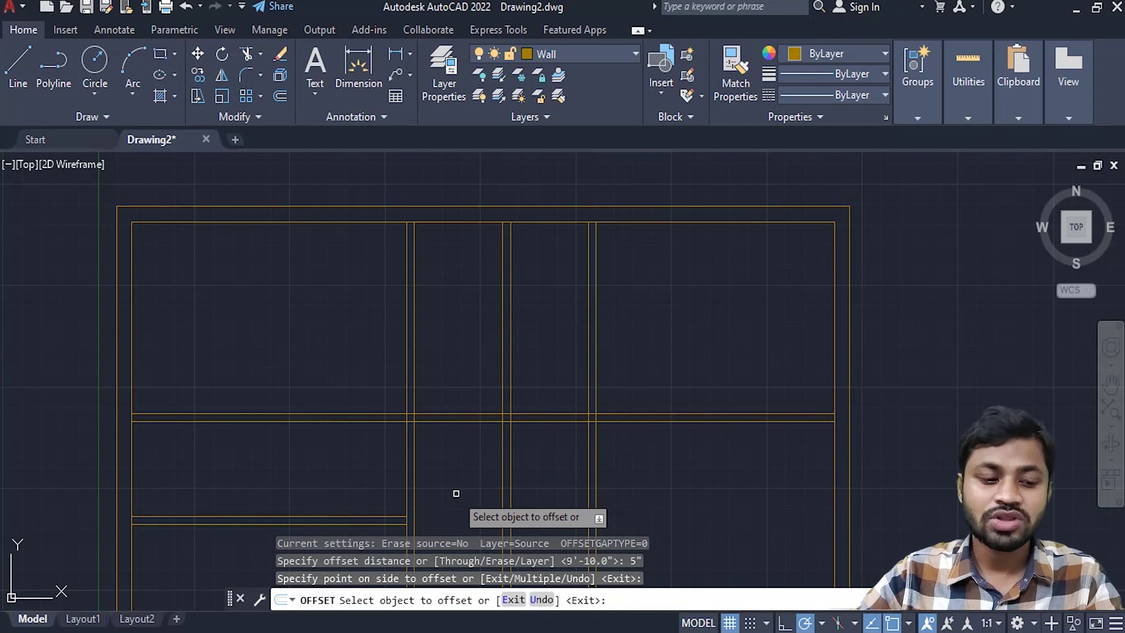
key(Return)
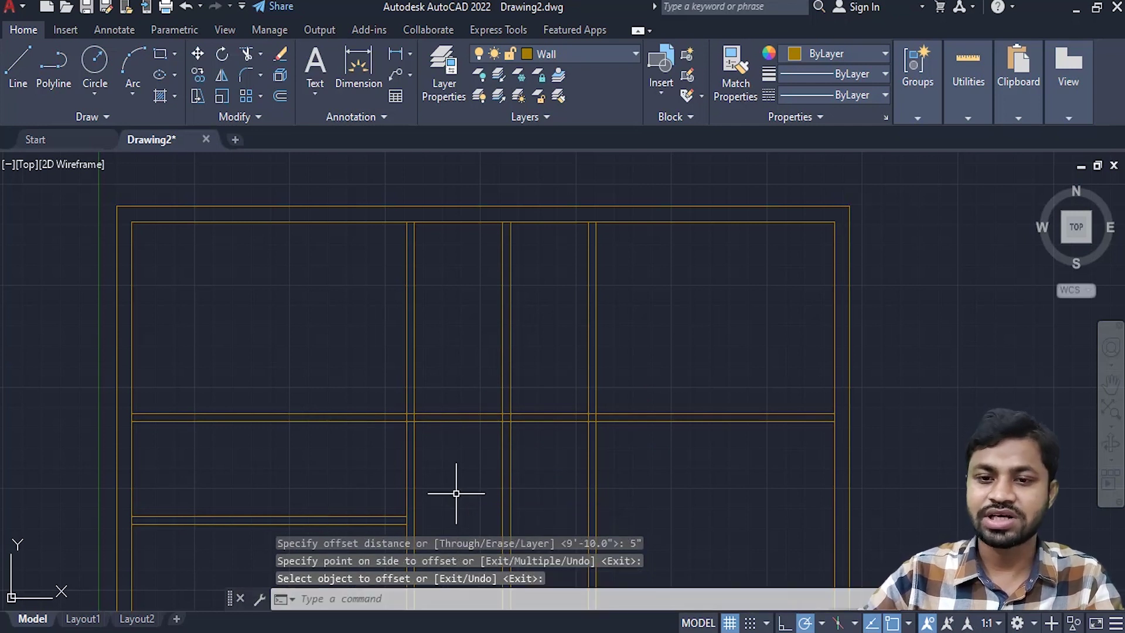
middle_drag(456, 493, 427, 445)
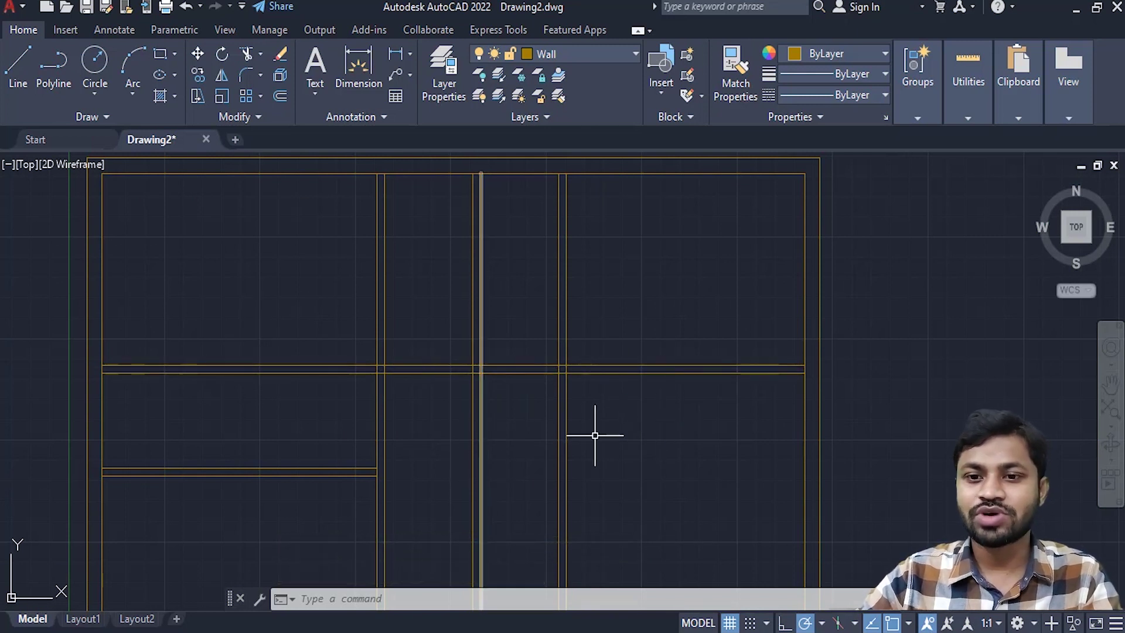
- Use the partition walls as cutting edges and fence-trim the 9'10" wall segments on the right
click(614, 438)
click(328, 312)
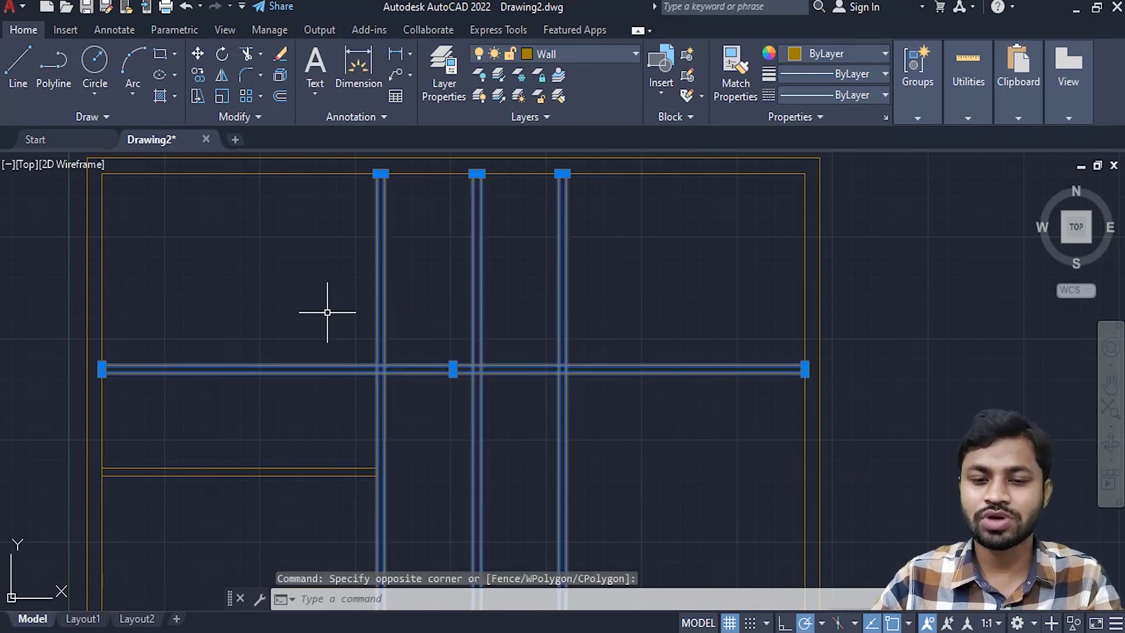
text(TR)
key(Return)
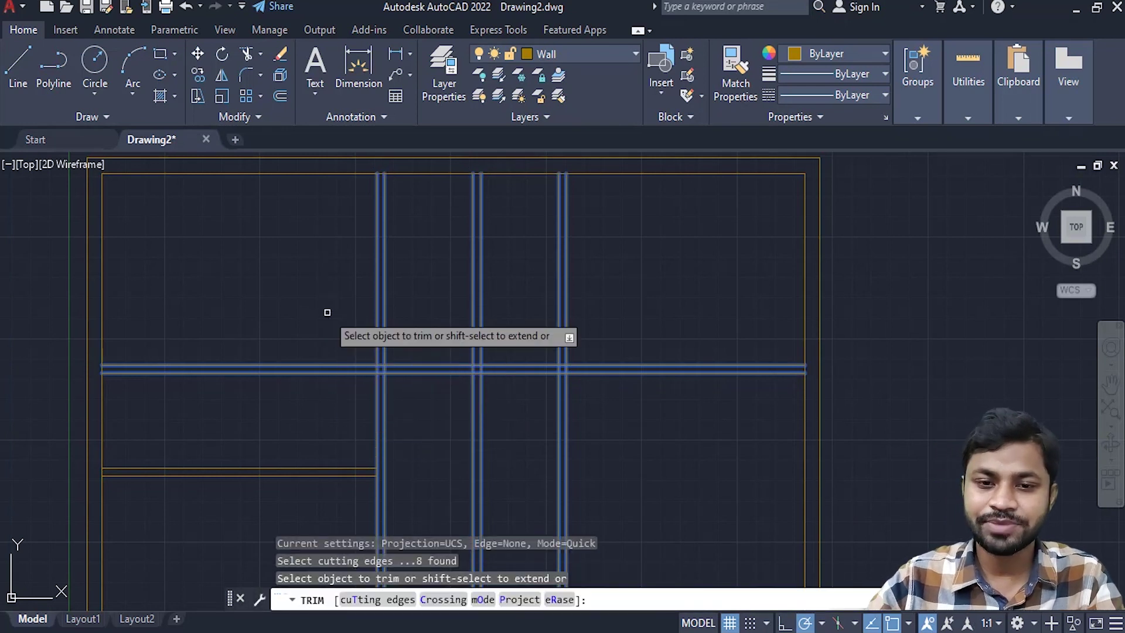
drag(343, 405, 312, 331)
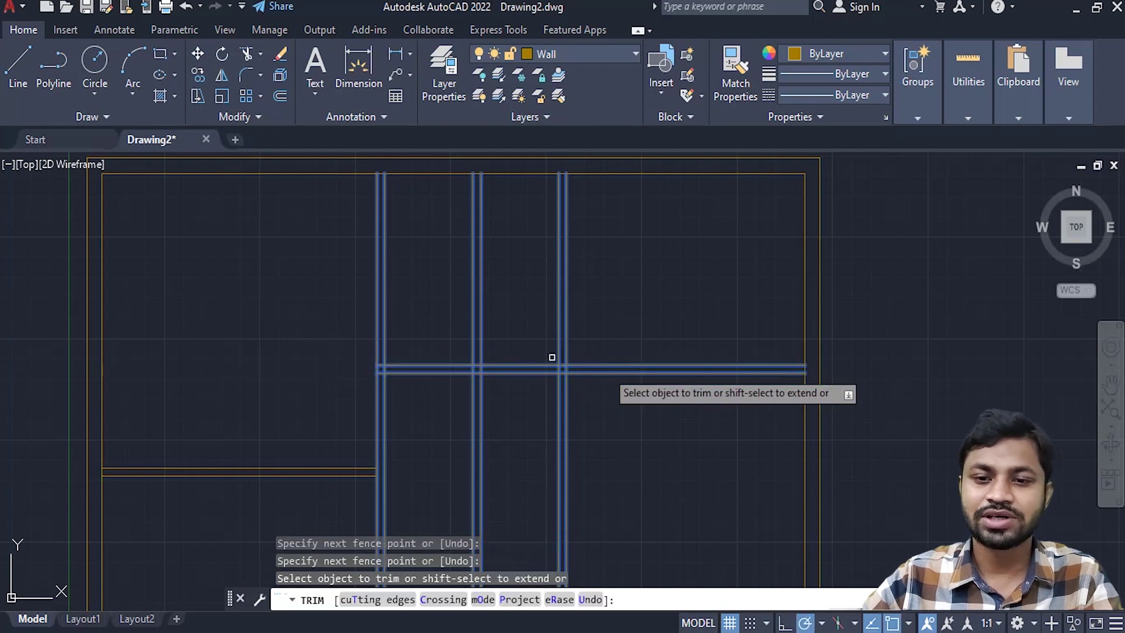
click(663, 413)
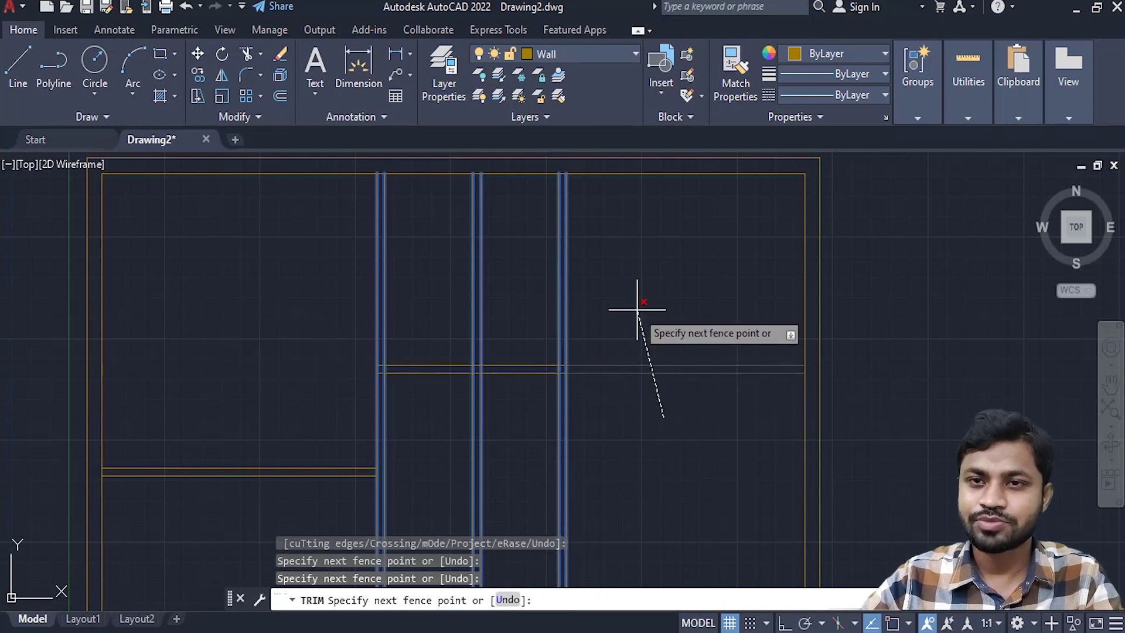
key(Return)
- Trim the leftover line stubs below the wall so the 9'10" wall encloses a small room
middle_drag(648, 352, 641, 294)
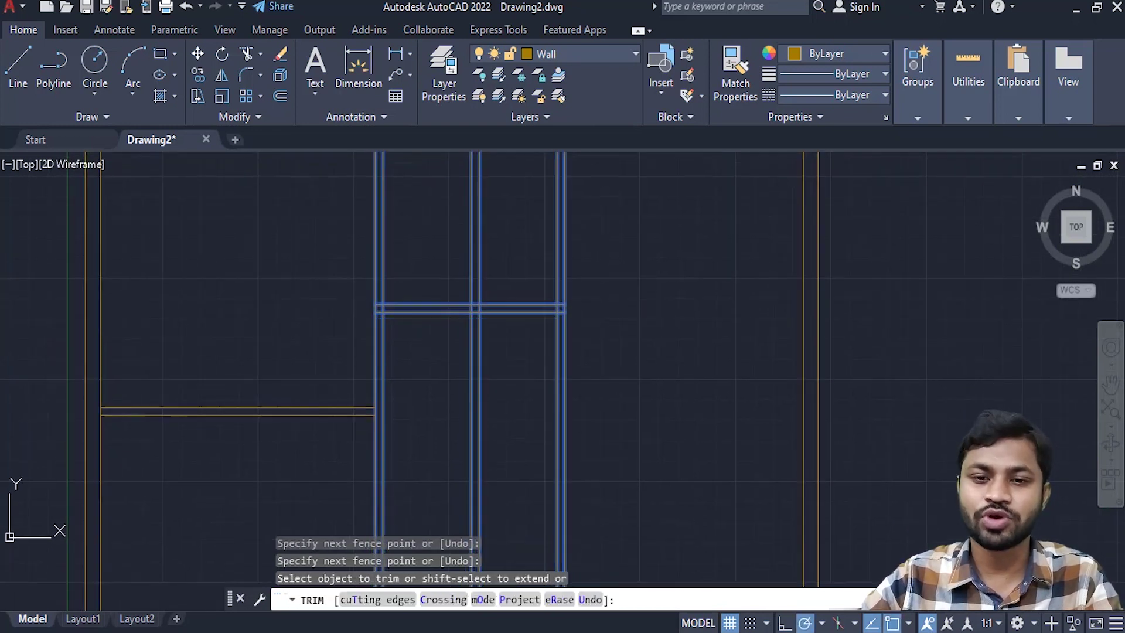
scroll(493, 364, up, 2)
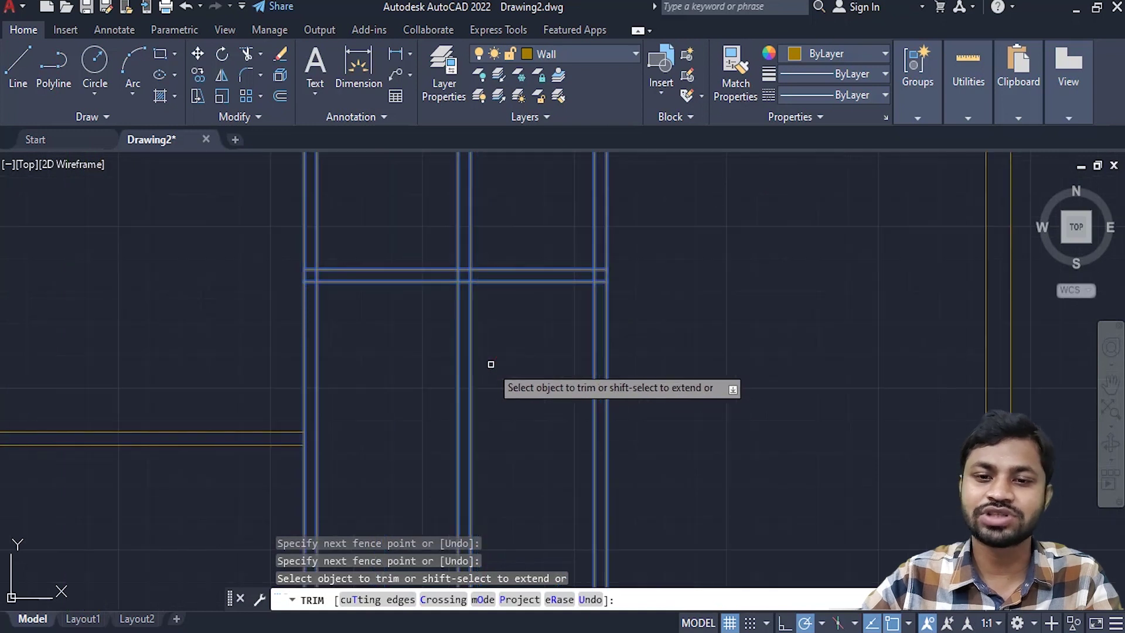
click(470, 314)
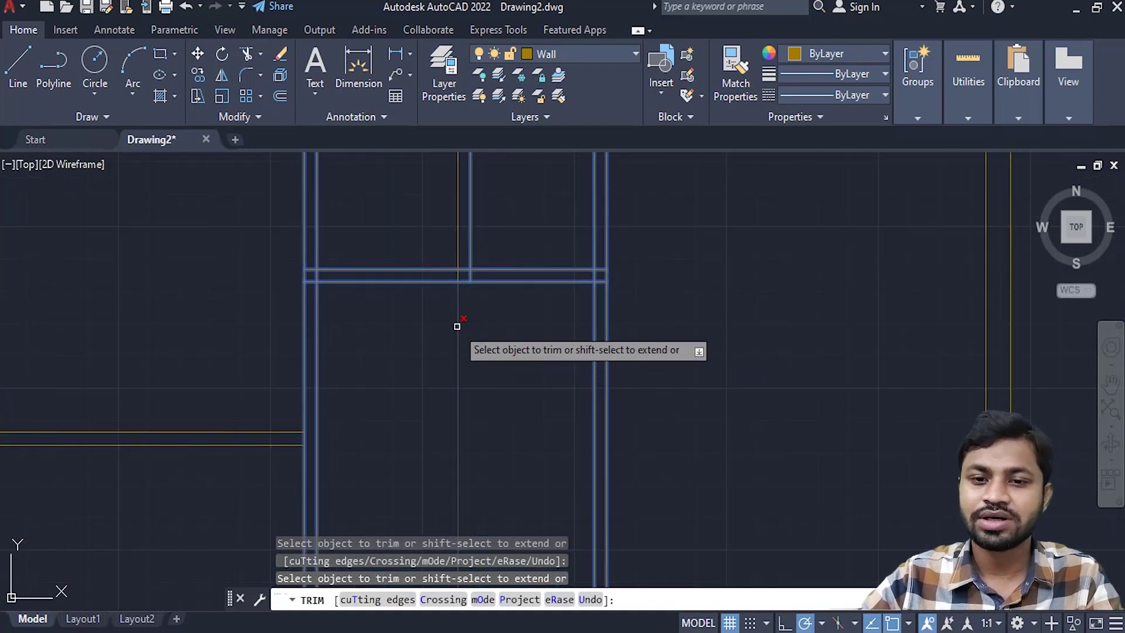
click(457, 327)
scroll(500, 357, down, 2)
scroll(576, 347, down, 3)
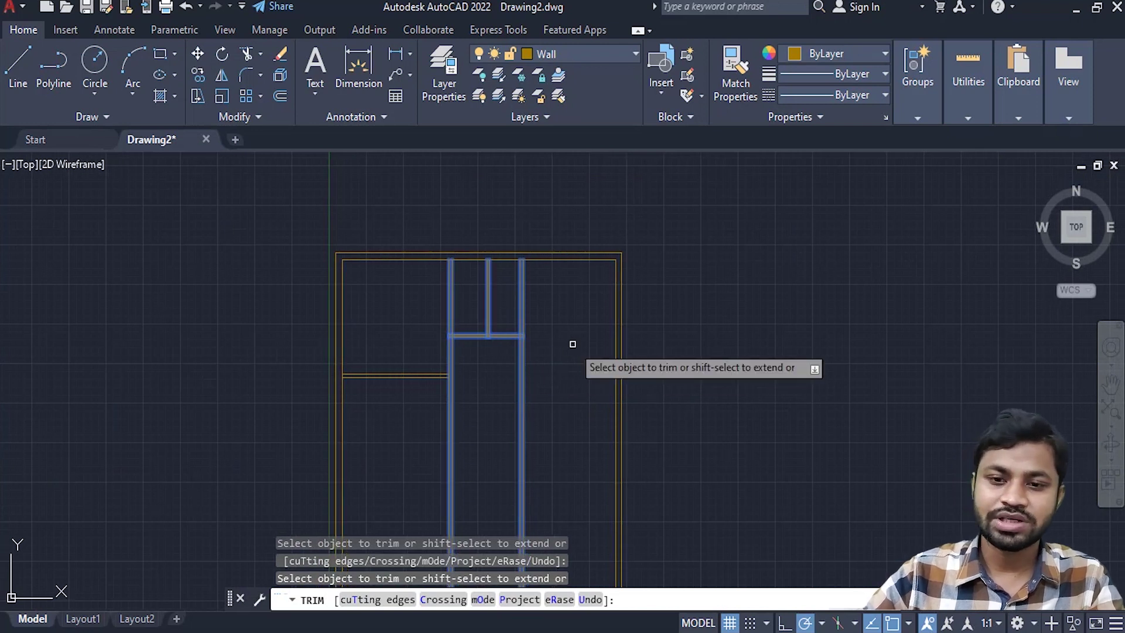
key(Return)
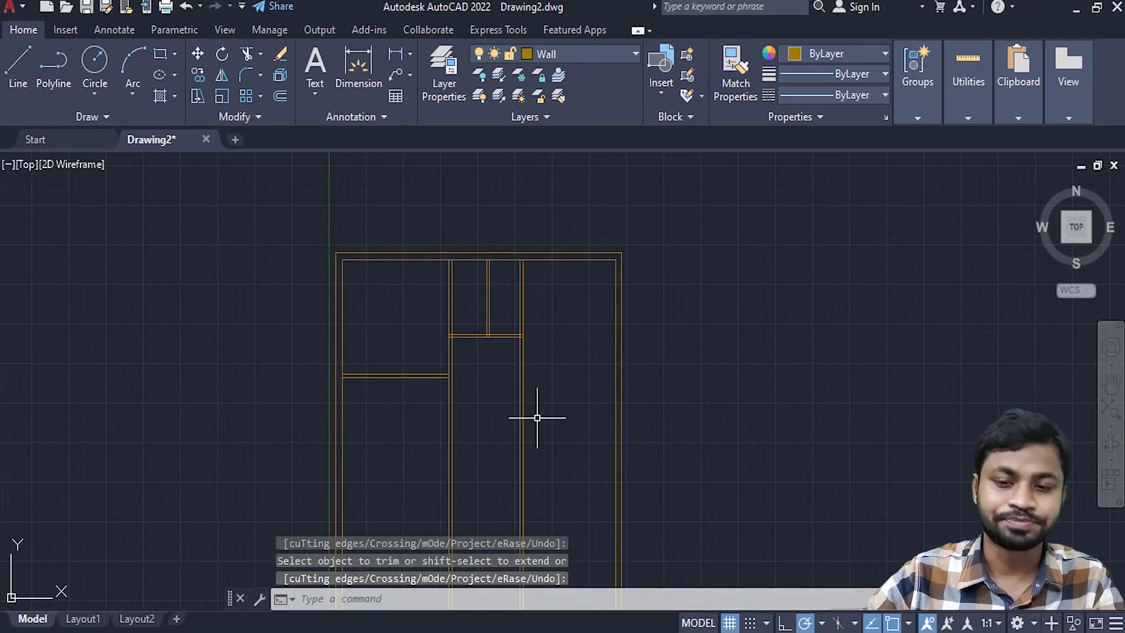
scroll(447, 401, up, 2)
scroll(472, 309, up, 2)
scroll(461, 304, up, 1)
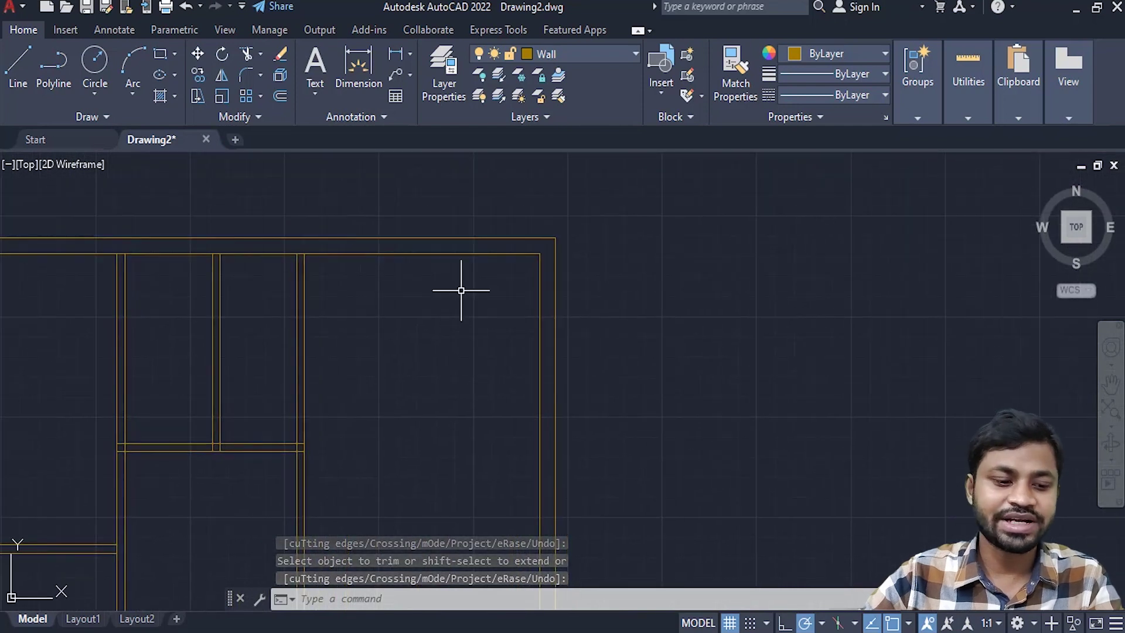
click(455, 254)
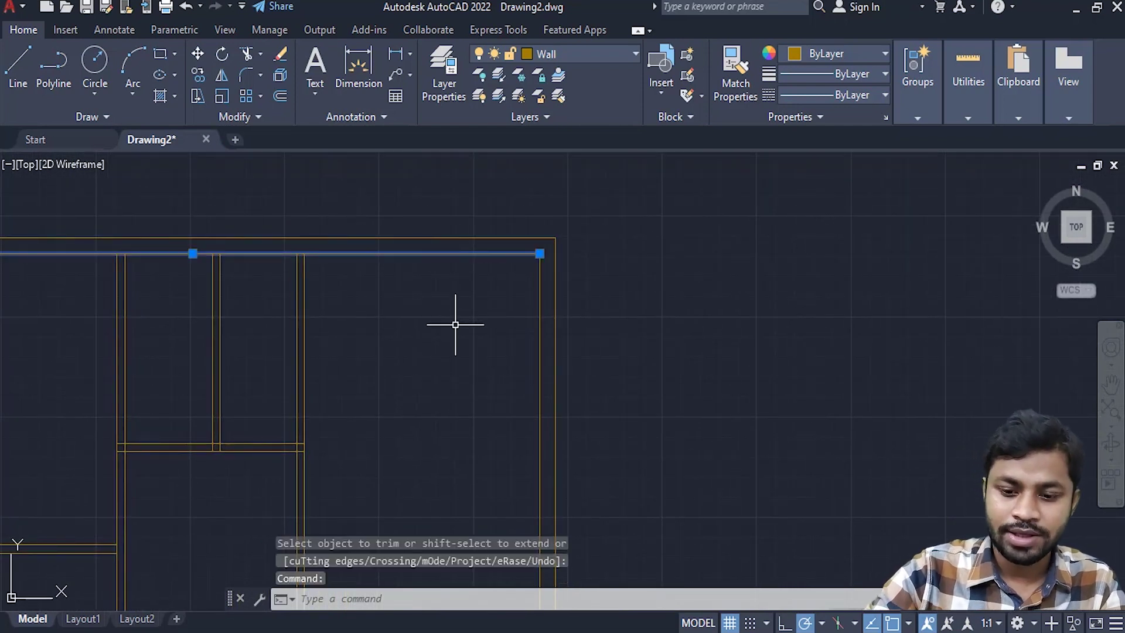
- Offset the inner top wall line 4'10" downward
text(o)
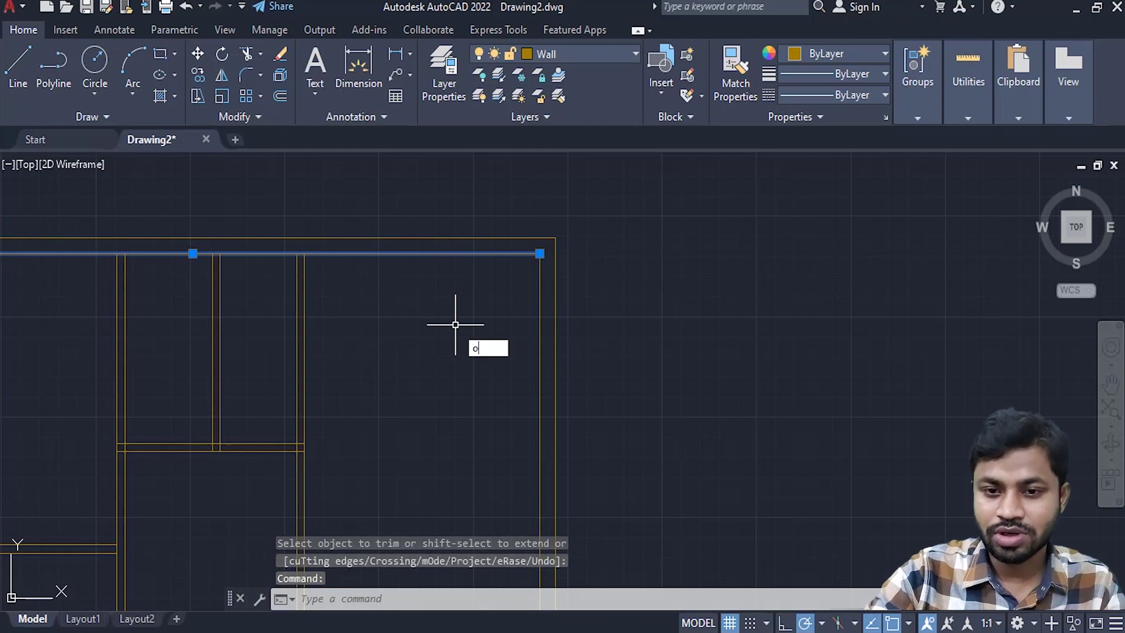
key(Return)
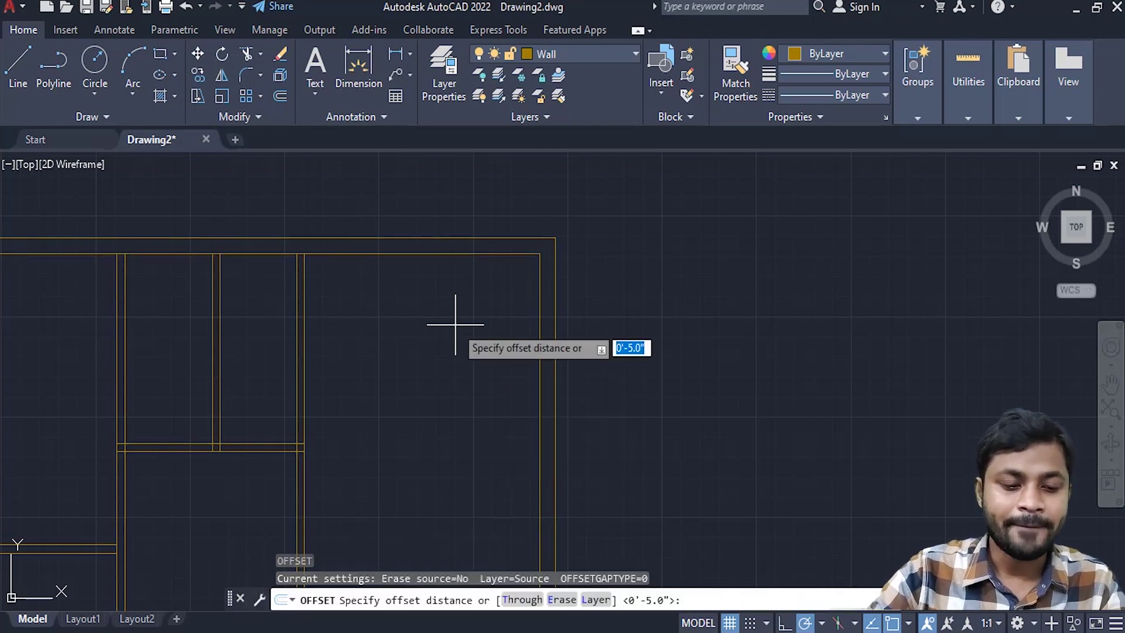
text(4'10)
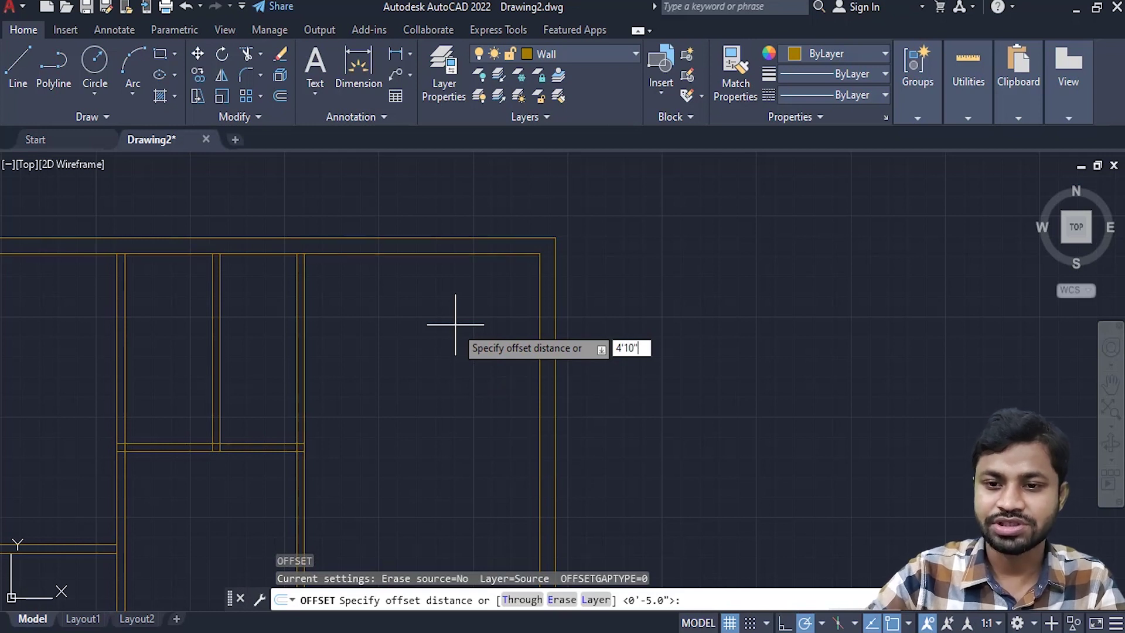
key(Return)
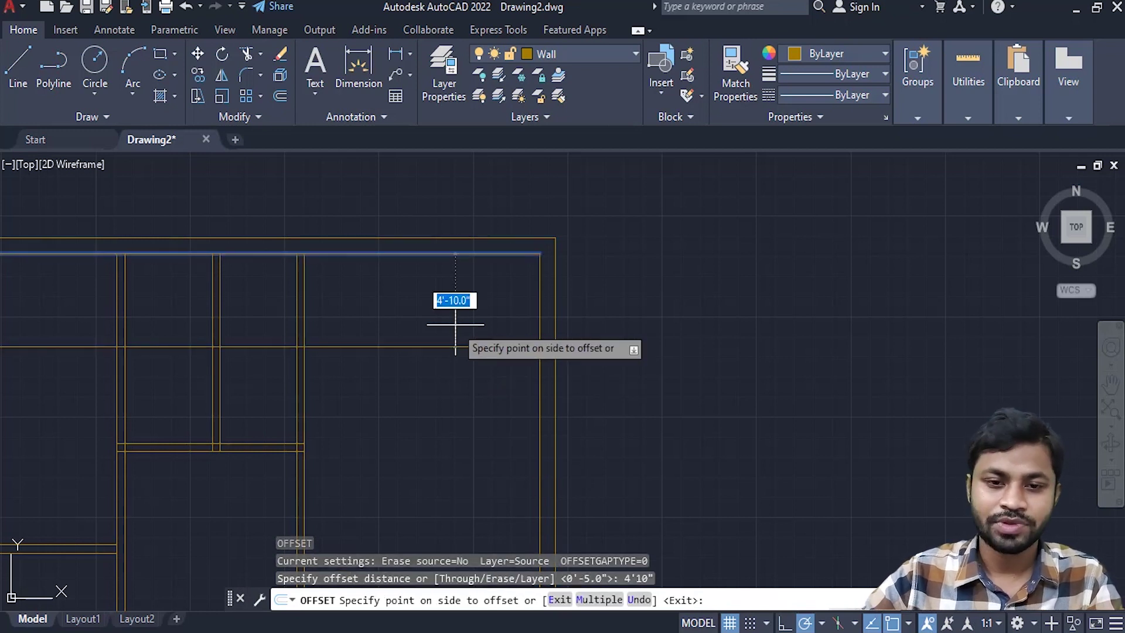
click(450, 415)
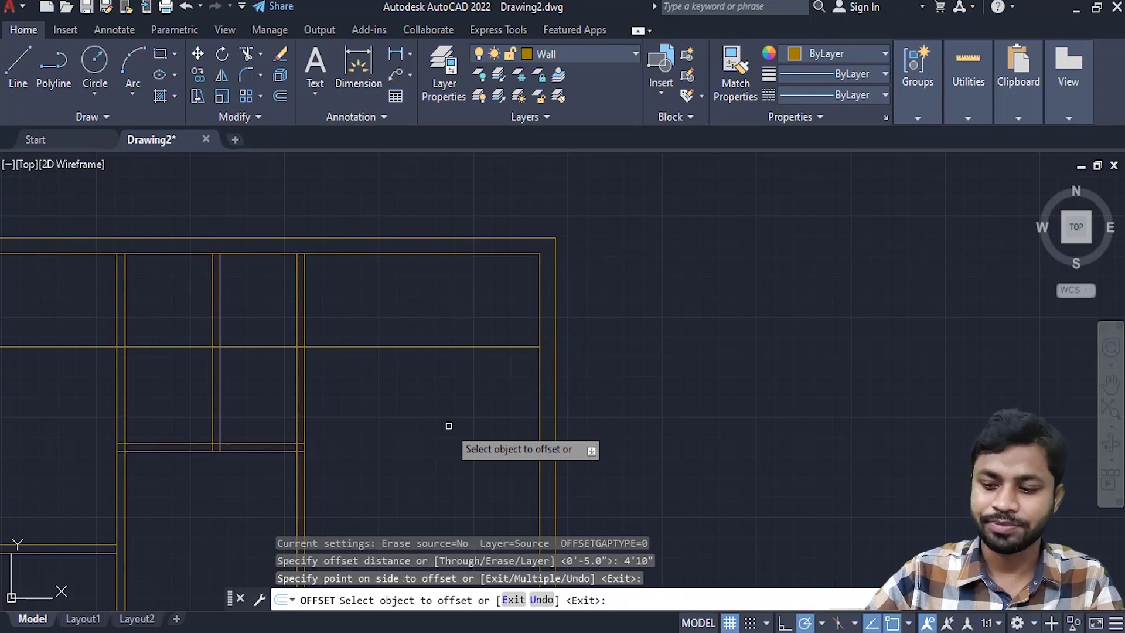
key(Return)
- Offset the new 4'10" line 5" downward to make it a double-line wall
click(469, 404)
click(415, 316)
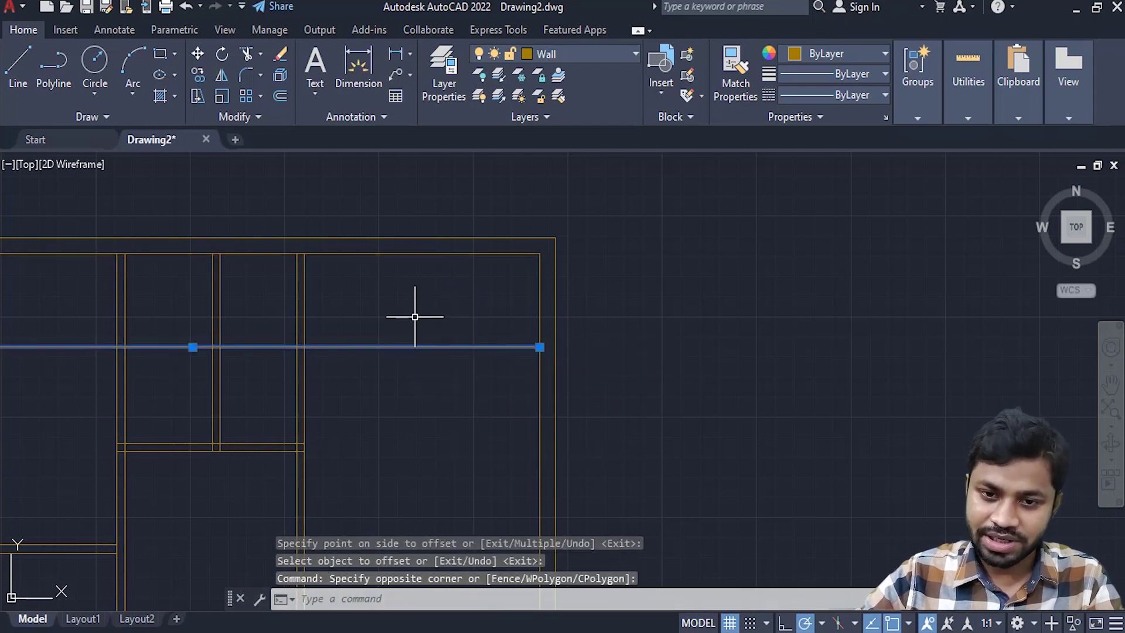
text(O)
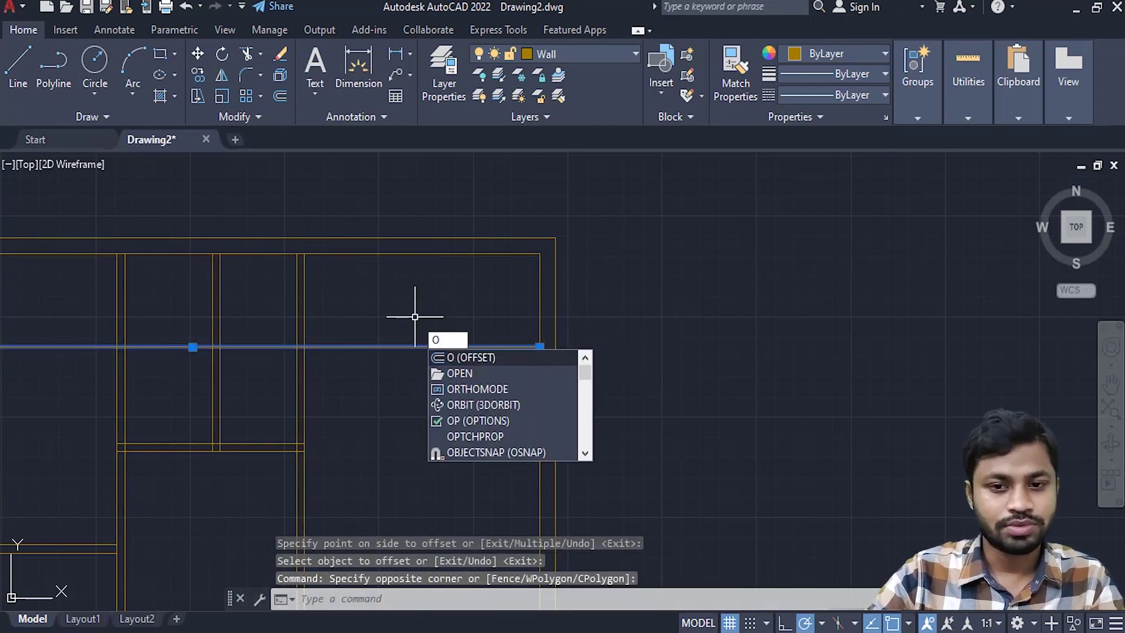
key(Return)
text(5)
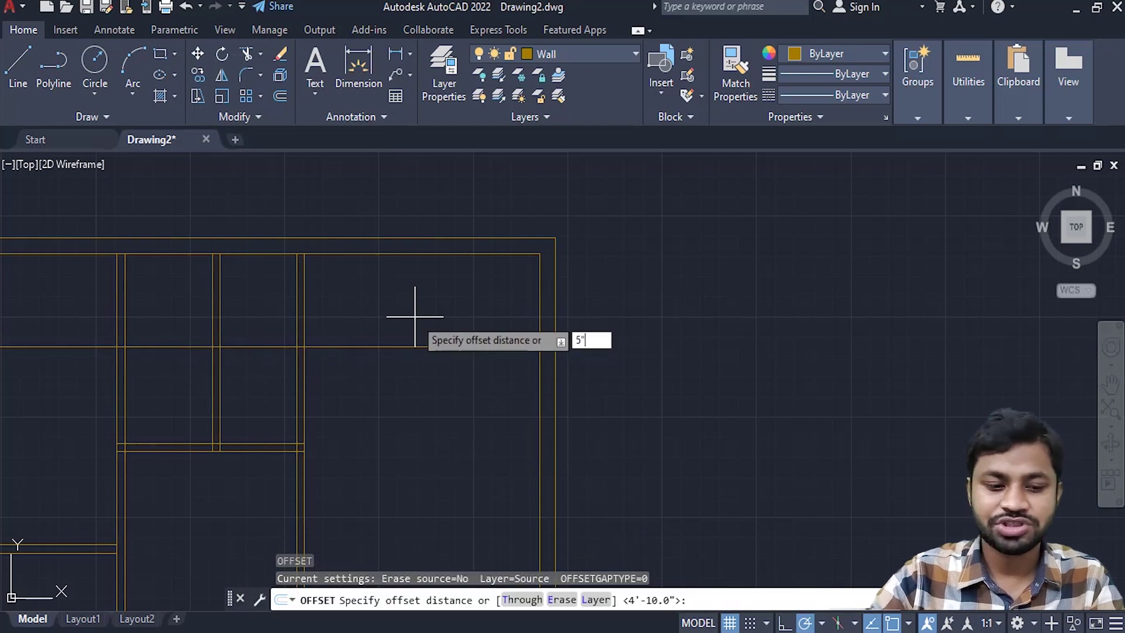
key(Return)
click(415, 347)
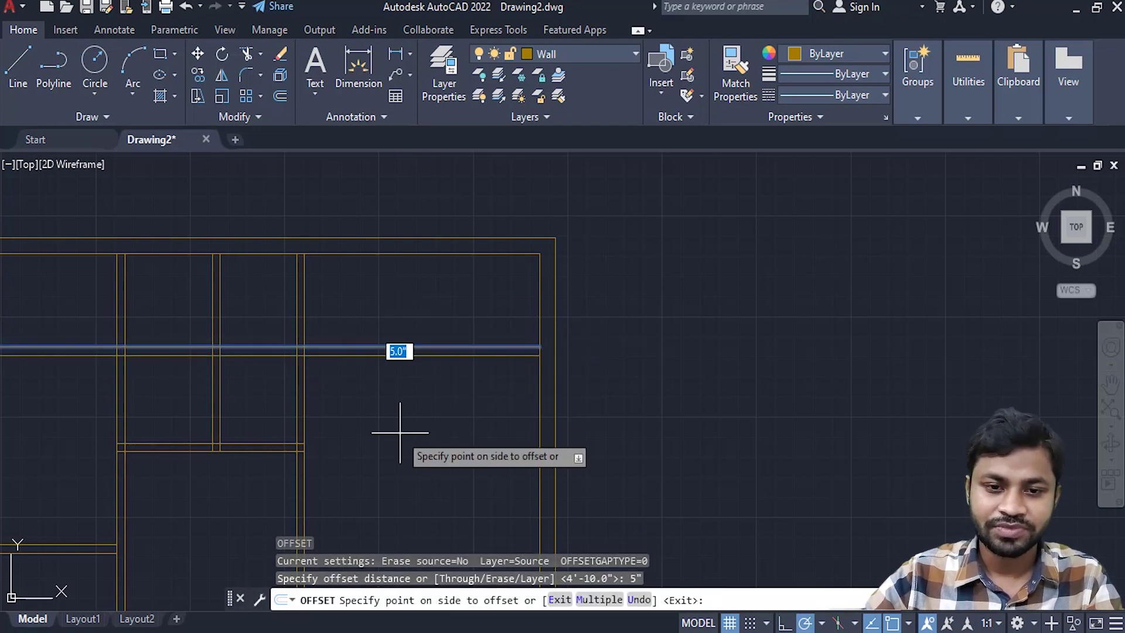
click(400, 433)
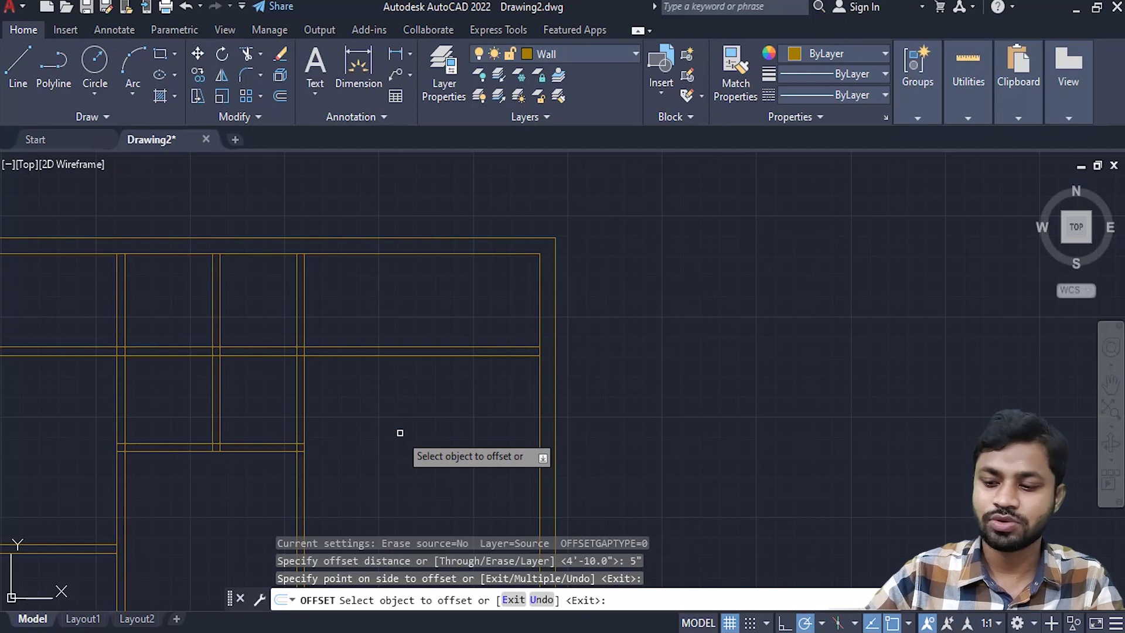
key(Return)
scroll(512, 427, up, 2)
scroll(402, 394, up, 2)
scroll(468, 385, up, 1)
scroll(538, 400, up, 2)
click(544, 387)
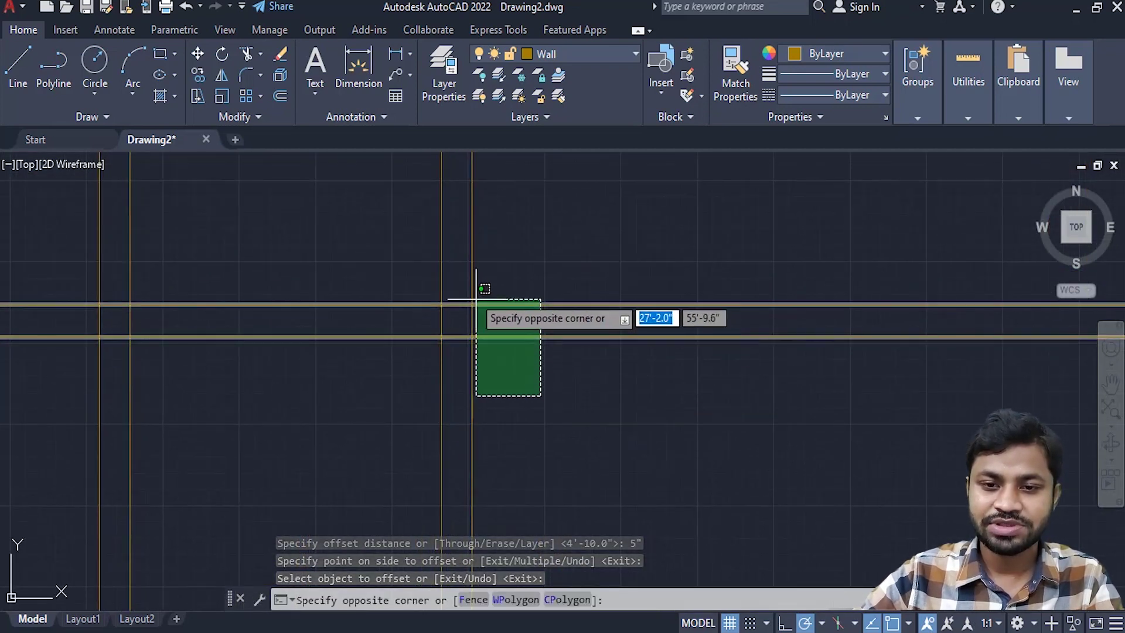
- Trim both 4'10" wall lines left of the rightmost vertical partition, closing the top-right room
click(464, 285)
text(t)
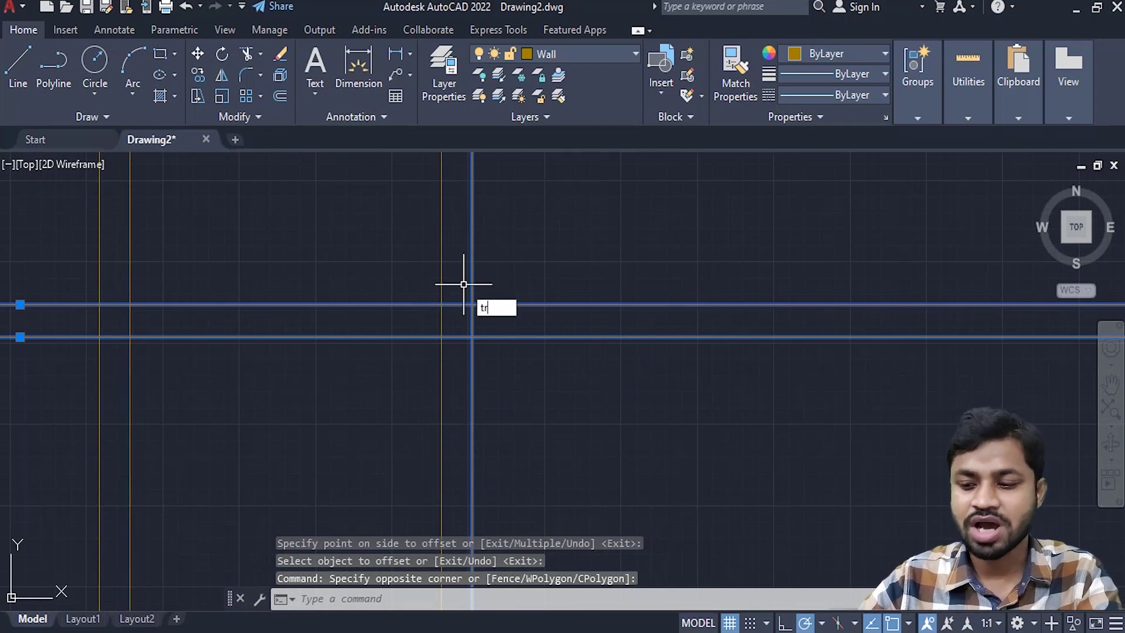
text(r)
key(Return)
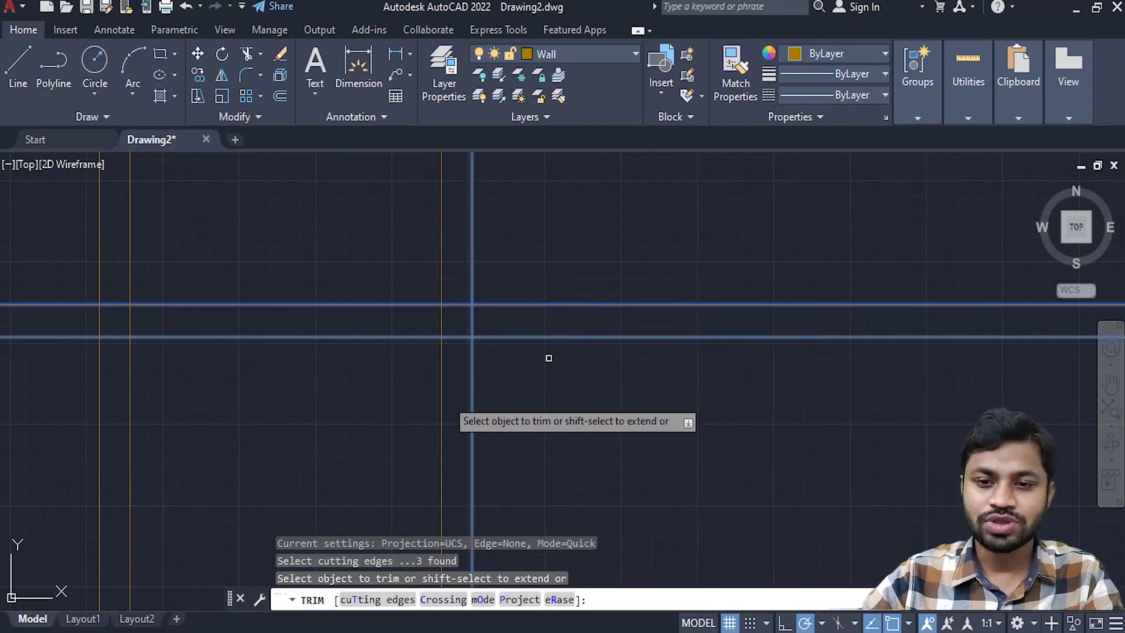
click(373, 336)
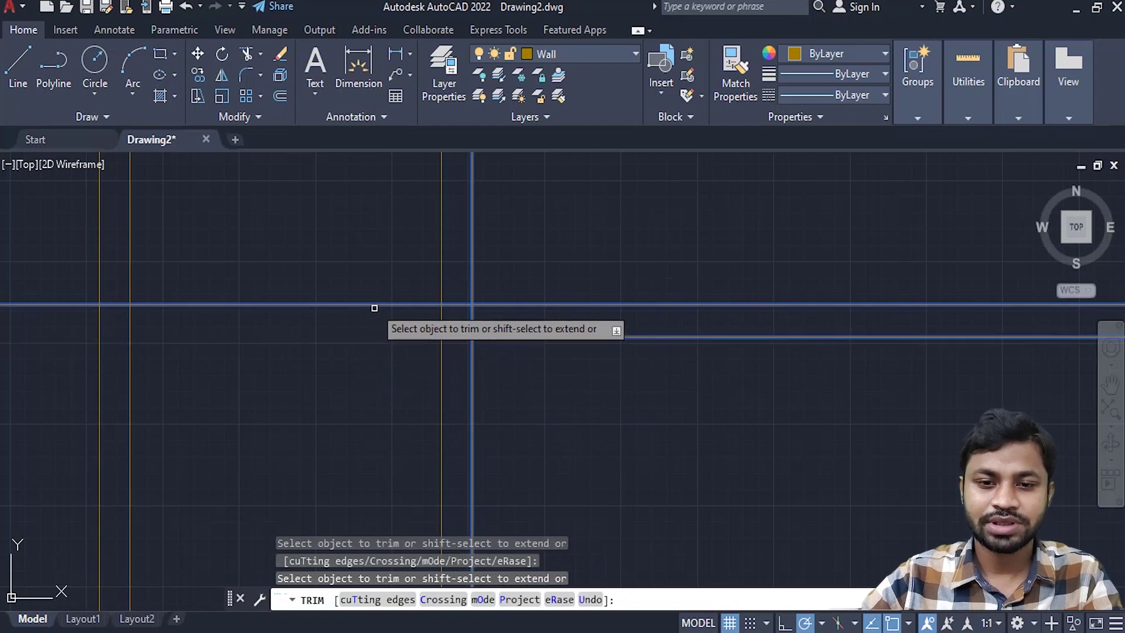
click(375, 305)
key(Return)
scroll(360, 369, down, 5)
scroll(387, 387, down, 2)
scroll(393, 369, down, 1)
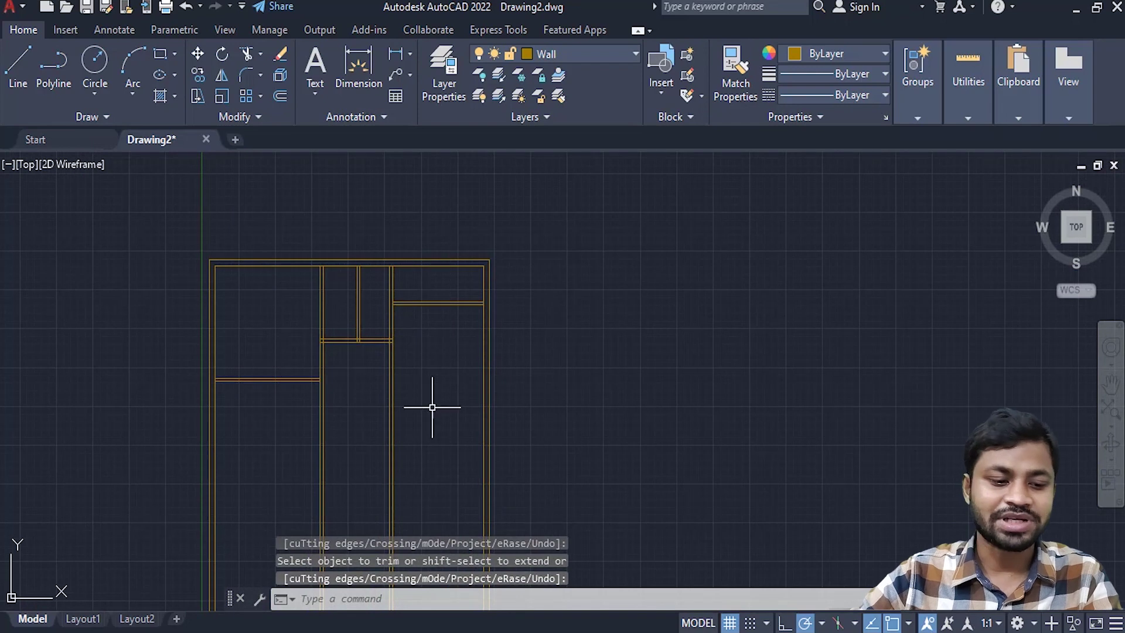
- Offset the top-right room's lower wall line 11'8" downward
middle_drag(432, 402, 455, 332)
mouse_move(478, 278)
middle_down()
mouse_move(482, 263)
mouse_move(451, 326)
middle_up()
scroll(417, 344, up, 4)
middle_drag(424, 311, 387, 352)
click(400, 279)
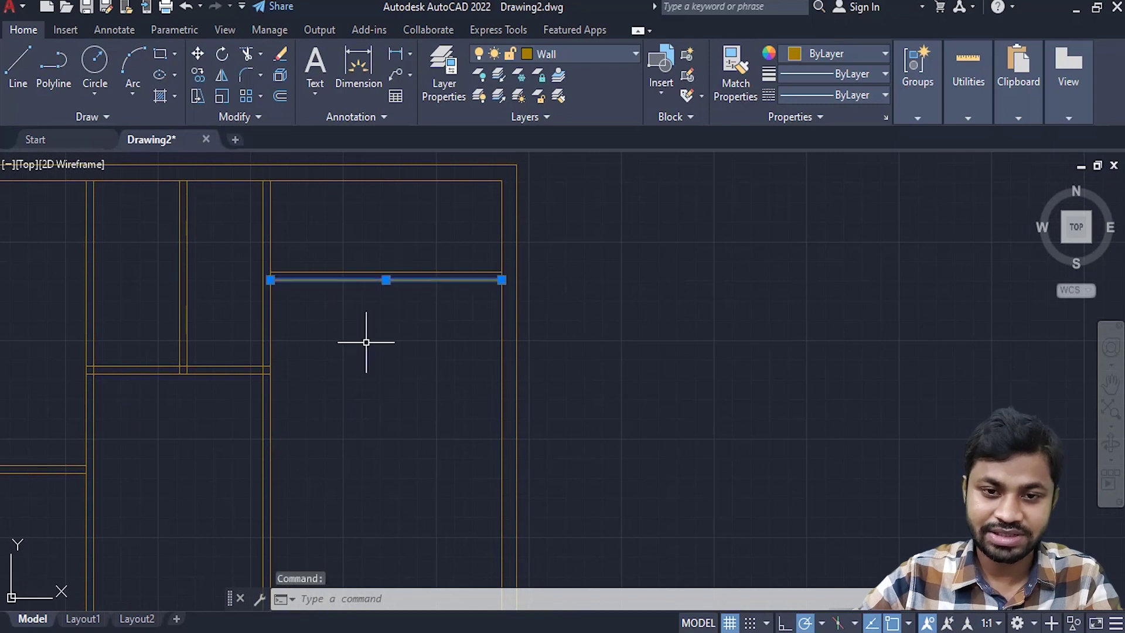
text(o)
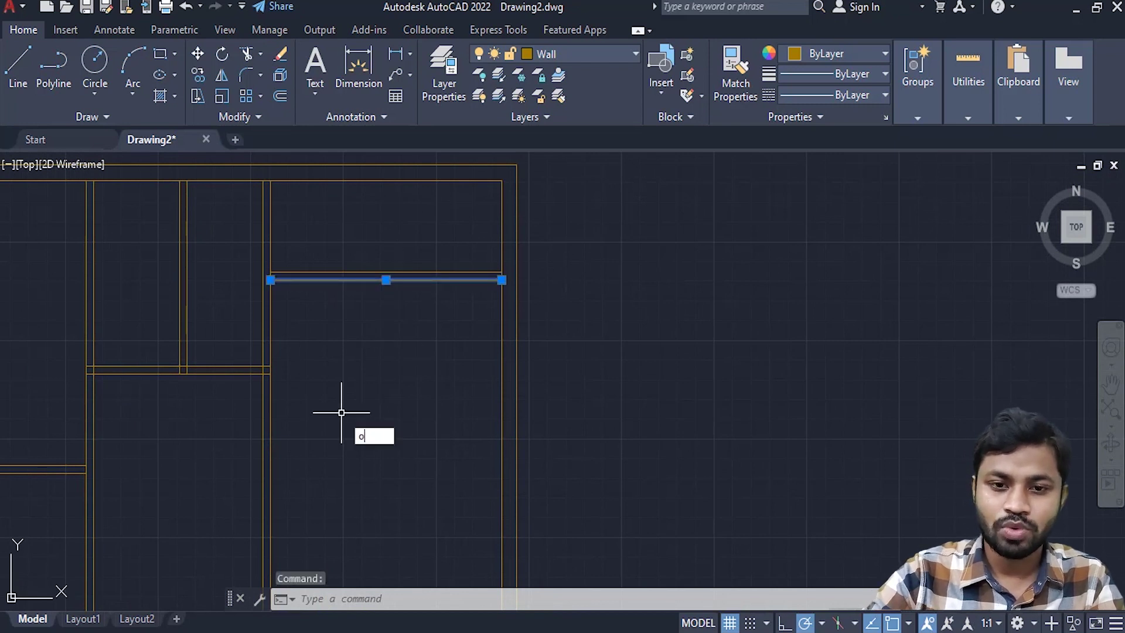
key(Return)
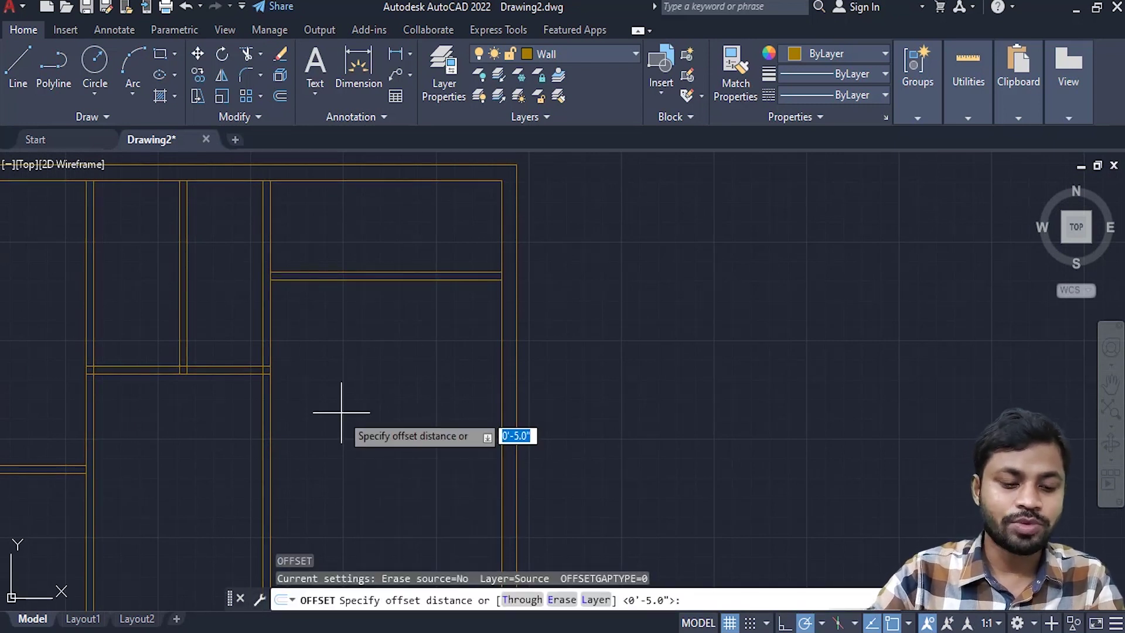
text(11'8)
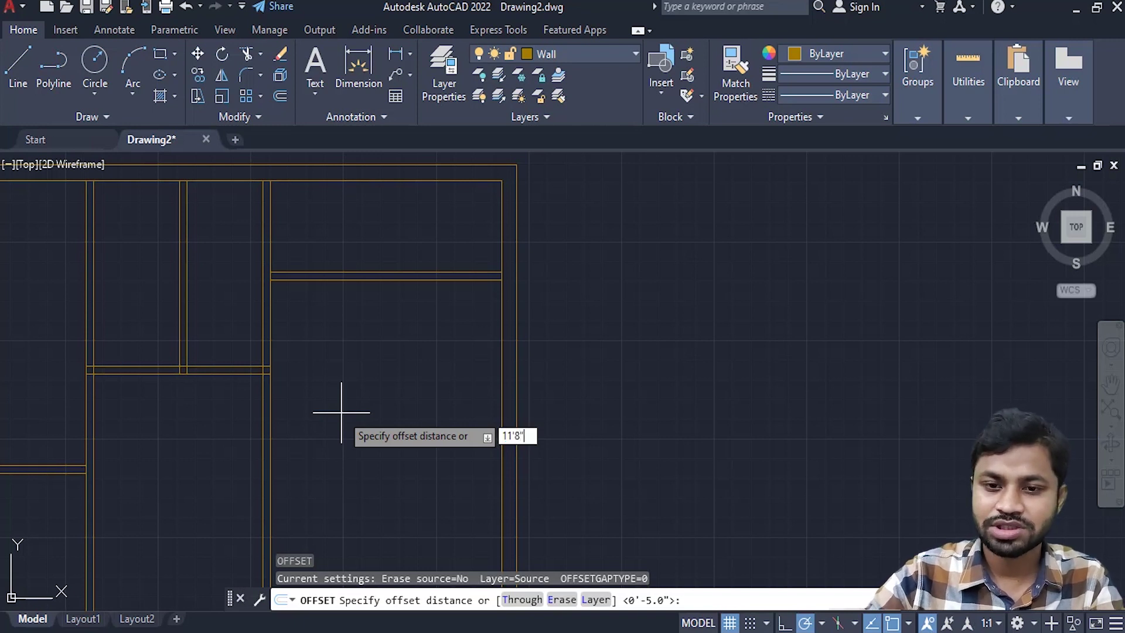
key(Return)
click(341, 280)
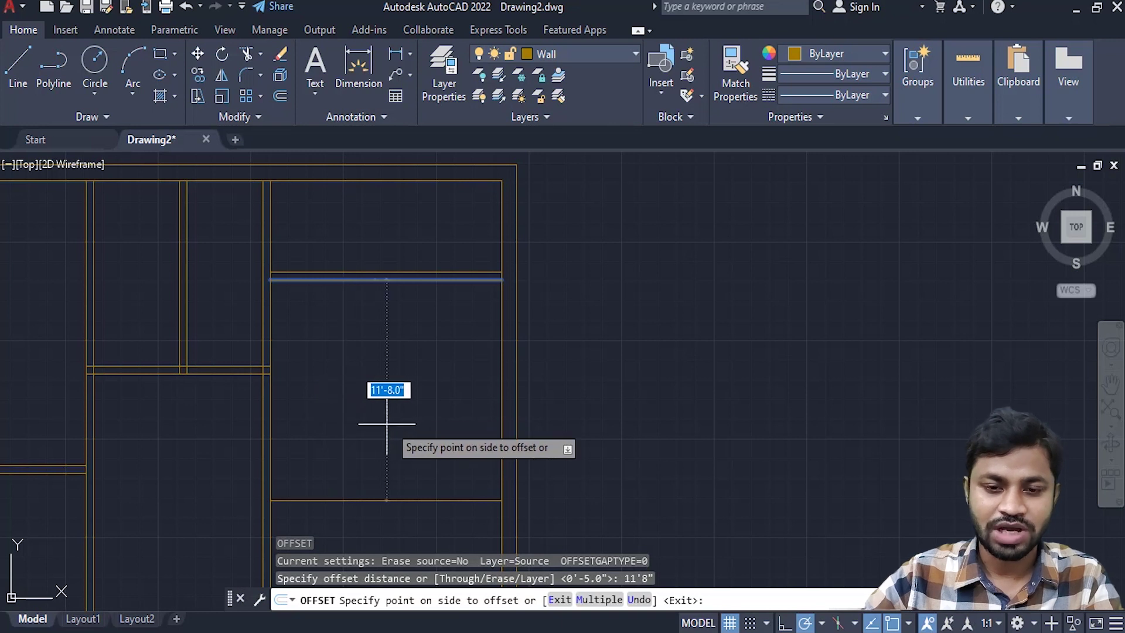
click(389, 423)
key(Return)
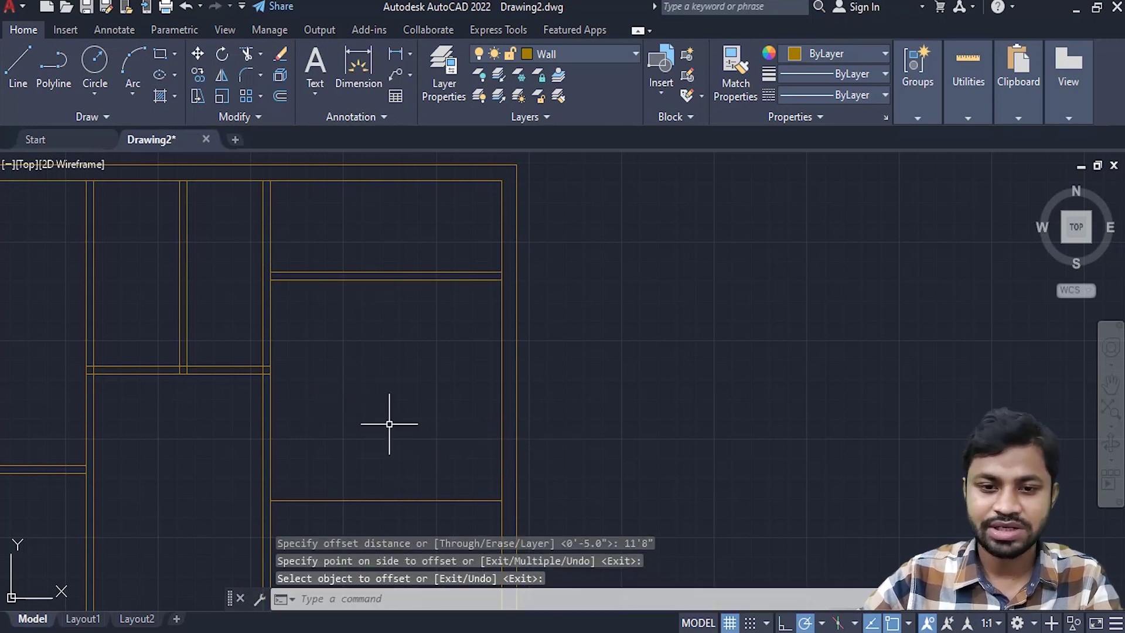
- Offset the new 11'8" line 10" downward to form a 10"-thick double wall
scroll(410, 328, up, 3)
scroll(419, 366, up, 2)
click(419, 365)
click(363, 274)
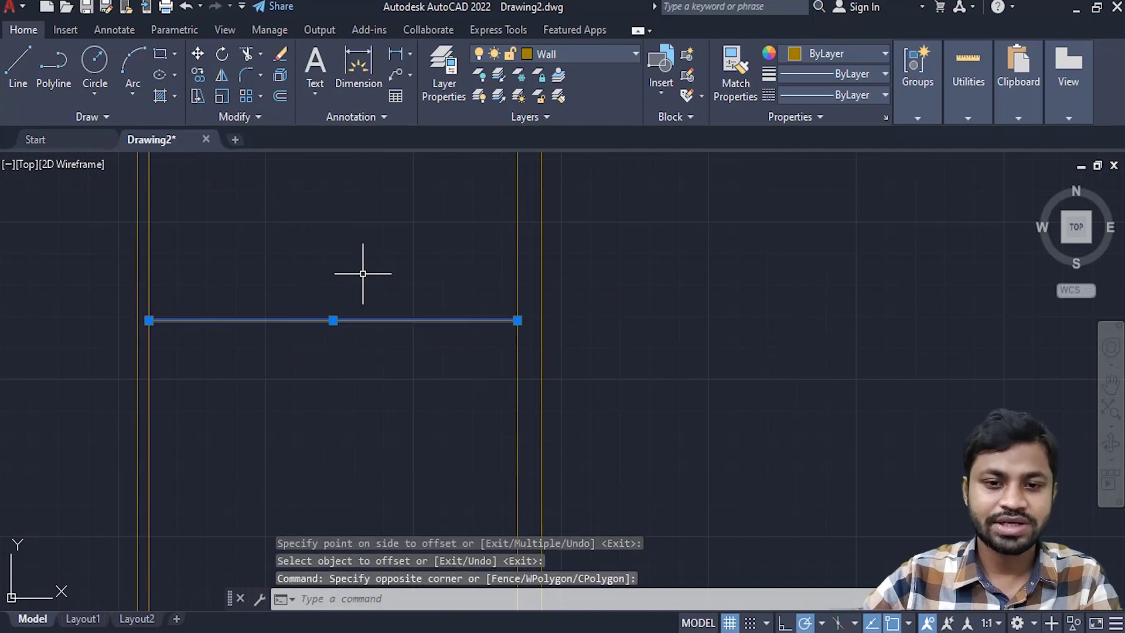
text(o)
key(Return)
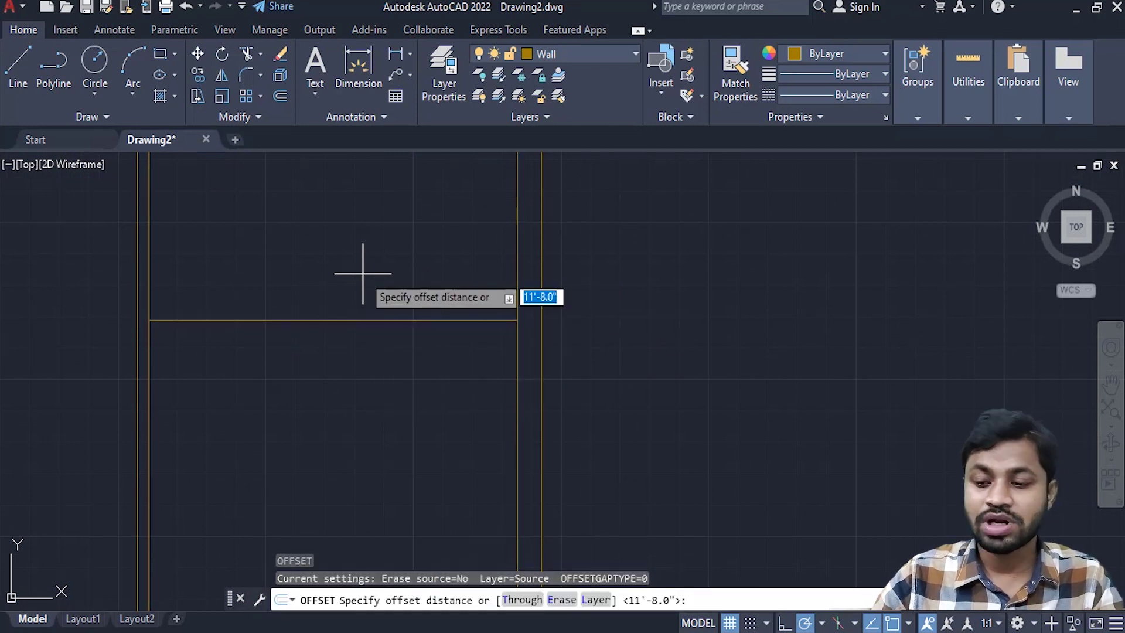
text(1)
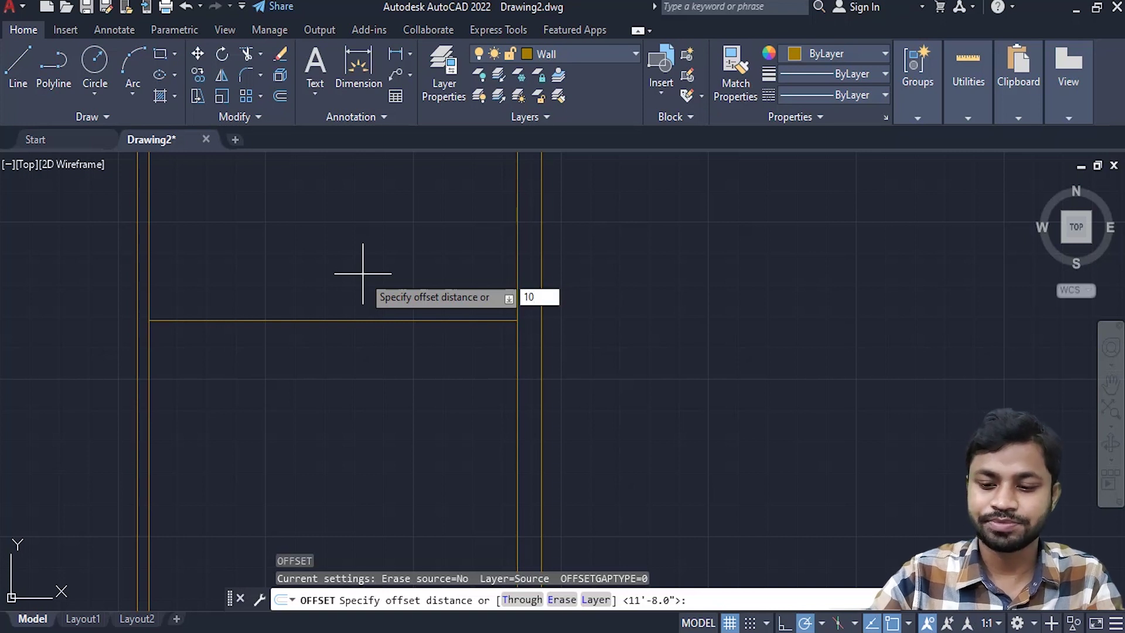
key(Return)
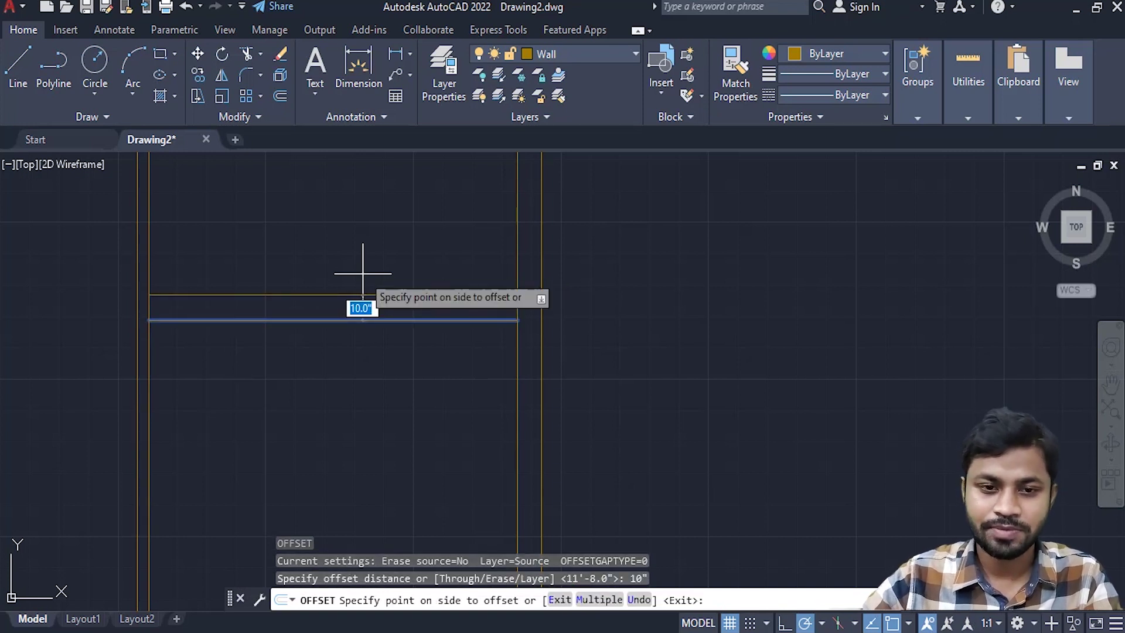
click(359, 369)
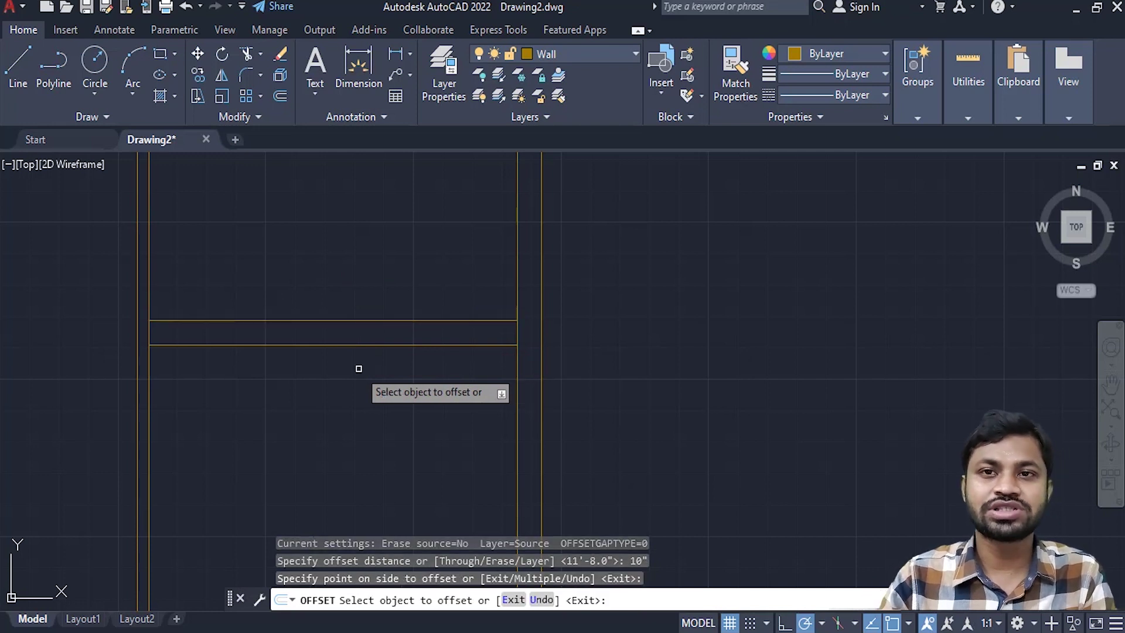
key(Return)
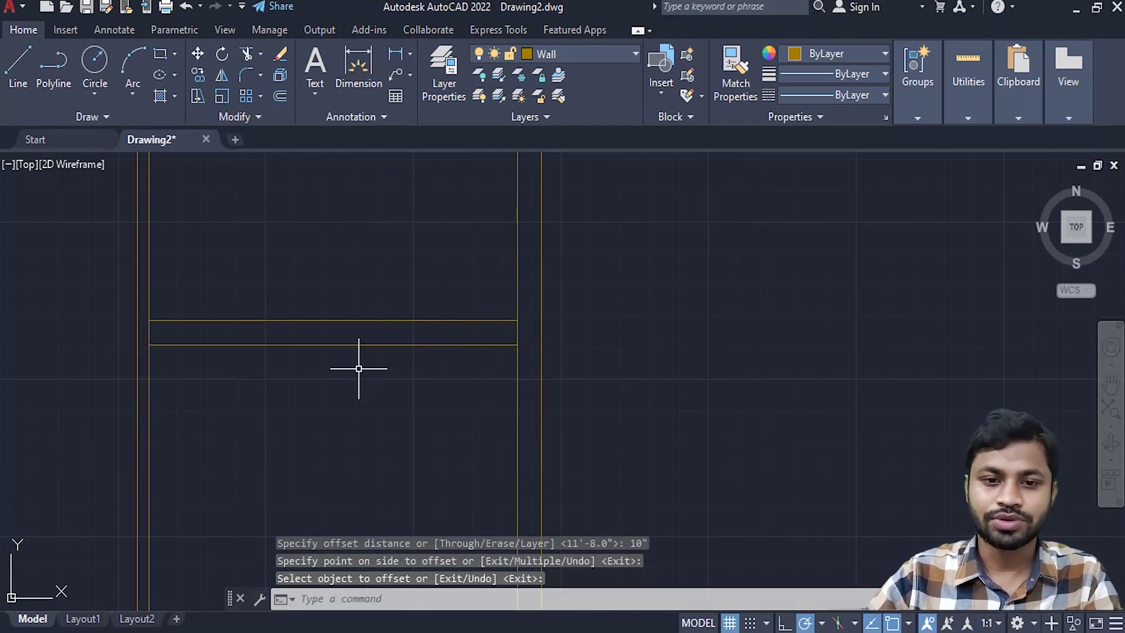
scroll(359, 368, down, 2)
- Zoom in on the wall junction, select its wall lines, then clear the selection
middle_drag(351, 372, 464, 326)
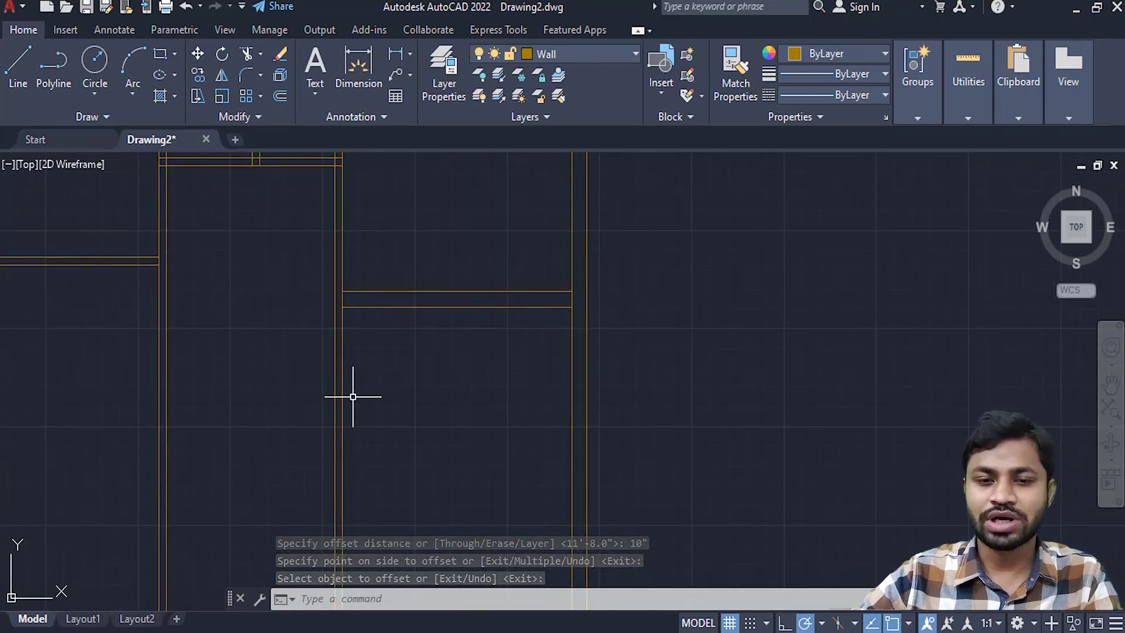
middle_drag(358, 353, 389, 382)
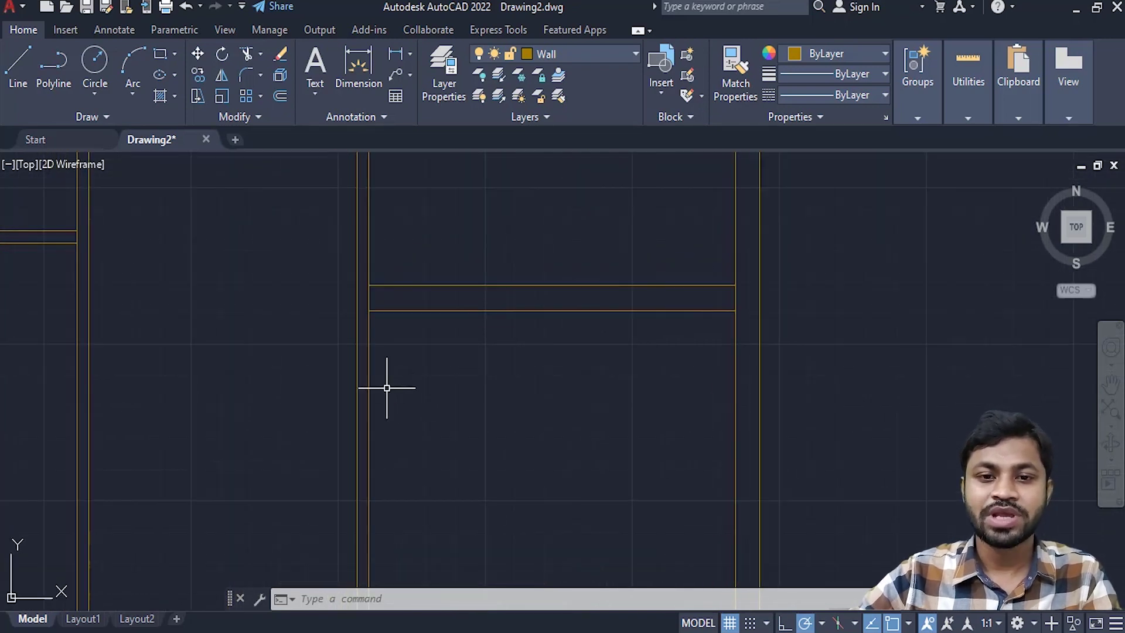
scroll(387, 385, up, 2)
click(414, 325)
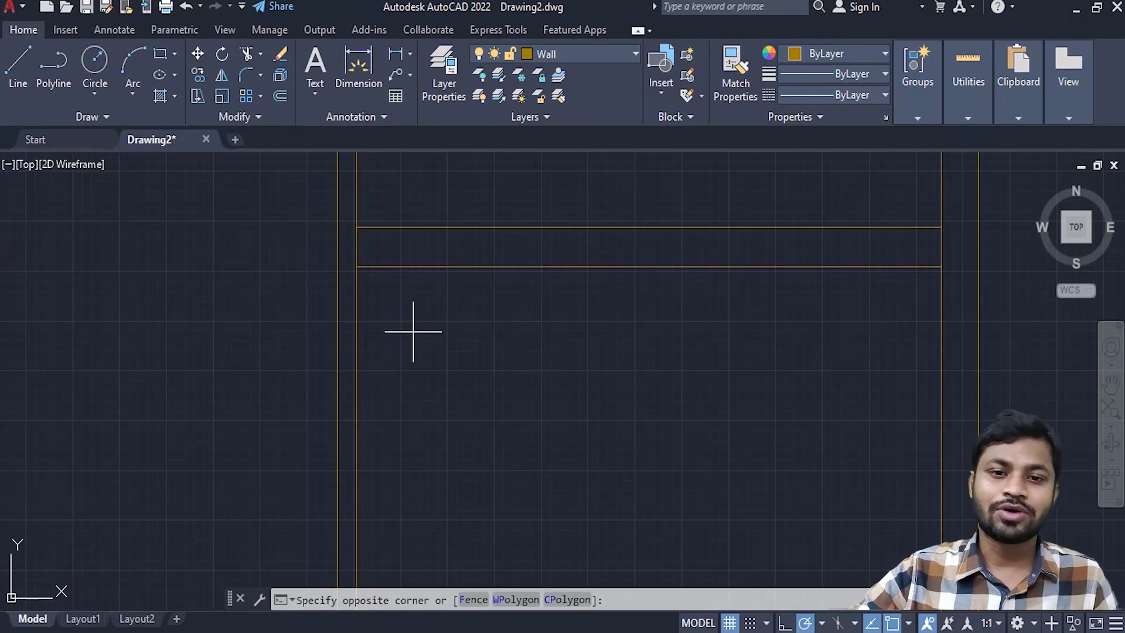
click(332, 249)
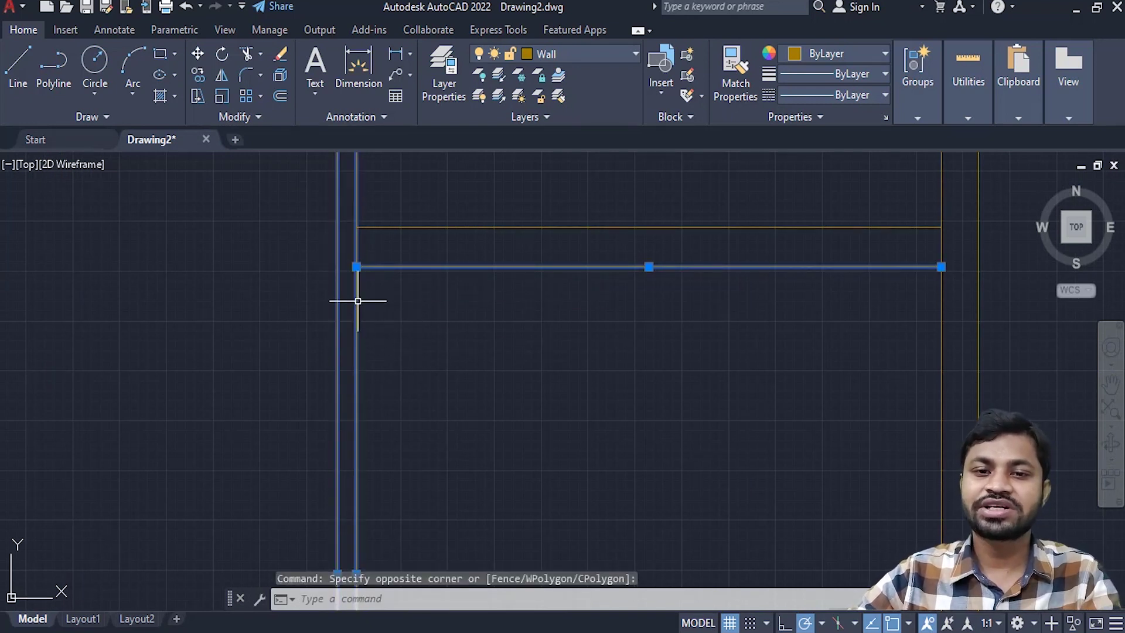
scroll(409, 339, up, 2)
scroll(409, 339, up, 2)
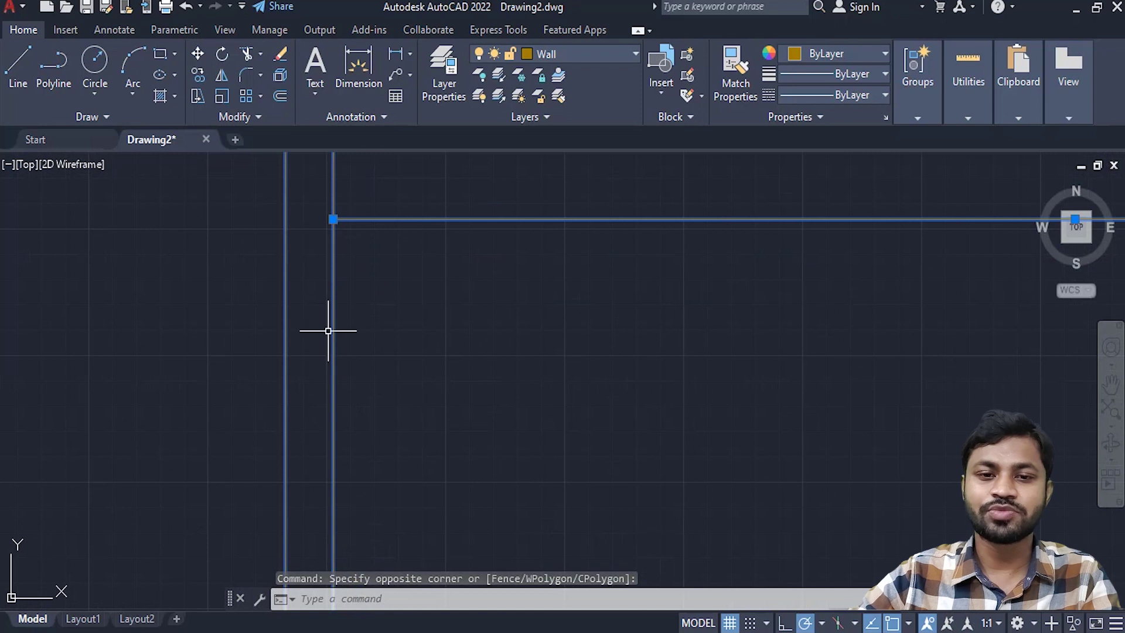
key(Escape)
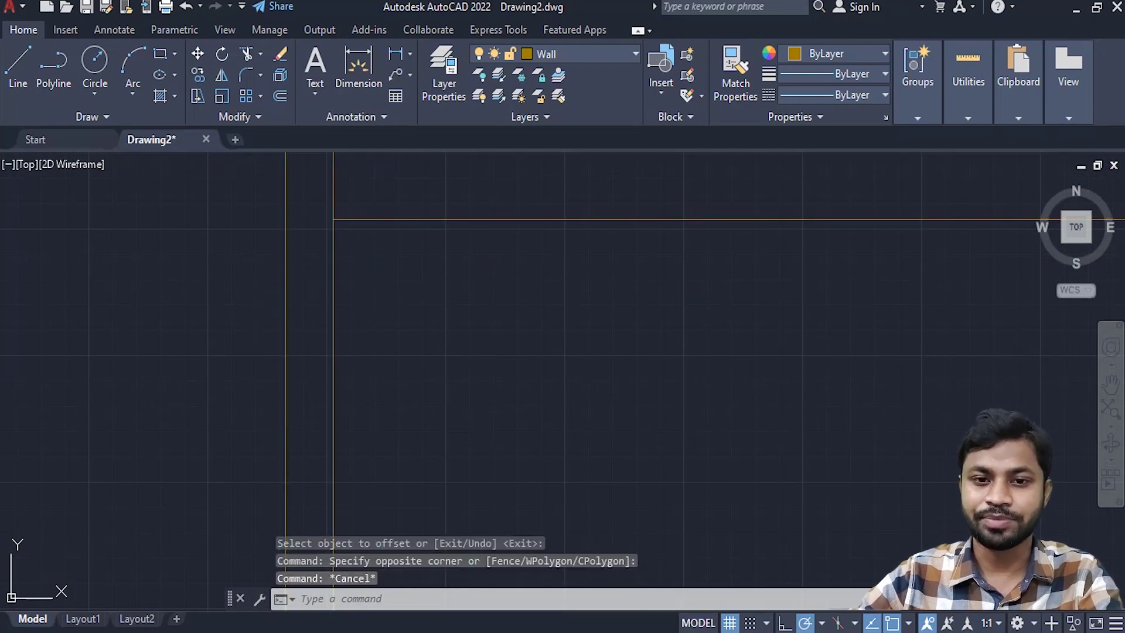
key(Escape)
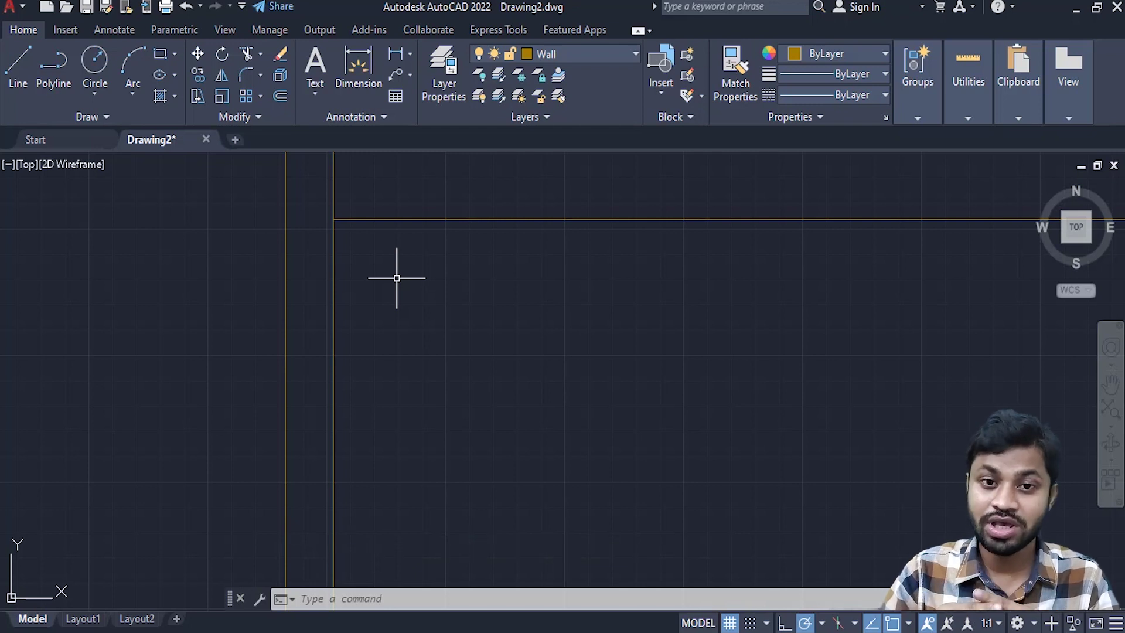
- Extend the horizontal interior wall line to the outer wall
middle_drag(396, 278, 433, 319)
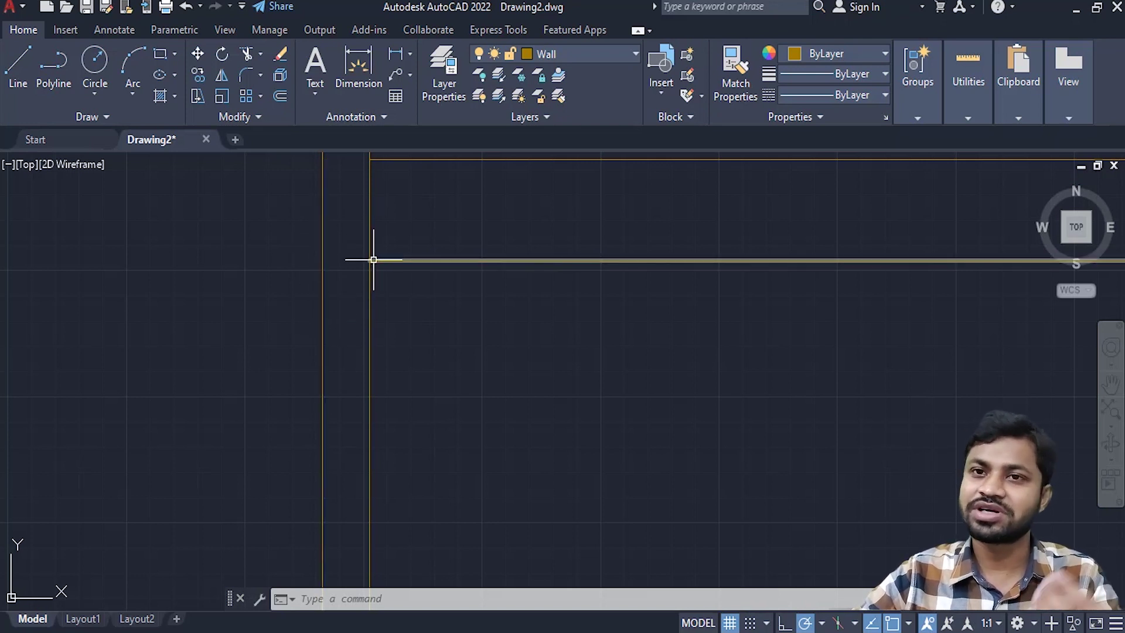
click(408, 262)
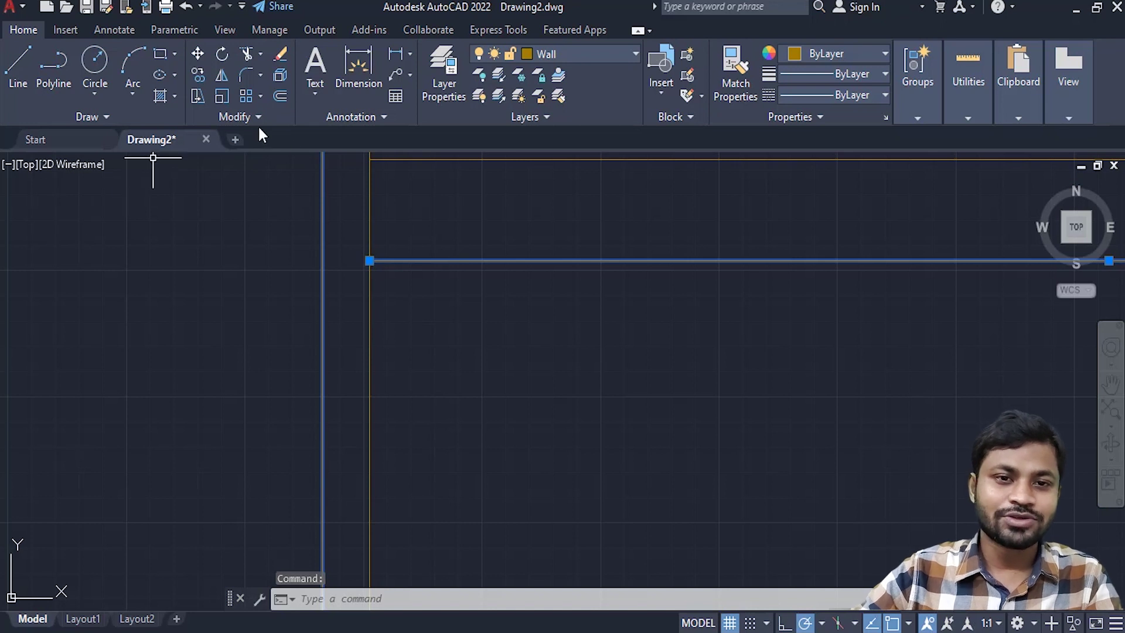
click(262, 53)
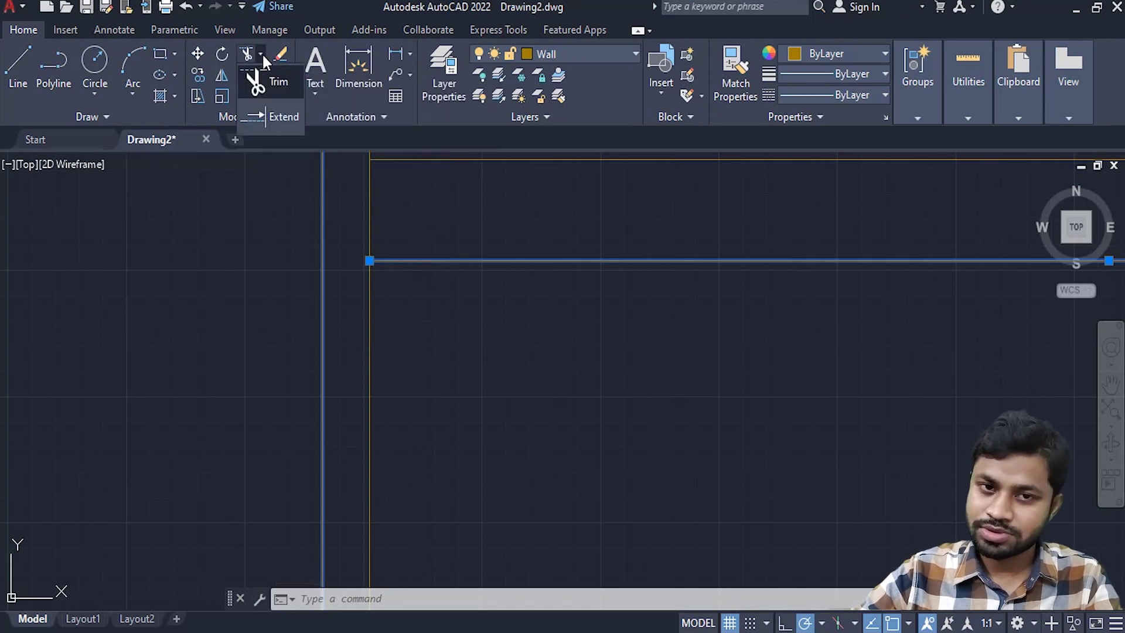
click(276, 115)
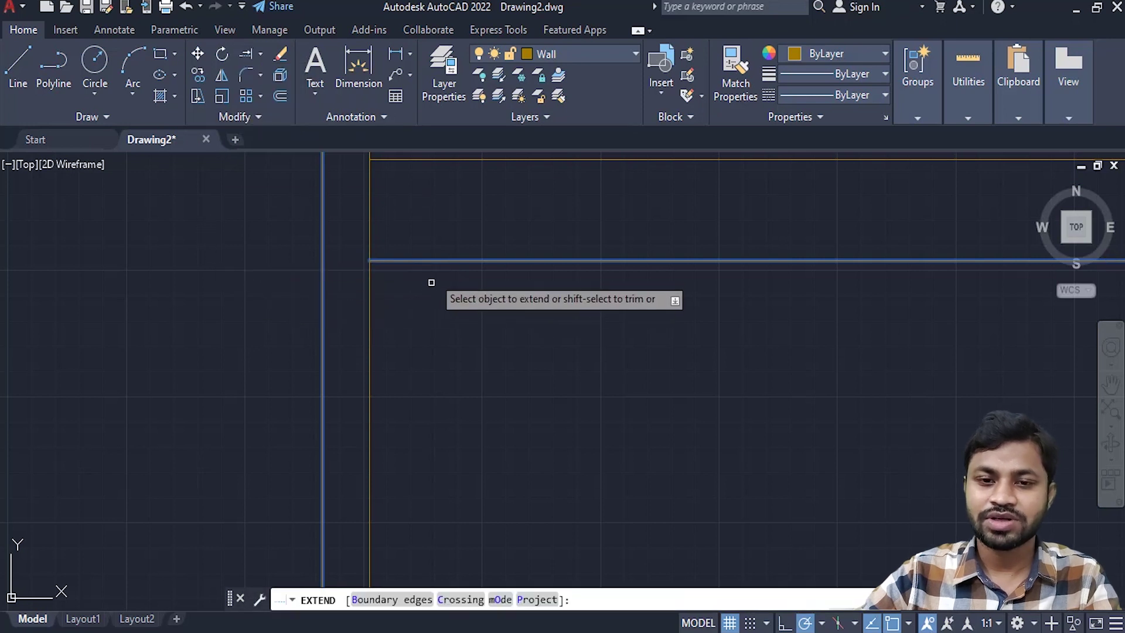
click(431, 261)
click(416, 258)
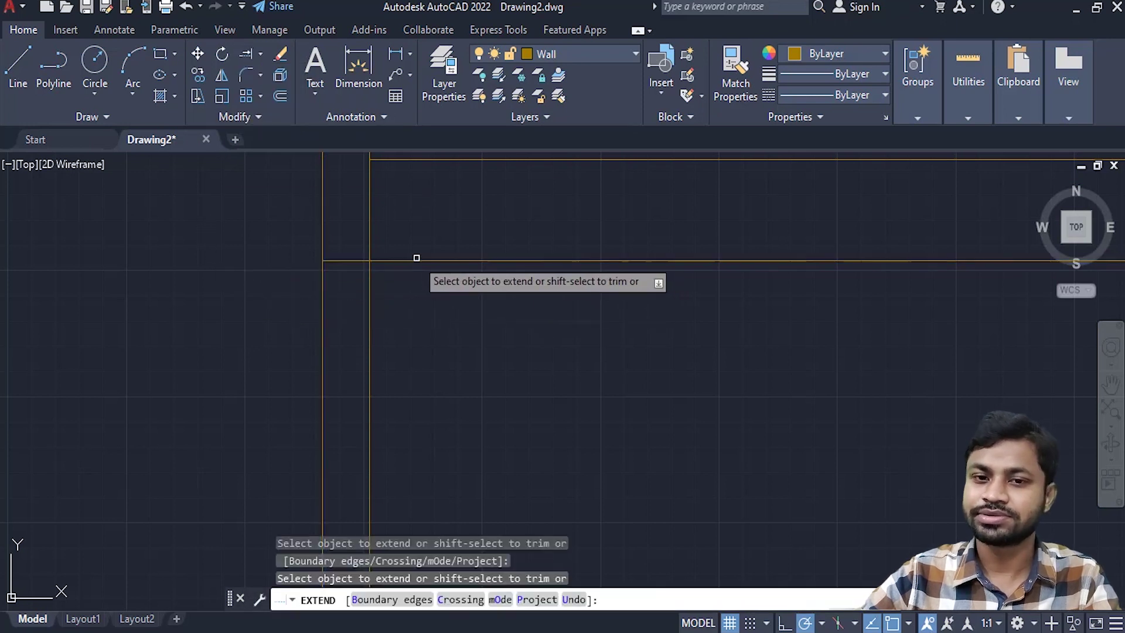
key(Return)
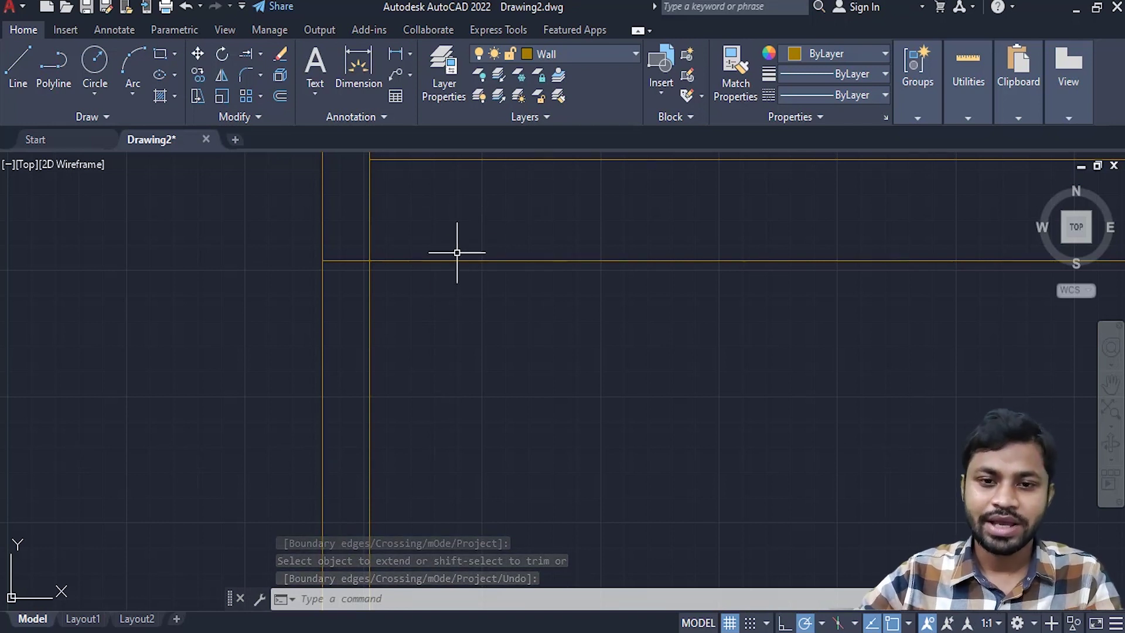
- Trim the two vertical wall lines below the extended interior wall
click(434, 318)
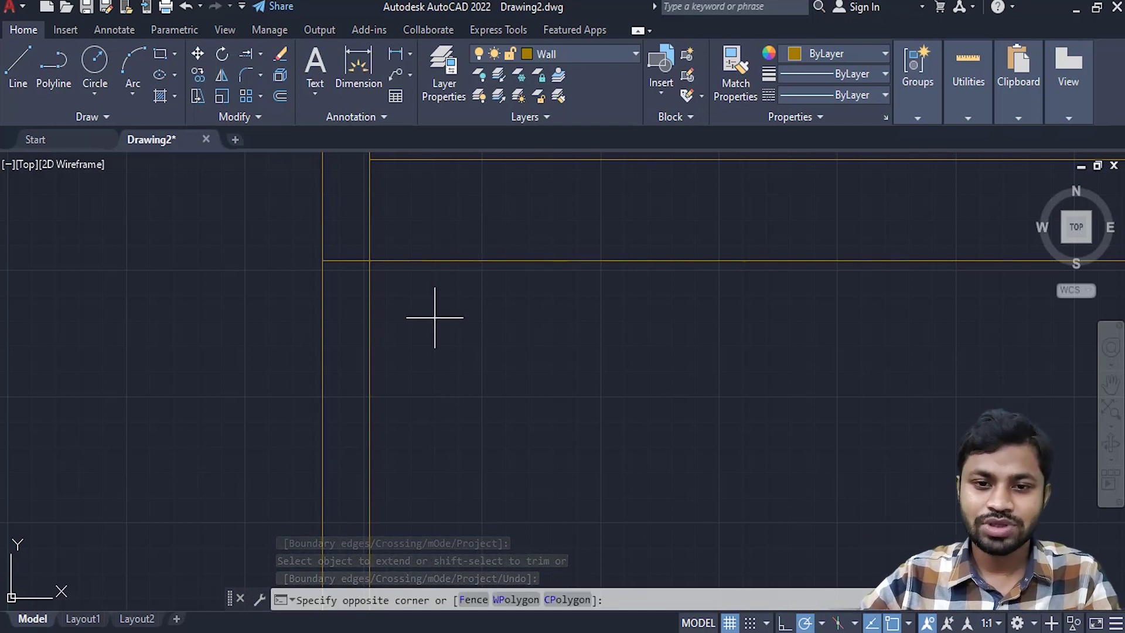
click(294, 227)
text(tr)
key(Return)
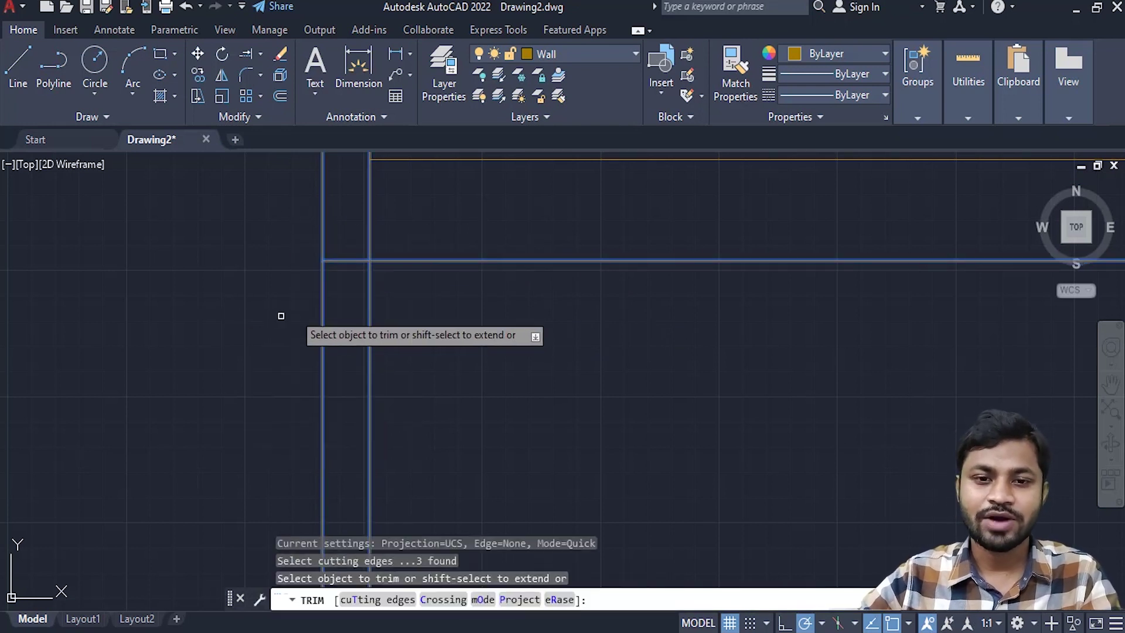
click(322, 299)
click(369, 321)
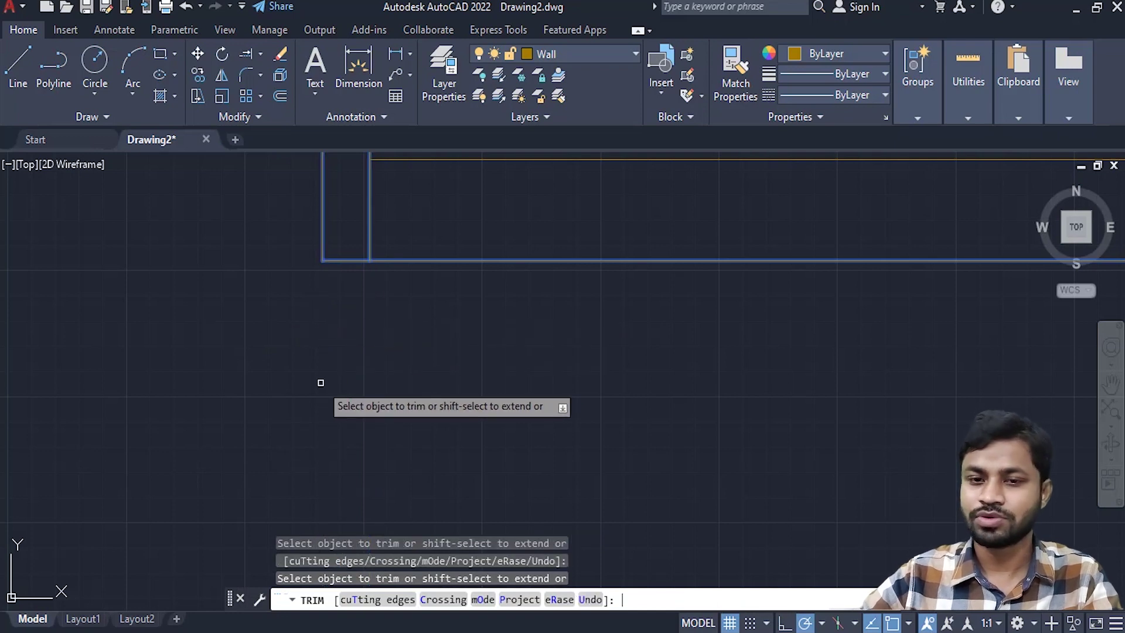
key(Escape)
scroll(321, 383, down, 3)
scroll(322, 383, down, 3)
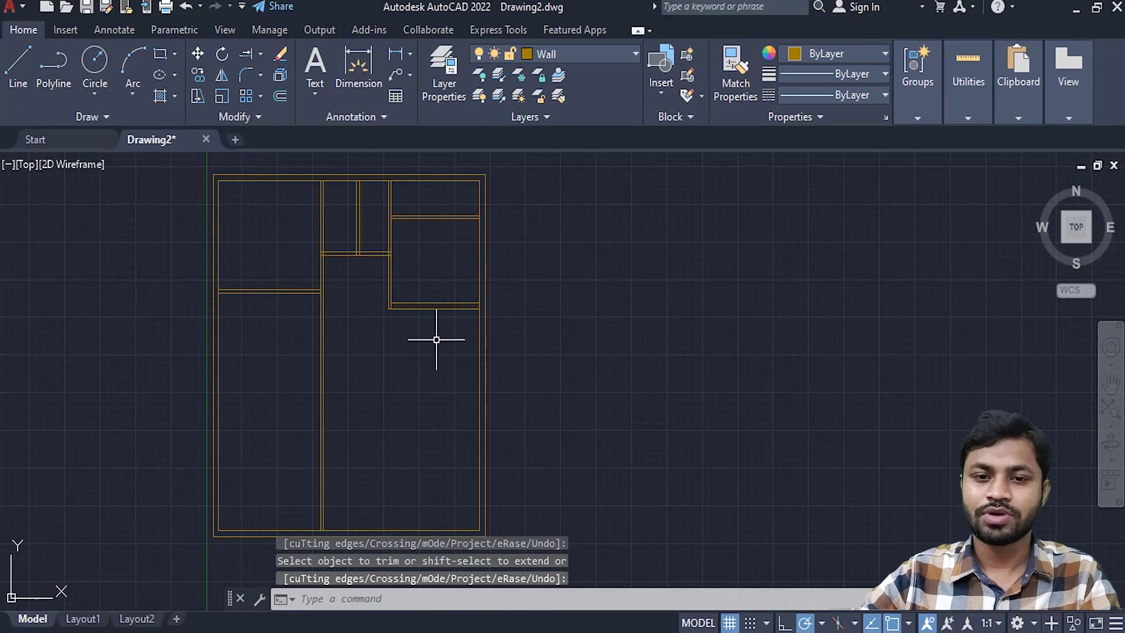
- Offset the upper-right room's bottom wall line 10' downward
middle_drag(425, 346, 422, 296)
scroll(433, 288, up, 2)
middle_drag(472, 180, 462, 256)
middle_drag(401, 384, 469, 301)
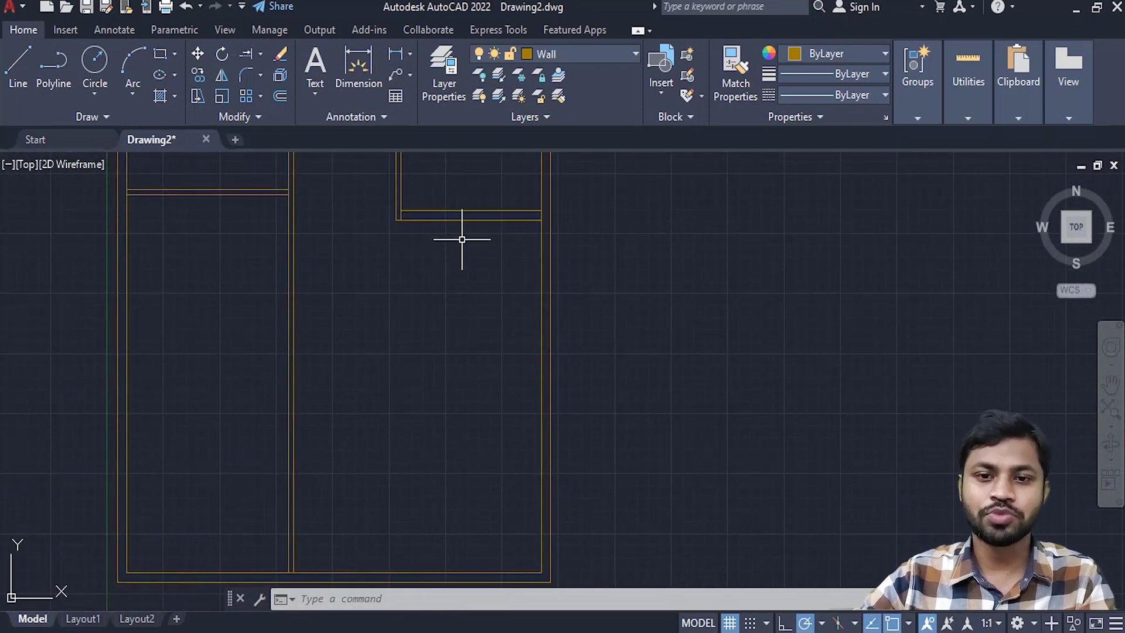
click(460, 221)
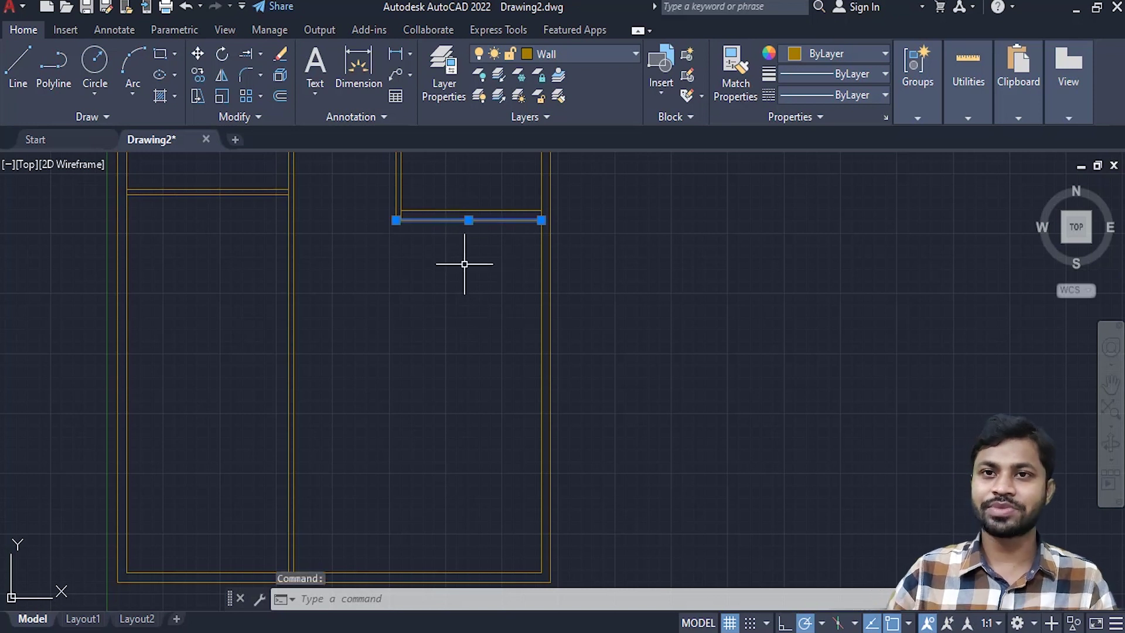
text(o)
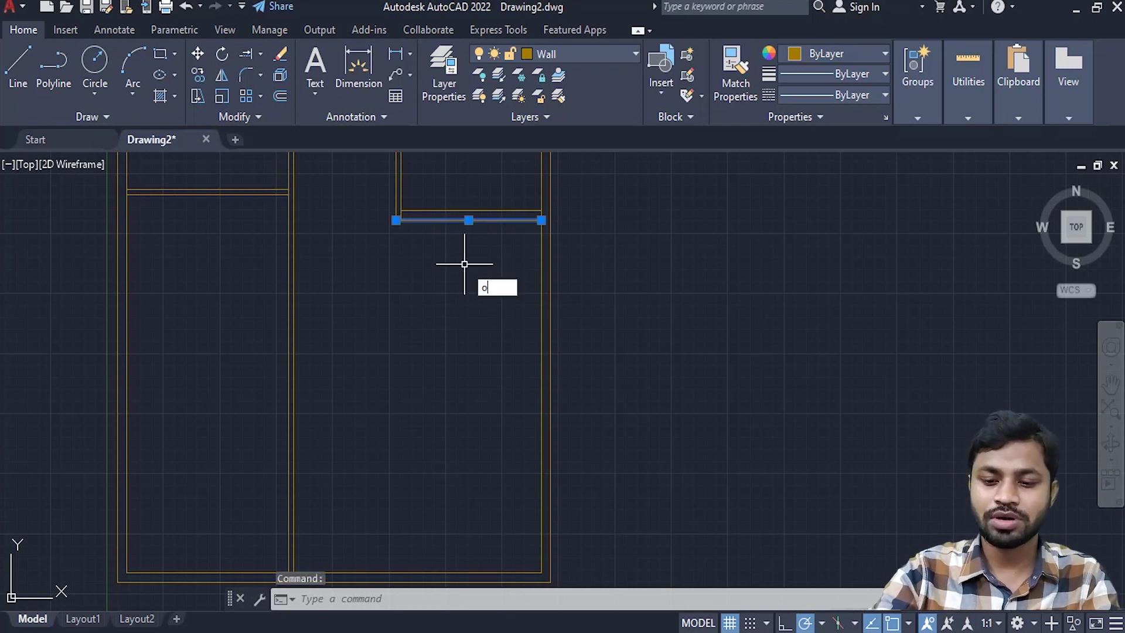
key(Return)
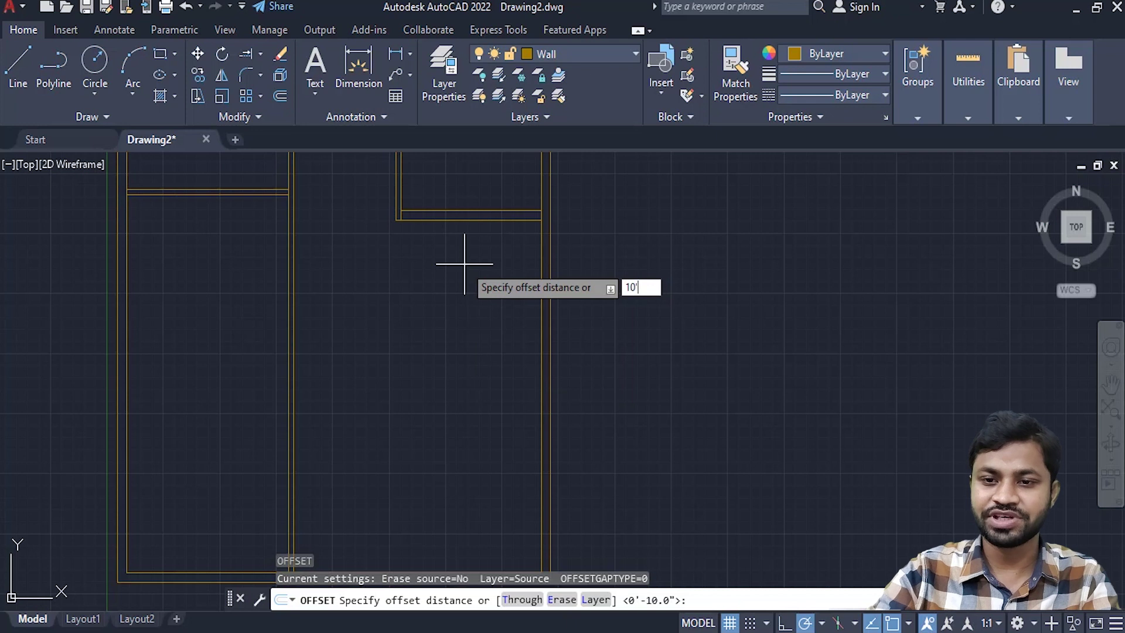
key(Return)
click(471, 385)
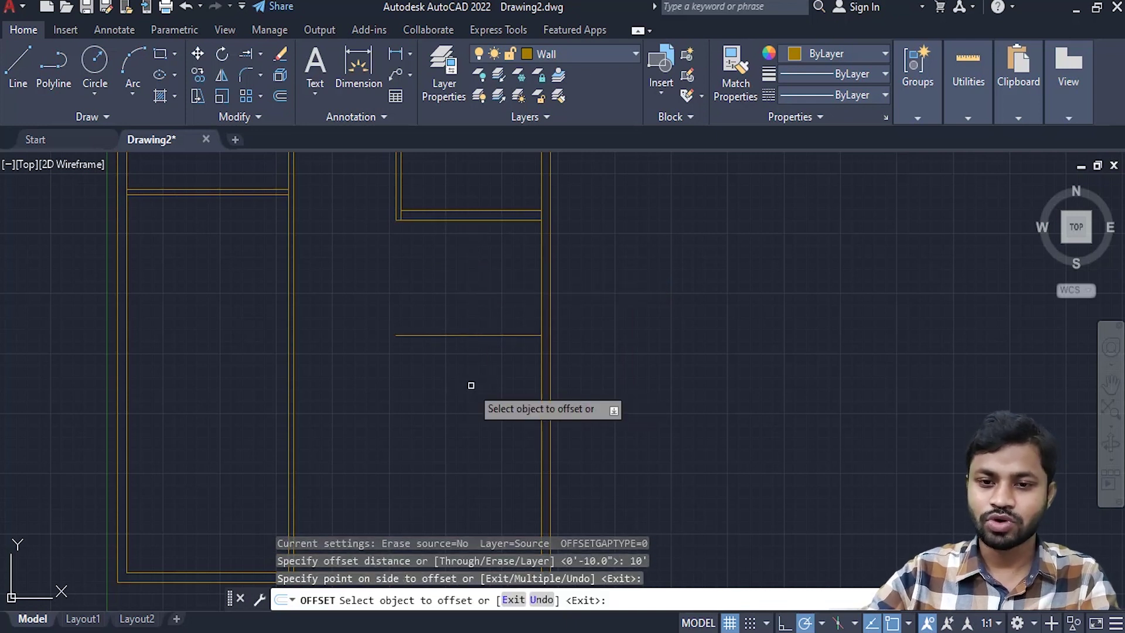
key(Return)
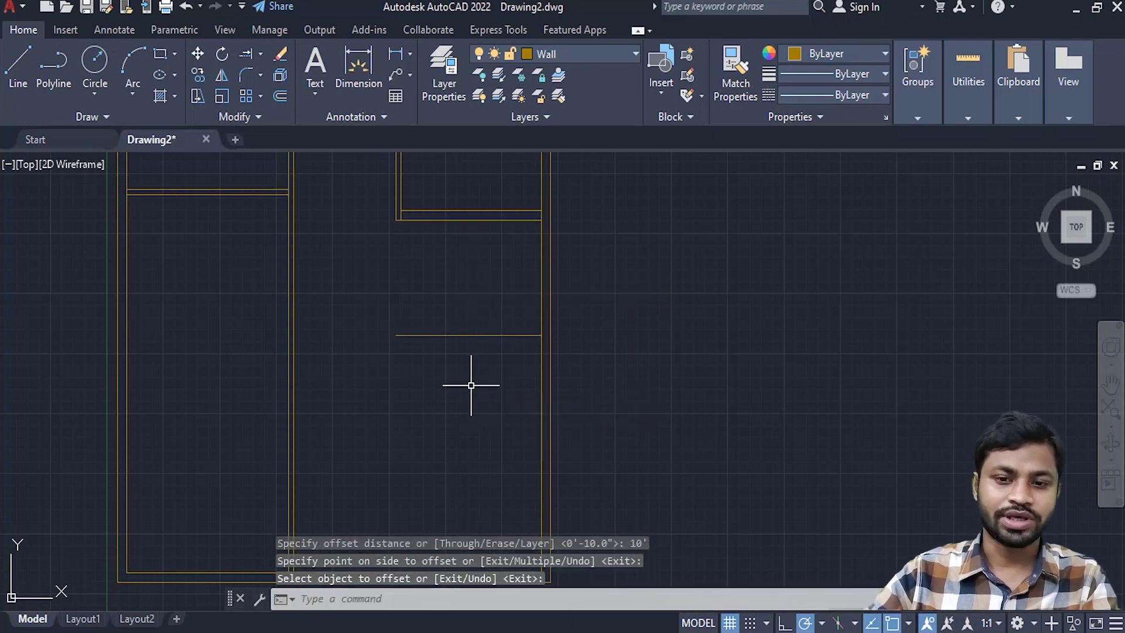
- Offset that new line 10" downward to give the partition its wall thickness
click(489, 344)
click(467, 323)
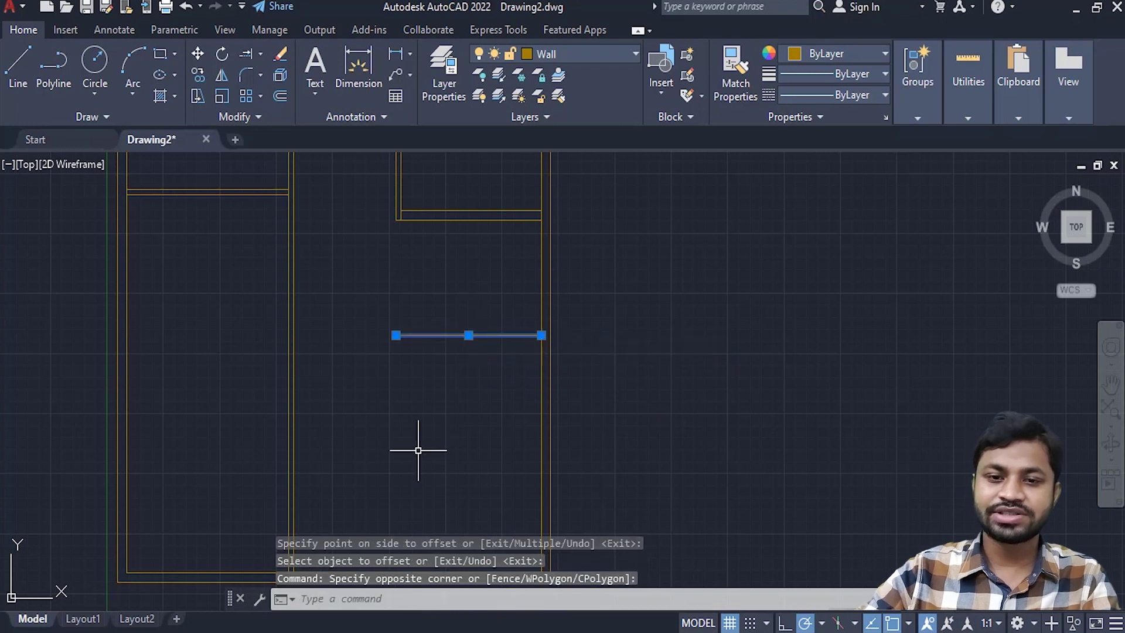
text(O)
key(Return)
text(10")
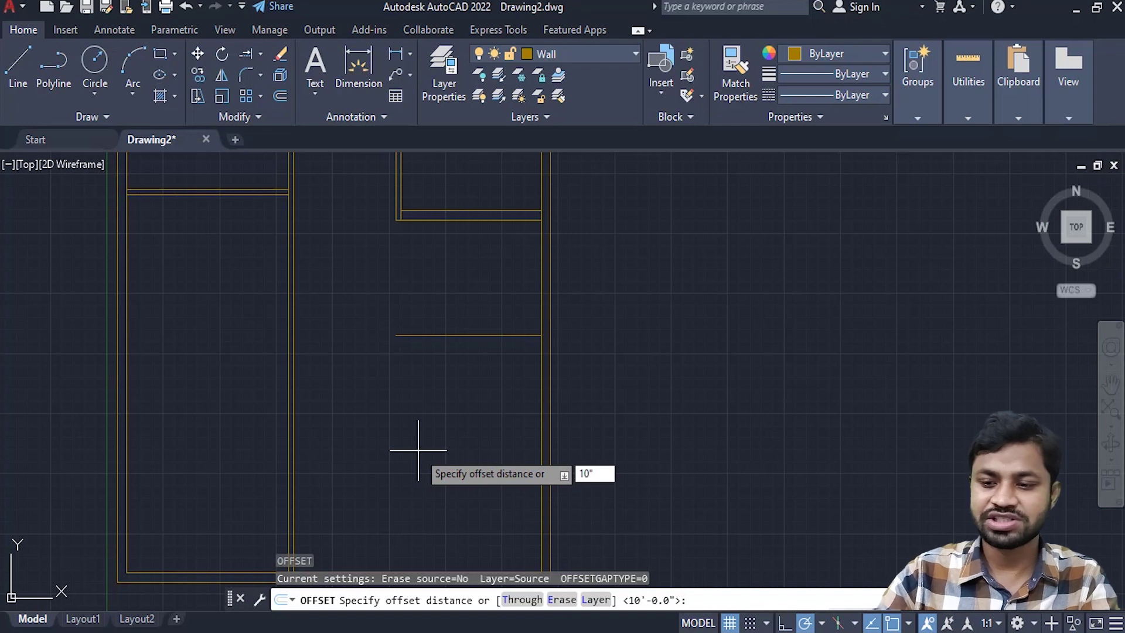
key(Return)
click(416, 336)
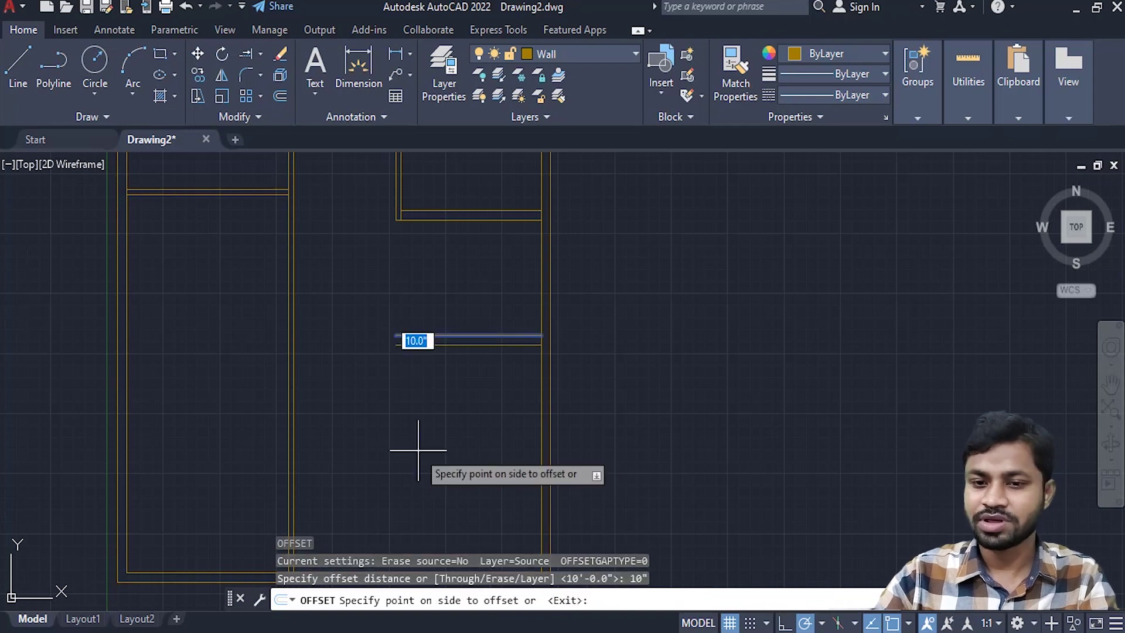
click(492, 403)
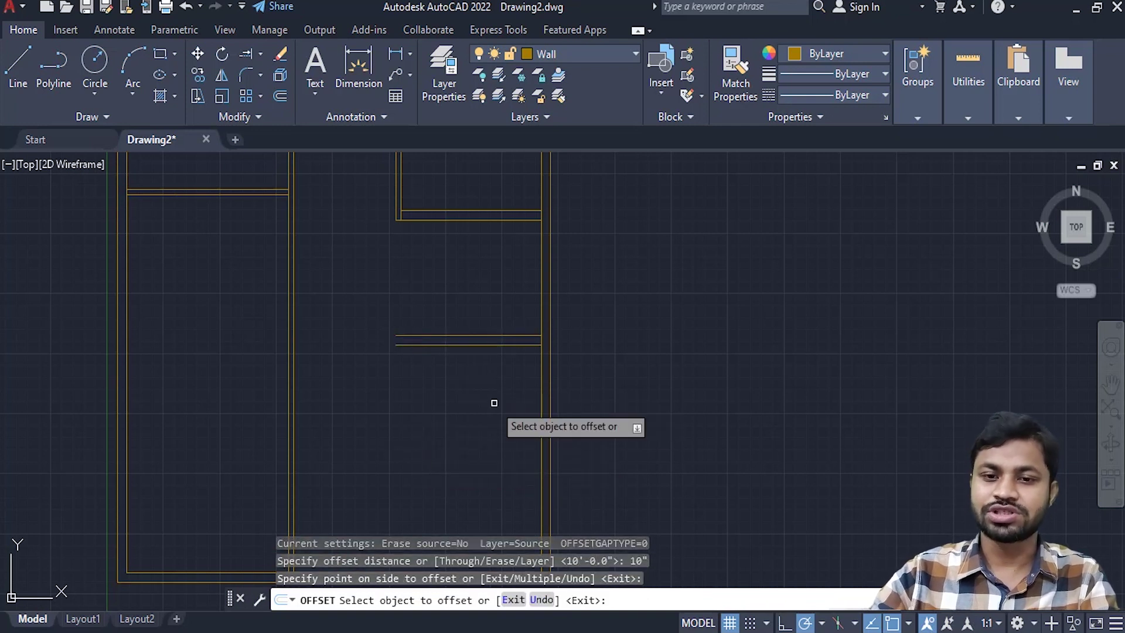
key(Return)
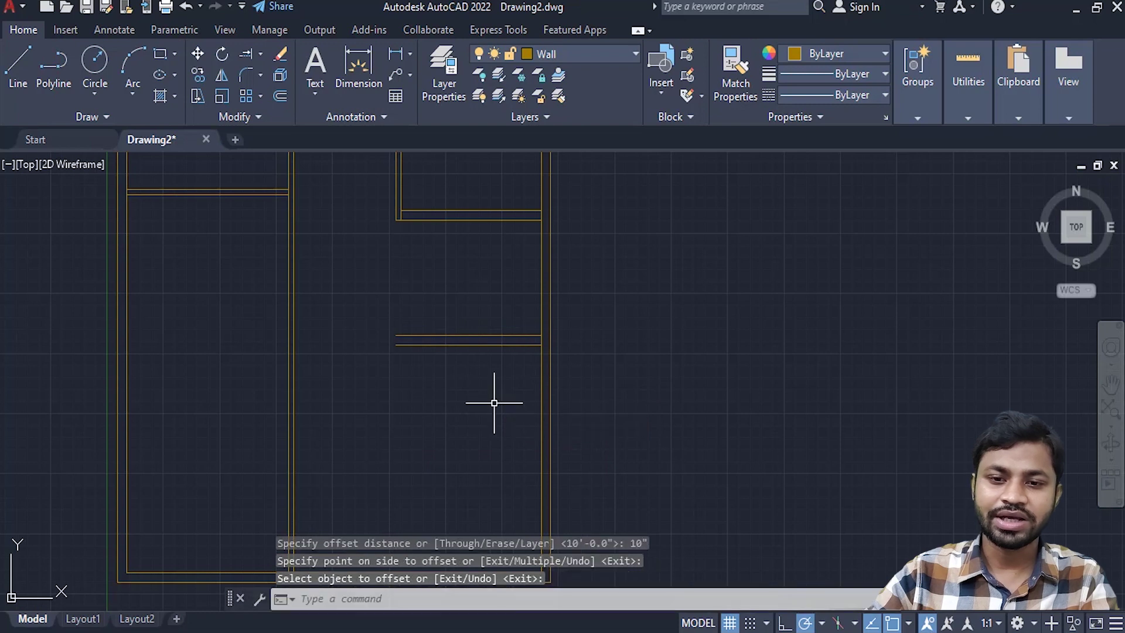
middle_drag(430, 394, 429, 332)
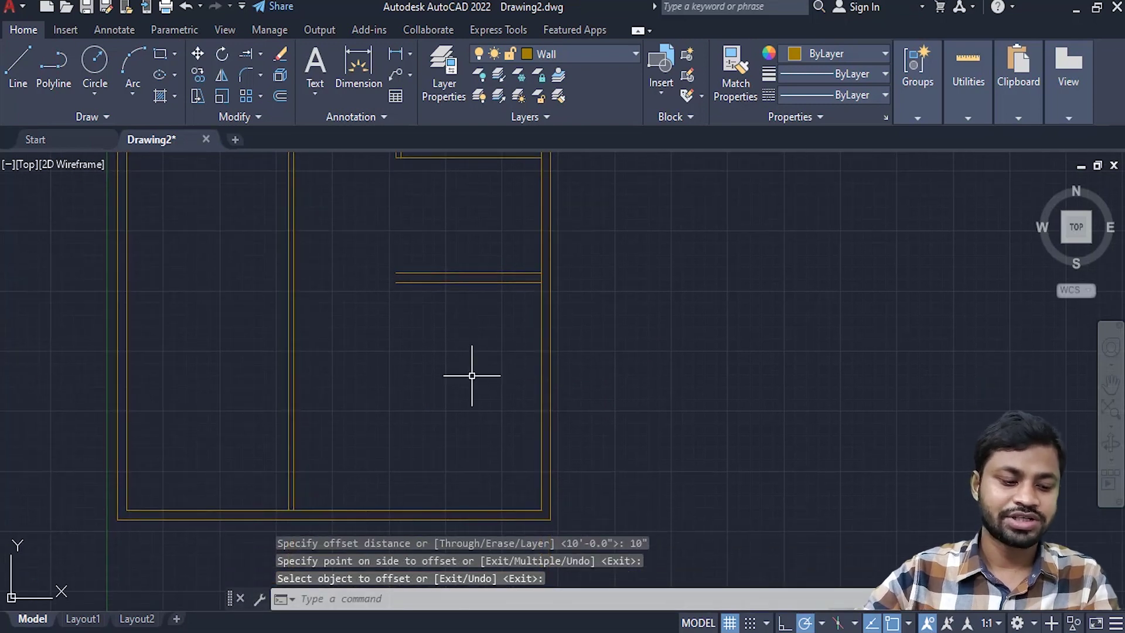
scroll(473, 334, up, 1)
scroll(472, 332, up, 1)
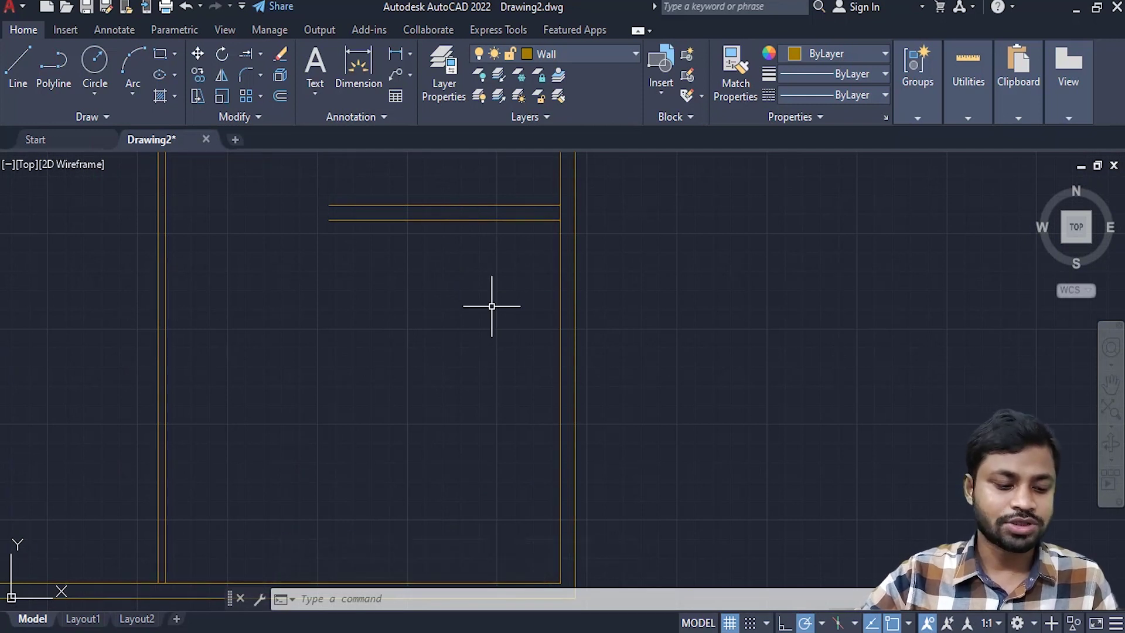
- Offset the partition's lower line 3'10" downward
click(460, 219)
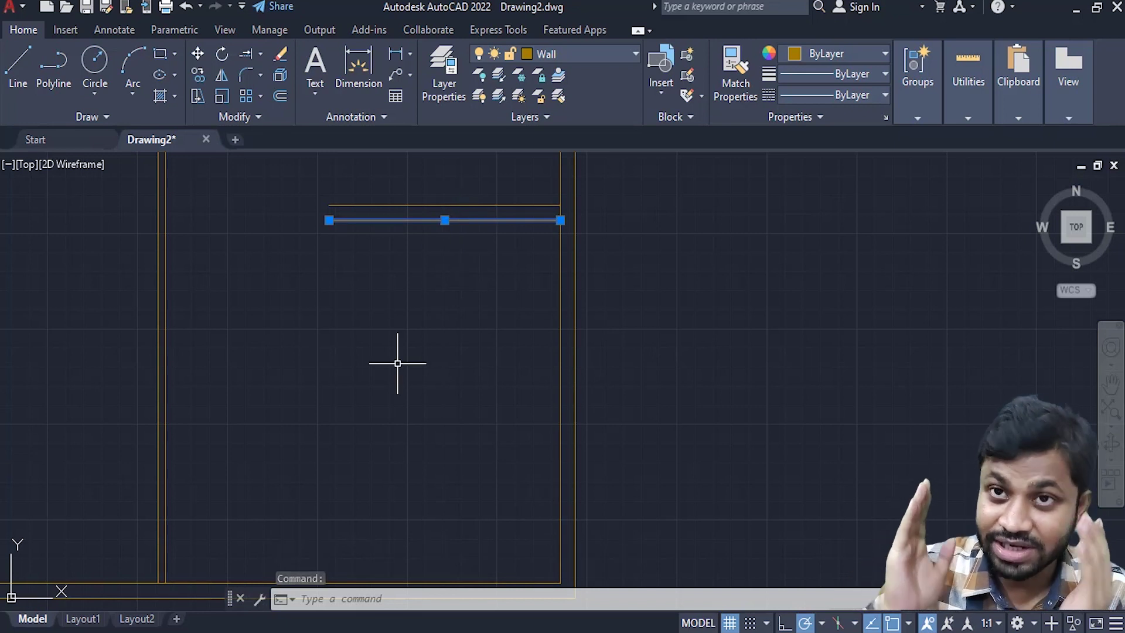
text(o)
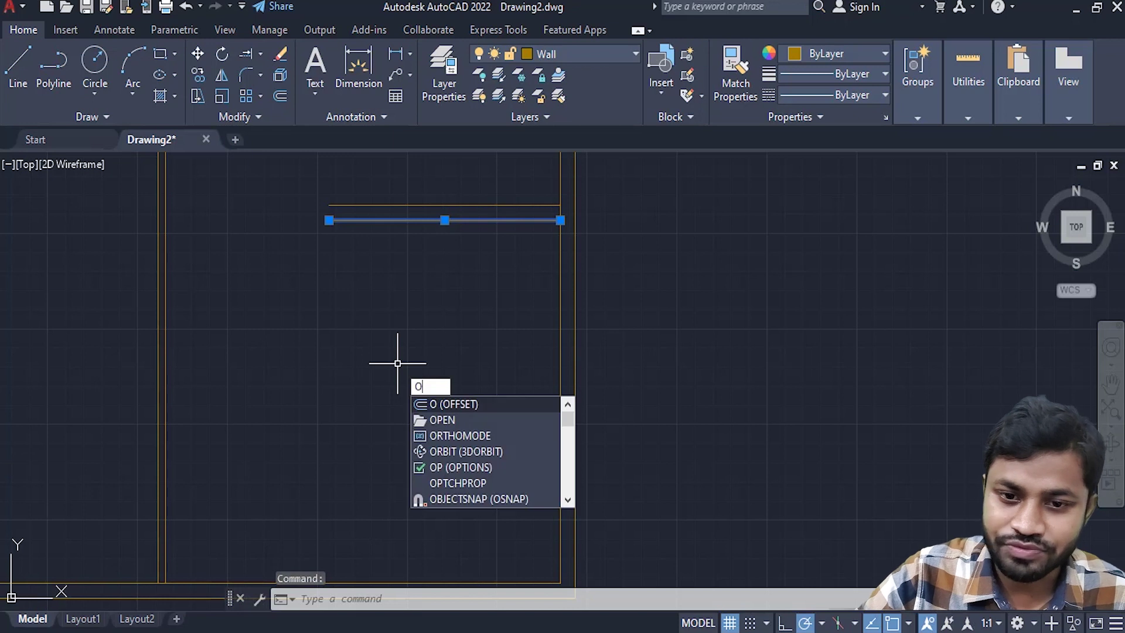
key(Return)
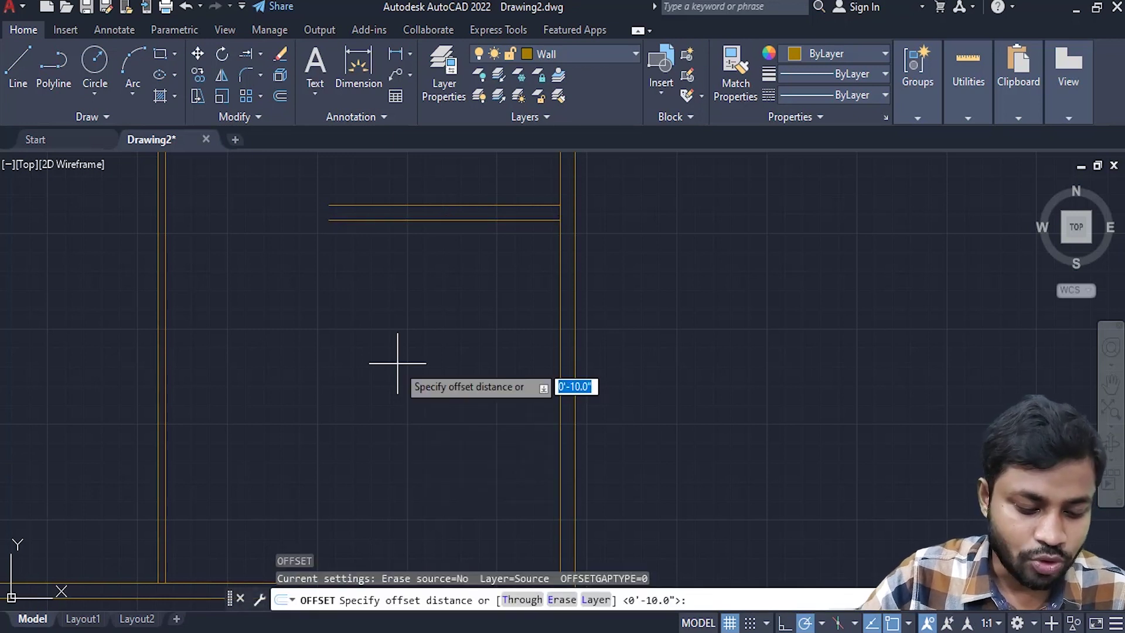
text(3')
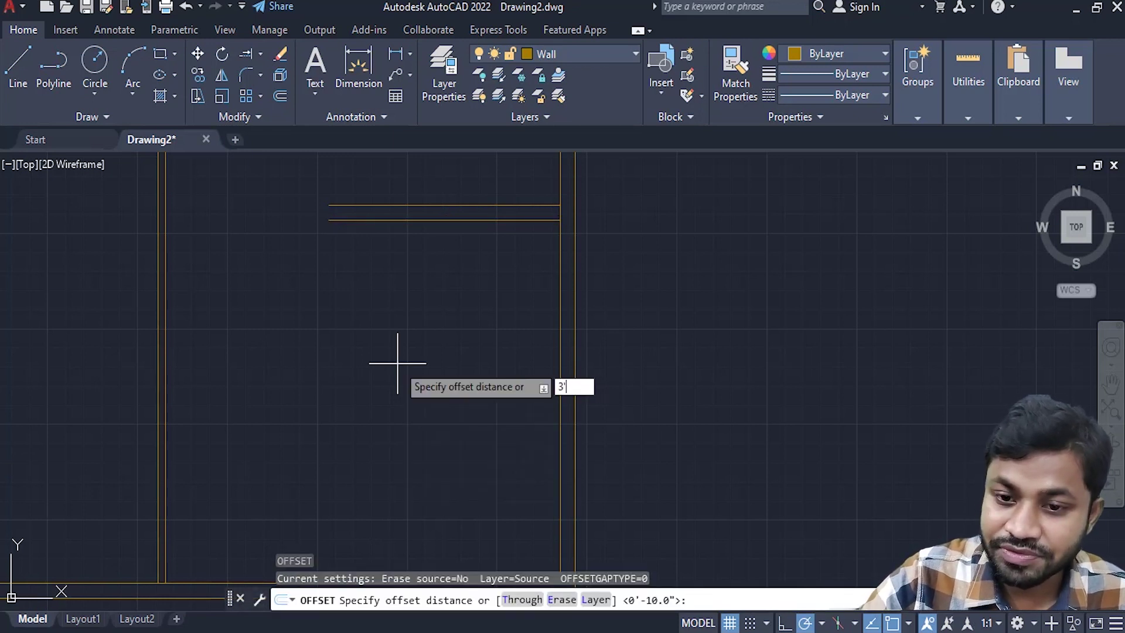
text(10)
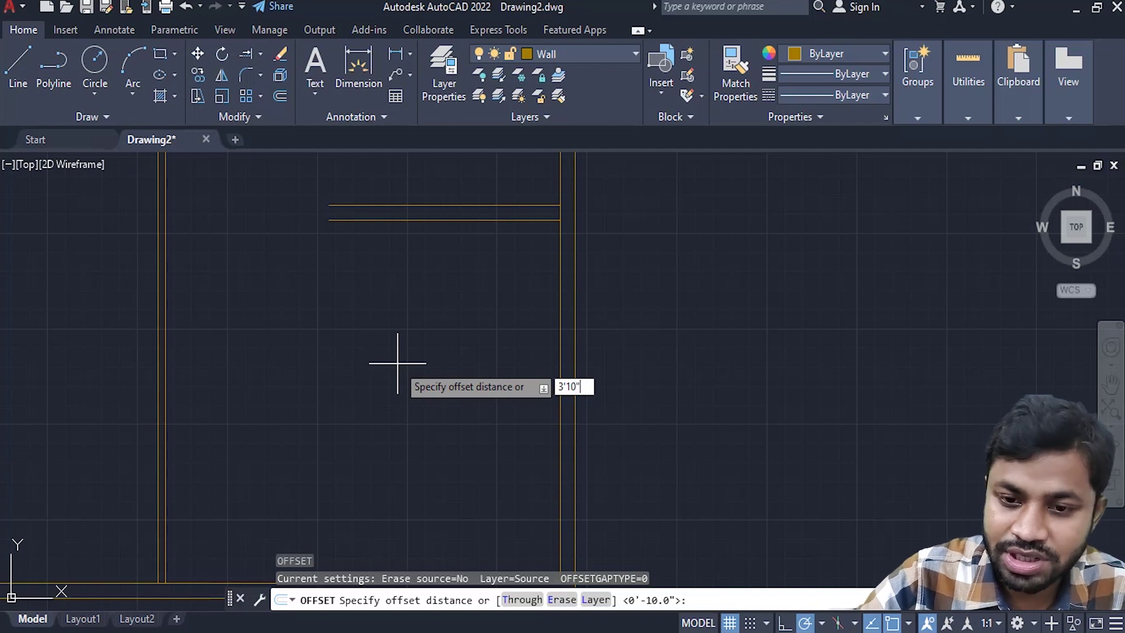
text(")
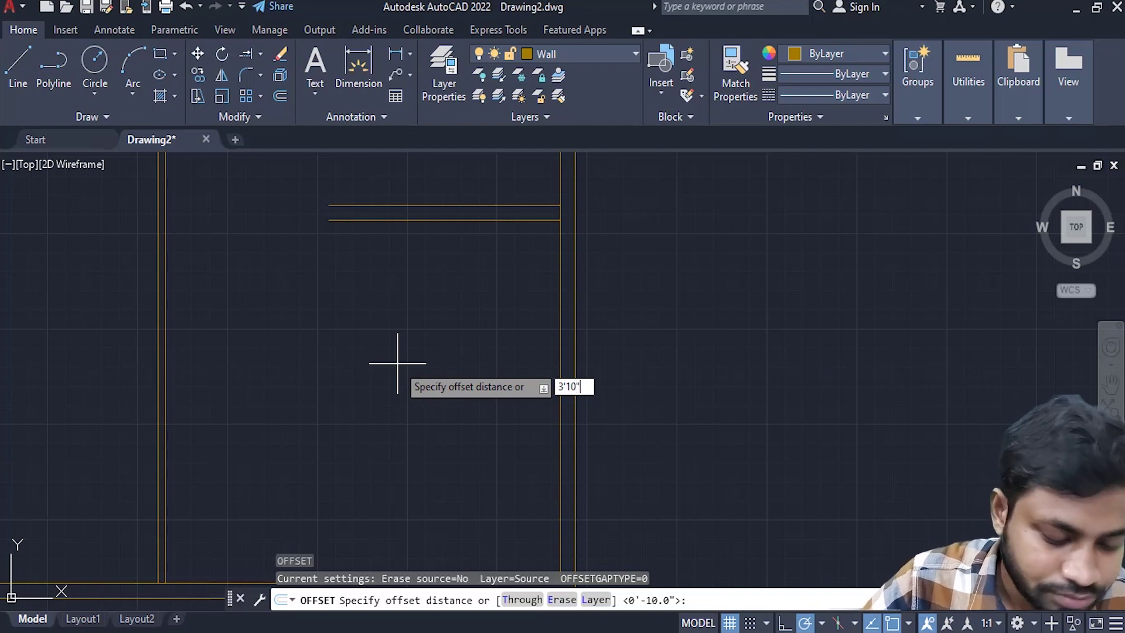
key(Return)
click(460, 374)
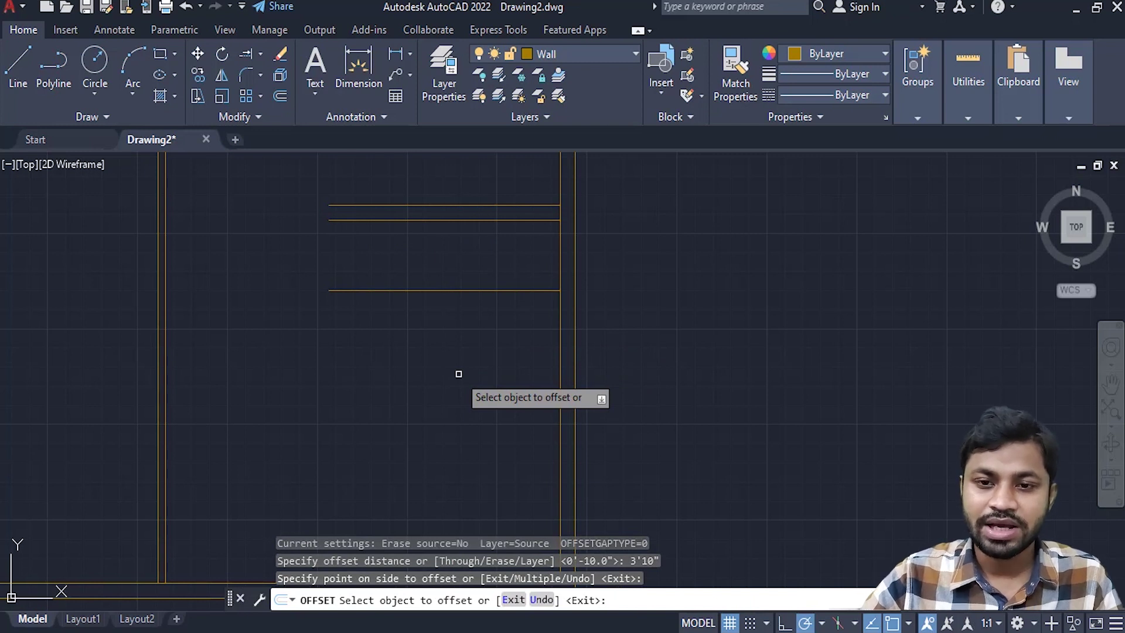
key(Return)
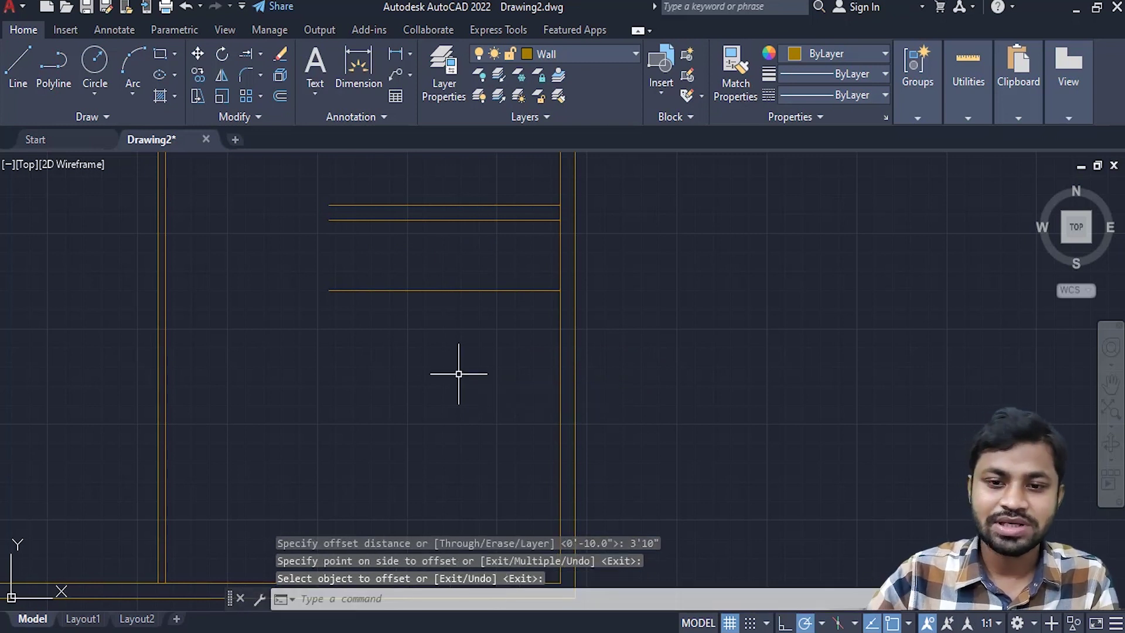
- Offset the new line 5" downward to form a 5"-thick wall
click(484, 323)
click(456, 273)
text(o)
key(Return)
text(5")
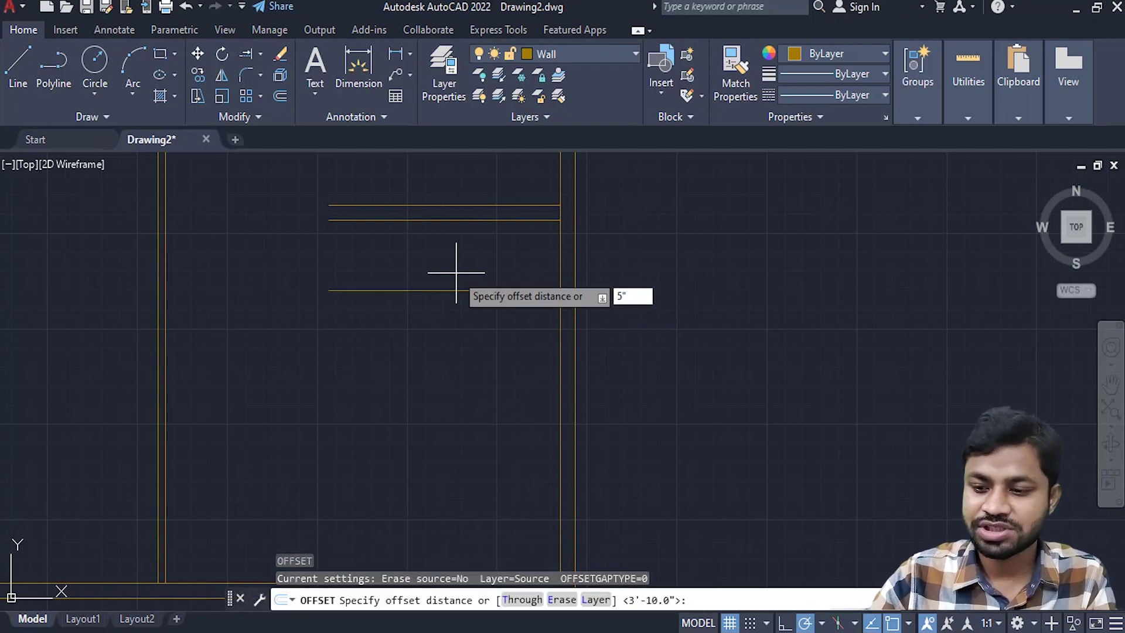
key(Return)
click(453, 290)
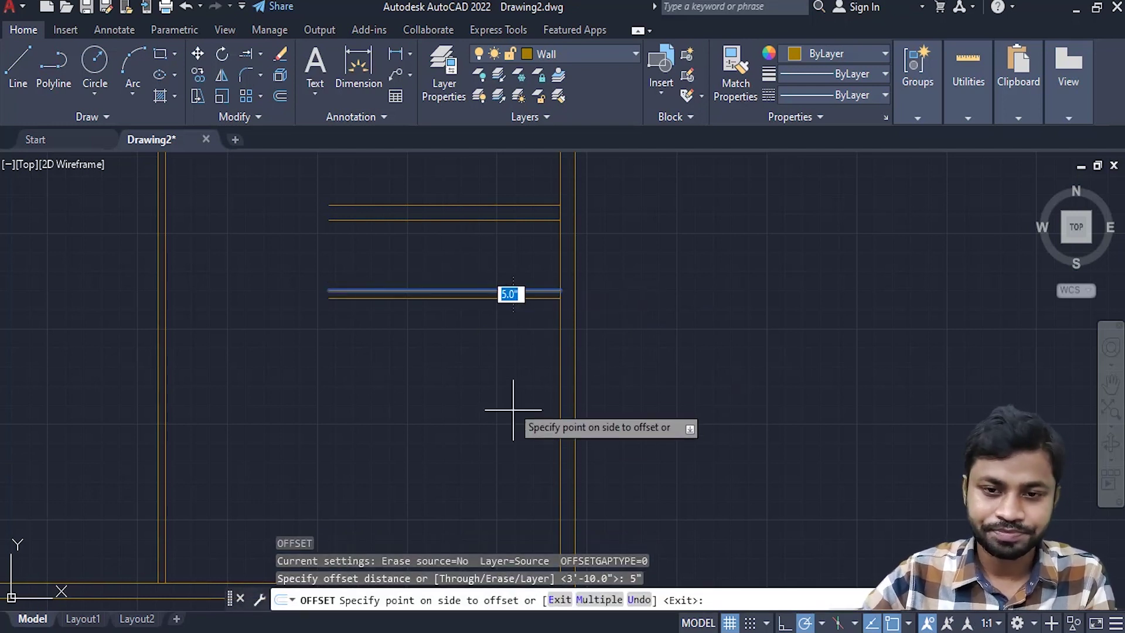
click(511, 373)
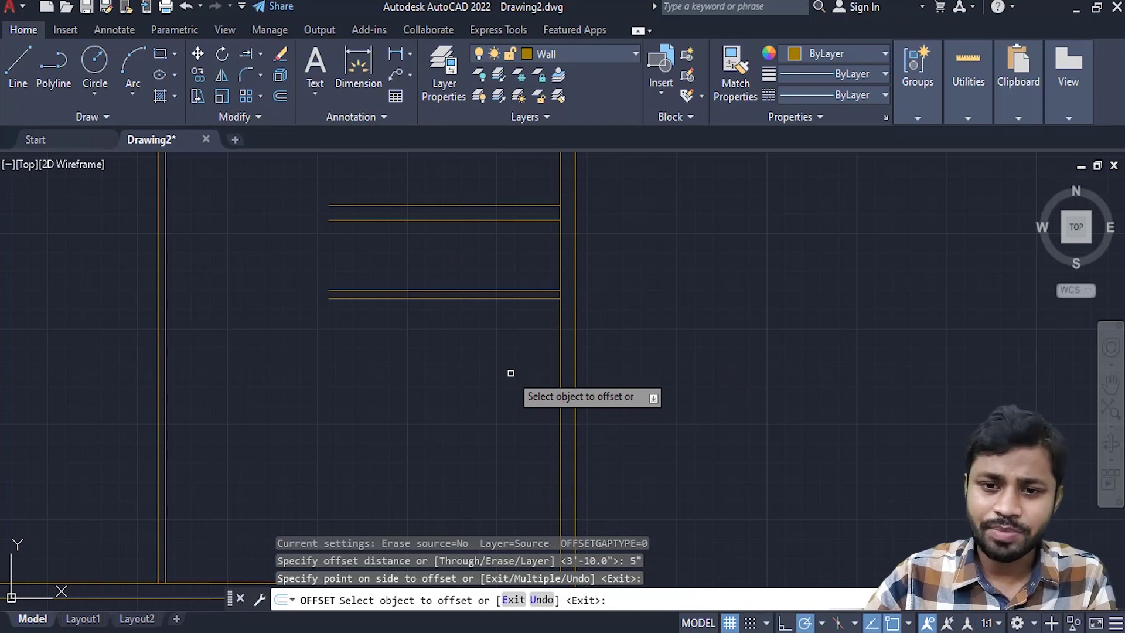
key(Return)
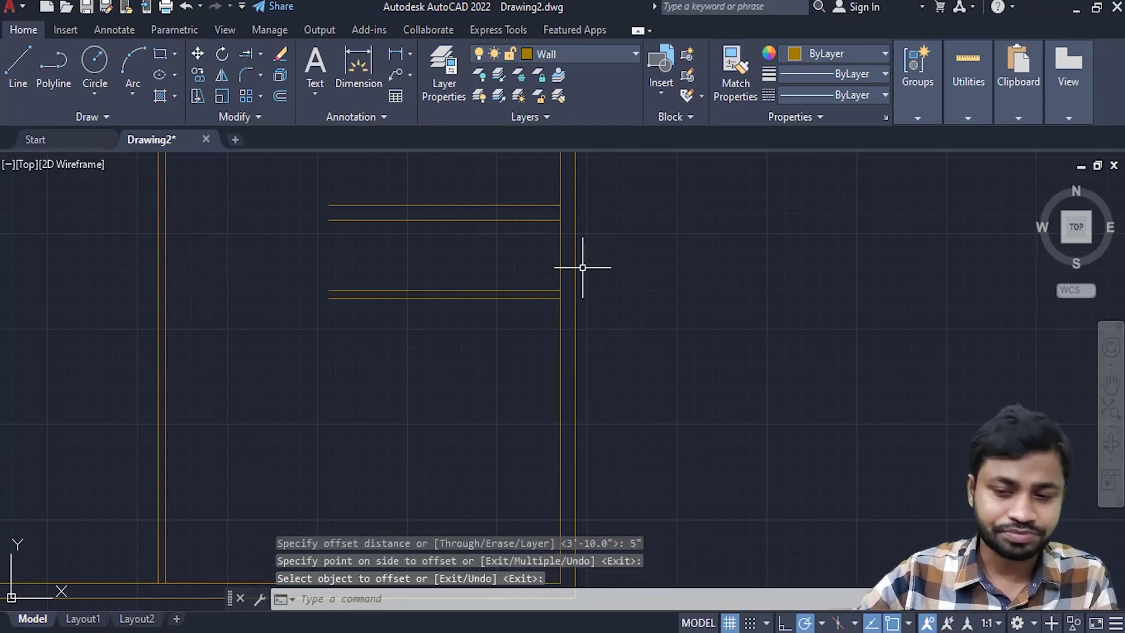
middle_drag(522, 359, 533, 367)
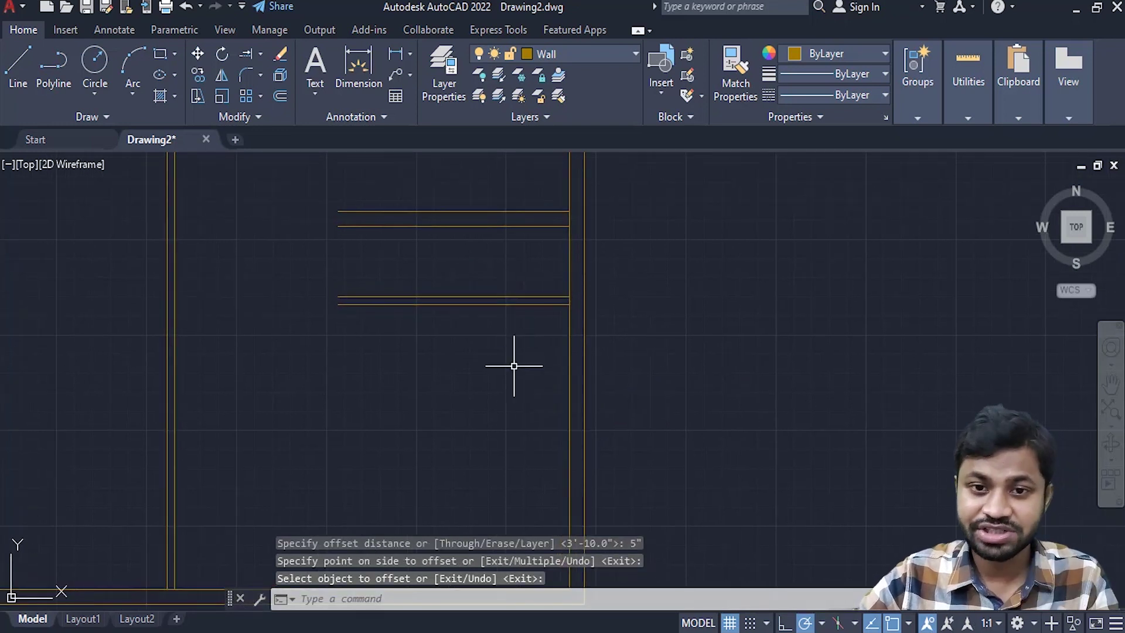
click(567, 343)
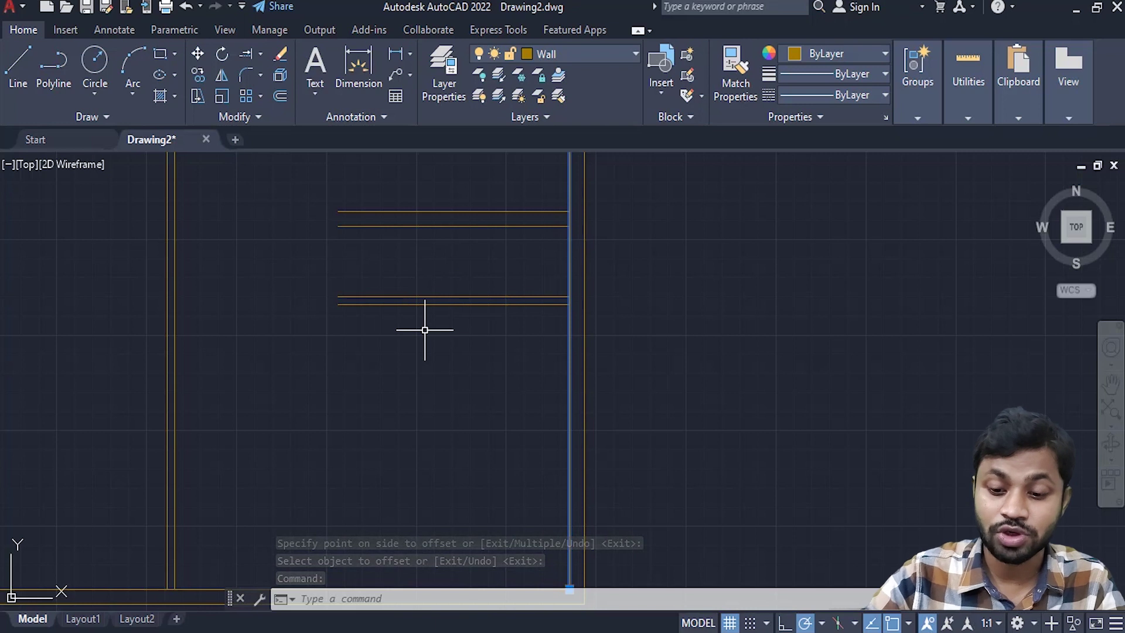
- Offset the right wall's inner line 5' to the left as a vertical partition line
text(o)
key(Return)
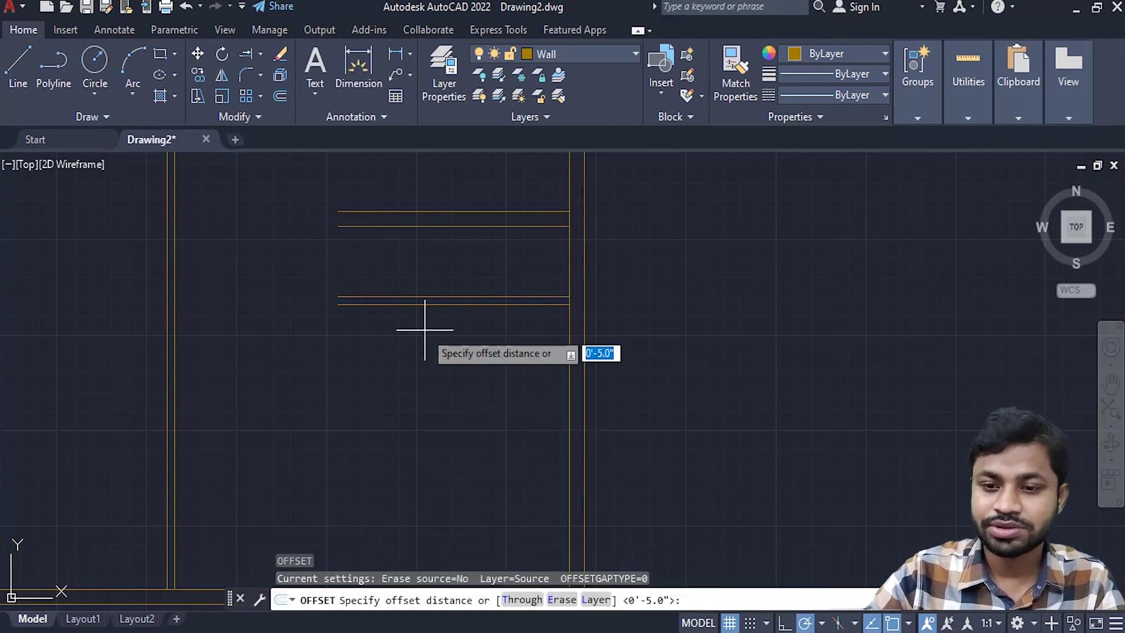
key(Return)
click(569, 328)
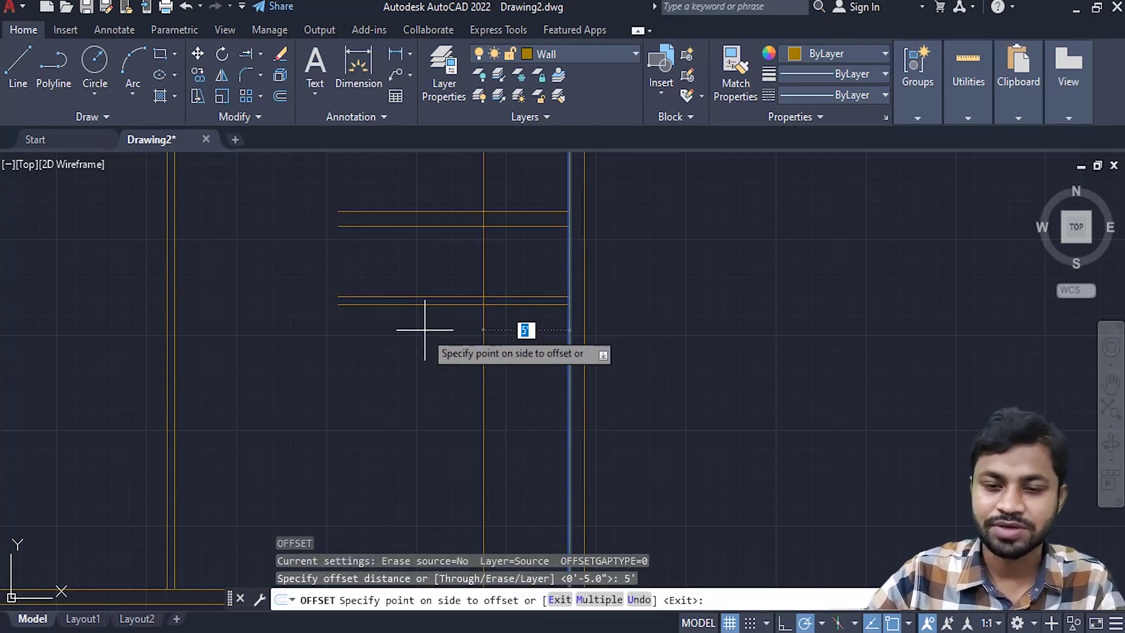
click(395, 355)
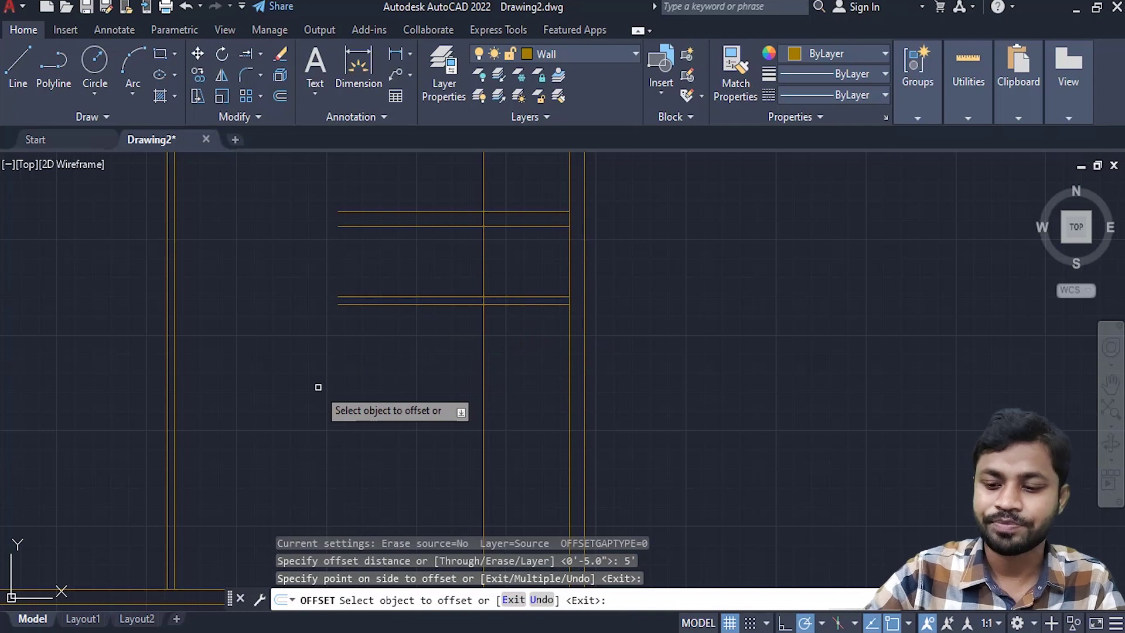
key(Return)
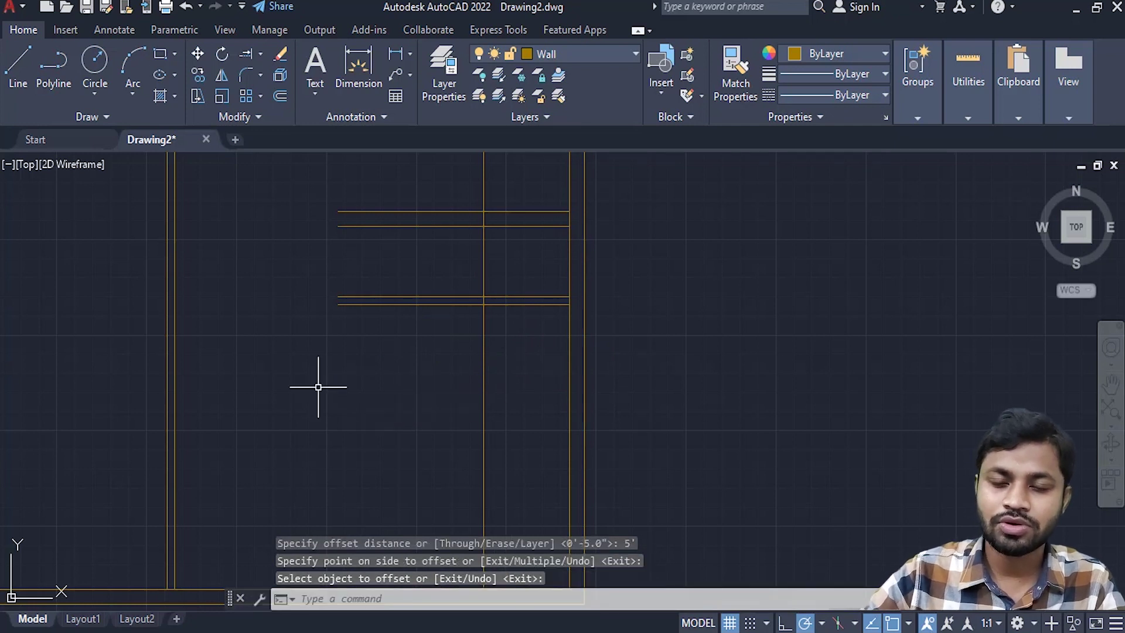
- Offset the new vertical partition line 10" to the left for wall thickness
click(503, 391)
click(427, 349)
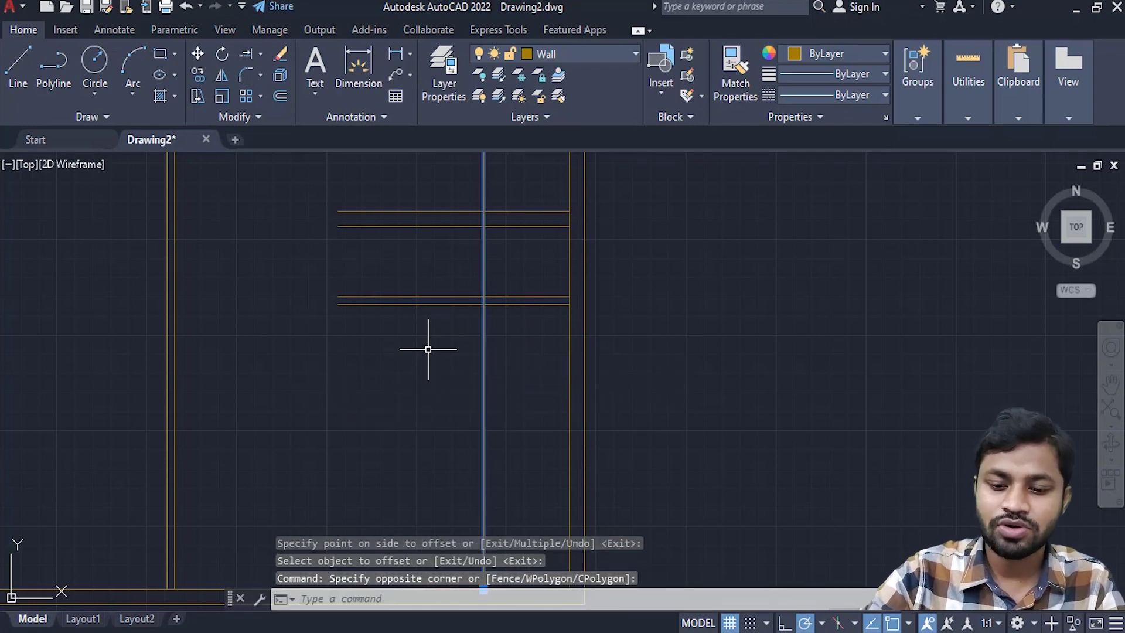
text(o)
key(Return)
text(10")
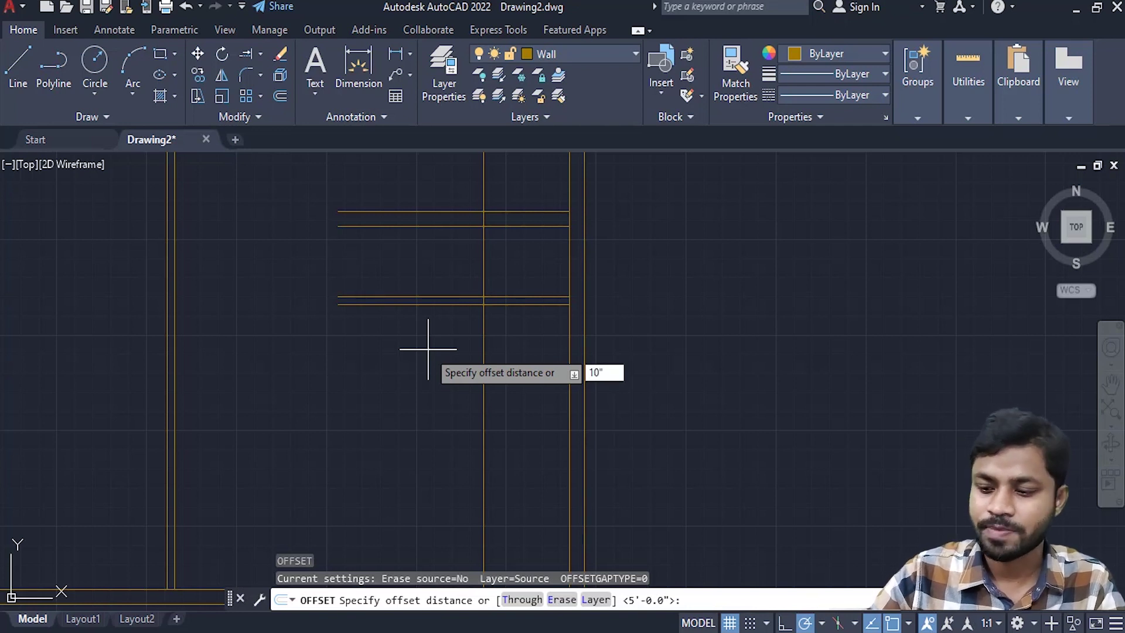
key(Return)
click(483, 350)
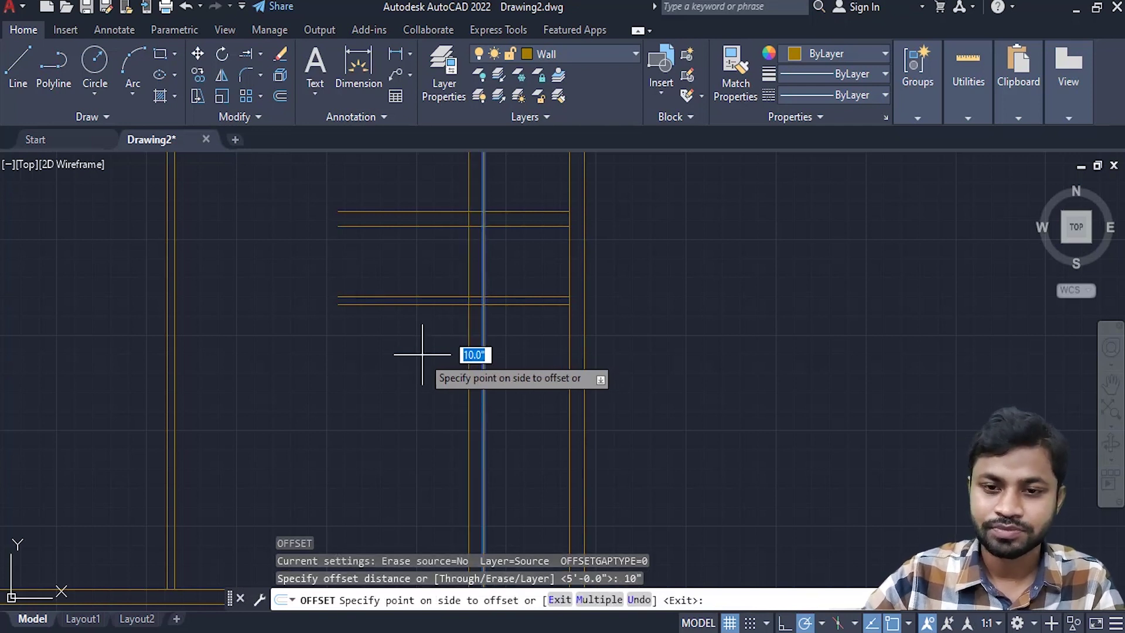
click(422, 354)
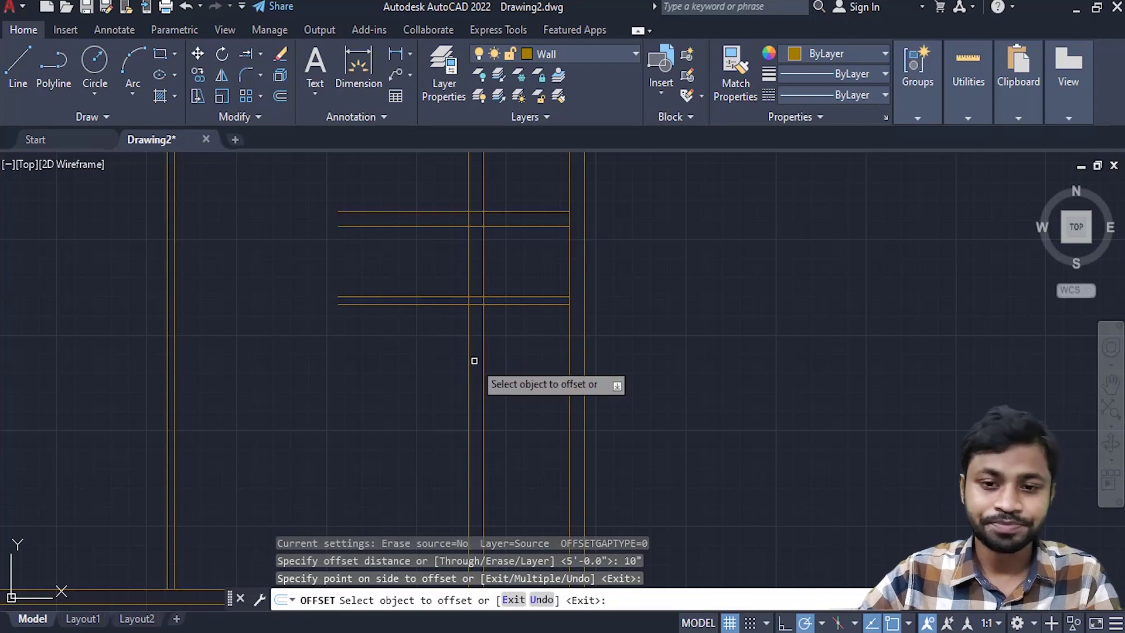
key(Escape)
- Offset the lower horizontal partition line 10' downward
middle_drag(496, 359, 485, 330)
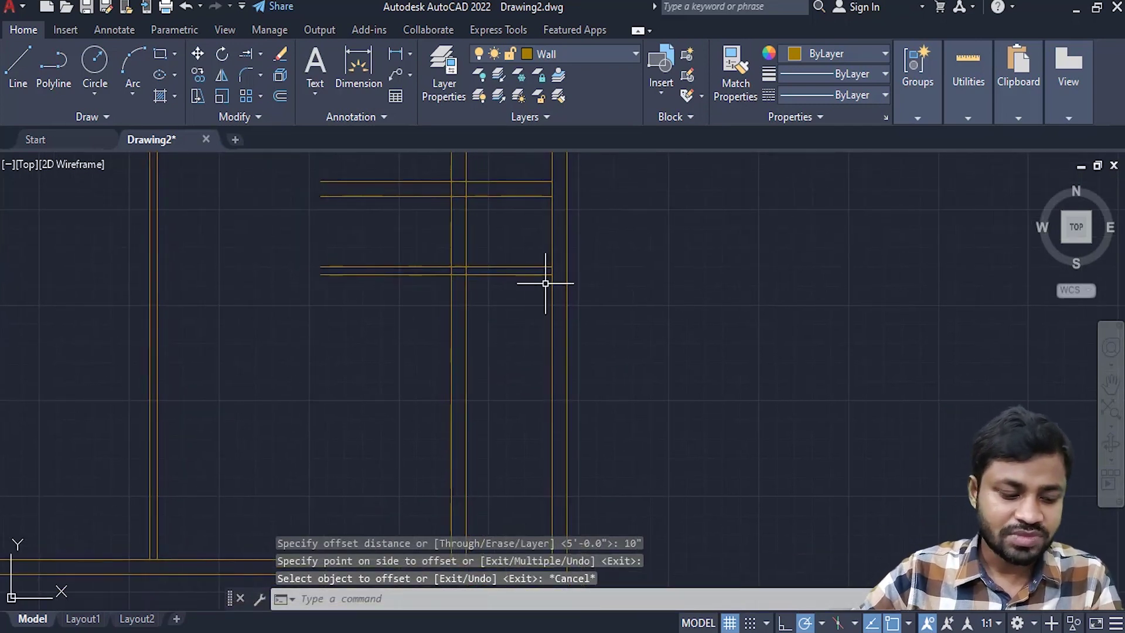
middle_drag(497, 372, 475, 306)
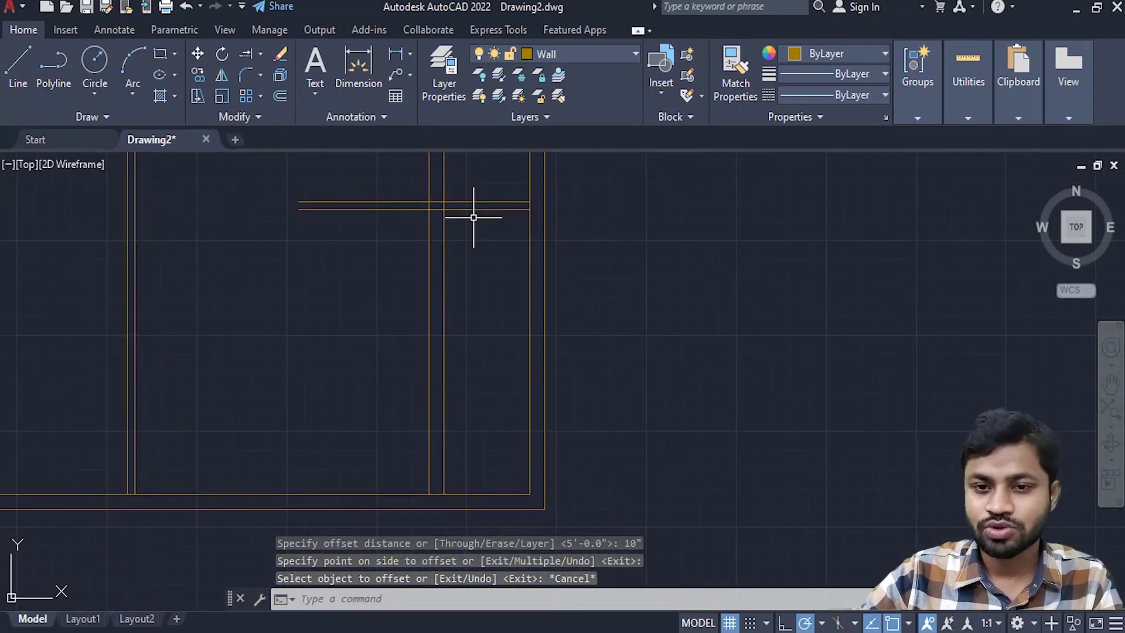
click(468, 196)
click(477, 283)
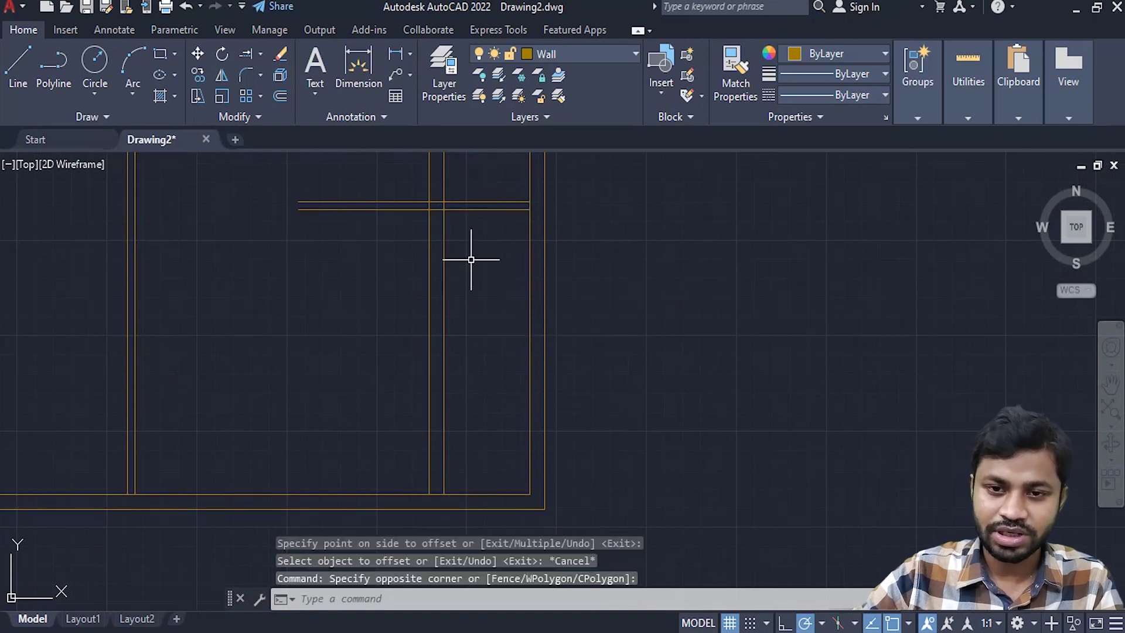
click(468, 213)
click(482, 293)
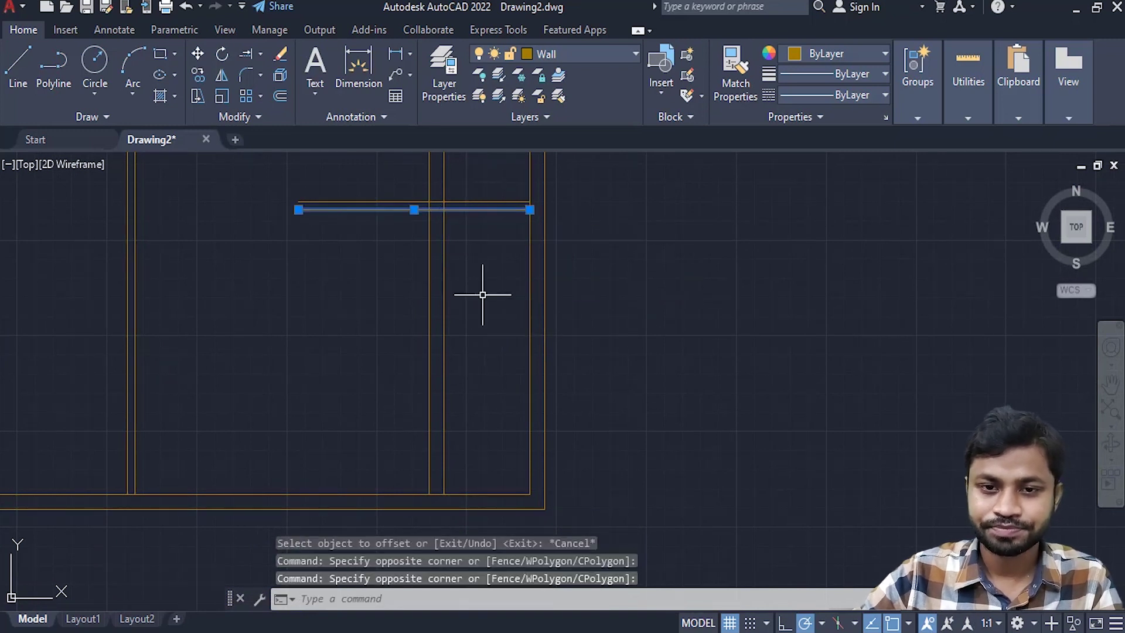
text(o)
key(Return)
text(10')
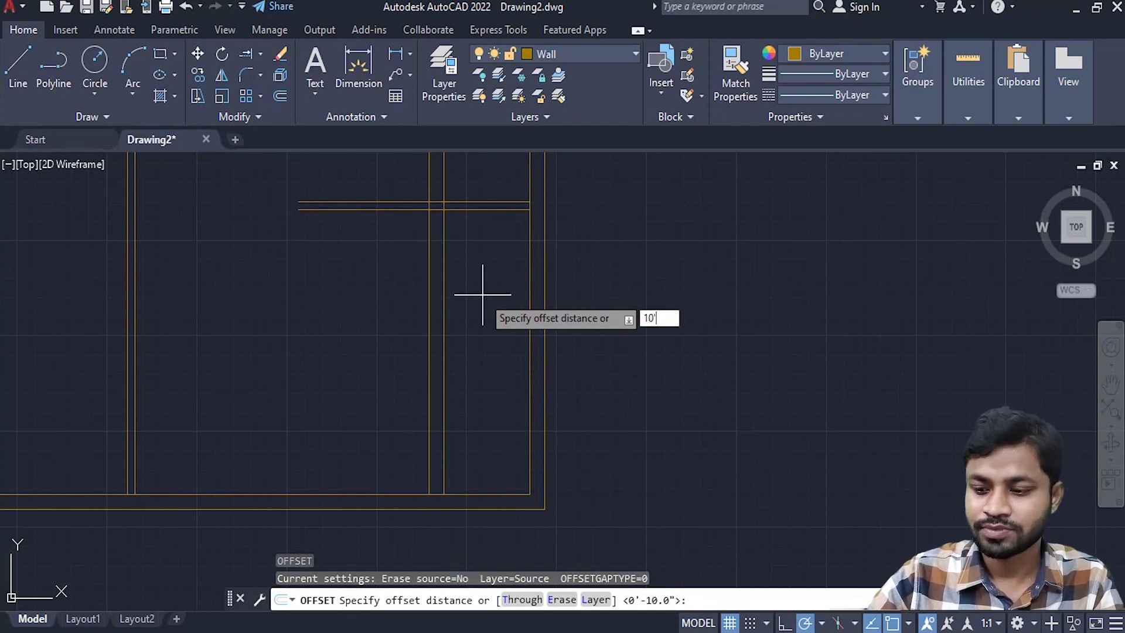
key(Return)
click(482, 209)
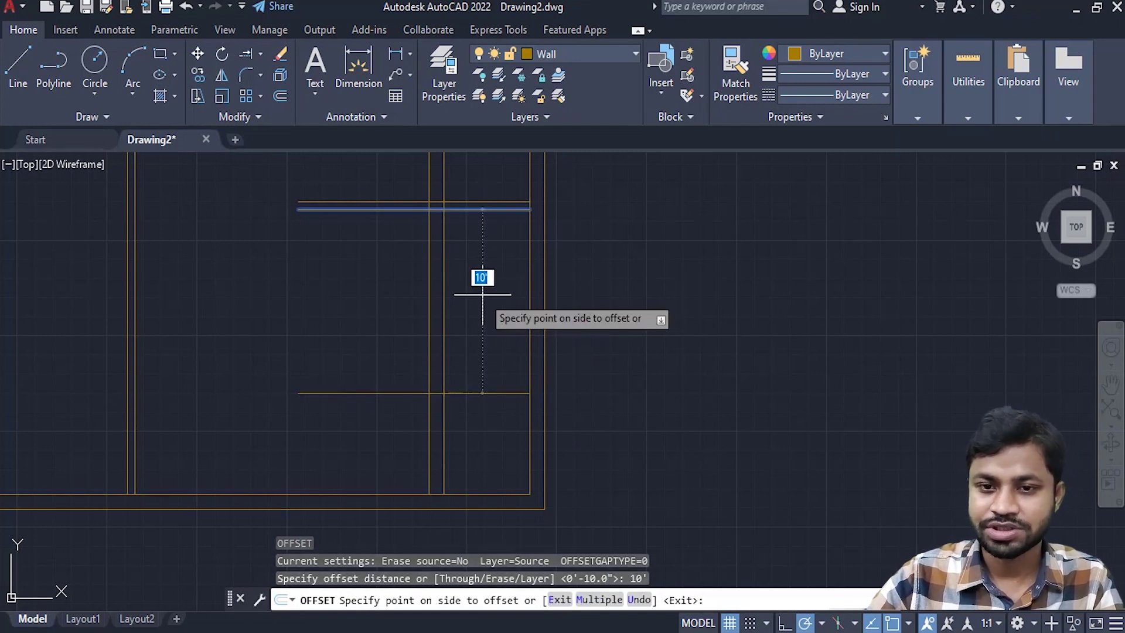
click(481, 428)
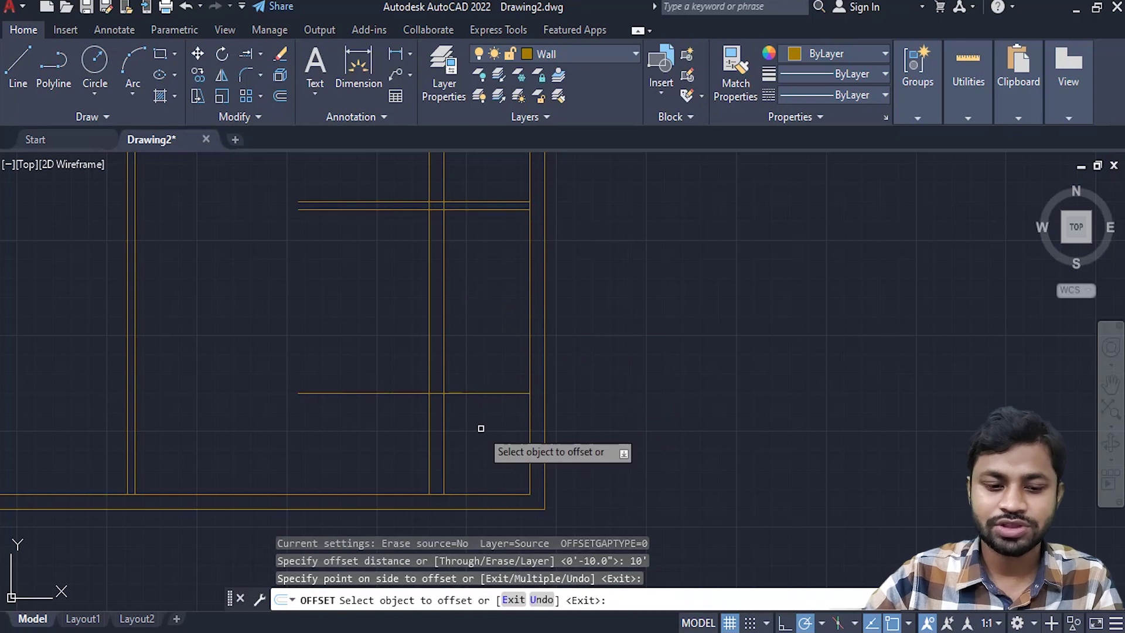
key(Return)
- Offset that new horizontal line 10" downward to complete the double-line wall
click(481, 428)
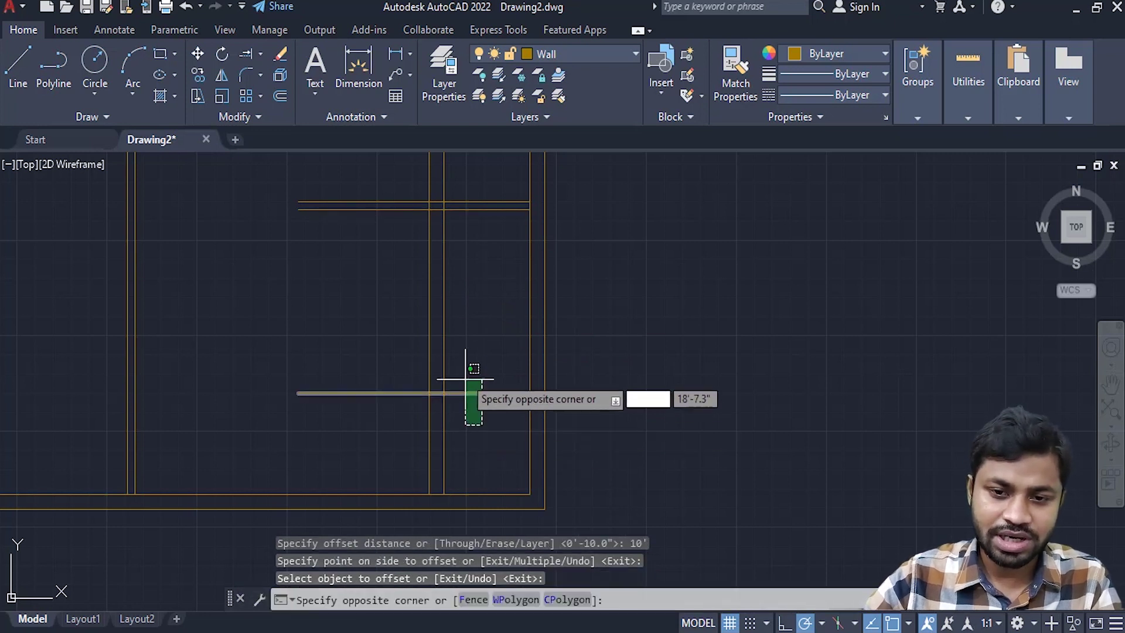
click(465, 373)
text(O)
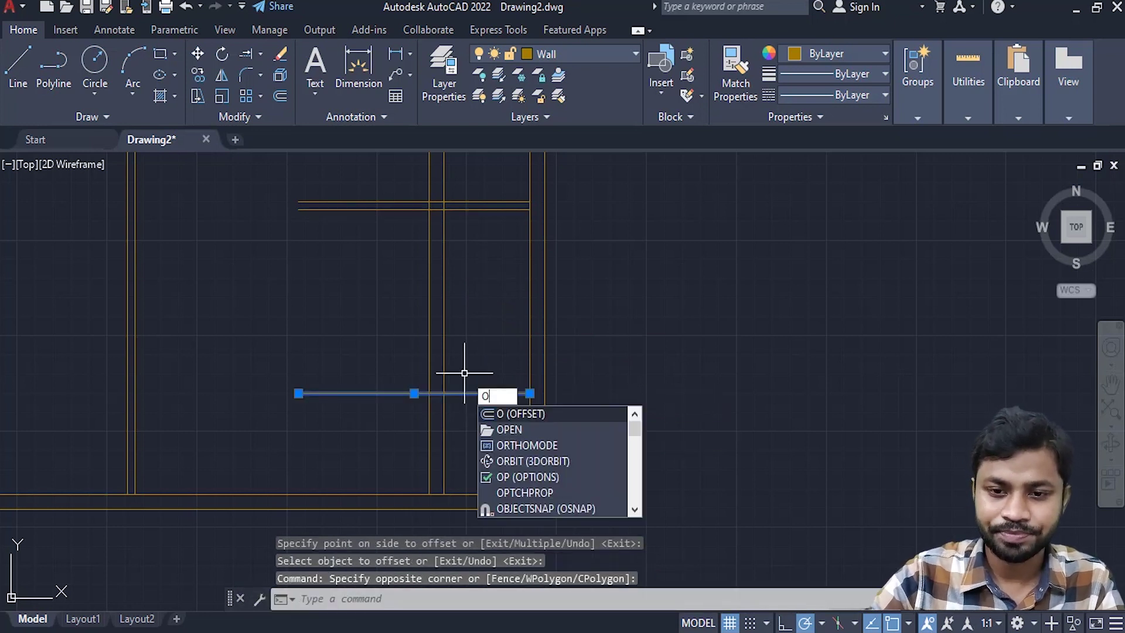
key(Return)
text(10")
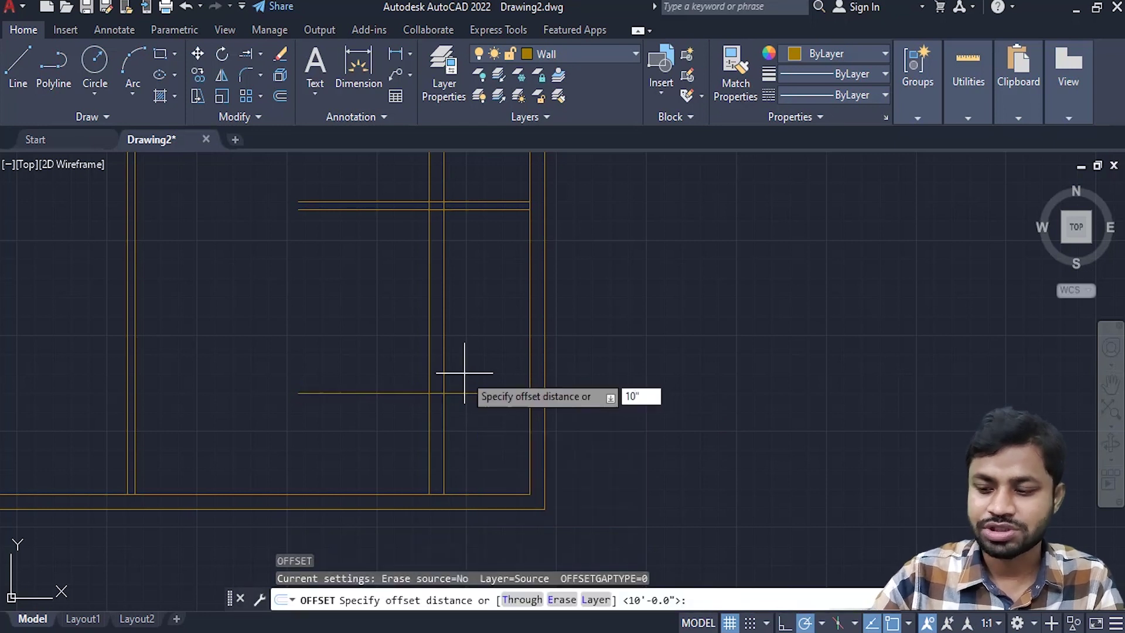
key(Return)
click(462, 393)
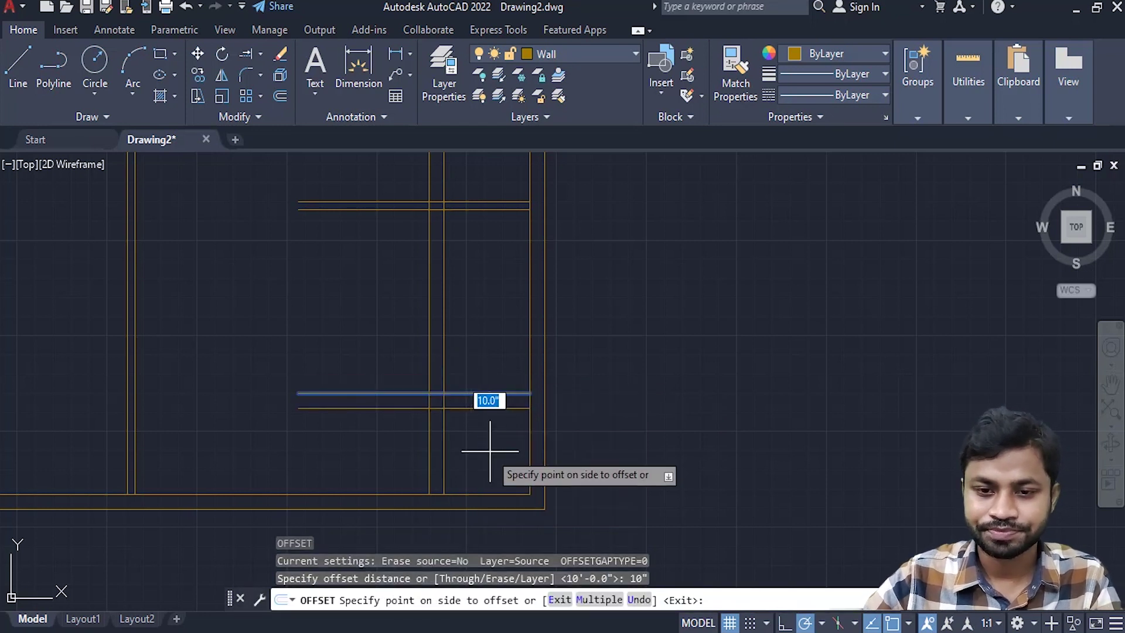
click(490, 451)
key(Return)
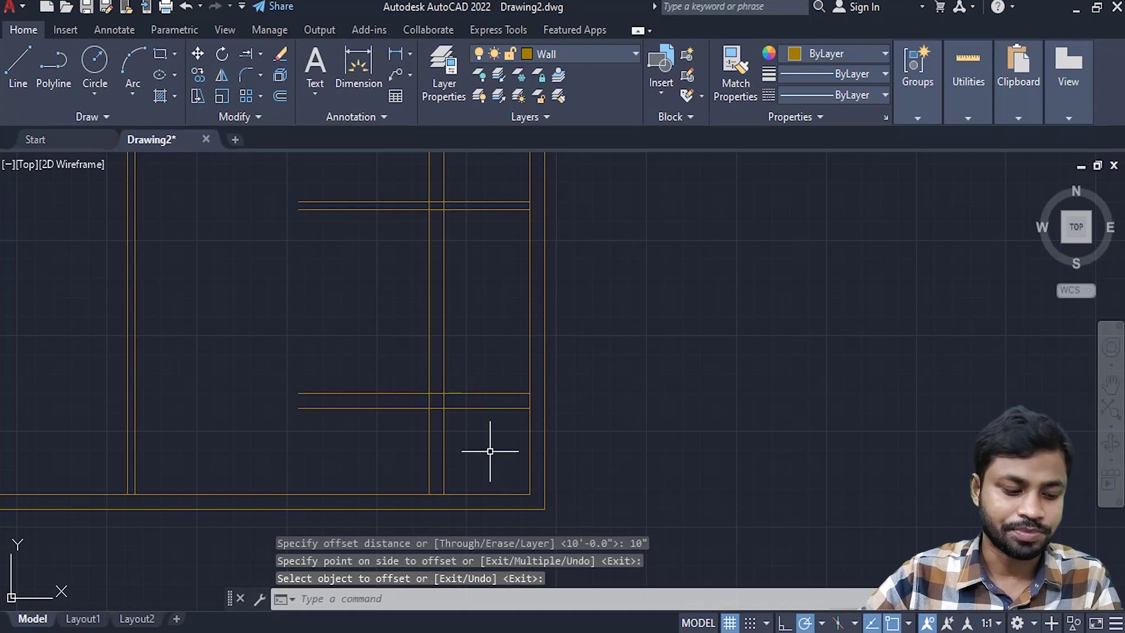
scroll(490, 451, up, 1)
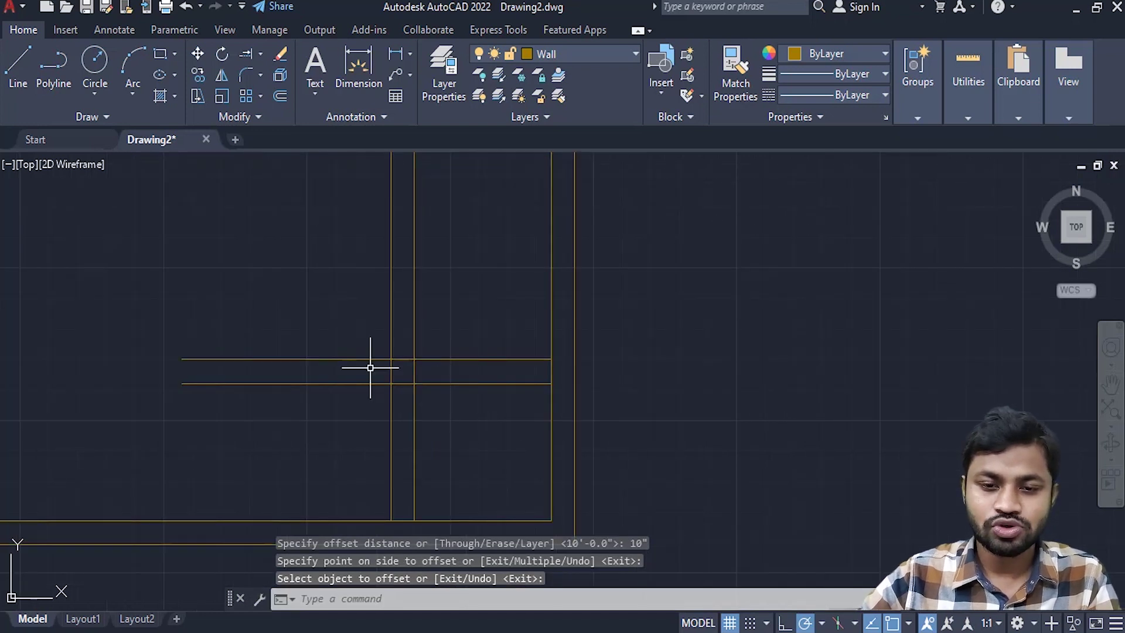
key(Return)
click(437, 422)
click(372, 320)
- Trim the vertical lines below the lower wall and the horizontal lines' left parts
text(tr)
key(Return)
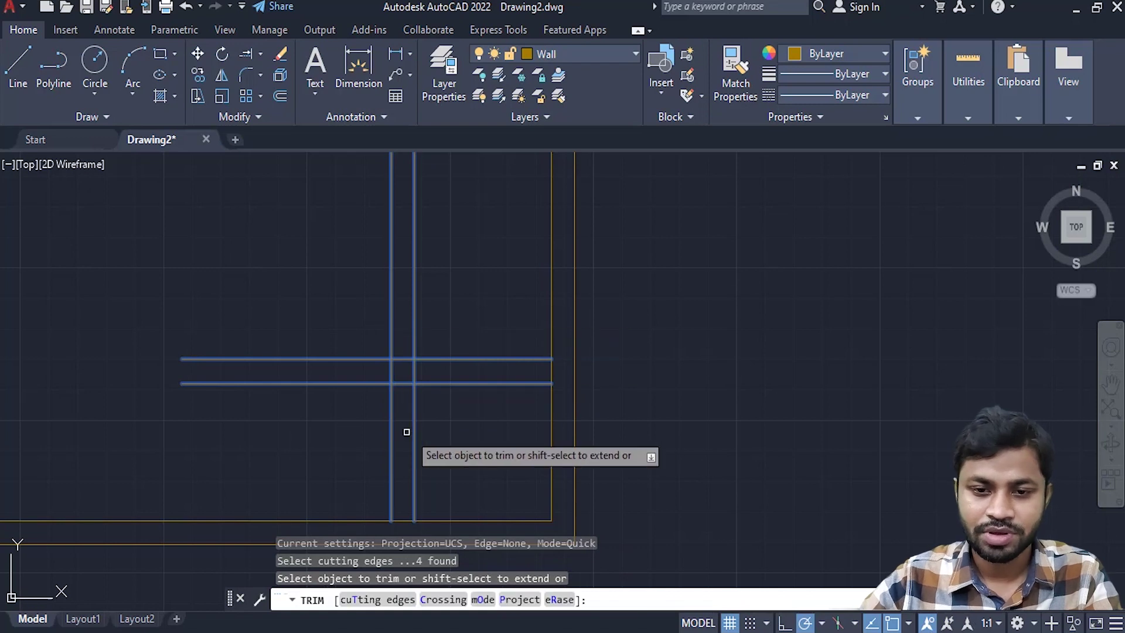
click(435, 439)
click(364, 407)
key(Return)
click(361, 415)
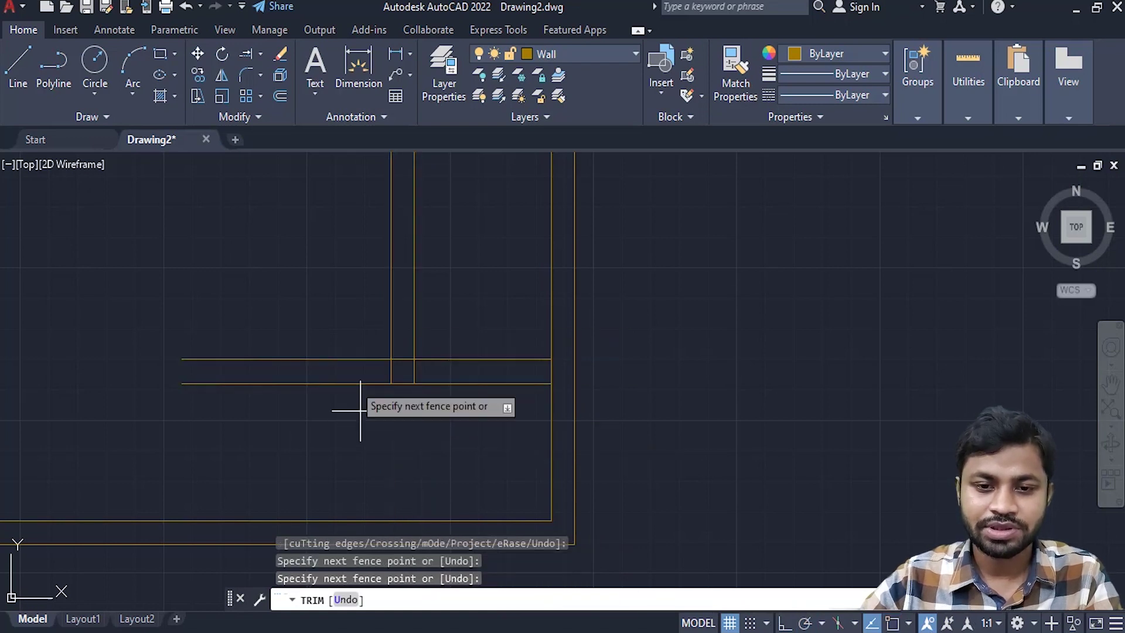
click(326, 314)
key(Return)
key(Return)
scroll(332, 369, down, 3)
scroll(342, 369, down, 2)
- At the next junction, trim the horizontal lines back to the vertical partition wall
middle_drag(414, 358, 444, 331)
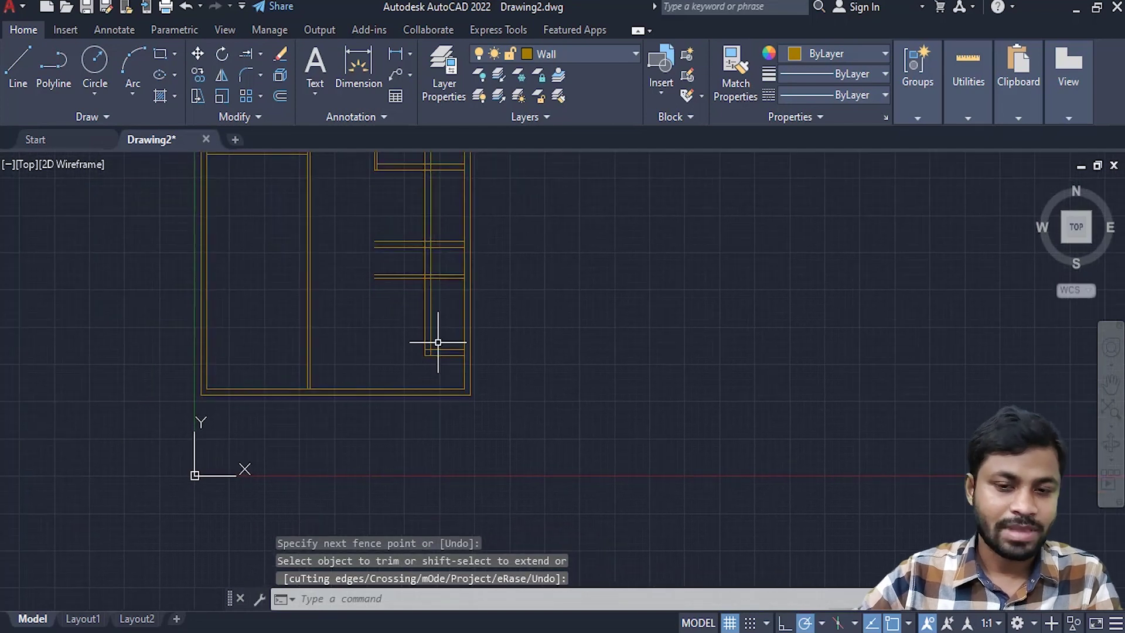
middle_drag(465, 294, 465, 347)
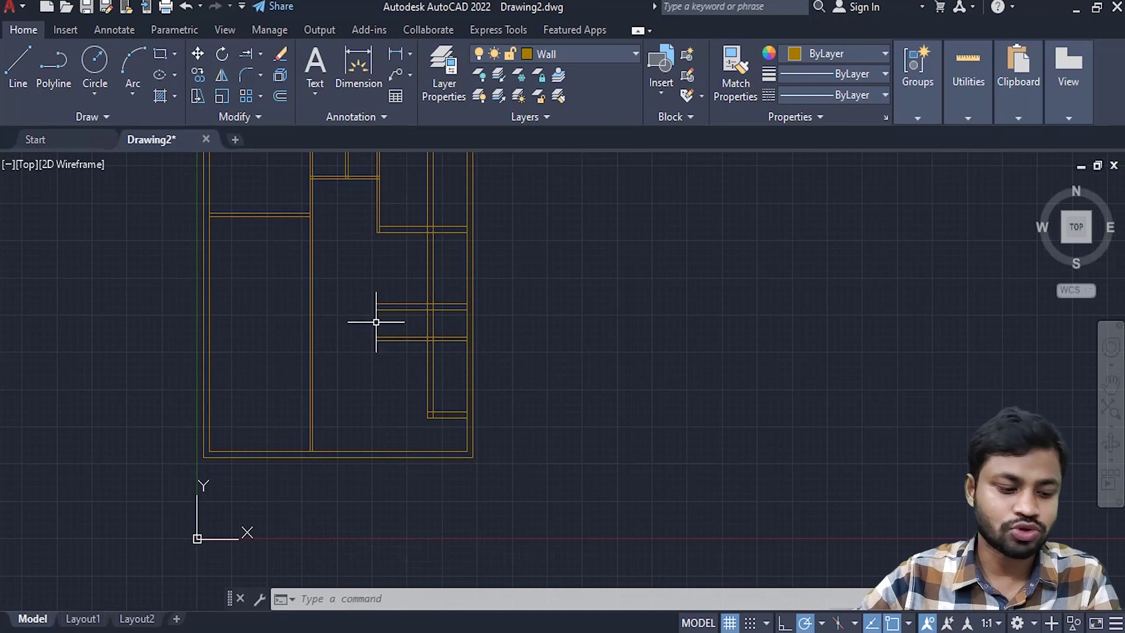
scroll(376, 320, up, 3)
scroll(400, 317, down, 1)
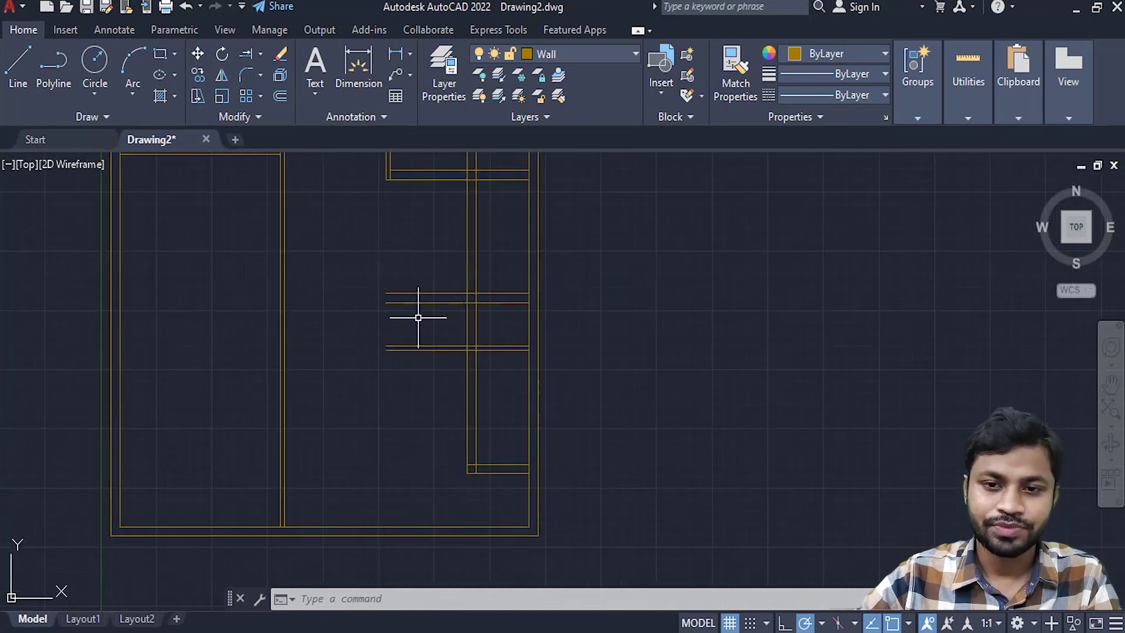
mouse_move(415, 315)
middle_down()
mouse_move(418, 334)
mouse_move(432, 334)
mouse_move(435, 306)
middle_up()
scroll(427, 344, down, 2)
scroll(435, 306, up, 5)
click(491, 335)
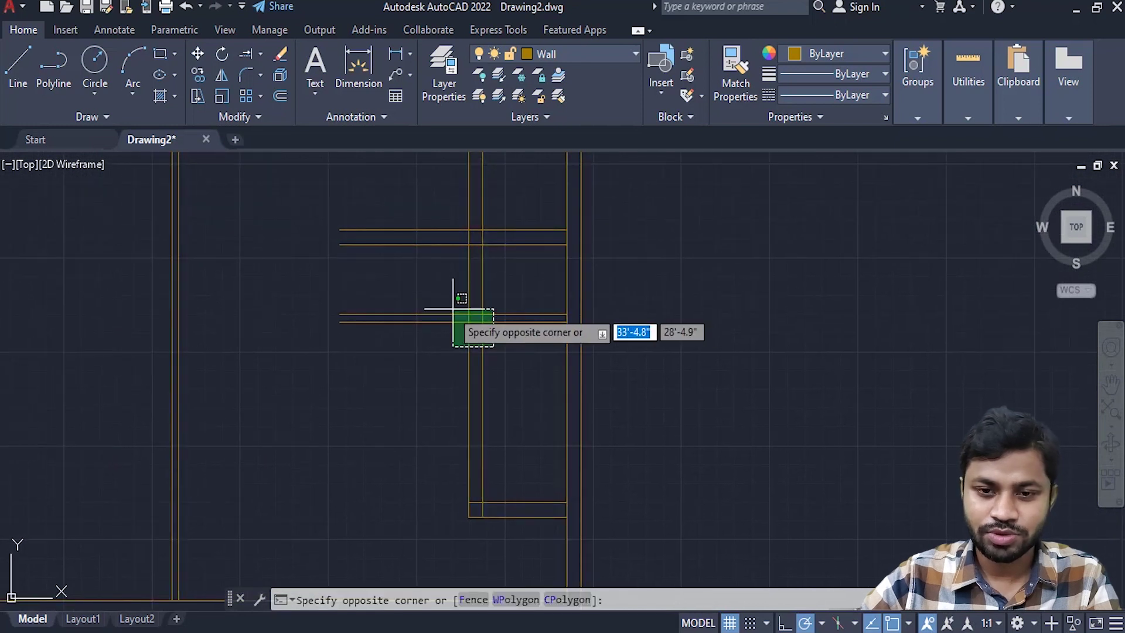
click(452, 309)
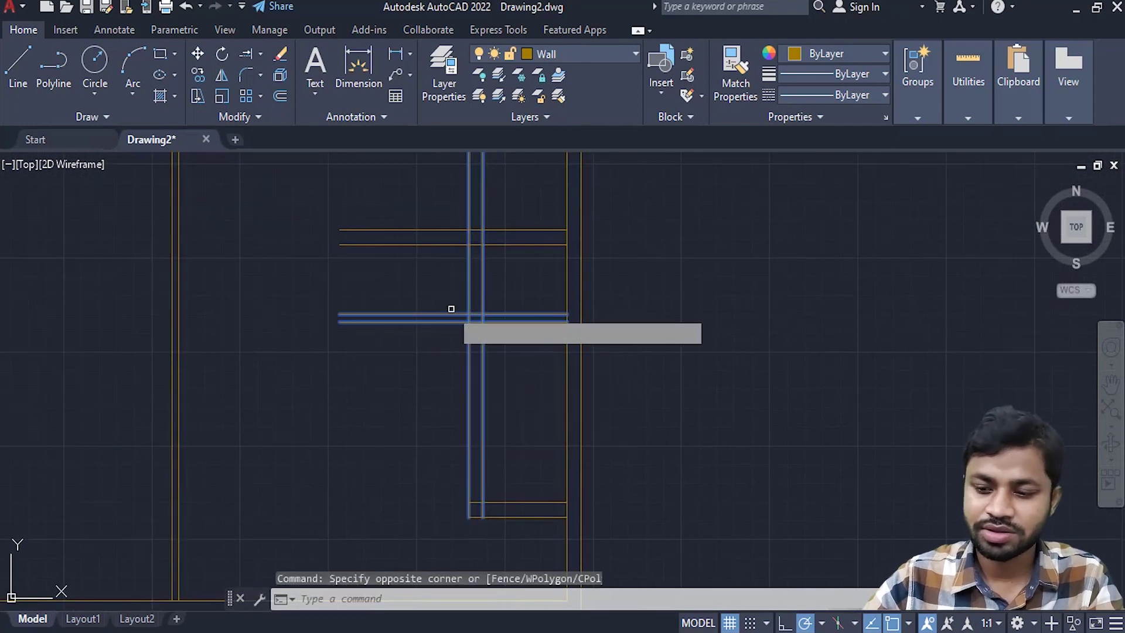
key(Return)
click(448, 340)
click(428, 306)
key(Return)
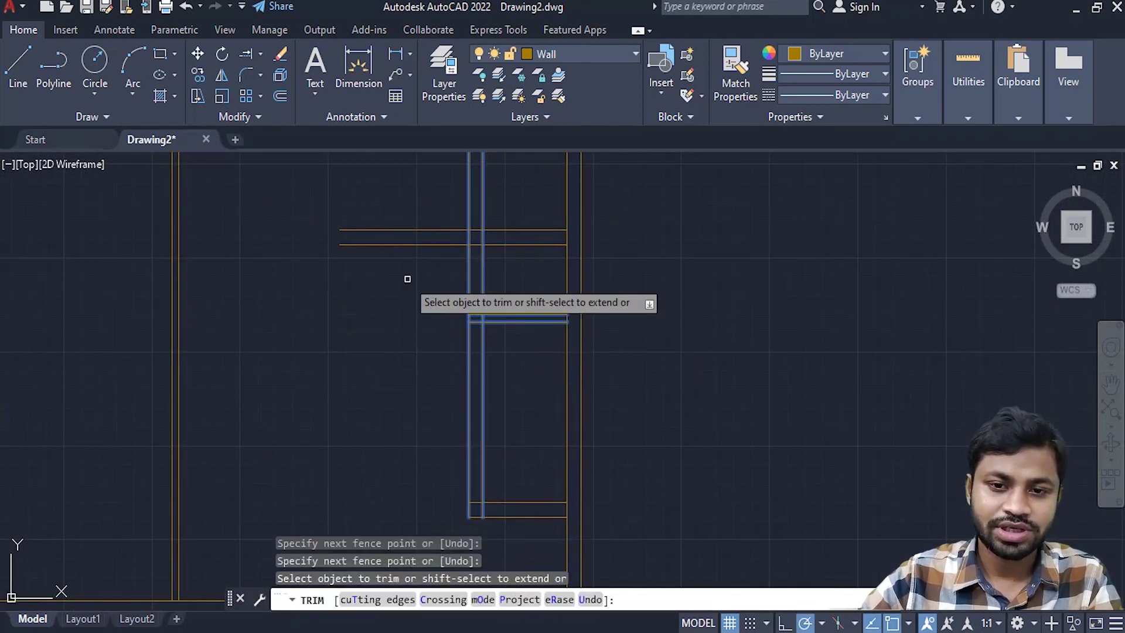
key(Escape)
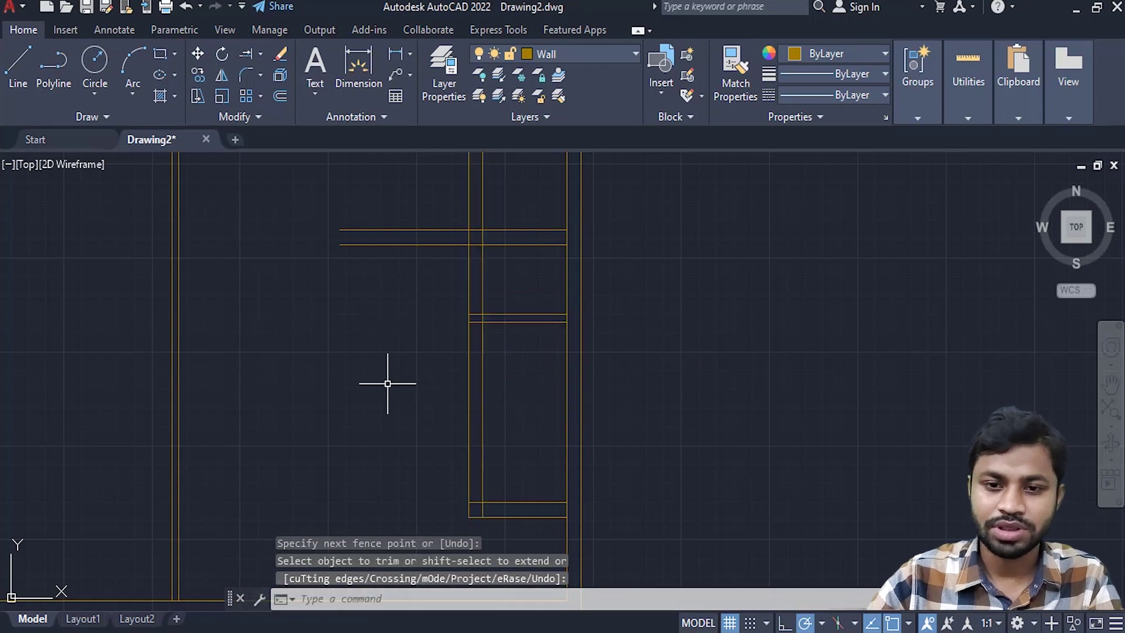
scroll(389, 387, down, 2)
middle_drag(389, 387, 464, 342)
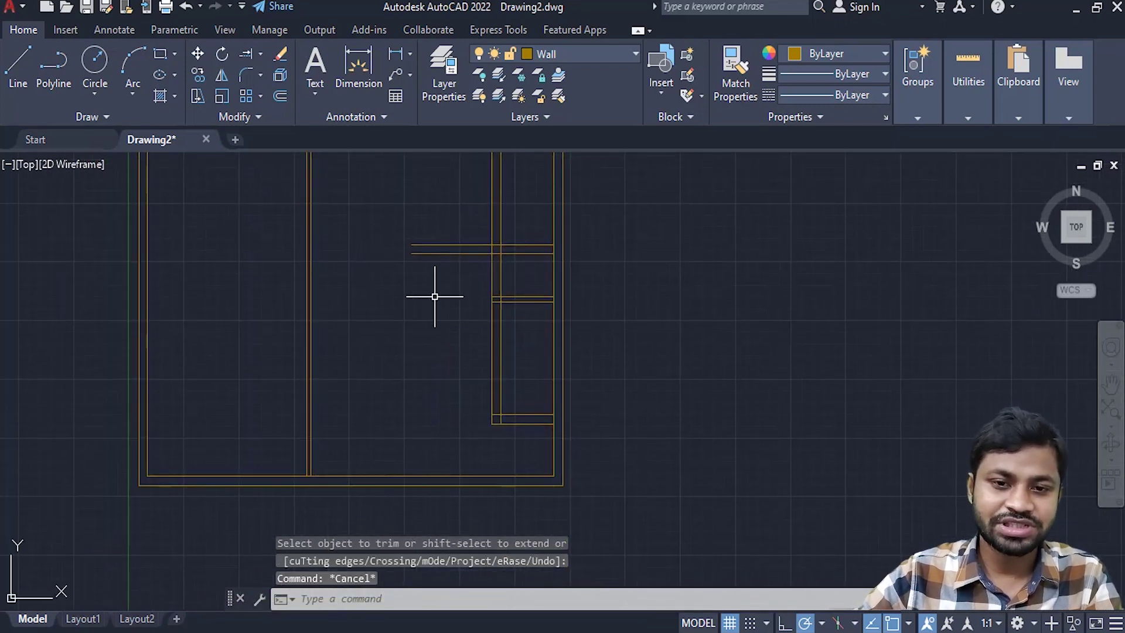
scroll(492, 324, up, 1)
scroll(492, 327, up, 1)
- Offset the interior wall line 11'10" to the left
click(489, 274)
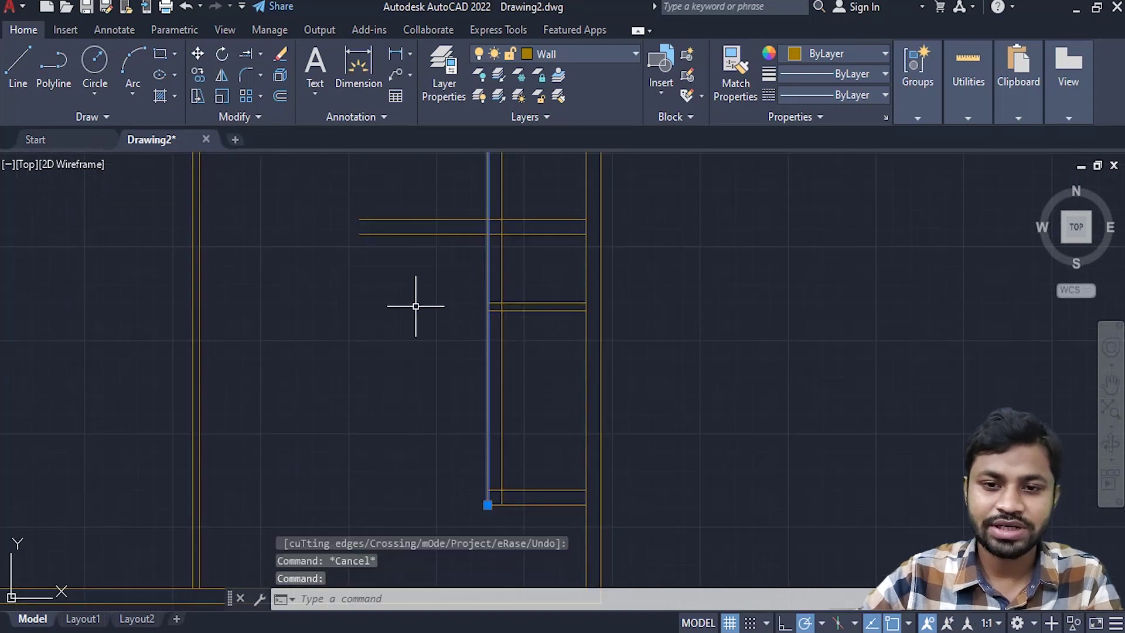
text(o)
key(Return)
text(11'10")
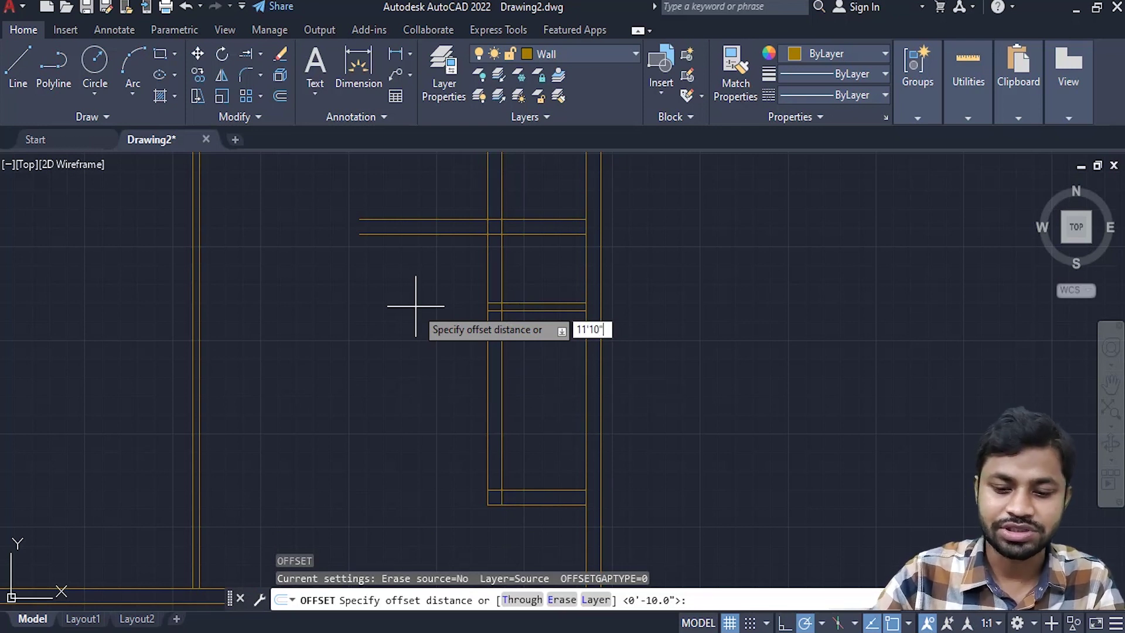
key(Return)
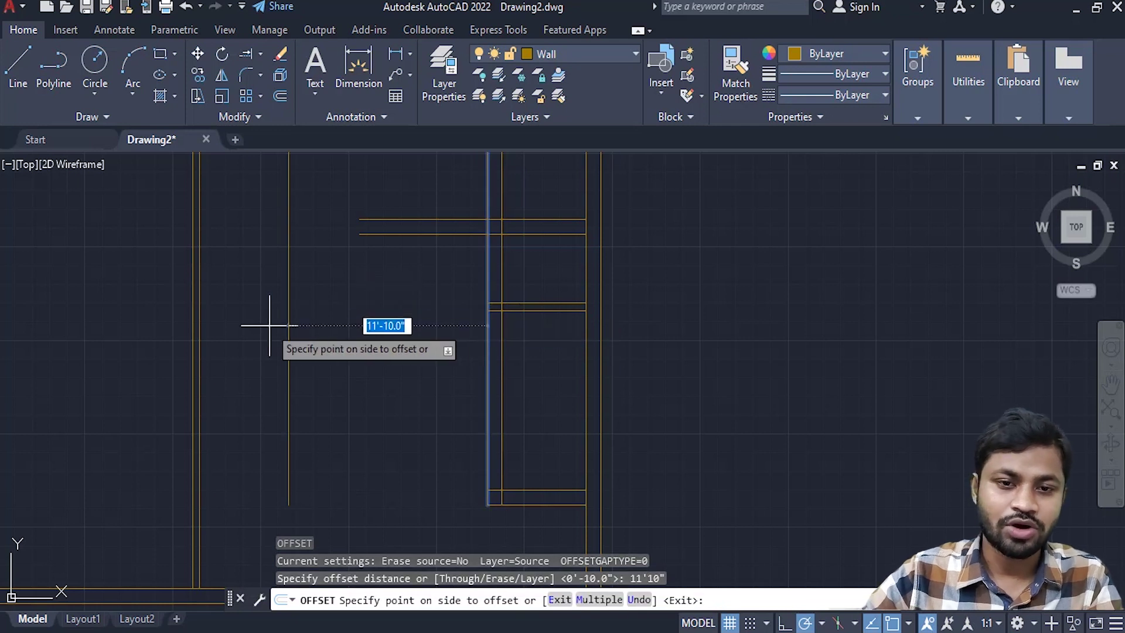
click(258, 322)
key(Return)
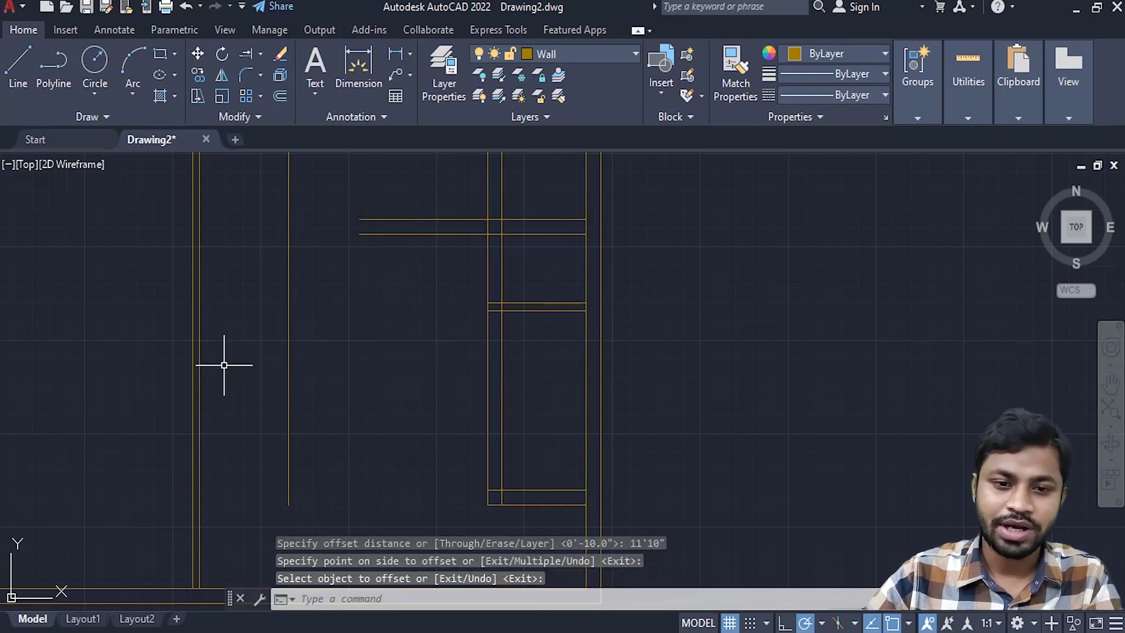
- Offset the new line 10" further left to form the wall's second face
click(289, 354)
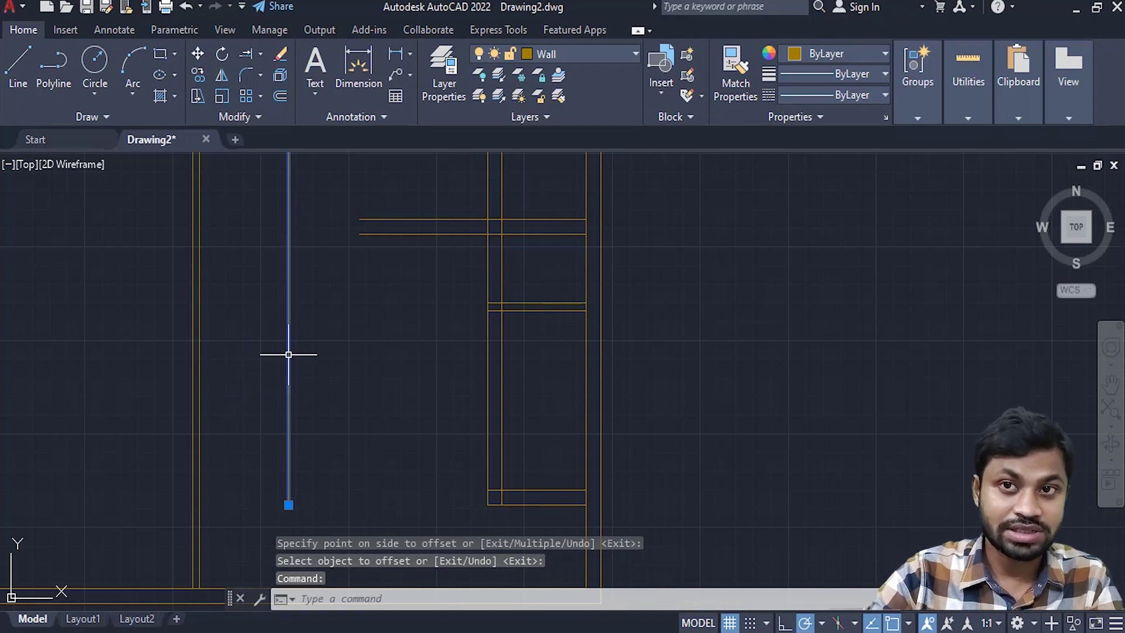
text(o)
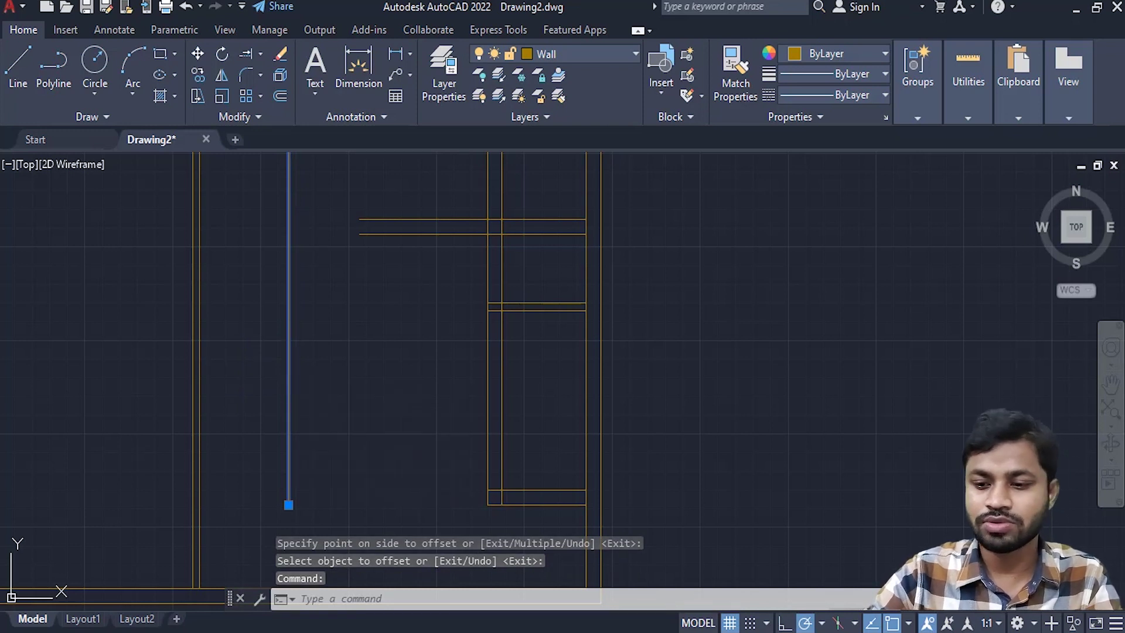
key(Return)
text(10)
key(Return)
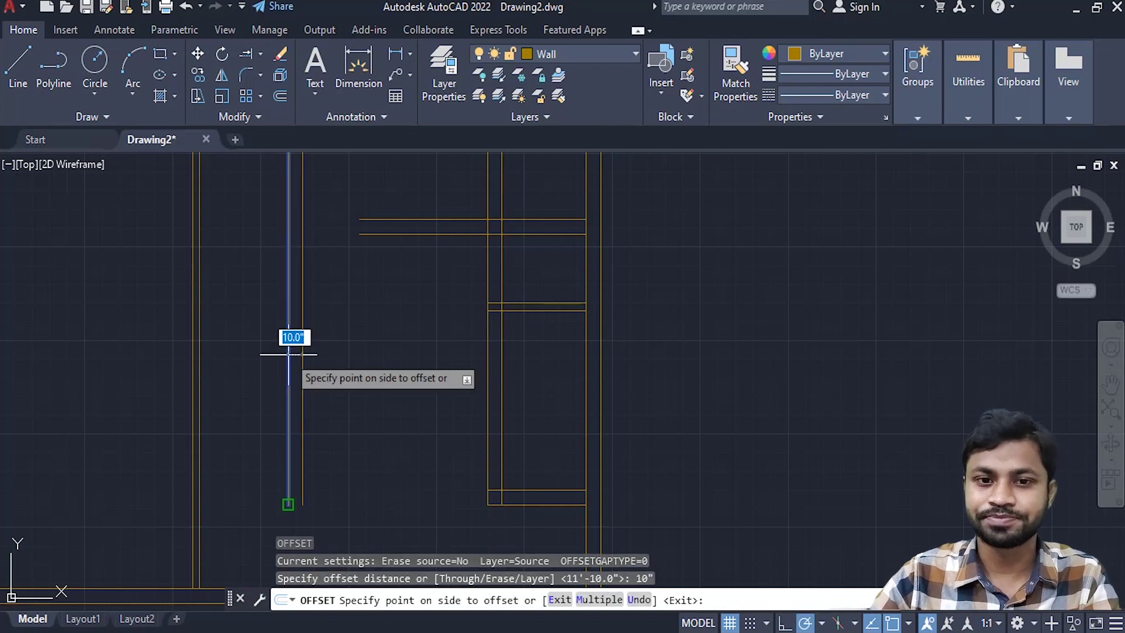
click(242, 344)
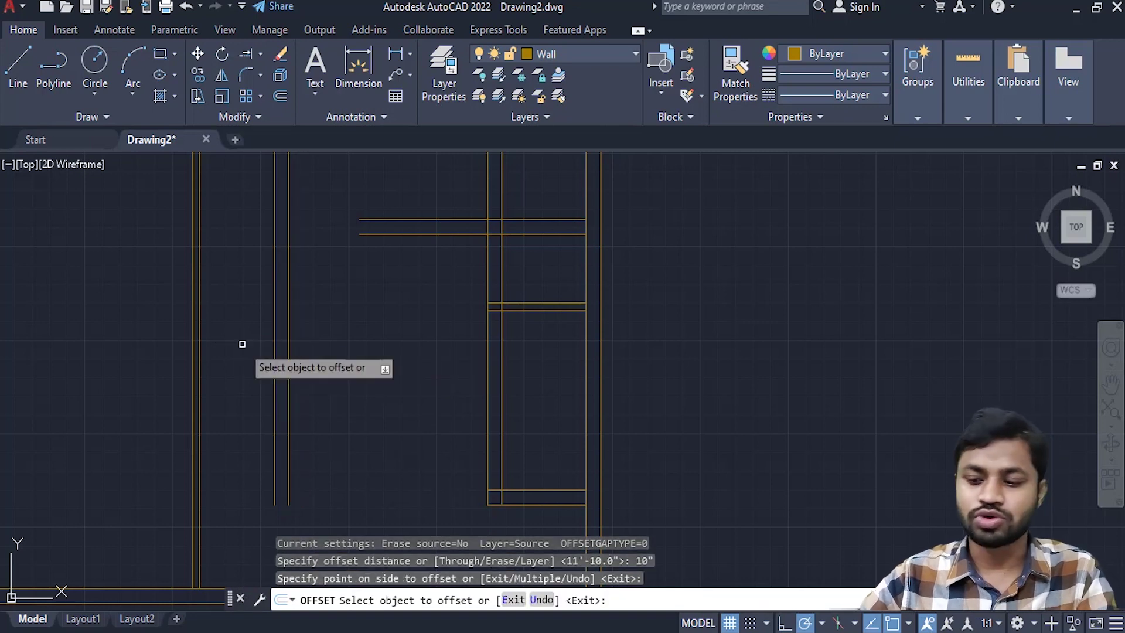
key(Return)
middle_drag(408, 303, 418, 413)
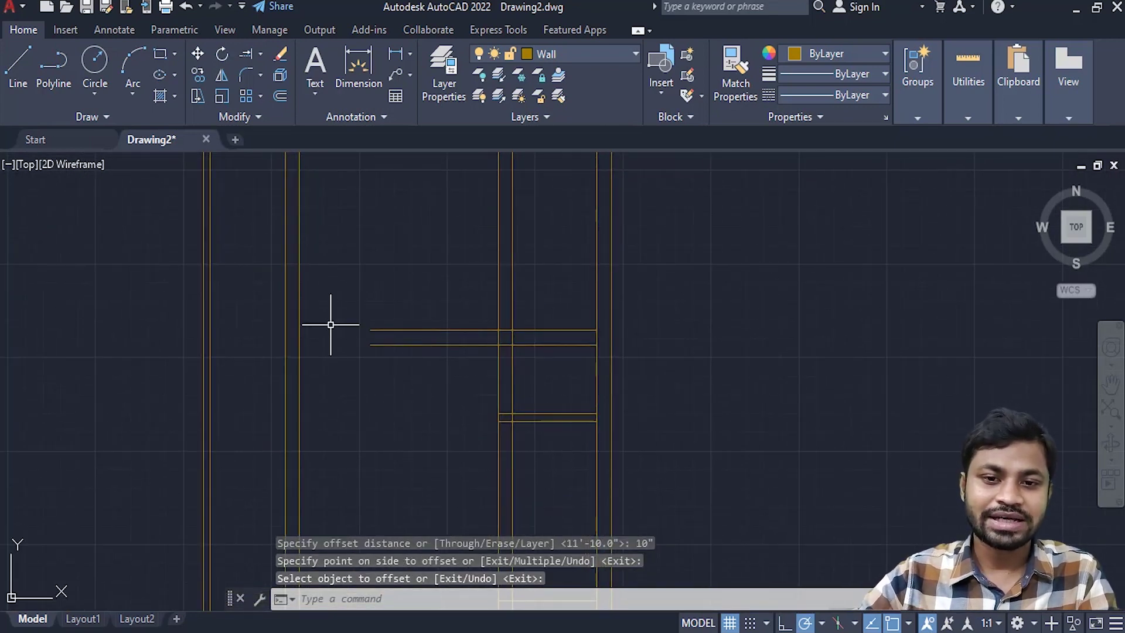
scroll(352, 386, down, 2)
scroll(351, 352, down, 3)
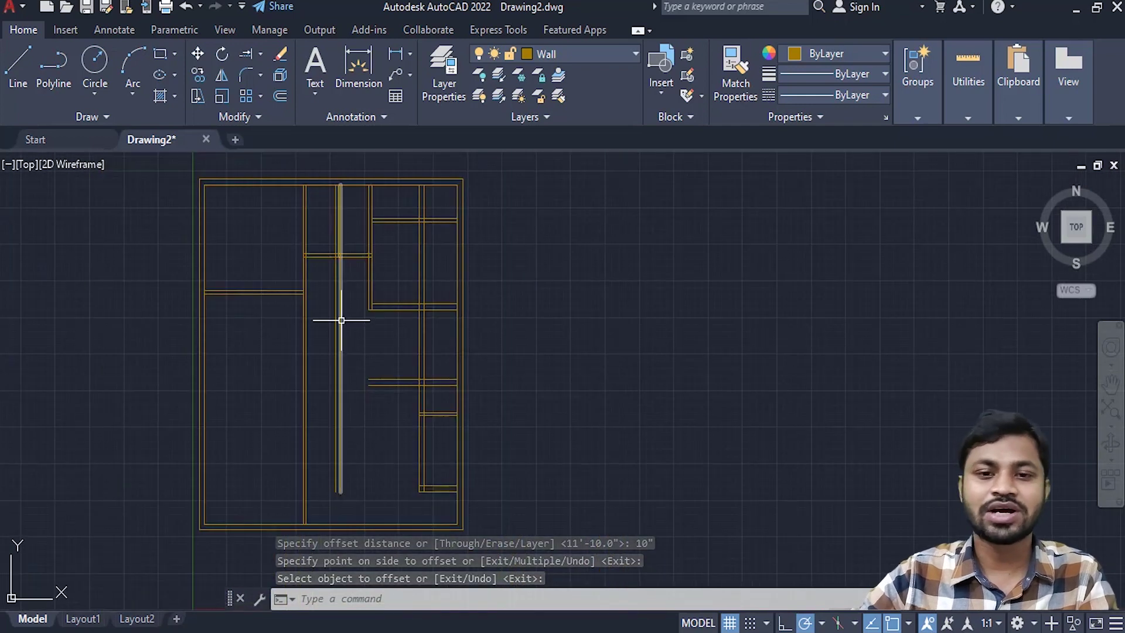
scroll(346, 344, up, 5)
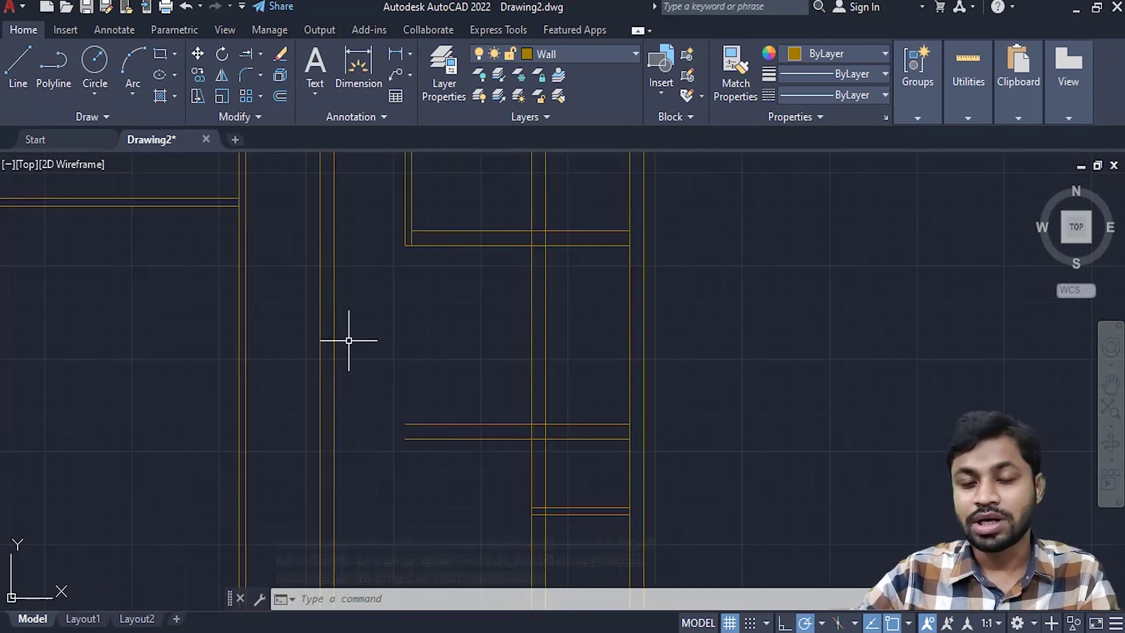
middle_drag(348, 341, 347, 319)
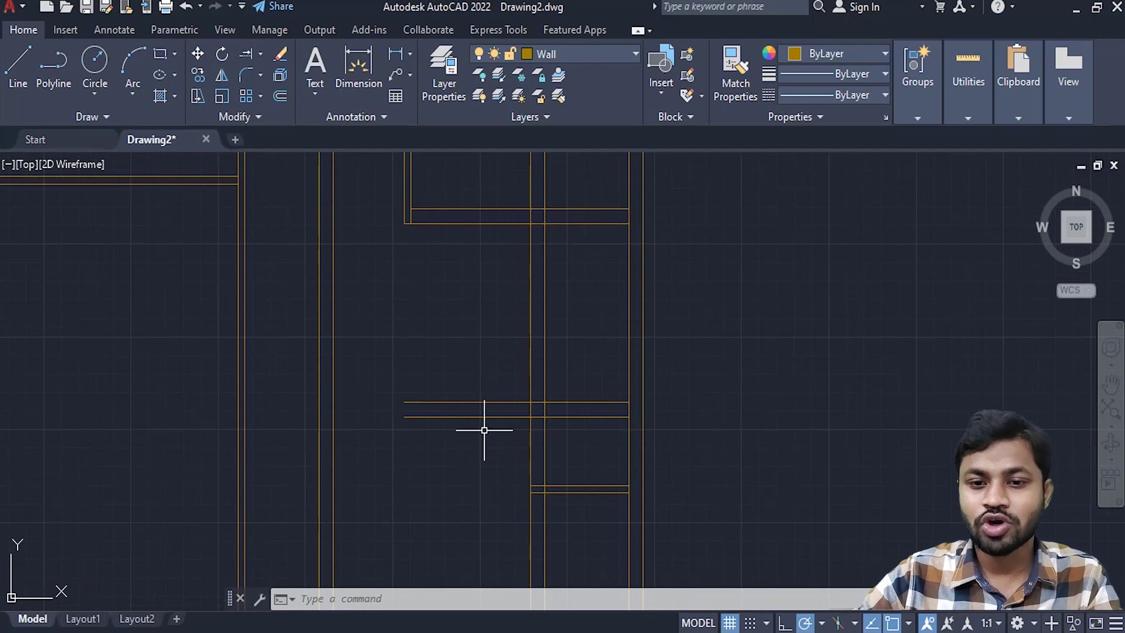
mouse_move(430, 413)
middle_down()
mouse_move(434, 371)
mouse_move(479, 287)
middle_up()
scroll(419, 410, down, 2)
scroll(423, 418, up, 2)
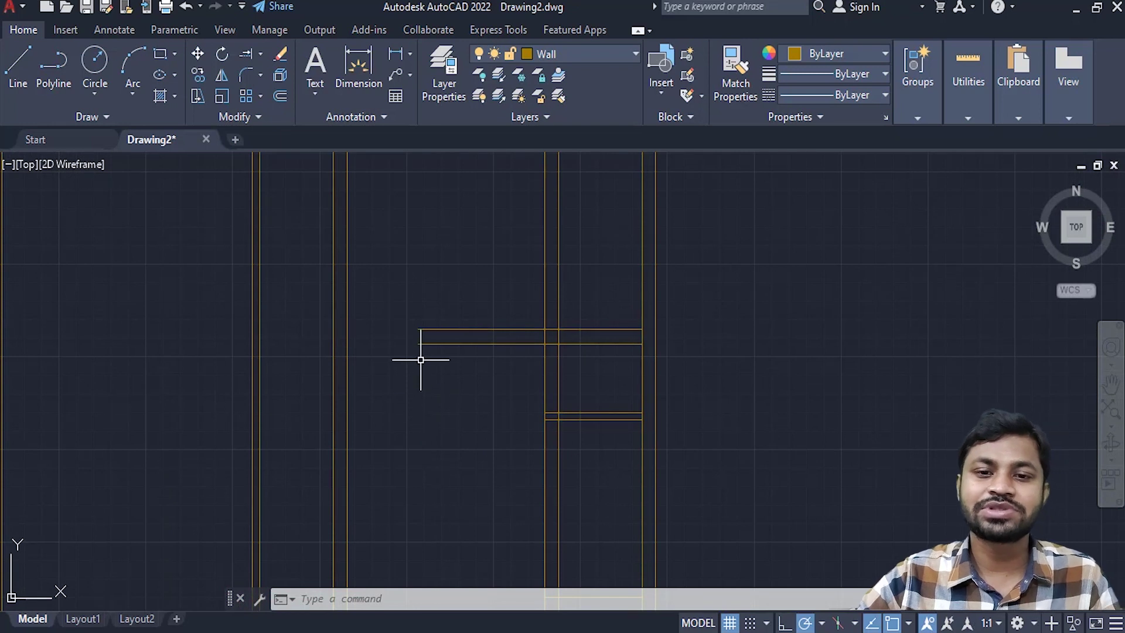
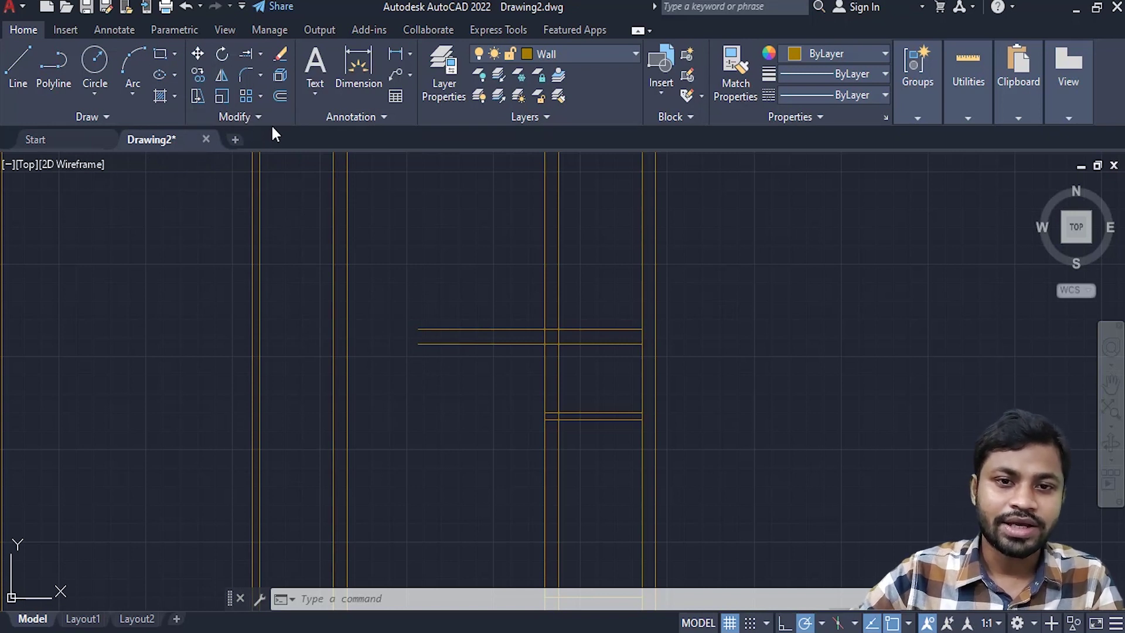
- Chamfer the outer vertical and horizontal wall lines into a sharp top-left corner
click(259, 76)
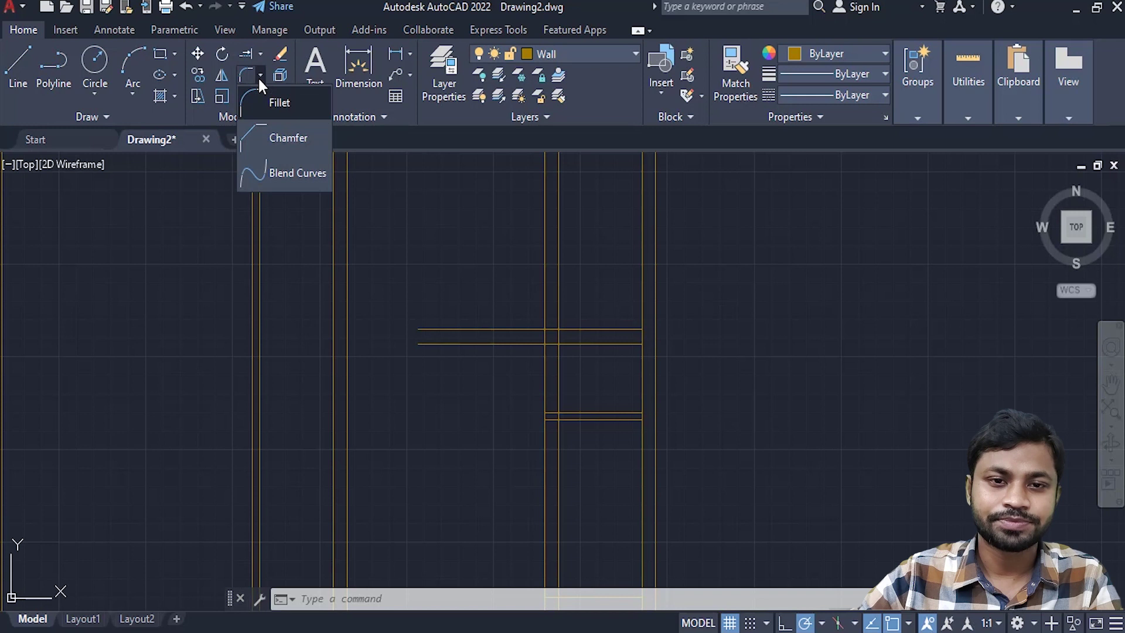
click(290, 137)
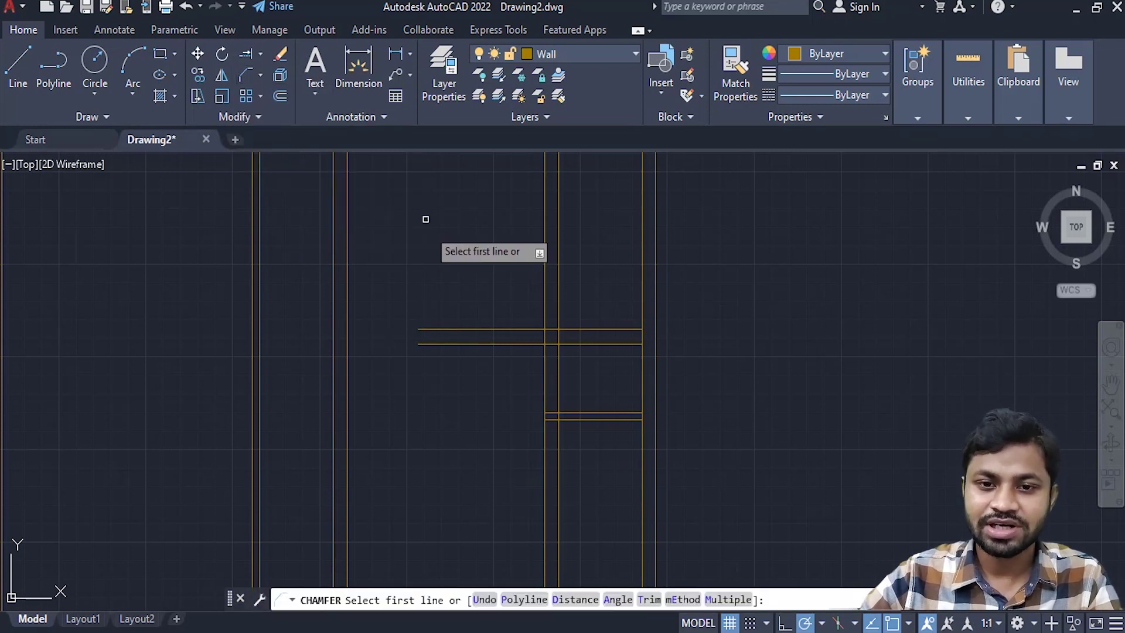
click(334, 382)
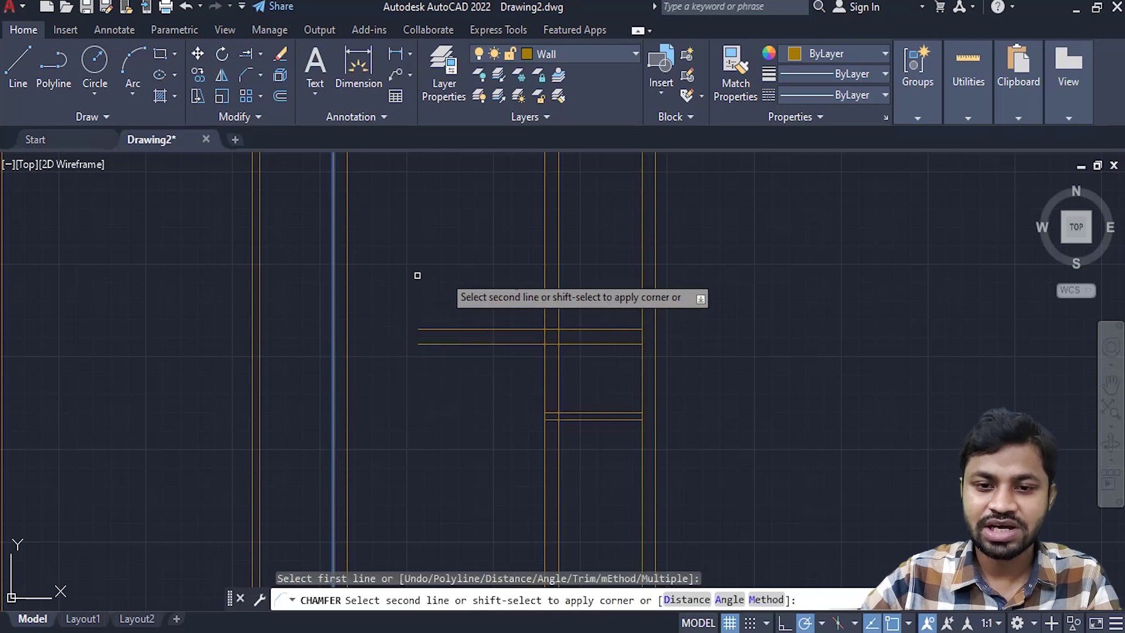
click(452, 331)
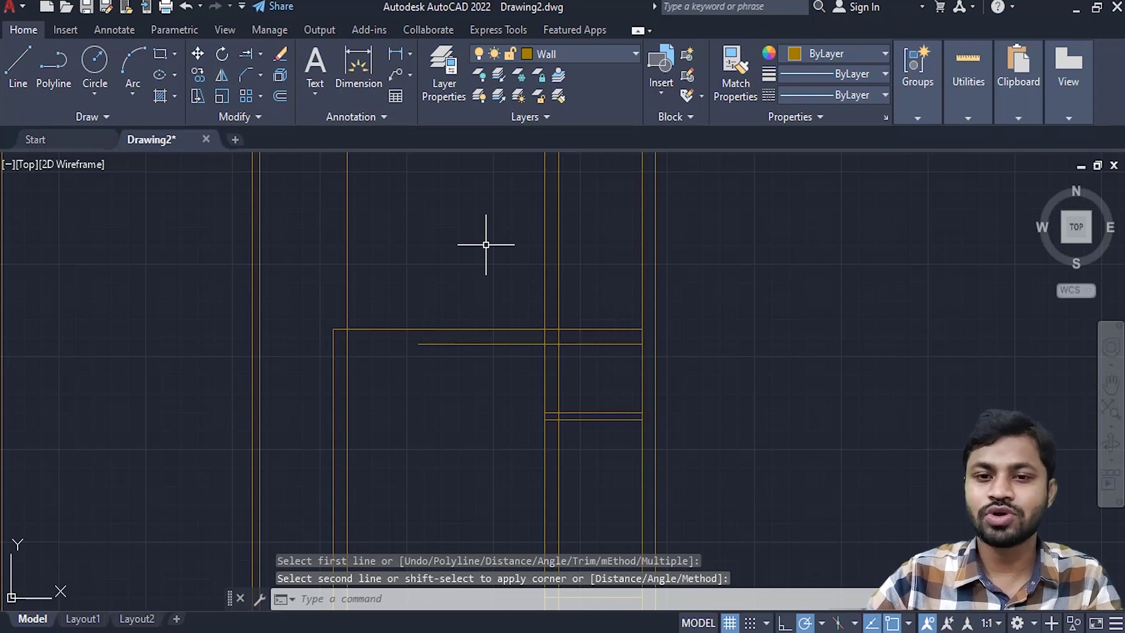
- Repeat the chamfer to join the inner vertical and horizontal wall lines
key(Return)
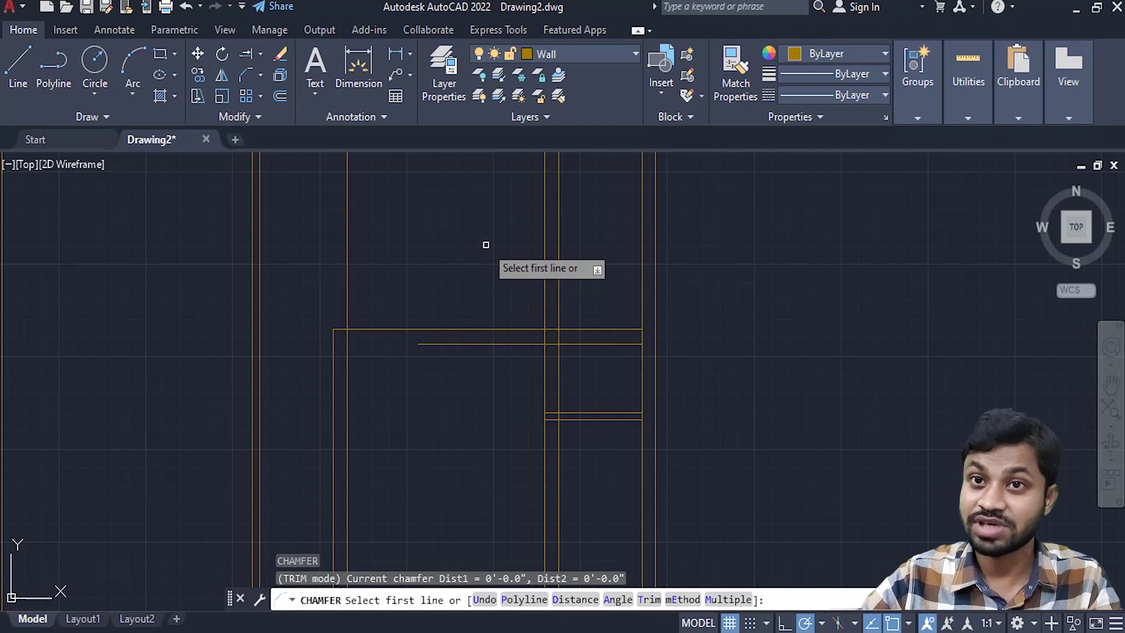
click(347, 418)
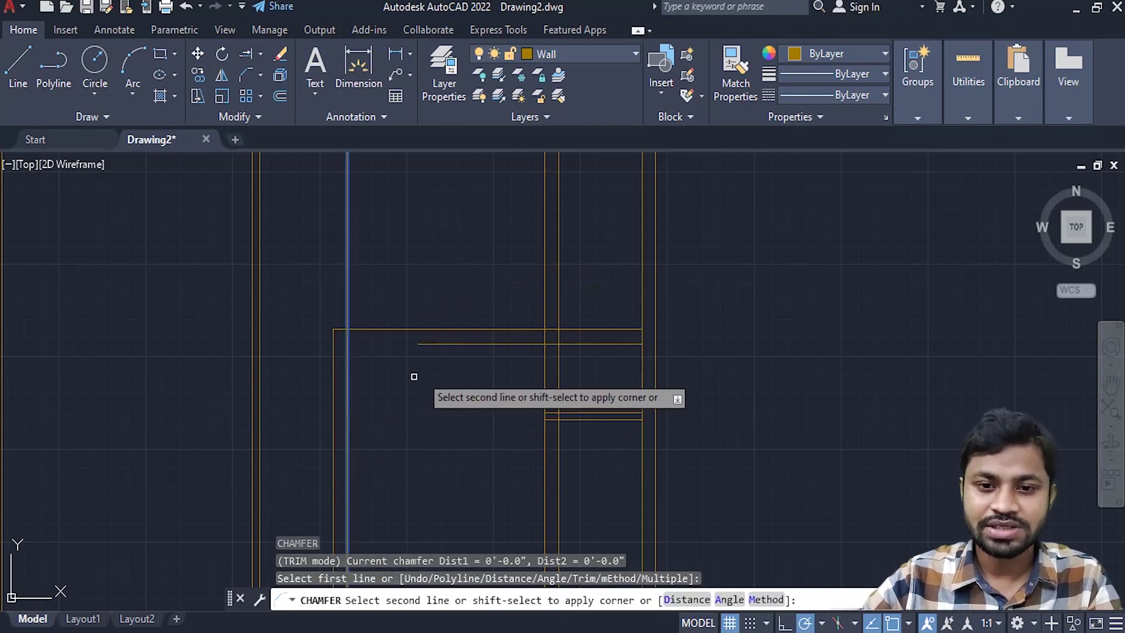
click(453, 345)
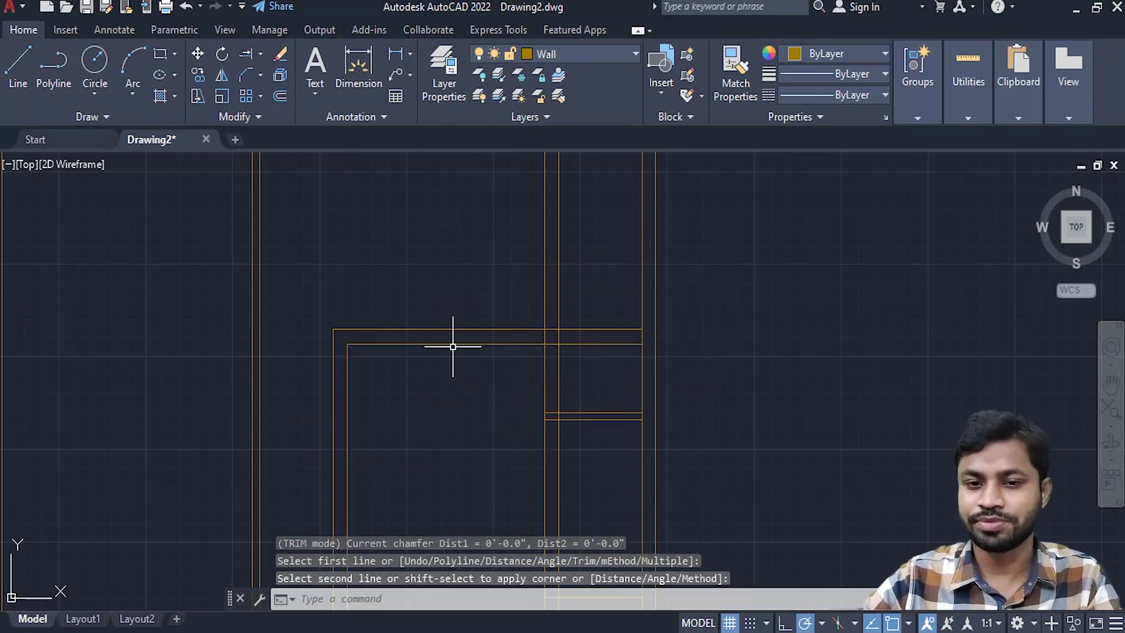
key(Return)
- Cancel the leftover chamfer and zoom in on the interior wall junction
scroll(429, 402, down, 5)
scroll(442, 387, down, 3)
middle_drag(455, 415, 453, 403)
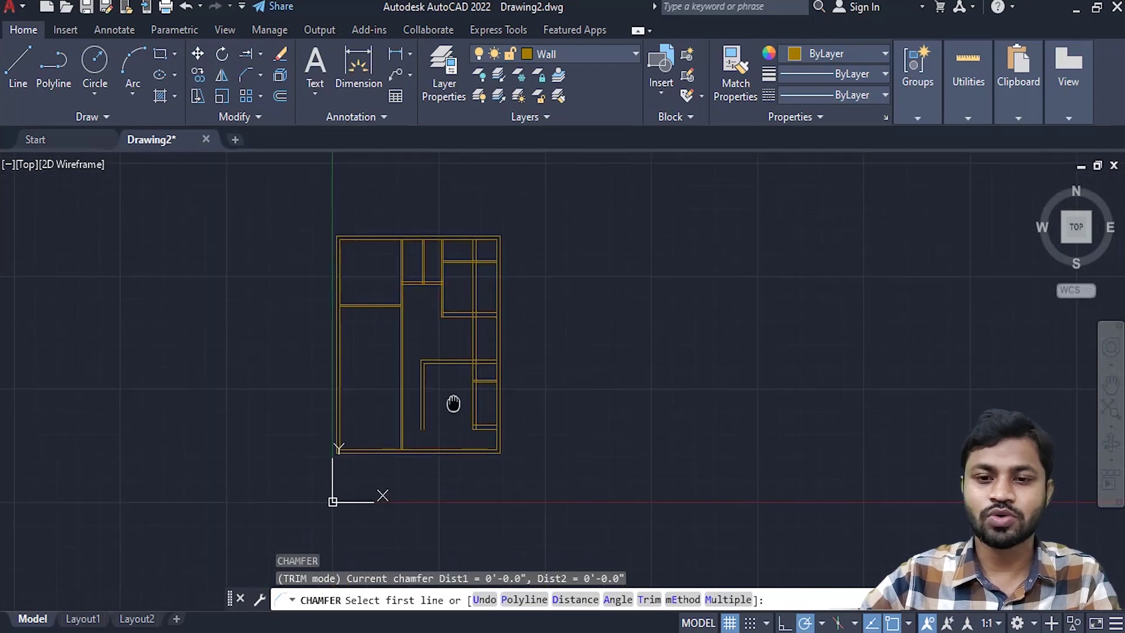
scroll(447, 342, up, 2)
scroll(447, 322, up, 2)
middle_drag(447, 322, 464, 327)
scroll(458, 333, up, 2)
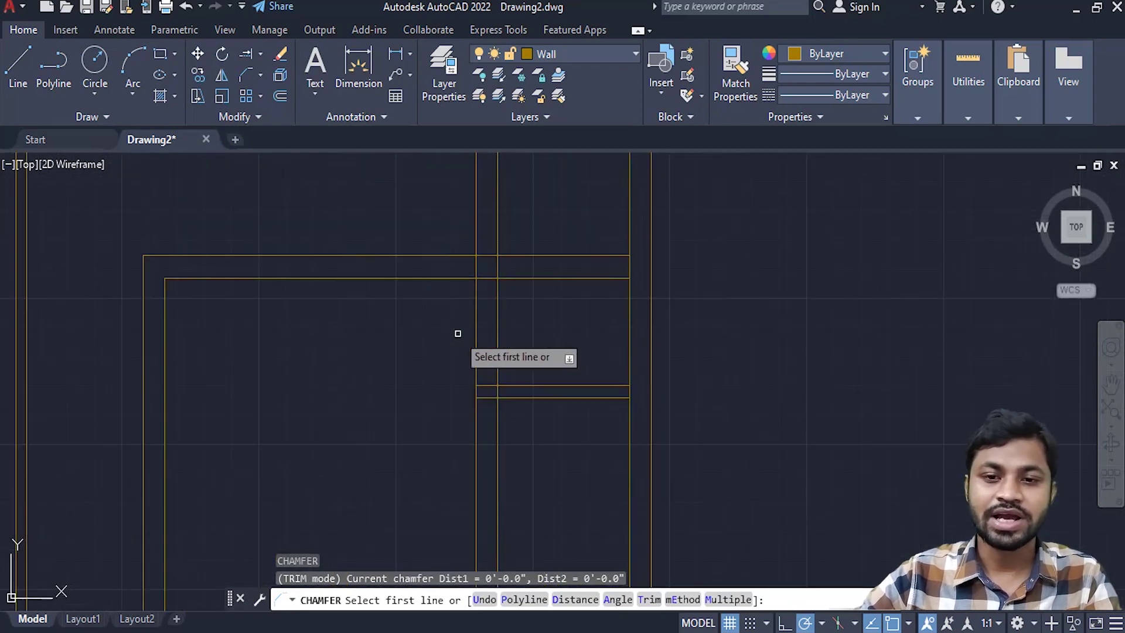
scroll(458, 334, up, 2)
key(Escape)
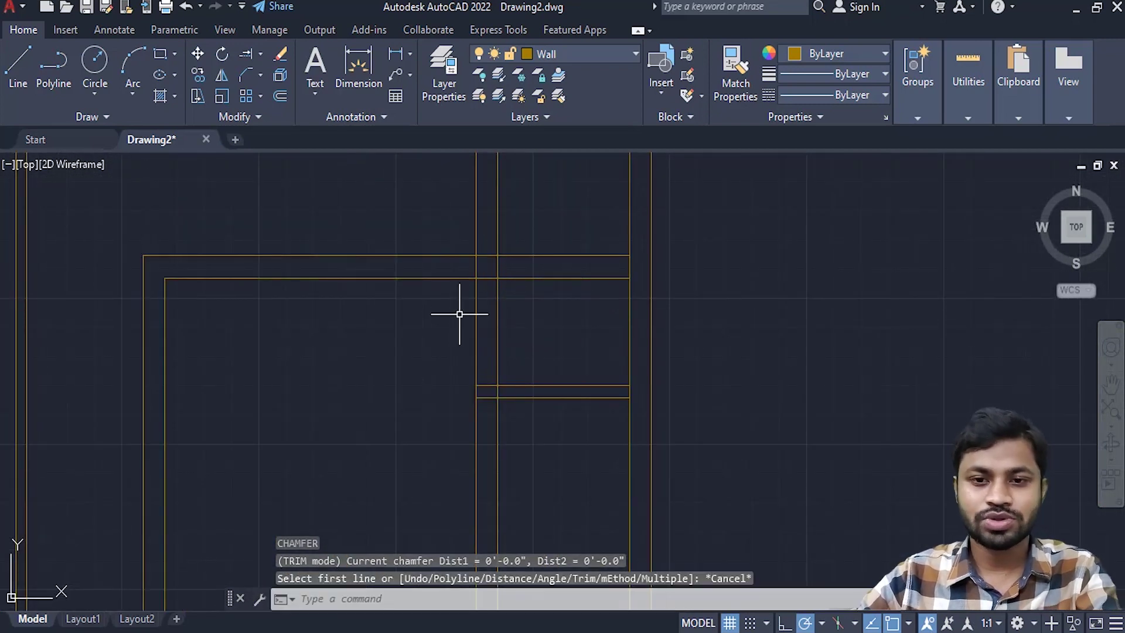
middle_drag(467, 296, 420, 369)
scroll(501, 368, up, 2)
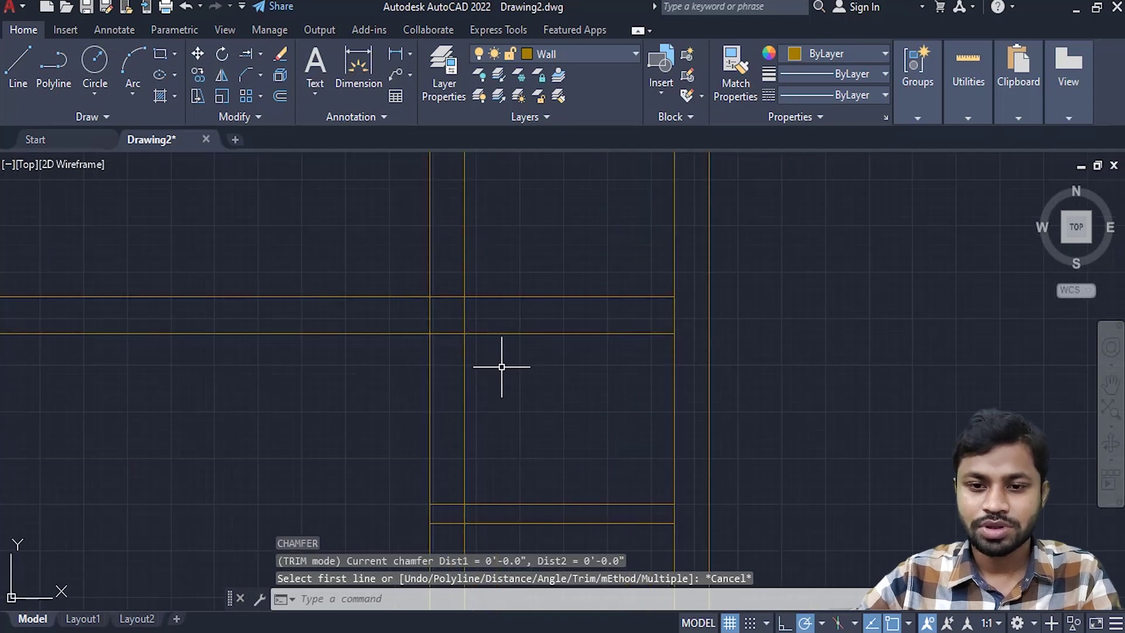
- Trim the two vertical wall lines back to the horizontal wall, forming a T-junction
click(501, 368)
click(417, 325)
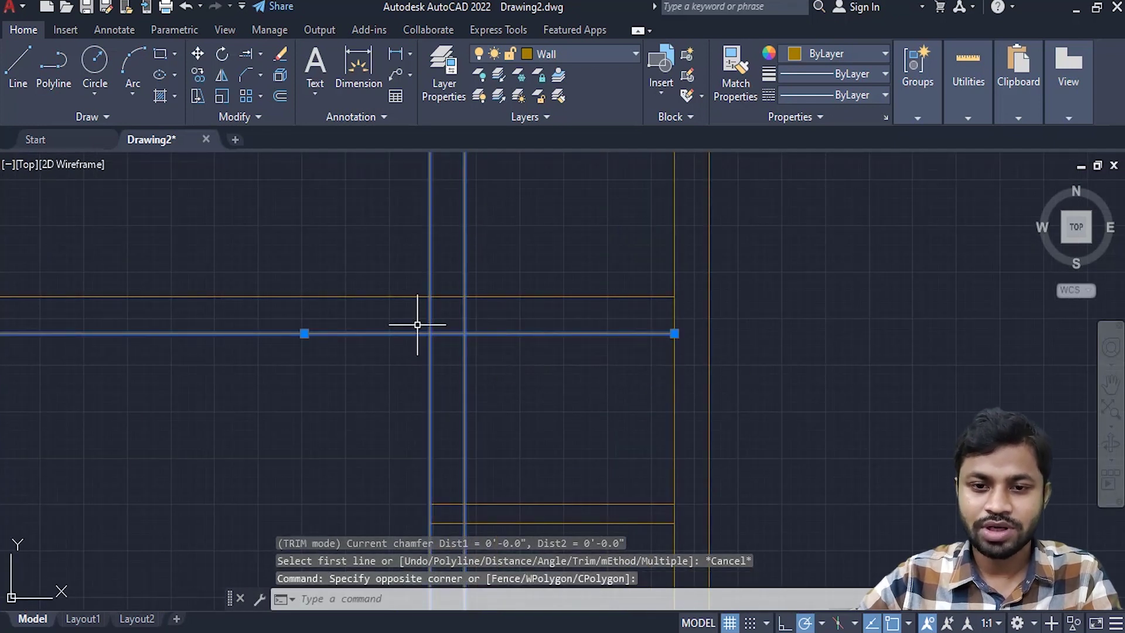
text(tr)
key(Return)
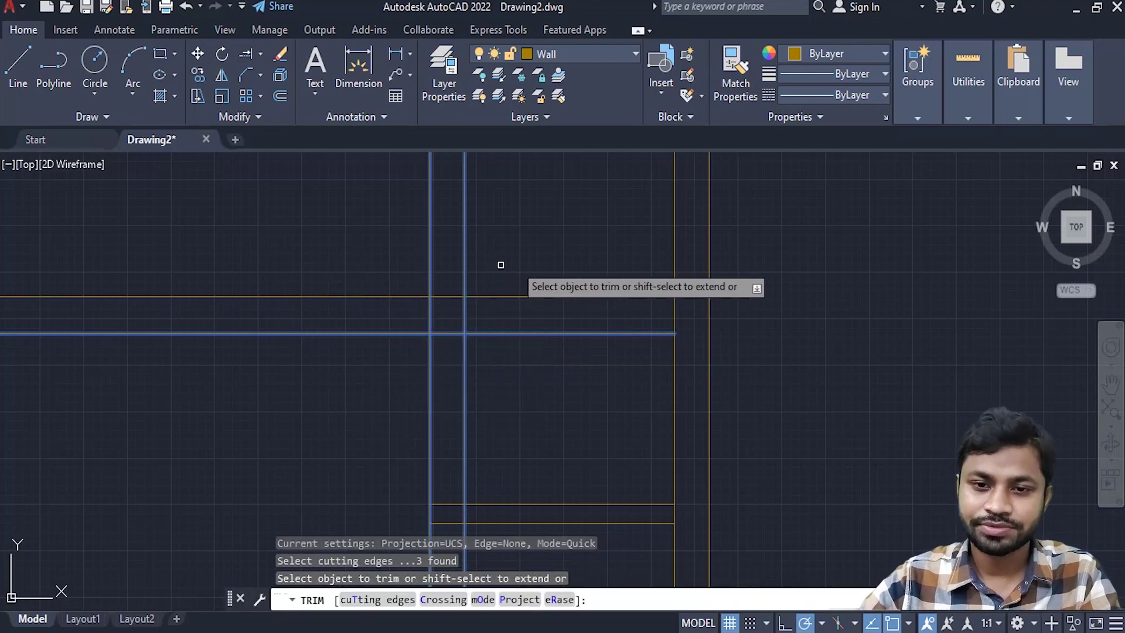
click(500, 264)
click(389, 221)
key(Return)
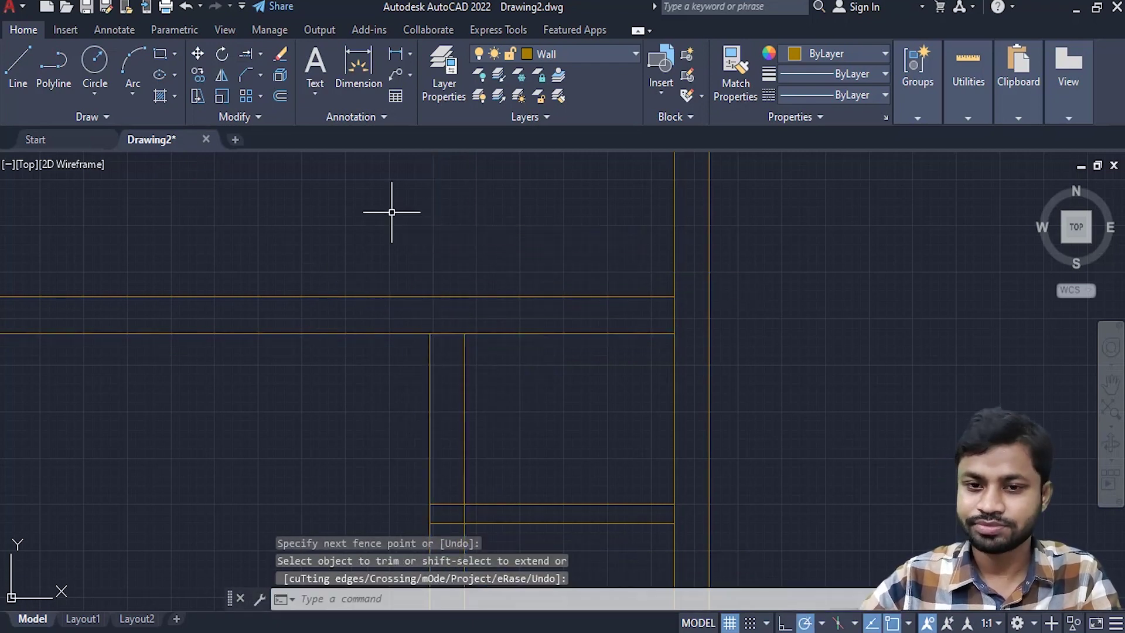
scroll(415, 289, down, 3)
scroll(420, 314, down, 3)
middle_drag(459, 337, 453, 311)
scroll(455, 259, up, 2)
middle_drag(455, 259, 455, 296)
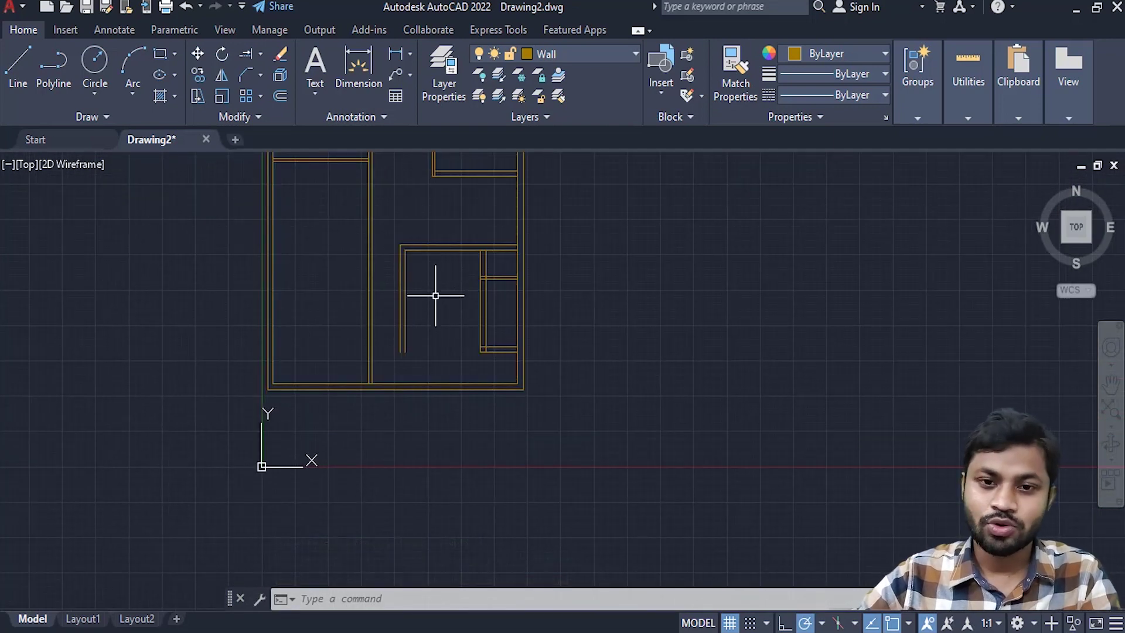
- Offset the room's top inner wall line 11'10" downward into the room
scroll(435, 296, up, 4)
middle_drag(436, 296, 440, 326)
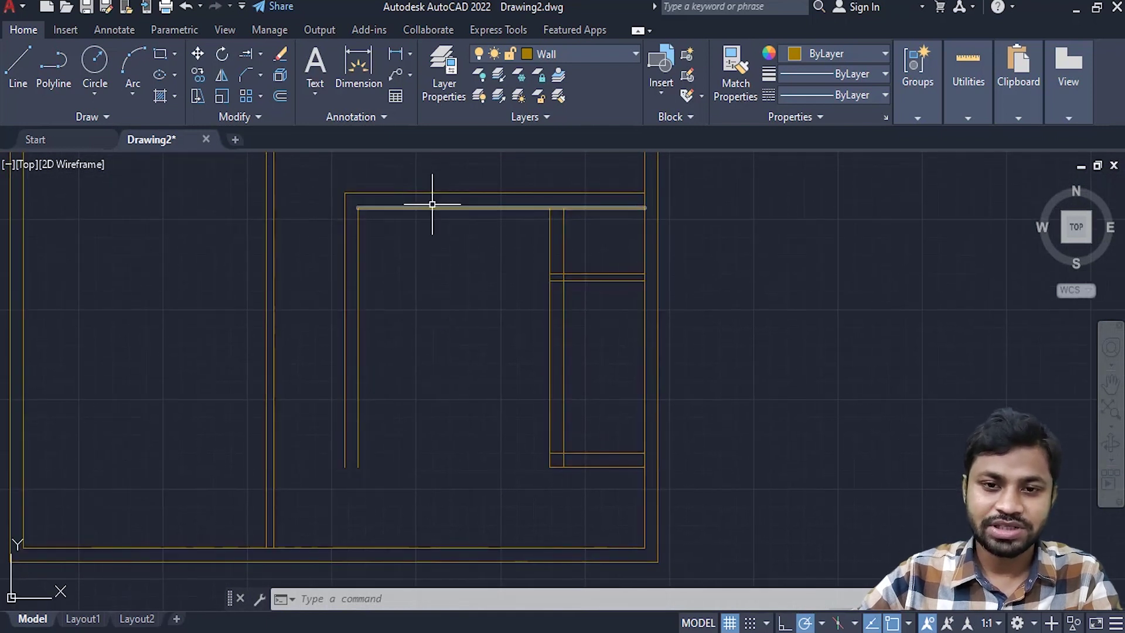
click(441, 193)
click(430, 241)
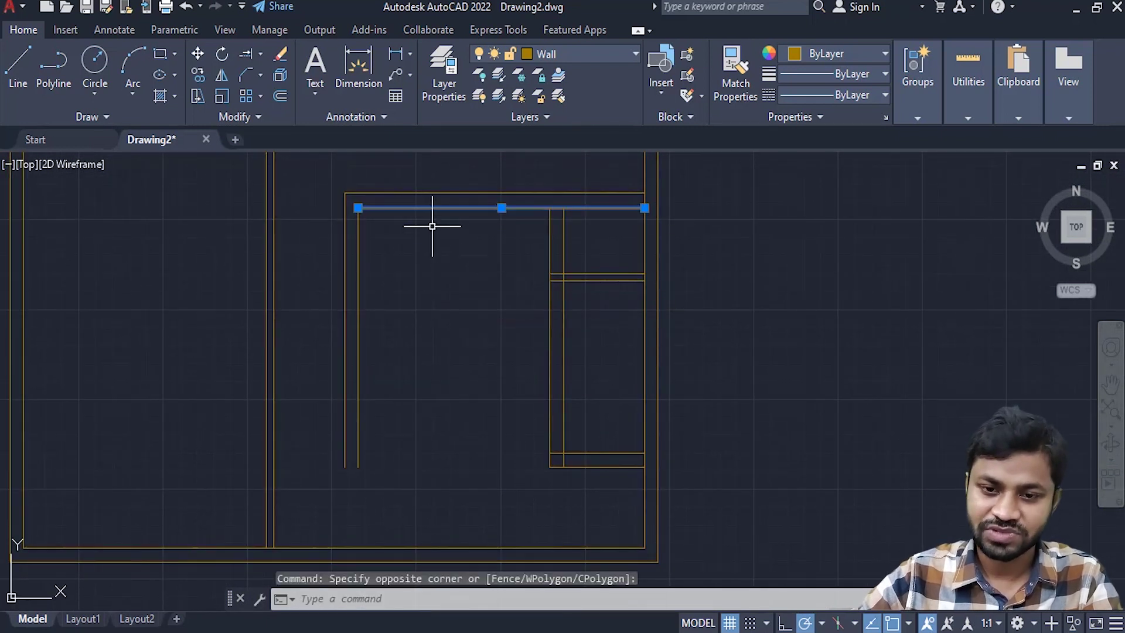
text(o)
key(Return)
text(11'10")
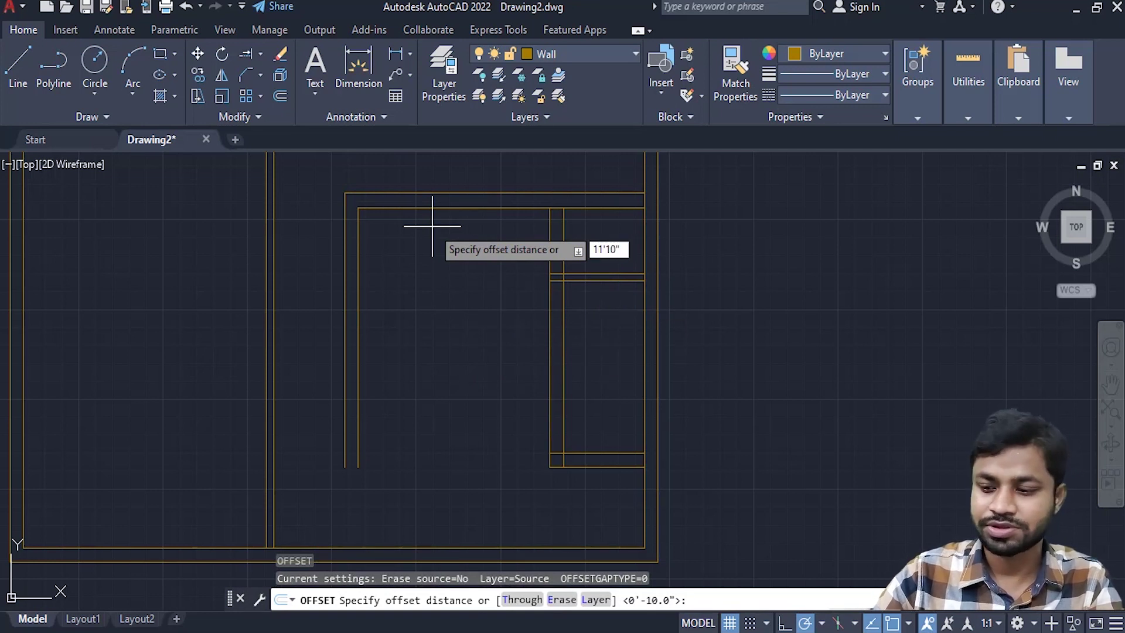
key(Return)
click(432, 208)
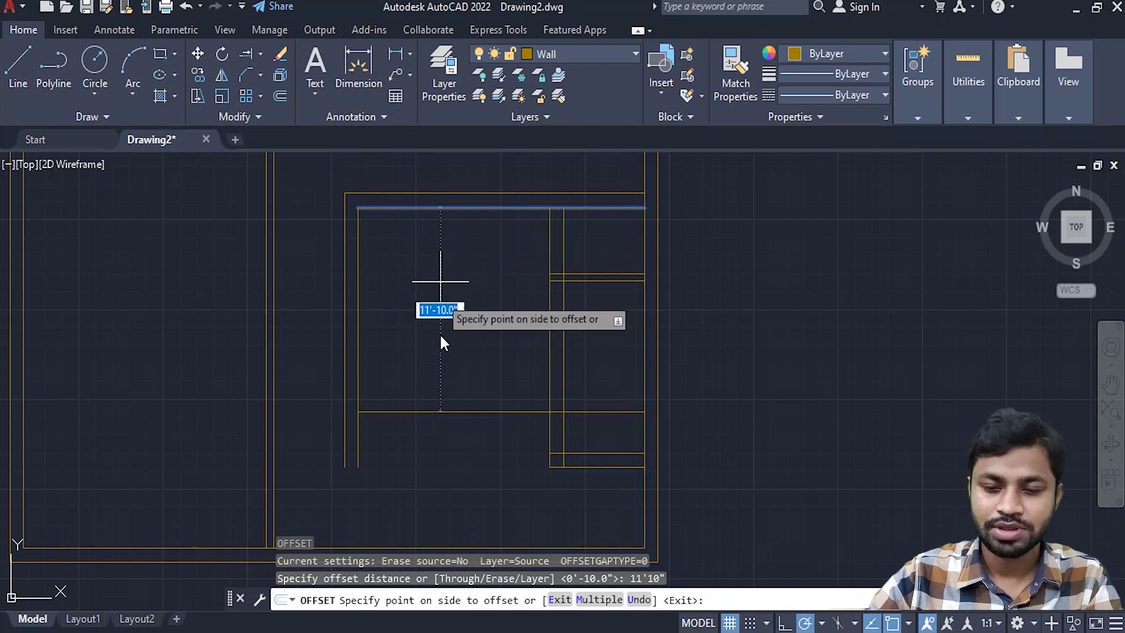
click(460, 450)
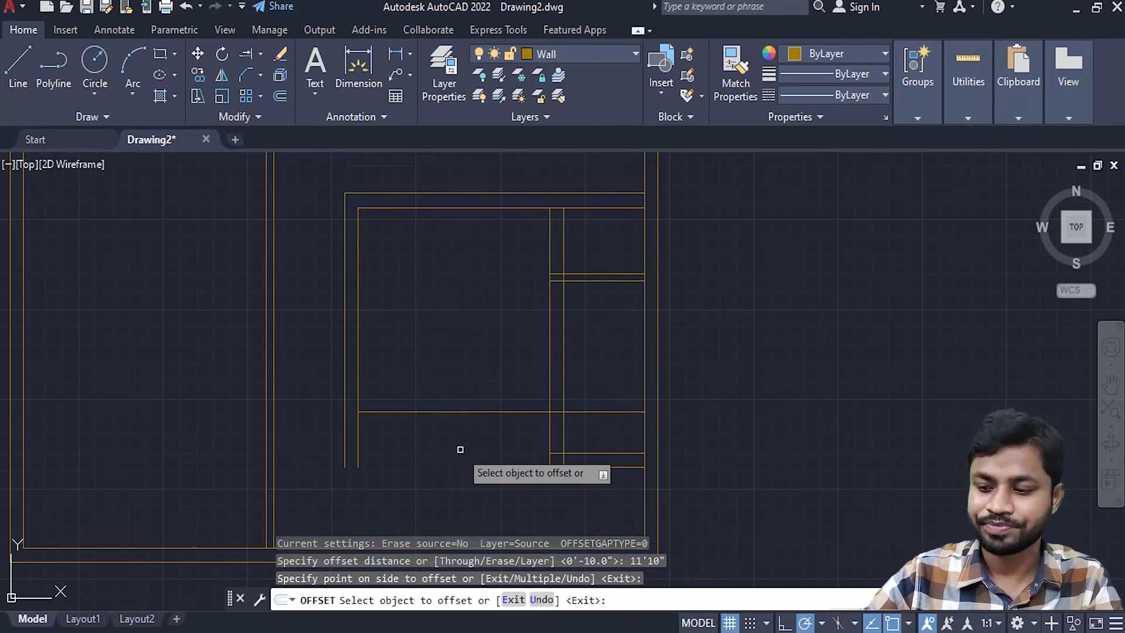
key(Return)
- Offset the new line 10" below itself to give the wall its thickness
click(465, 411)
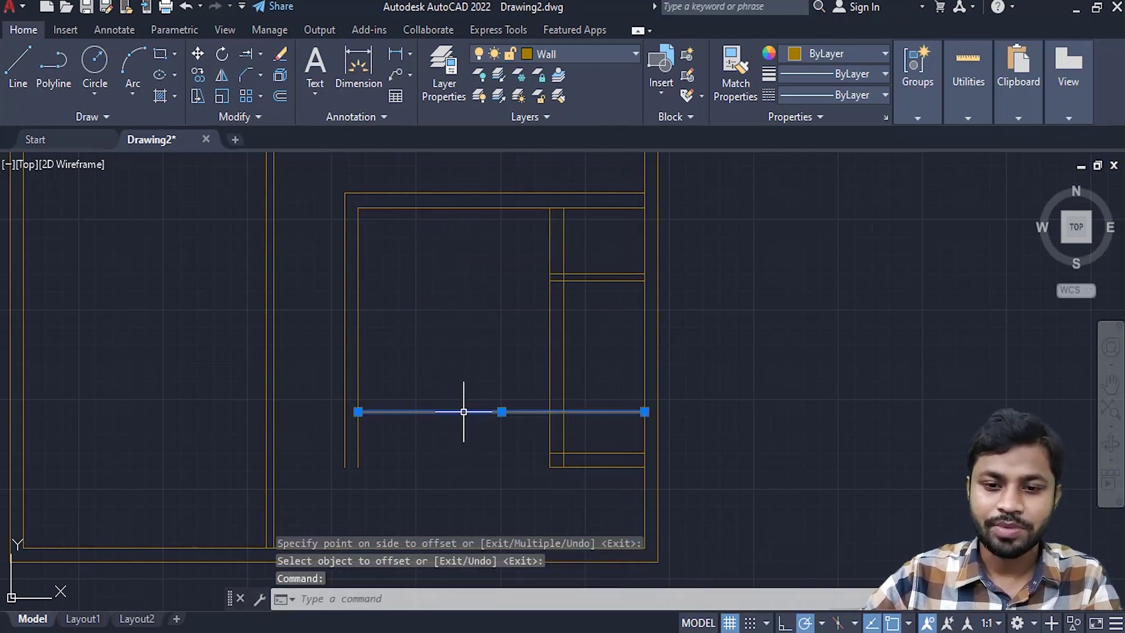
text(o)
key(Return)
text(10")
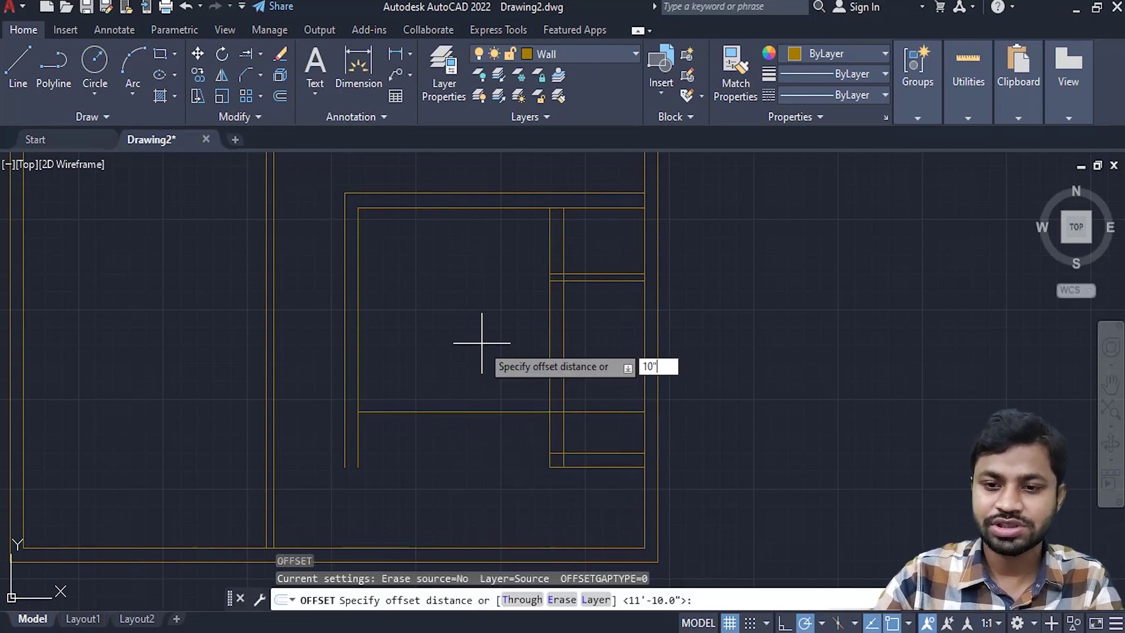
key(Return)
click(477, 412)
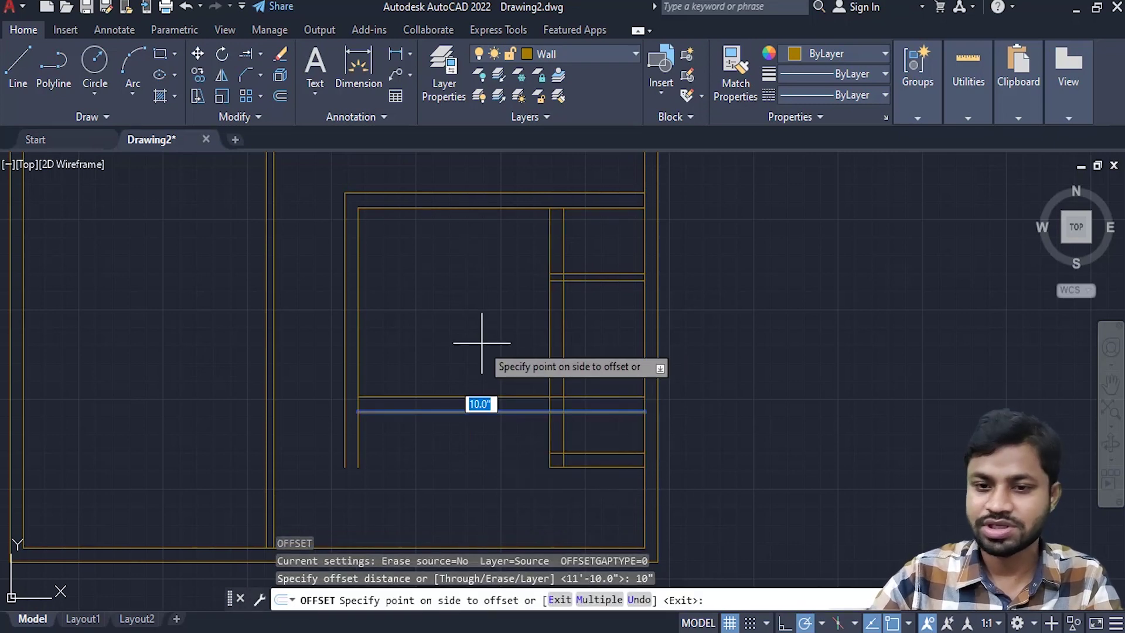
click(477, 448)
scroll(477, 448, up, 3)
scroll(477, 448, up, 1)
key(Return)
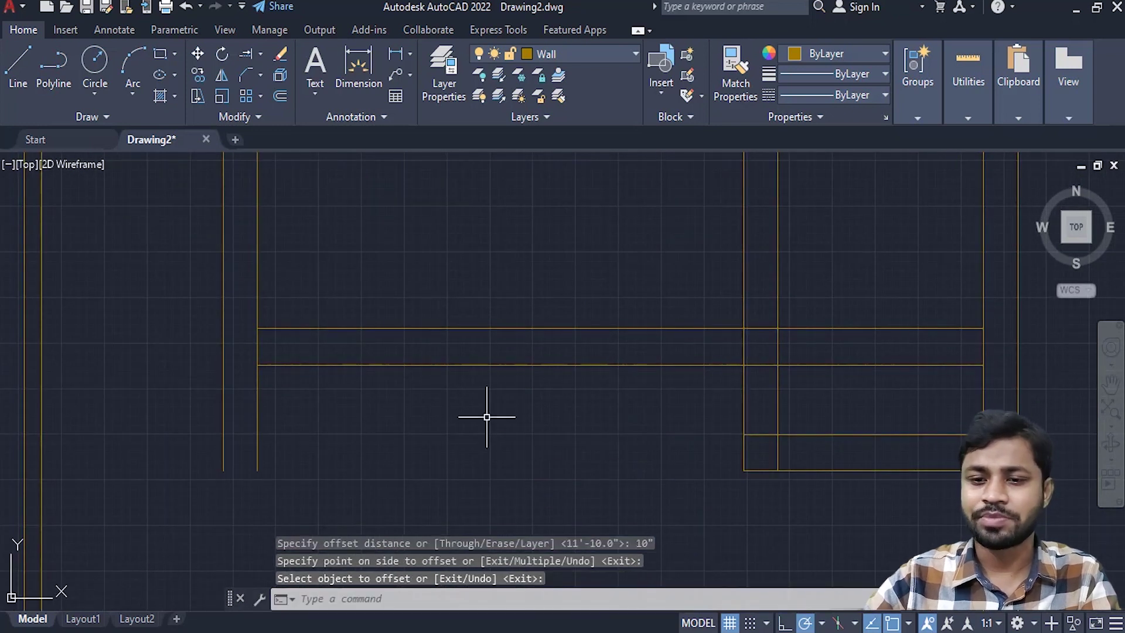
- Chamfer the new wall's left end into the outer and inner vertical wall lines
click(245, 71)
click(221, 267)
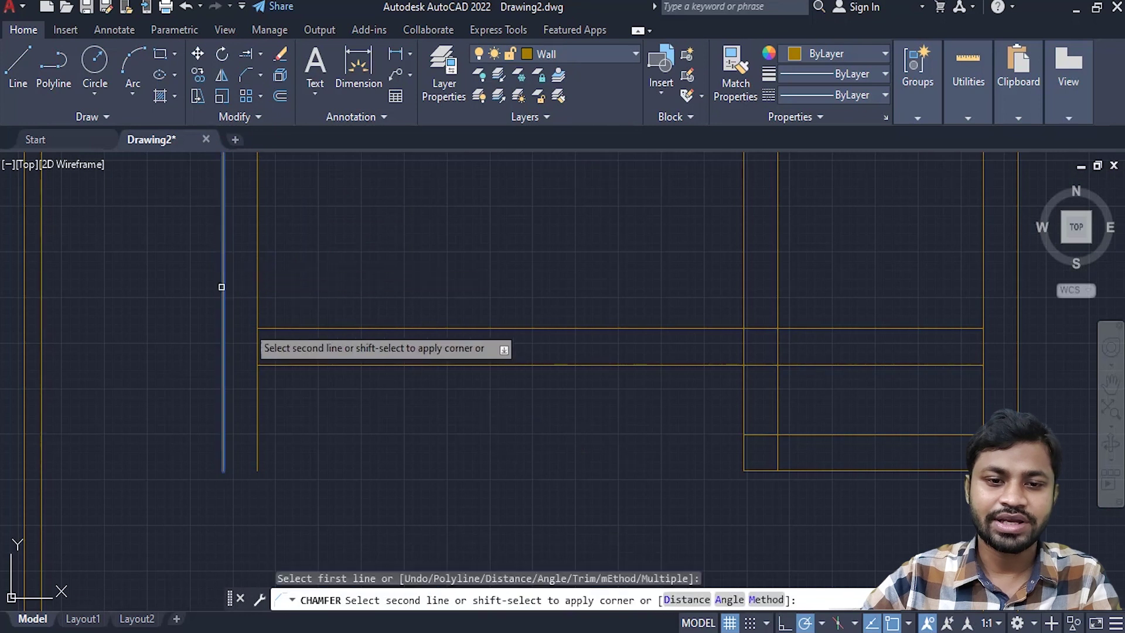
click(307, 365)
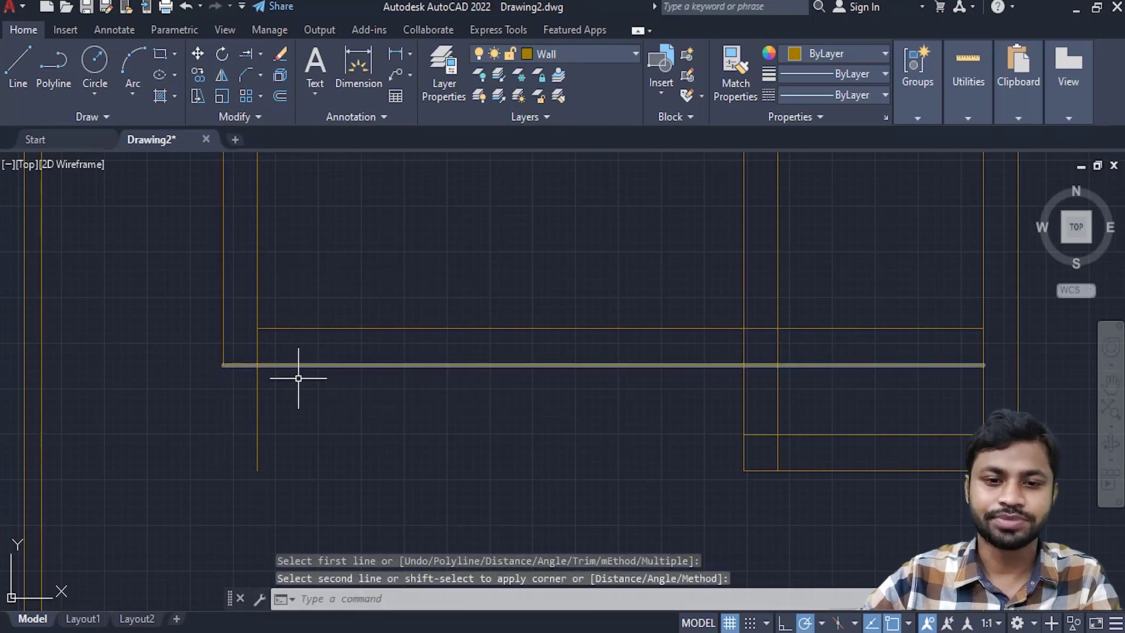
click(243, 76)
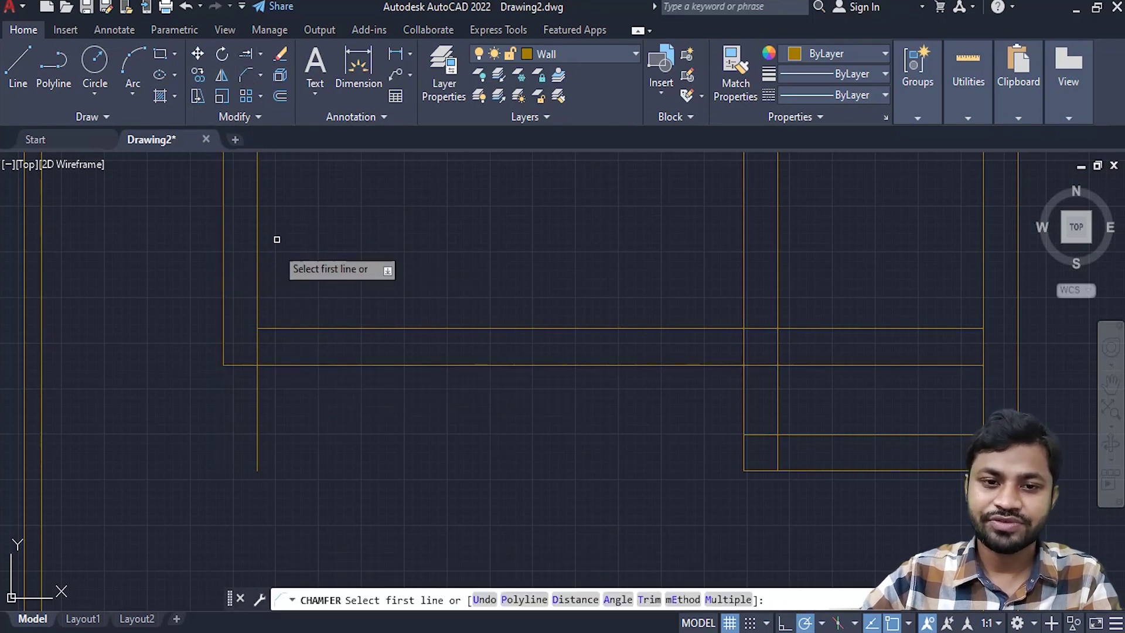
click(257, 250)
click(309, 328)
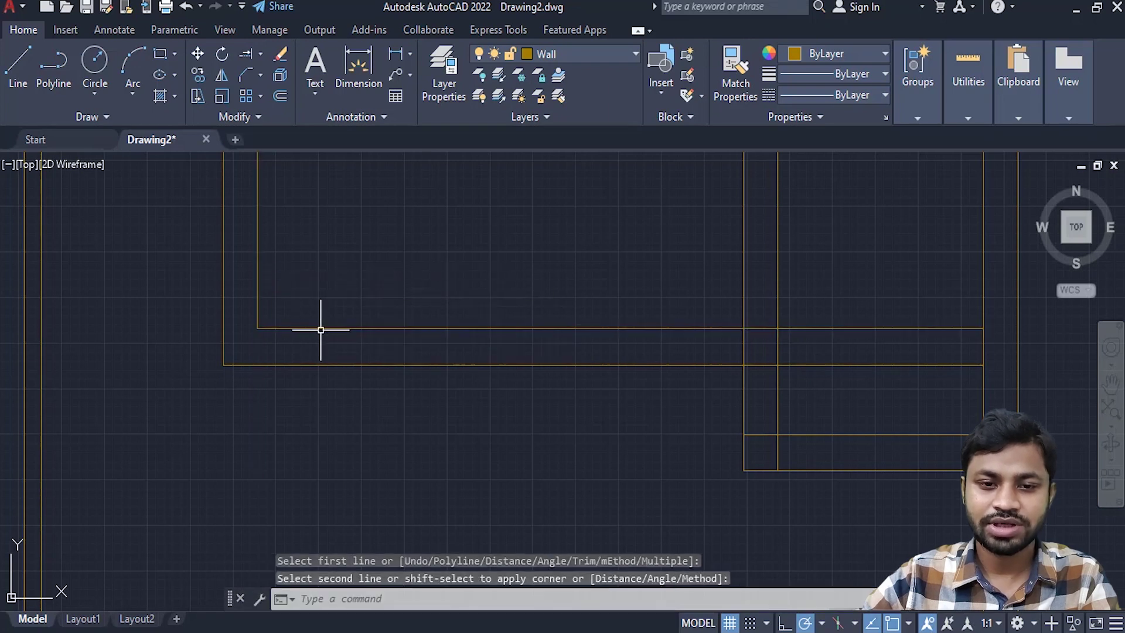
scroll(320, 327, down, 5)
scroll(384, 368, up, 5)
key(Escape)
key(Escape)
- Trim both new wall lines back to the vertical interior wall at the right junction
scroll(382, 364, up, 2)
scroll(410, 357, up, 2)
click(493, 342)
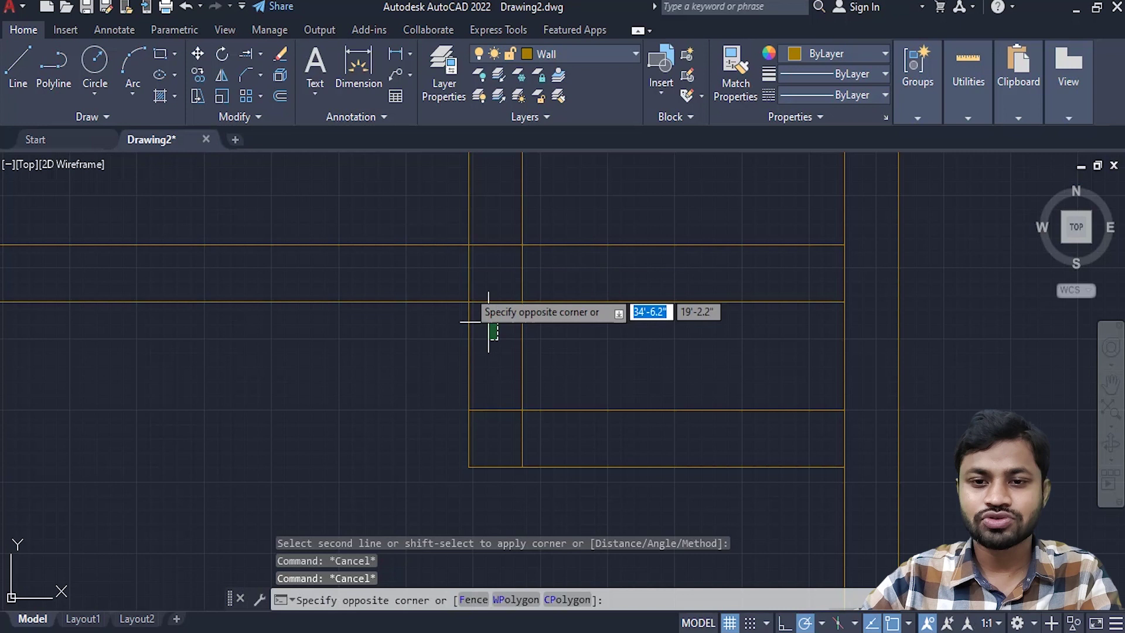
click(419, 222)
text(tr)
key(Return)
click(628, 303)
click(623, 243)
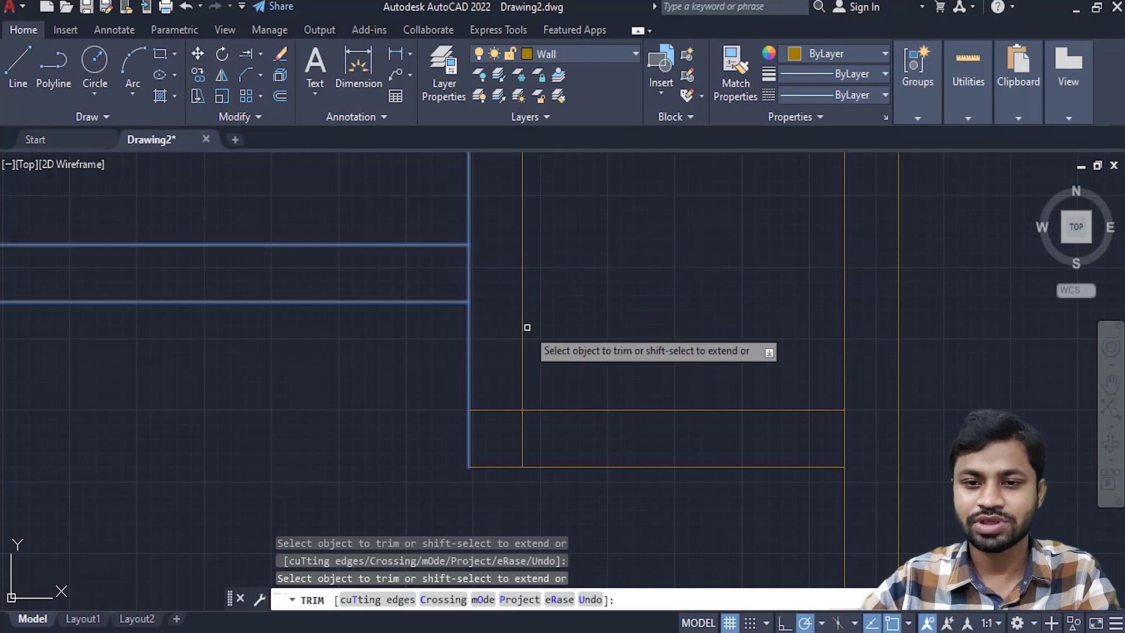
key(Return)
scroll(530, 317, down, 5)
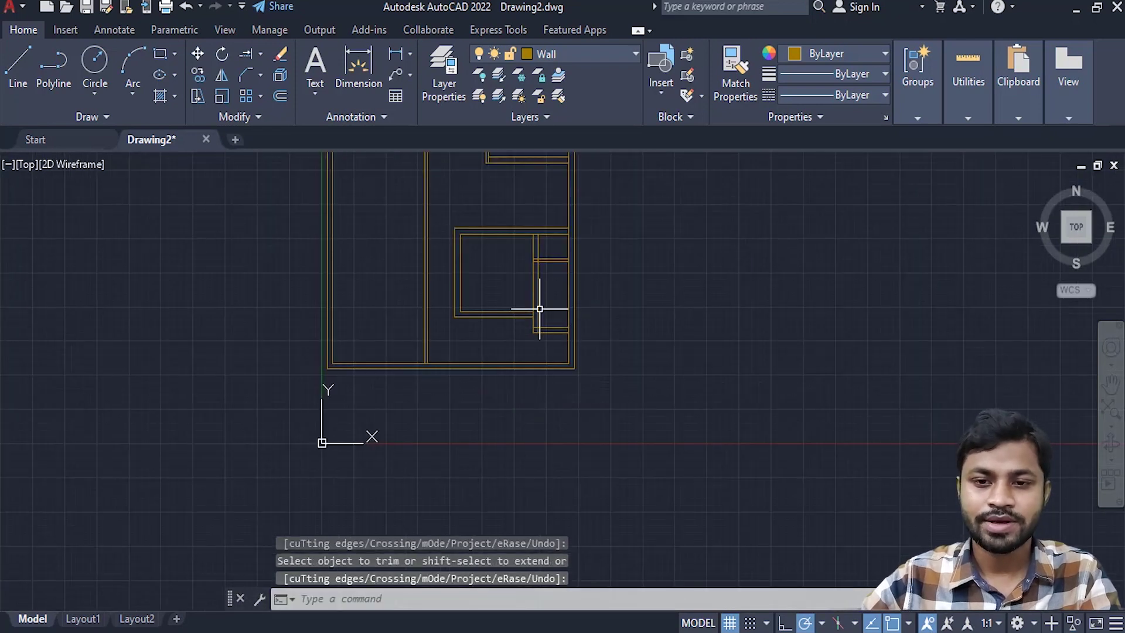
scroll(518, 312, up, 1)
scroll(516, 325, down, 2)
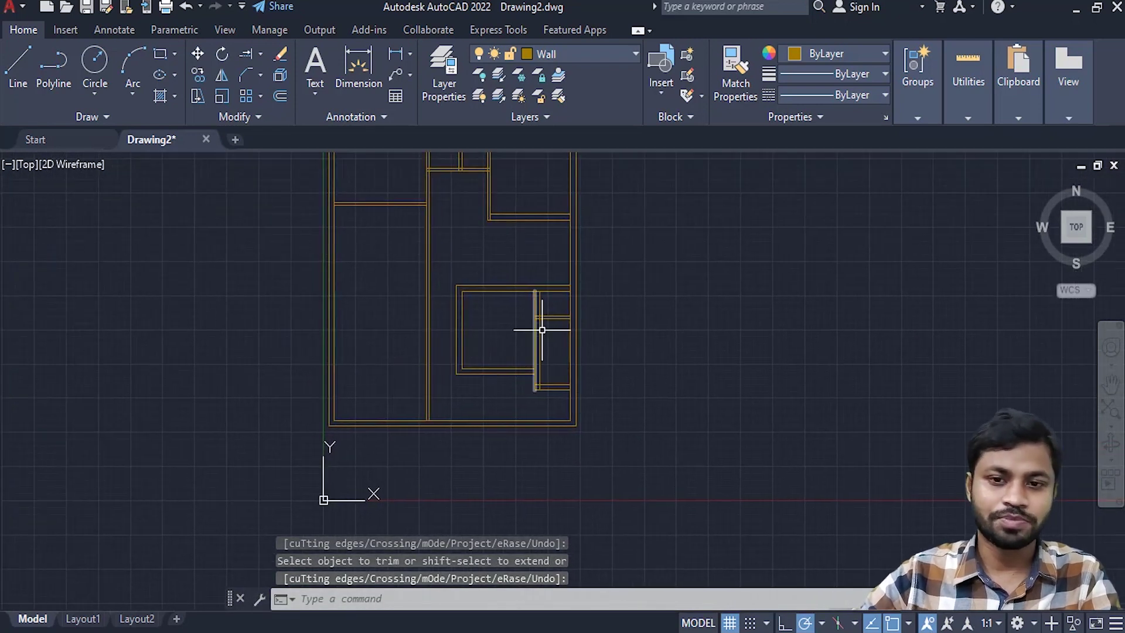
scroll(533, 281, up, 2)
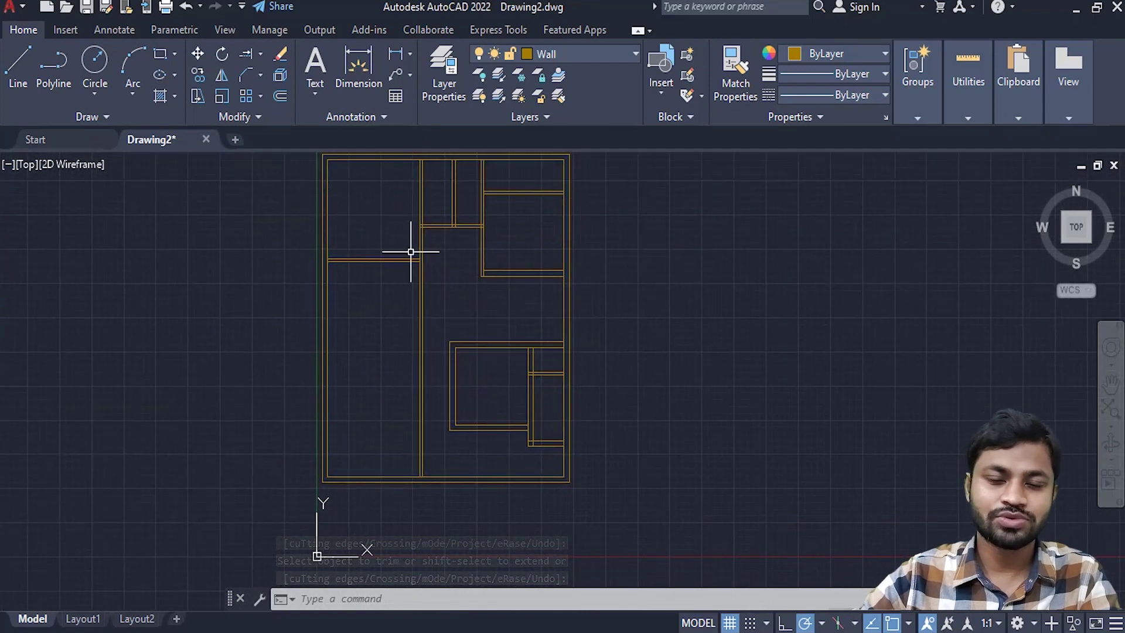
scroll(437, 306, up, 4)
middle_drag(400, 198, 414, 254)
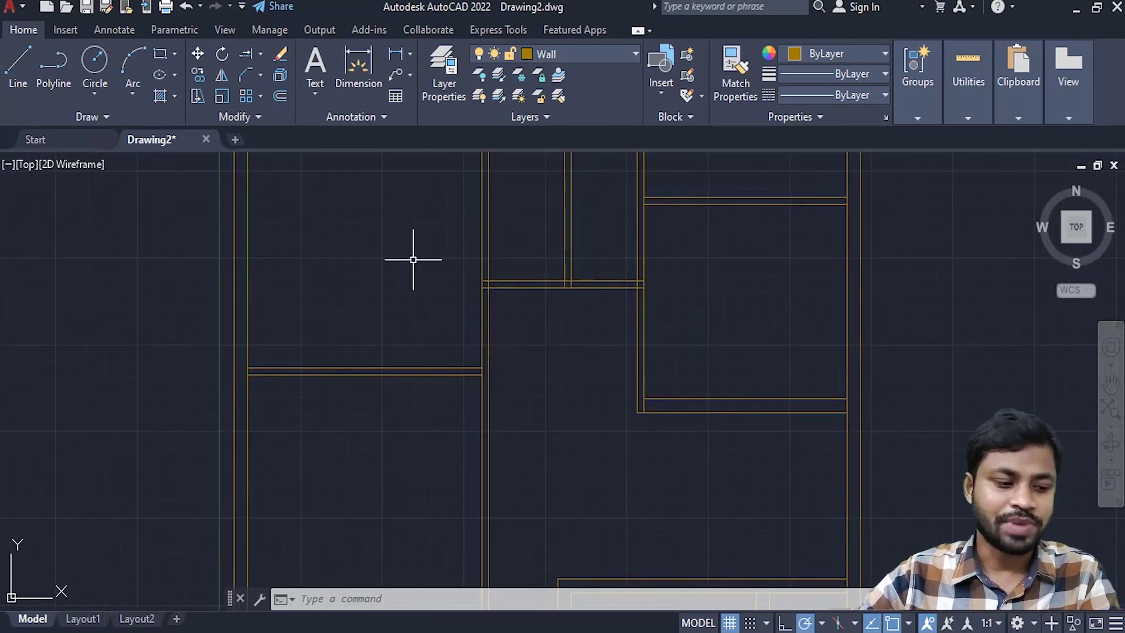
- Offset the central vertical wall line 10' to the left
middle_drag(407, 393, 425, 296)
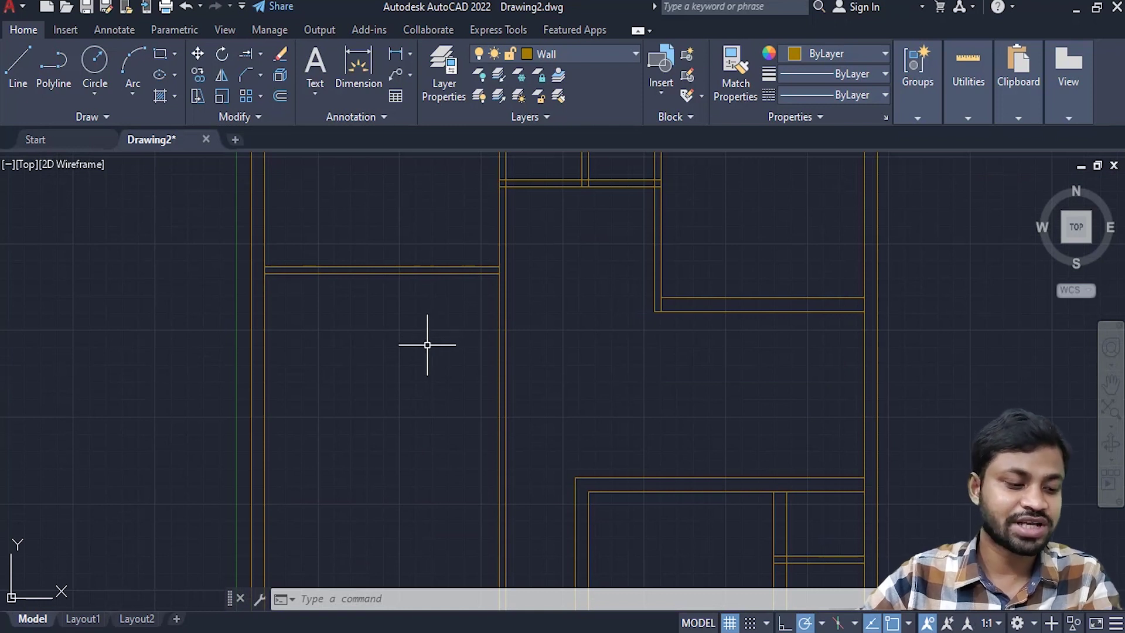
click(498, 340)
text(o)
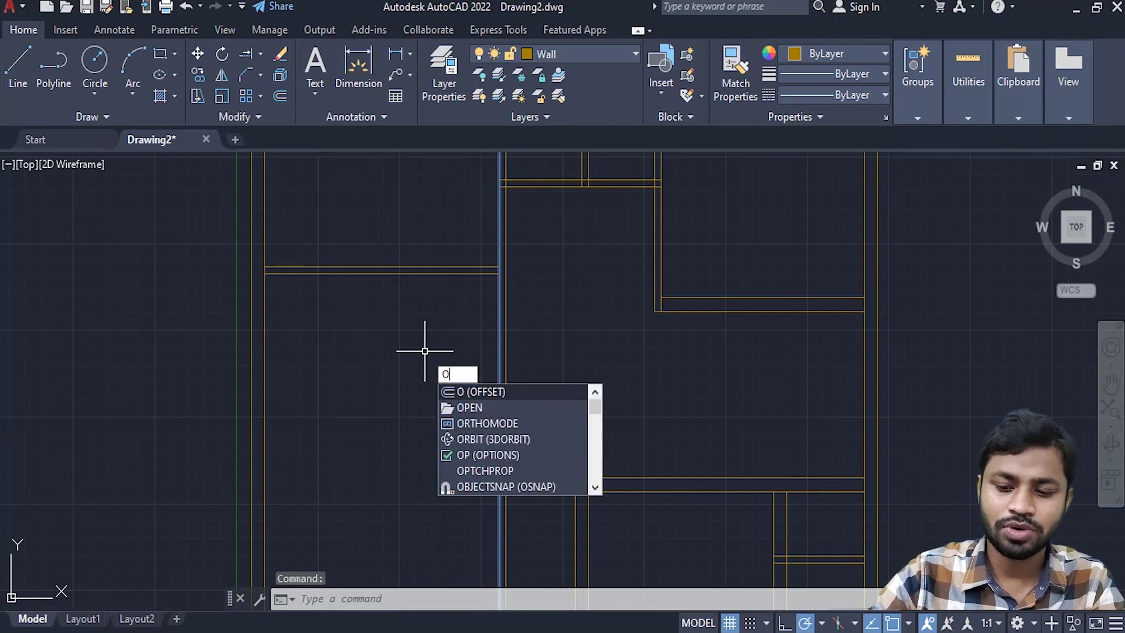
key(Return)
text(10')
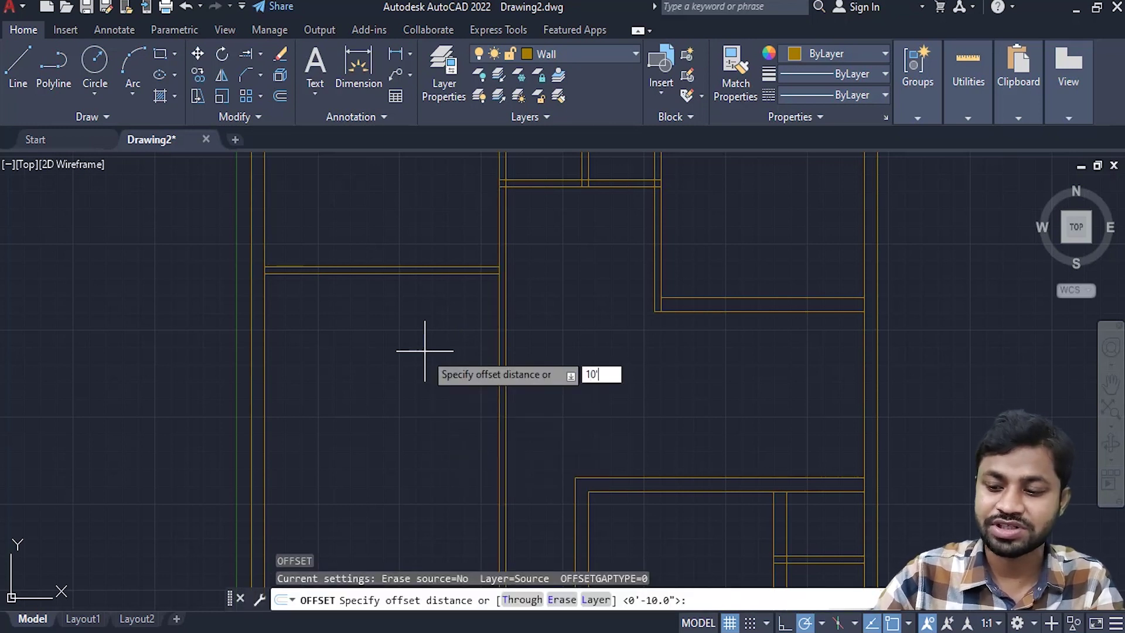
key(Return)
click(499, 346)
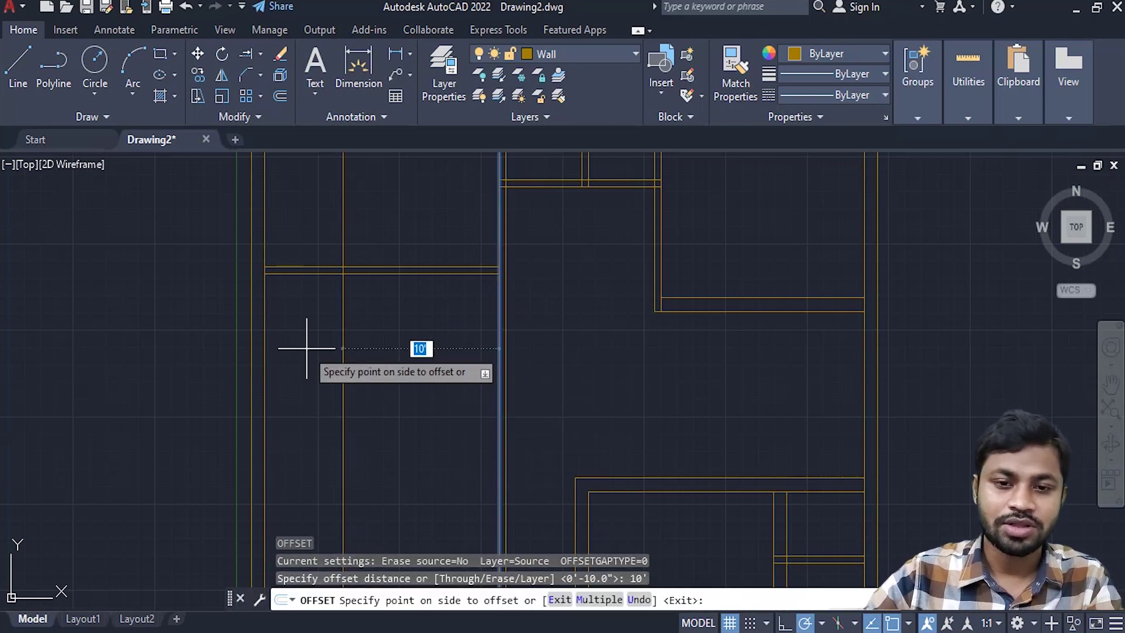
click(306, 348)
key(Return)
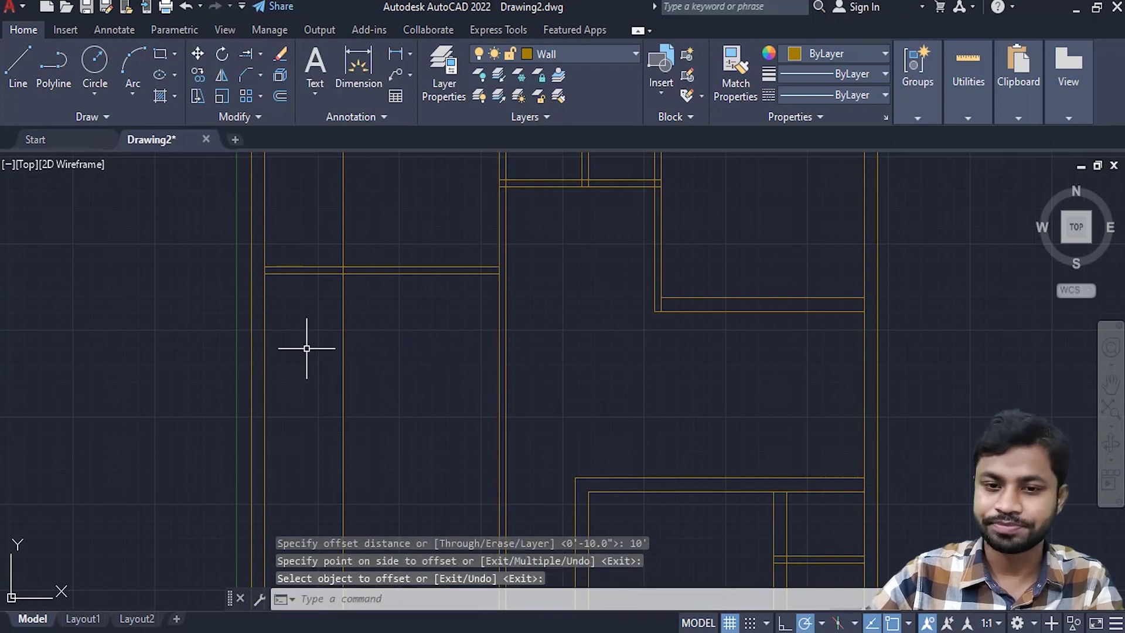
- Offset the new vertical line 10" further left to form the wall's second line
click(355, 358)
click(322, 323)
text(O)
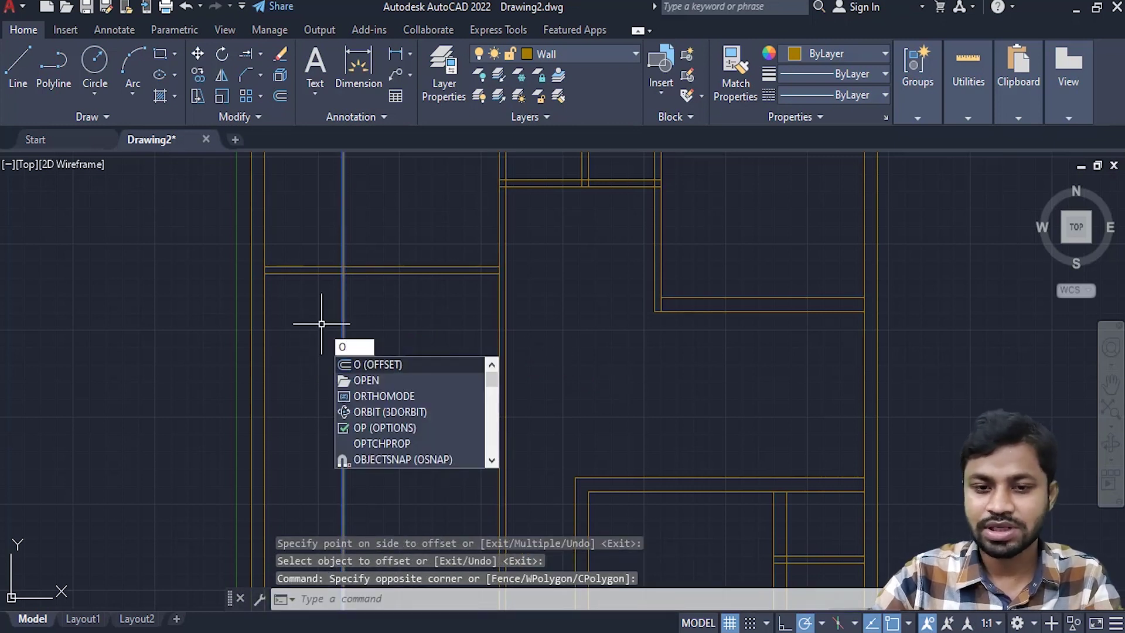
key(Return)
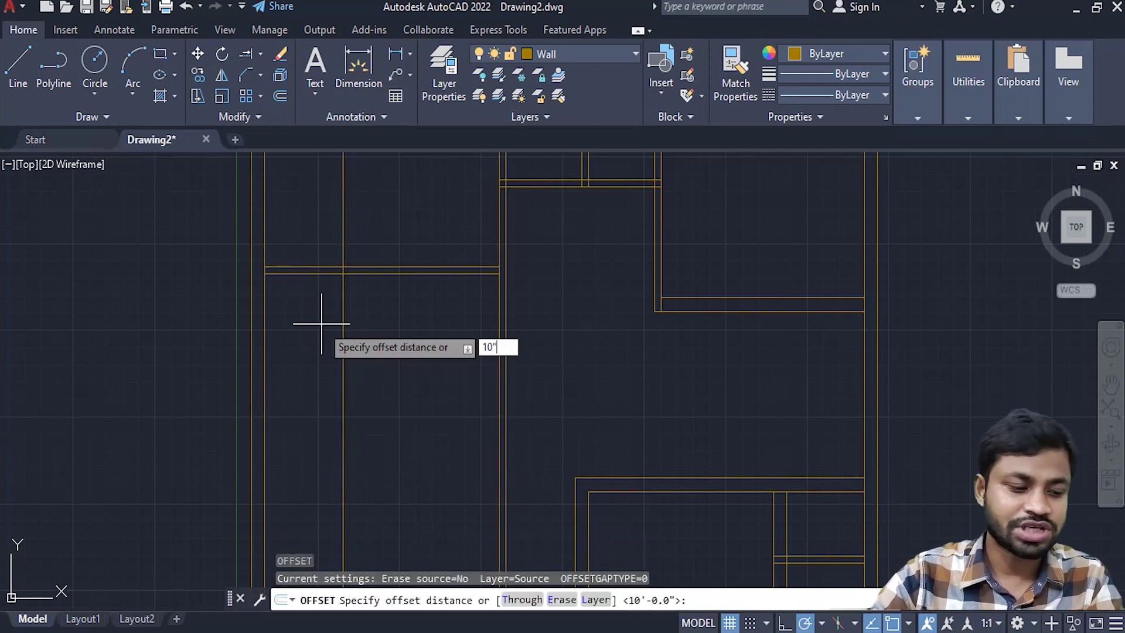
key(Return)
click(286, 334)
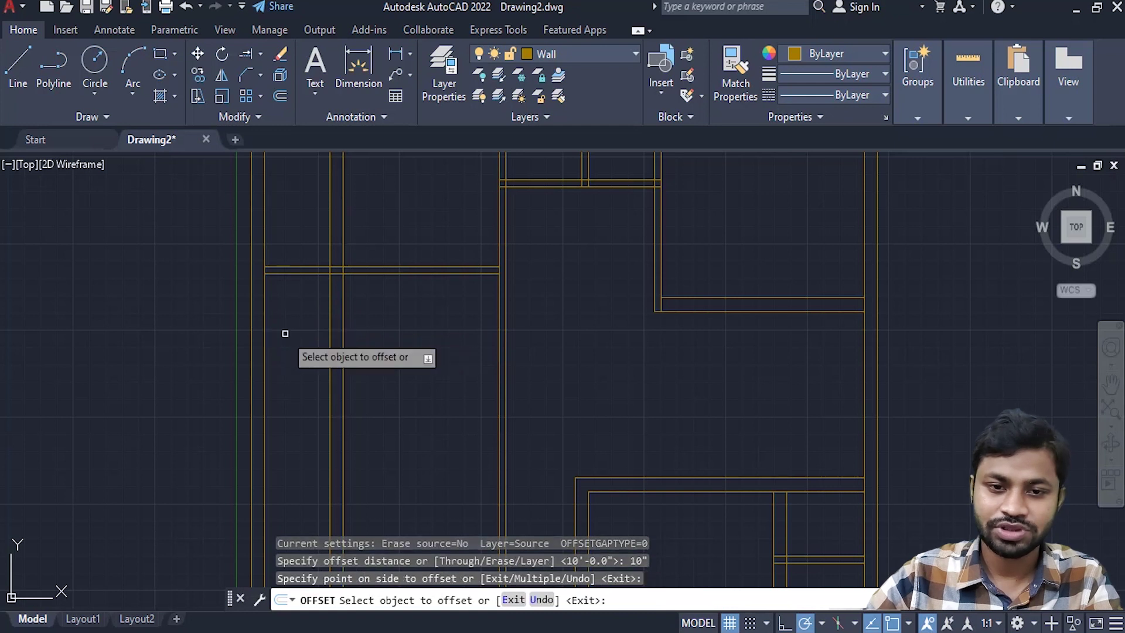
key(Return)
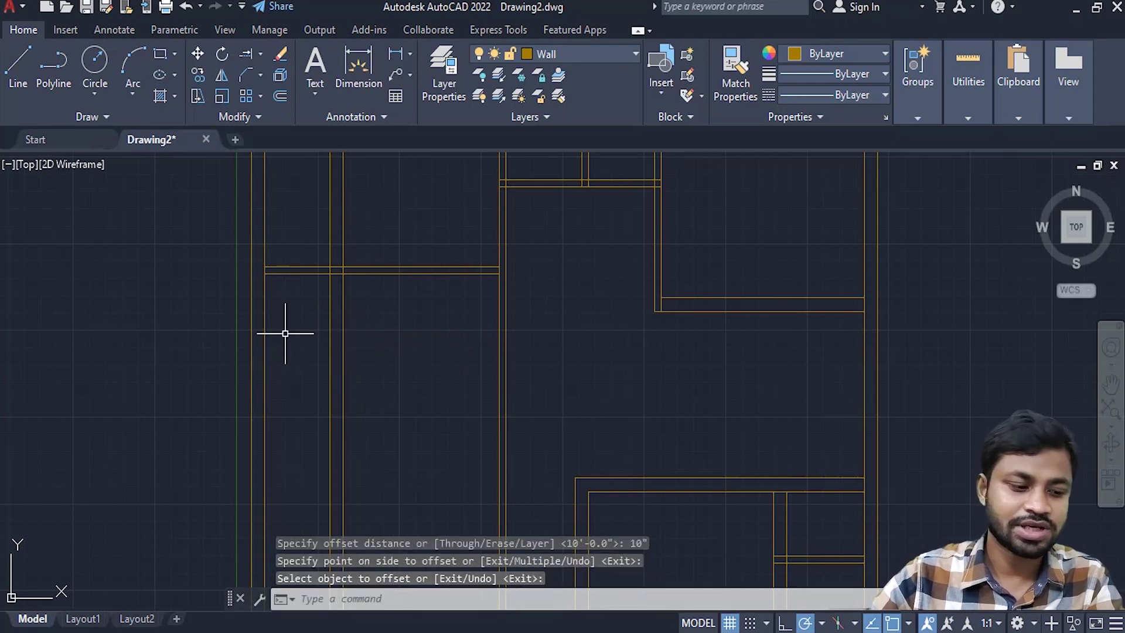
key(Return)
- Select the left room's cross wall line and begin an offset on it
click(435, 274)
scroll(435, 357, down, 4)
mouse_move(432, 359)
middle_down()
mouse_move(409, 325)
mouse_move(408, 340)
middle_up()
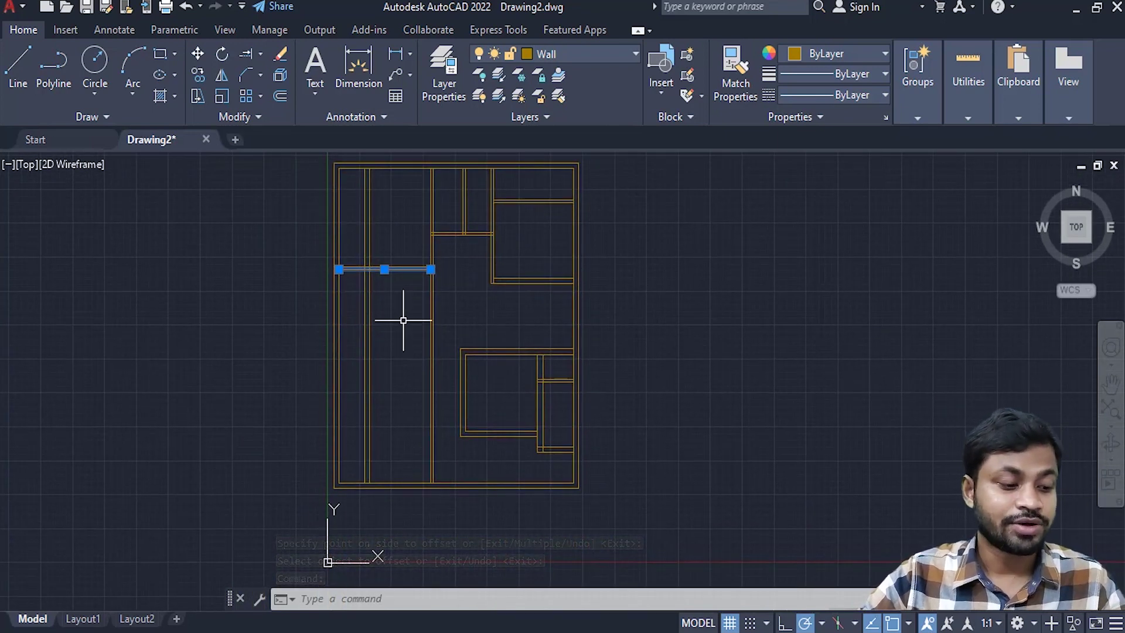
text(o)
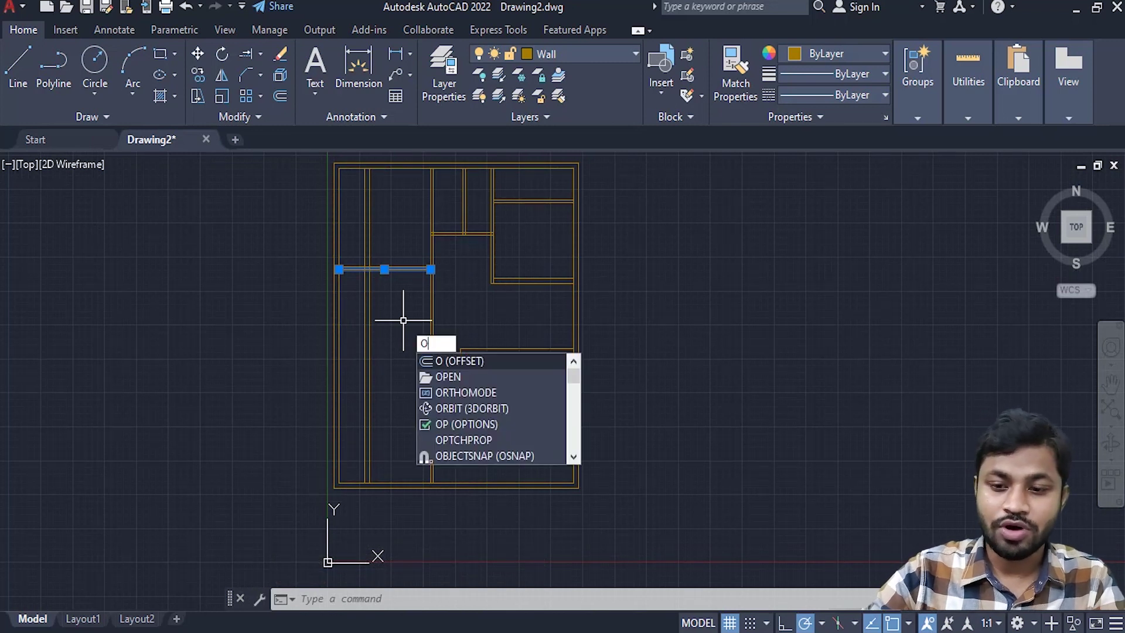
key(Return)
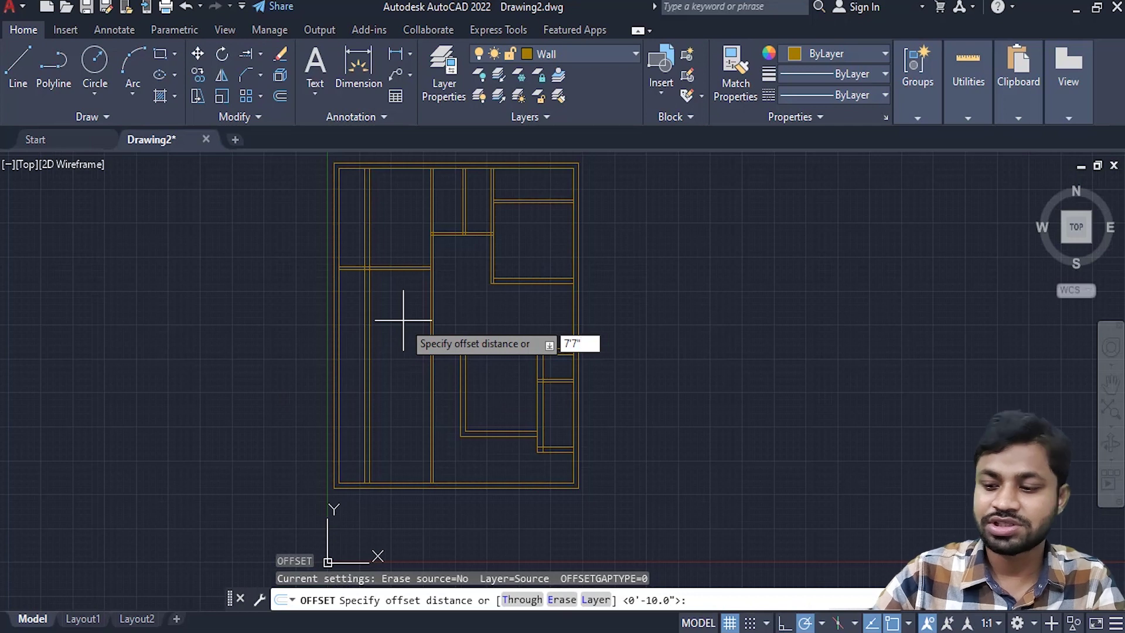
- Place a copy of the cross wall line 7'7" below it
key(Return)
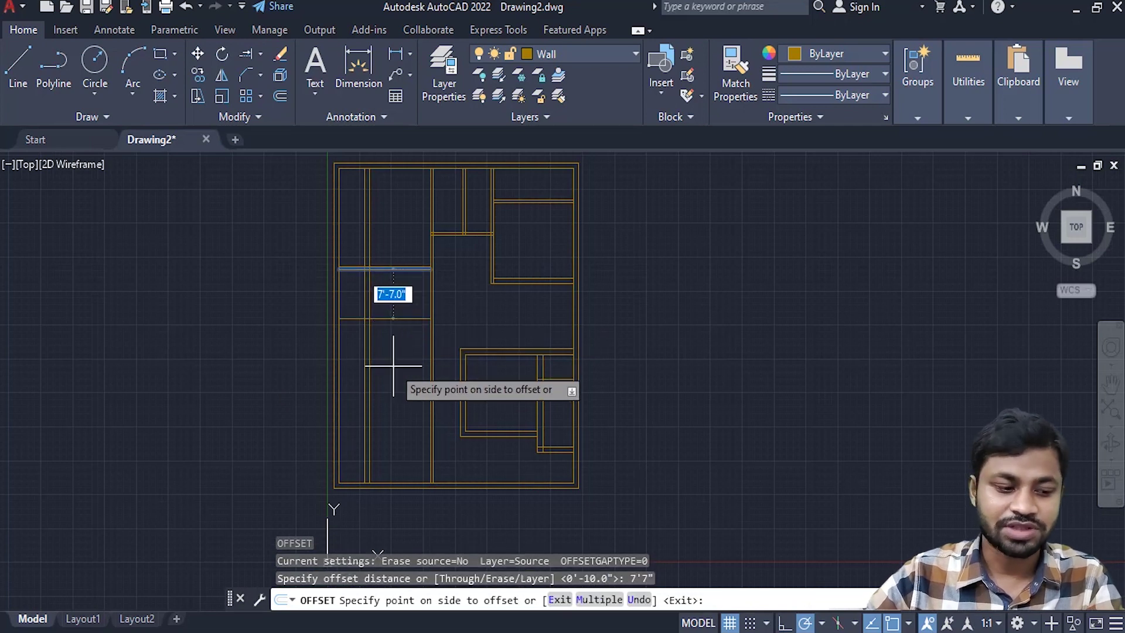
click(394, 365)
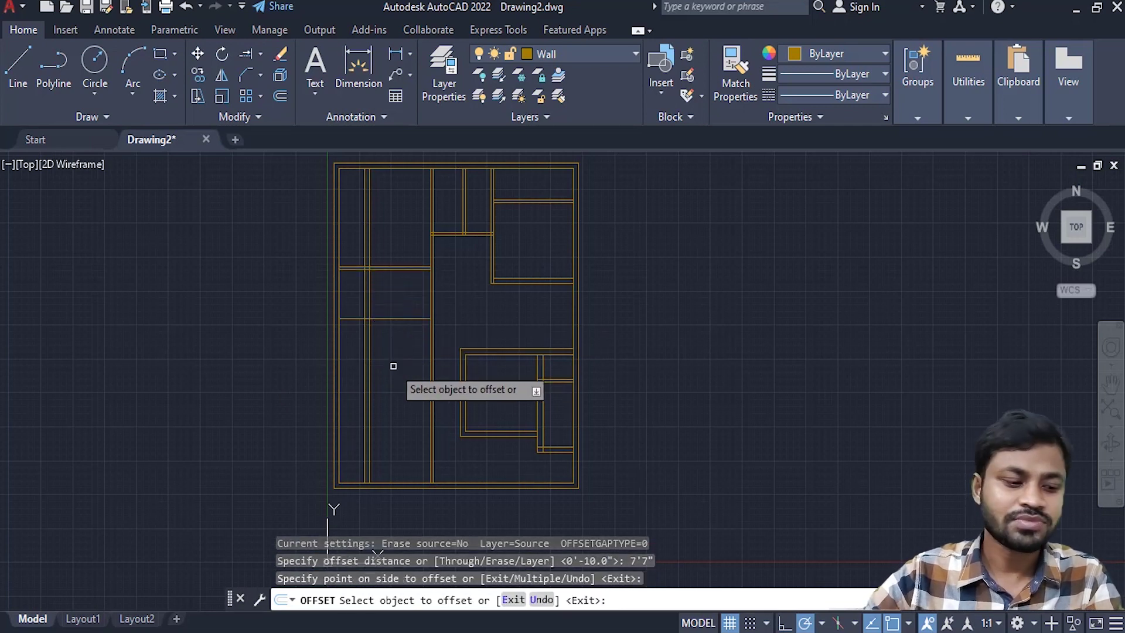
scroll(410, 346, up, 2)
scroll(435, 315, up, 2)
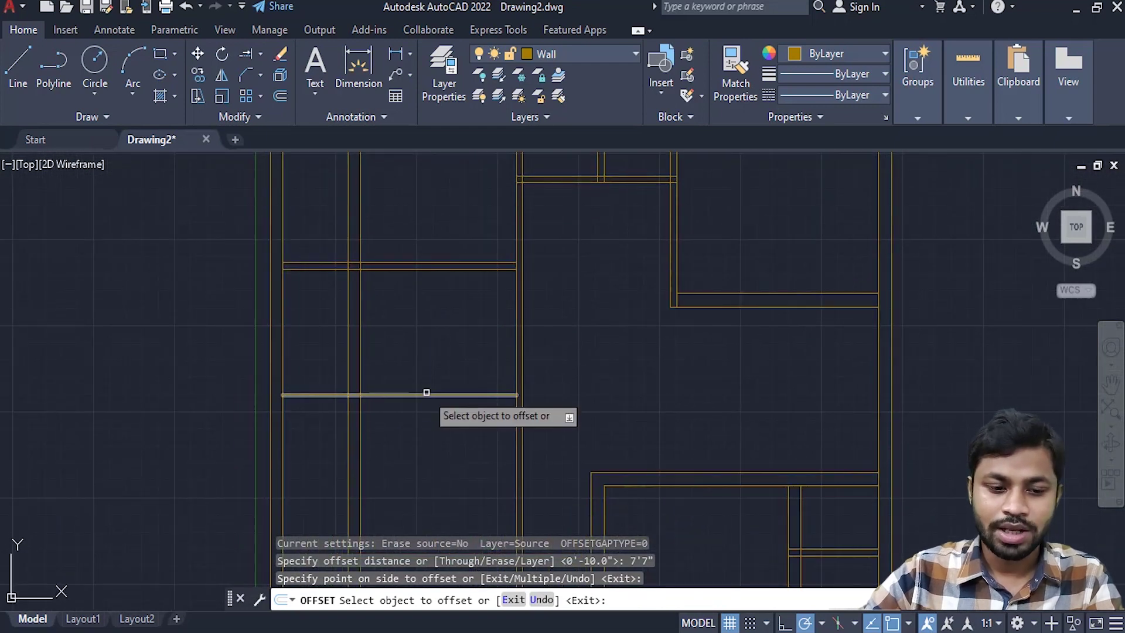
key(Return)
- Offset the new horizontal line 5" downward to form a thin double-line wall
click(459, 448)
click(427, 376)
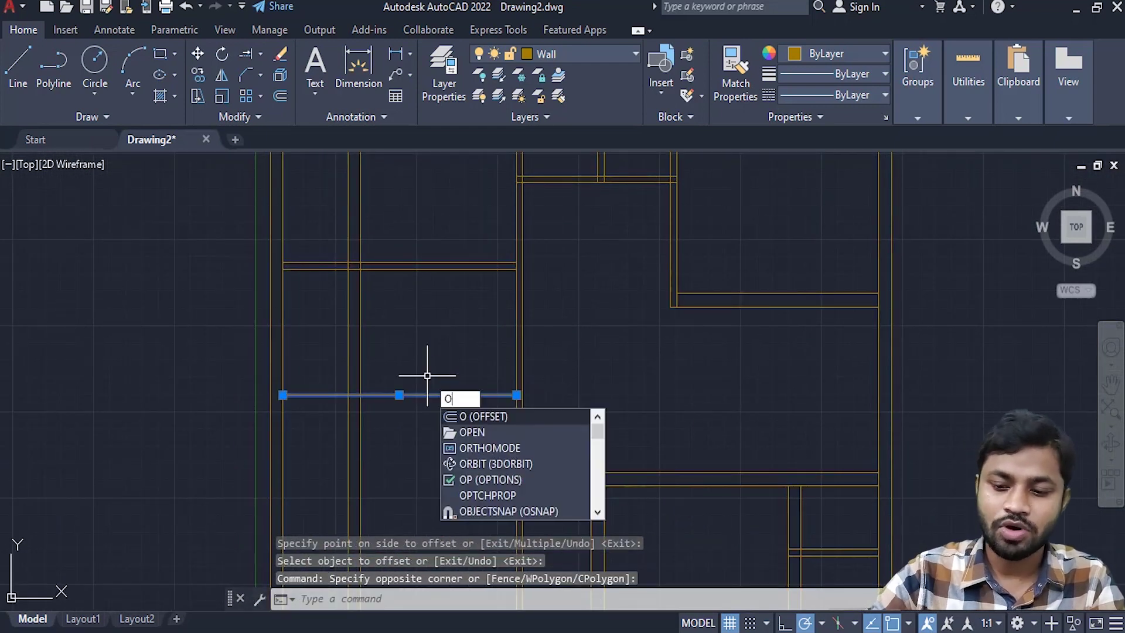
key(Return)
text(5')
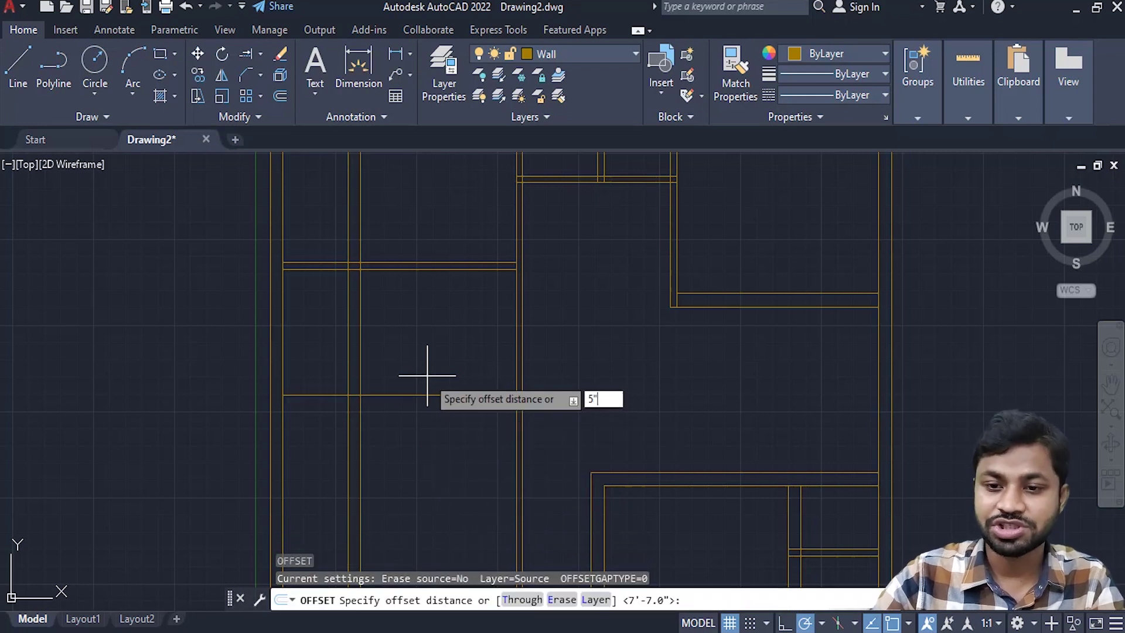
key(Return)
click(427, 395)
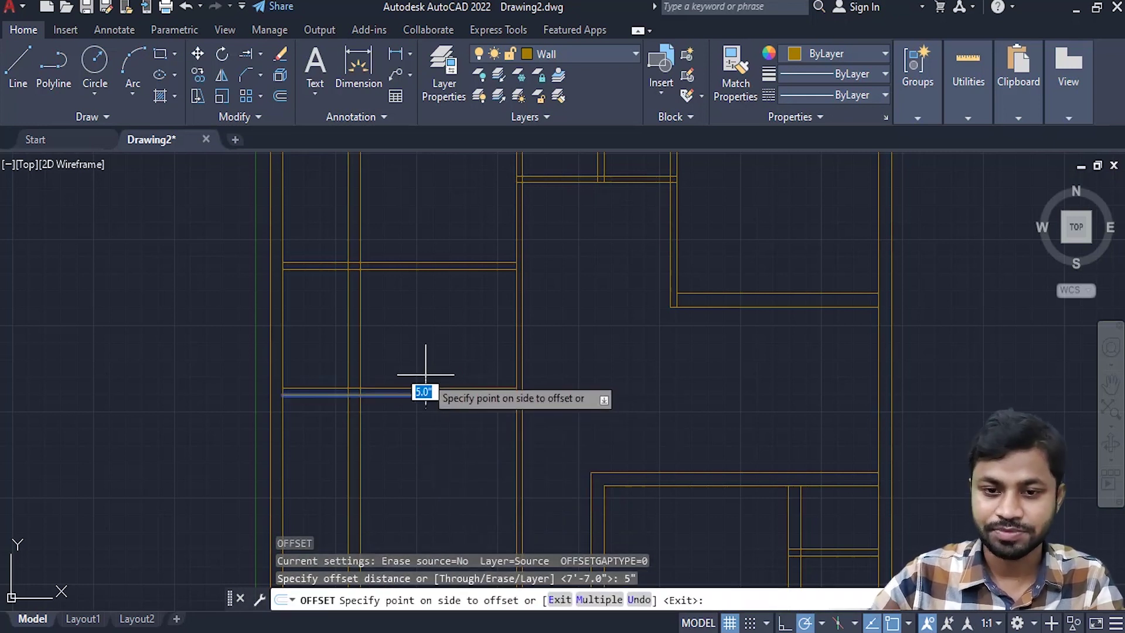
click(439, 463)
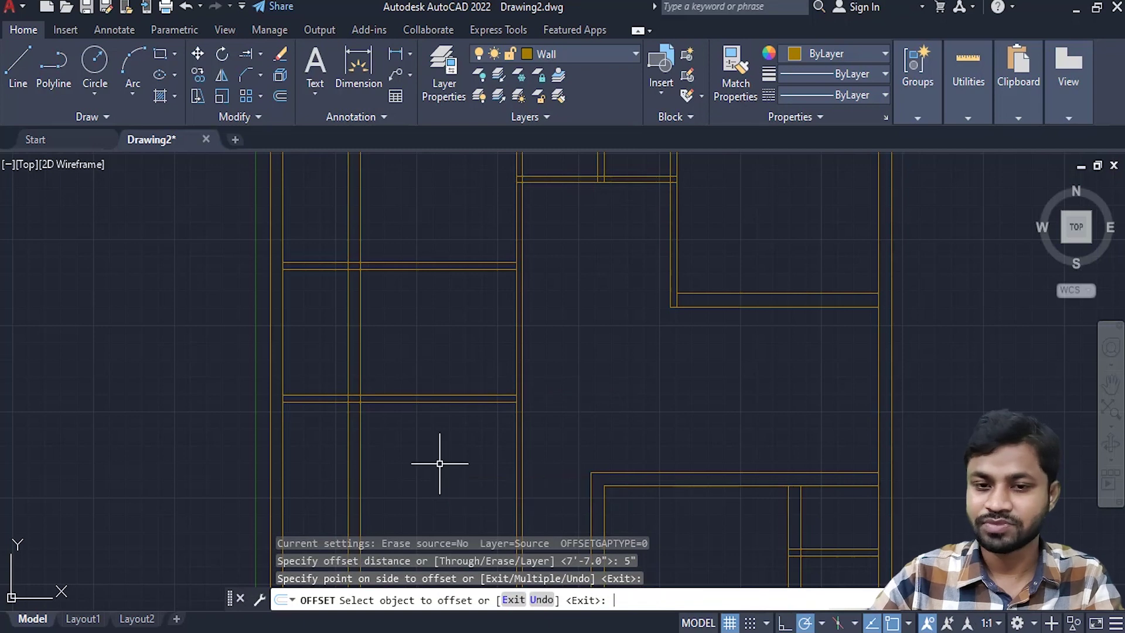
key(Return)
- Crossing-select the lines at the new wall junction as cutting edges
scroll(459, 410, down, 2)
scroll(459, 402, down, 3)
scroll(459, 402, up, 5)
middle_drag(459, 402, 408, 388)
scroll(404, 381, up, 3)
scroll(439, 398, up, 2)
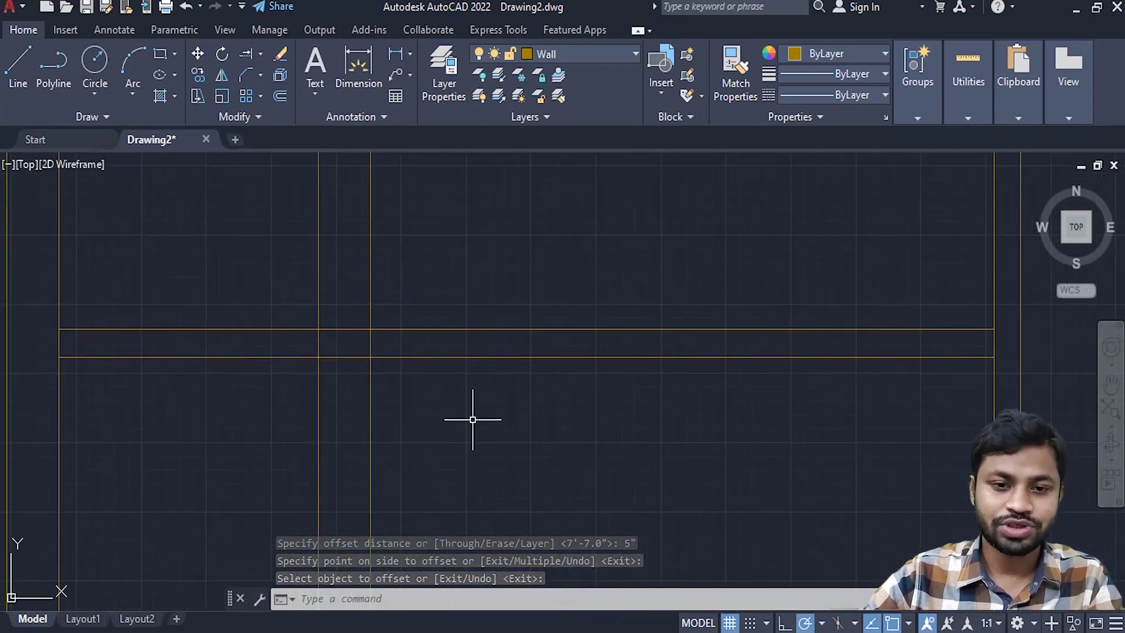
click(444, 420)
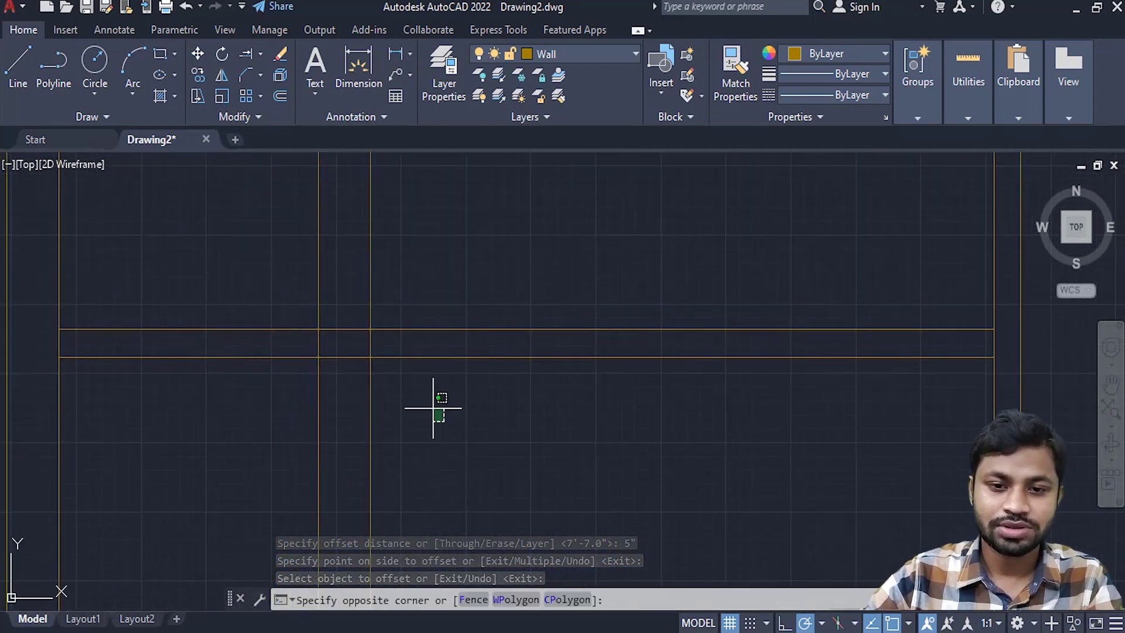
click(294, 351)
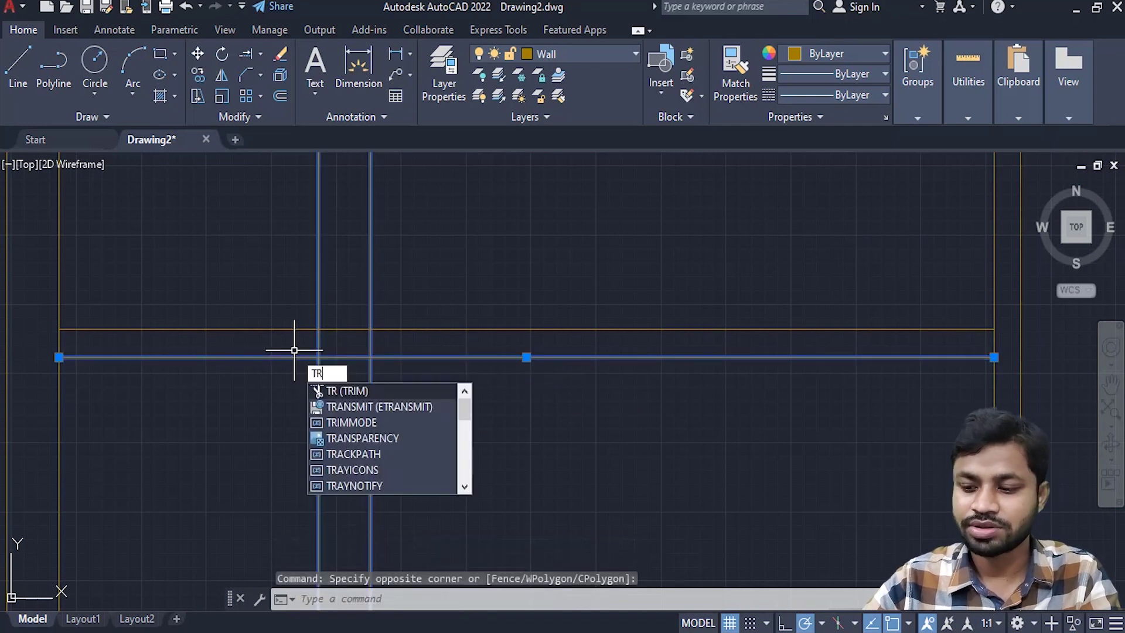
- Trim both vertical wall lines back so they stop at the 5" wall
key(Return)
click(371, 279)
click(318, 282)
key(Return)
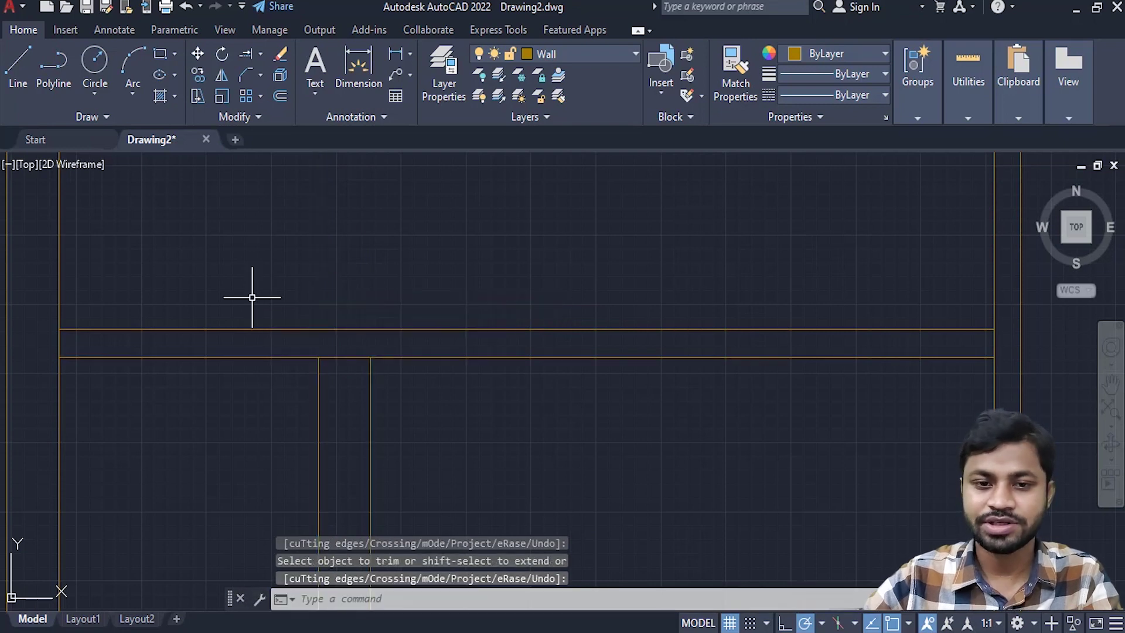
- Pick the cross wall line in the left room for another offset
scroll(307, 285, down, 3)
mouse_move(376, 364)
middle_down()
mouse_move(395, 327)
mouse_move(382, 369)
mouse_move(367, 320)
middle_up()
scroll(369, 322, up, 2)
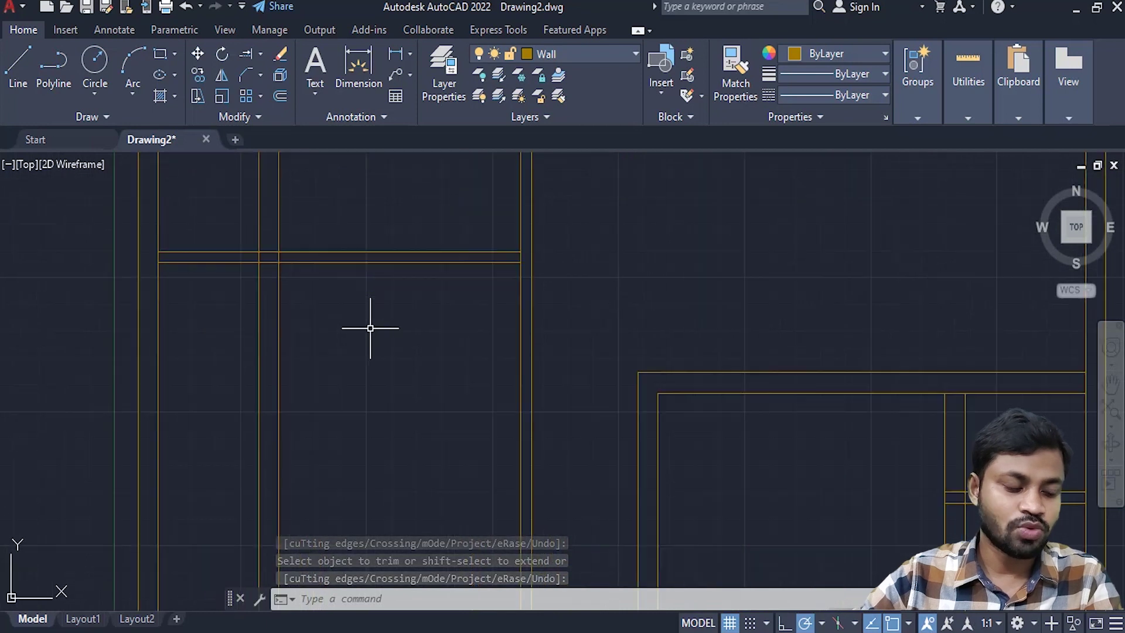
click(369, 259)
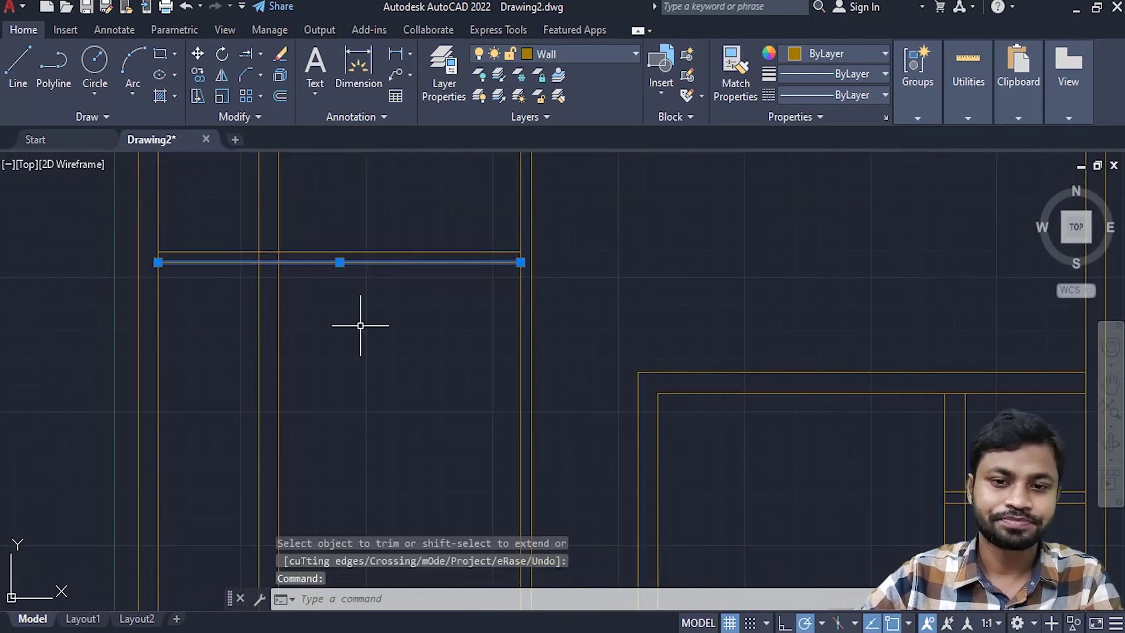
text(O)
key(Return)
text(4')
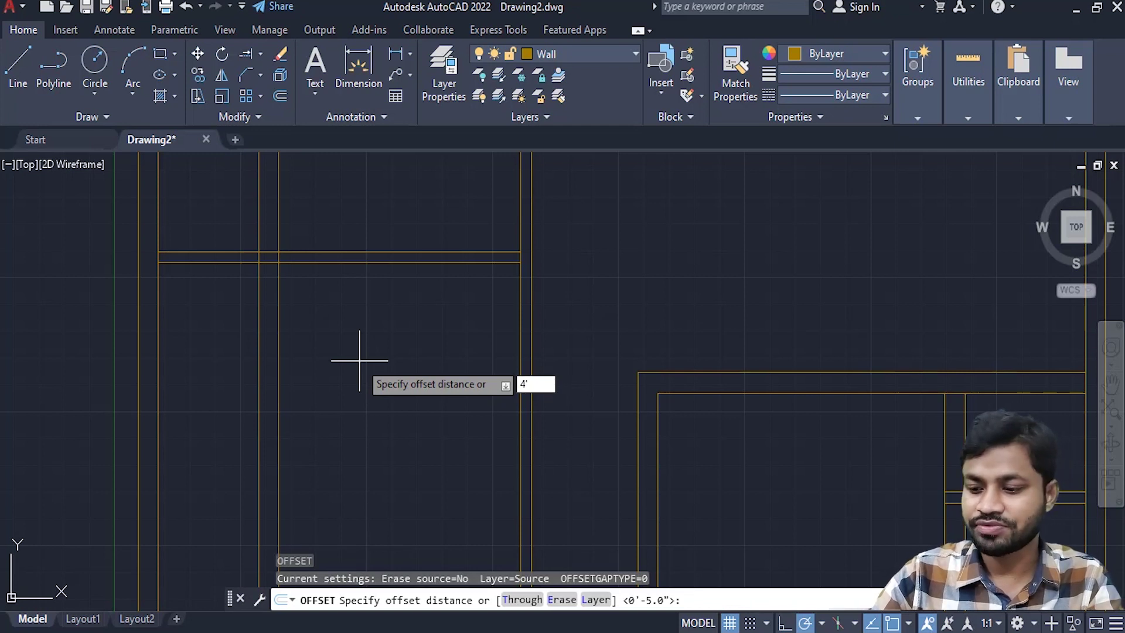
- Offset the cross wall line 4' downward to create the new horizontal partition line
key(Return)
click(360, 262)
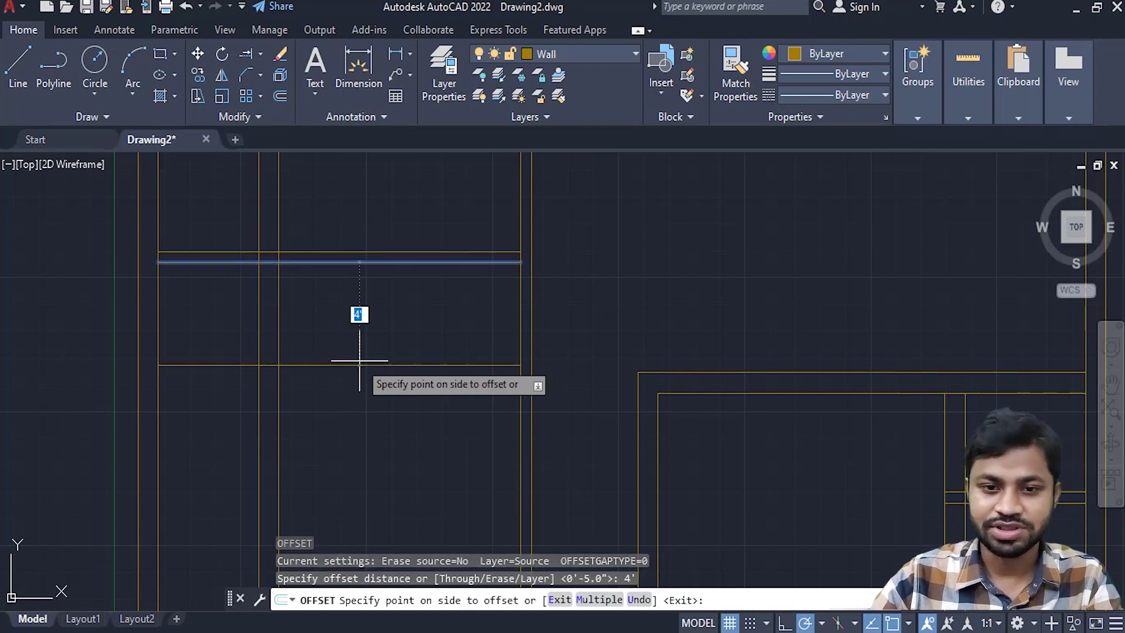
click(361, 432)
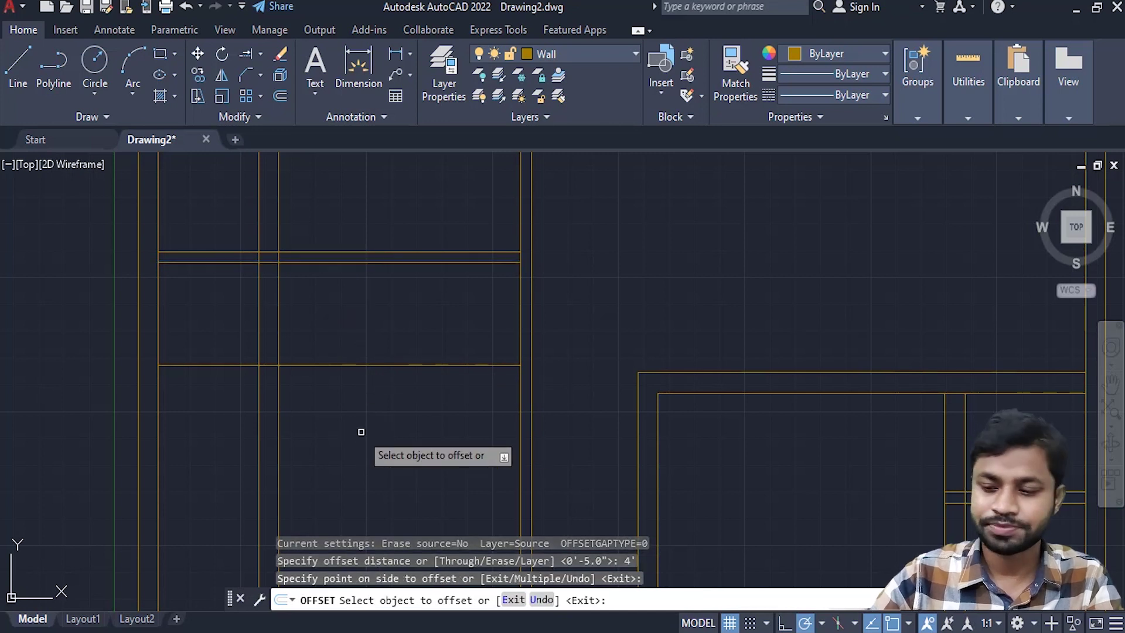
key(Return)
- Offset the new horizontal line 10" downward to make it a double-line wall
click(373, 421)
click(334, 337)
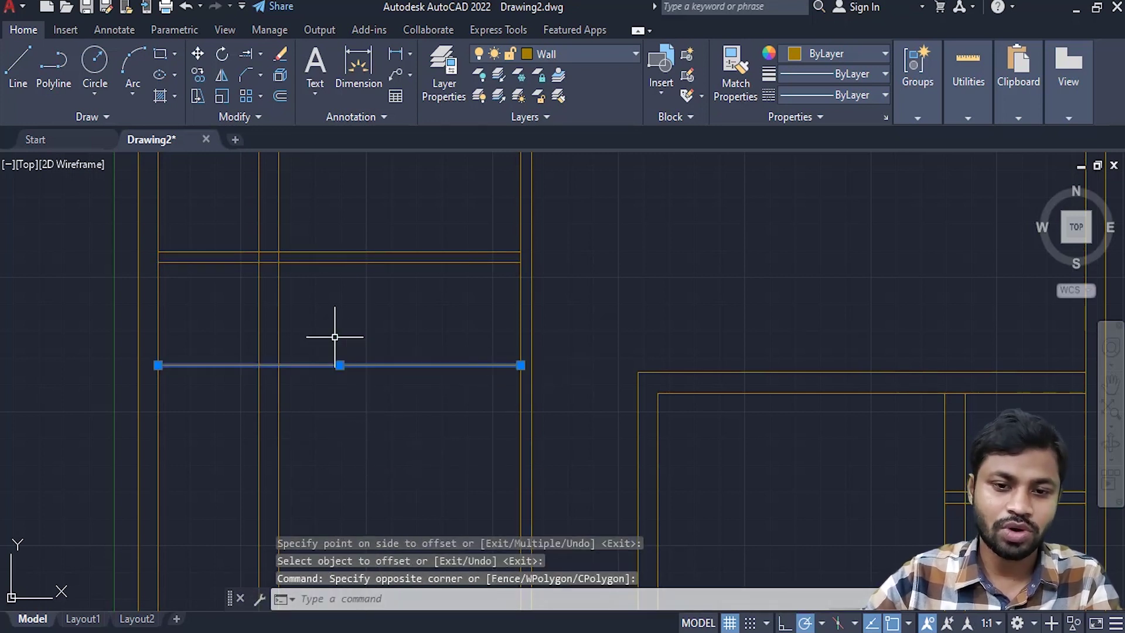
text(O)
key(Return)
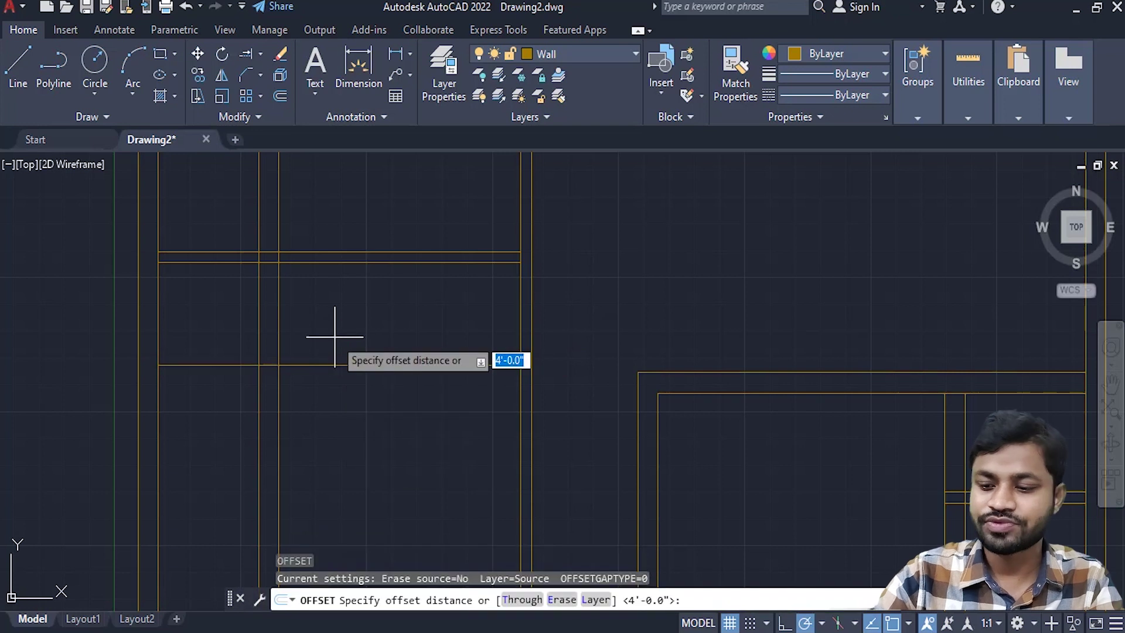
key(Return)
click(335, 364)
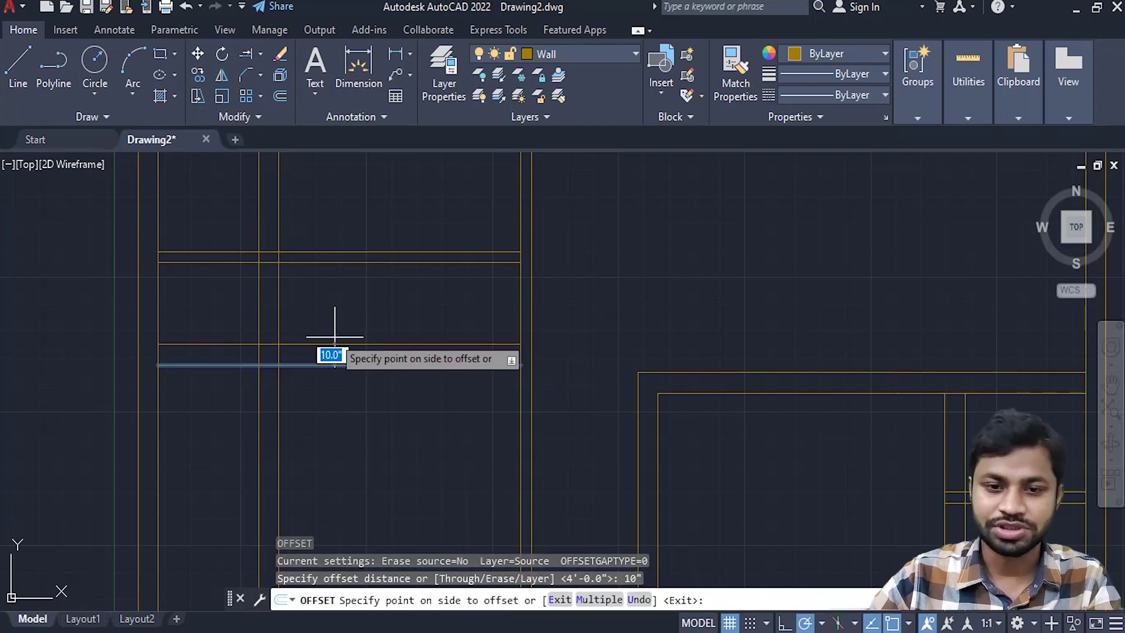
click(360, 467)
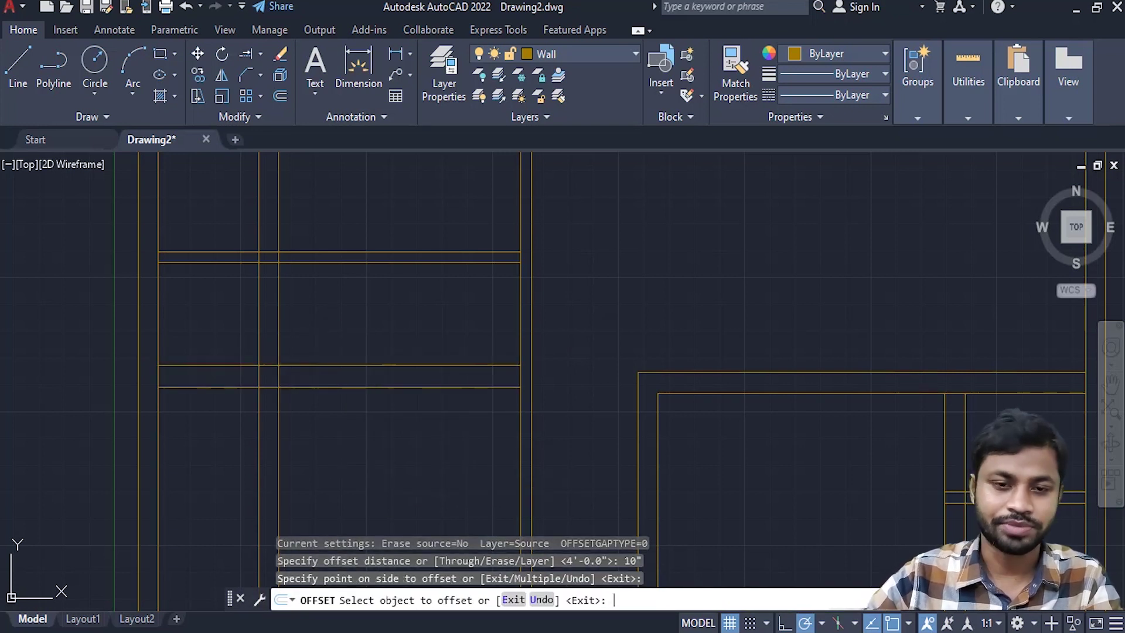
key(Return)
- Zoom and pan the view to recentre the new 10" wall
scroll(263, 464, down, 3)
scroll(344, 427, down, 2)
scroll(402, 402, up, 3)
scroll(396, 402, up, 3)
middle_drag(396, 403, 459, 444)
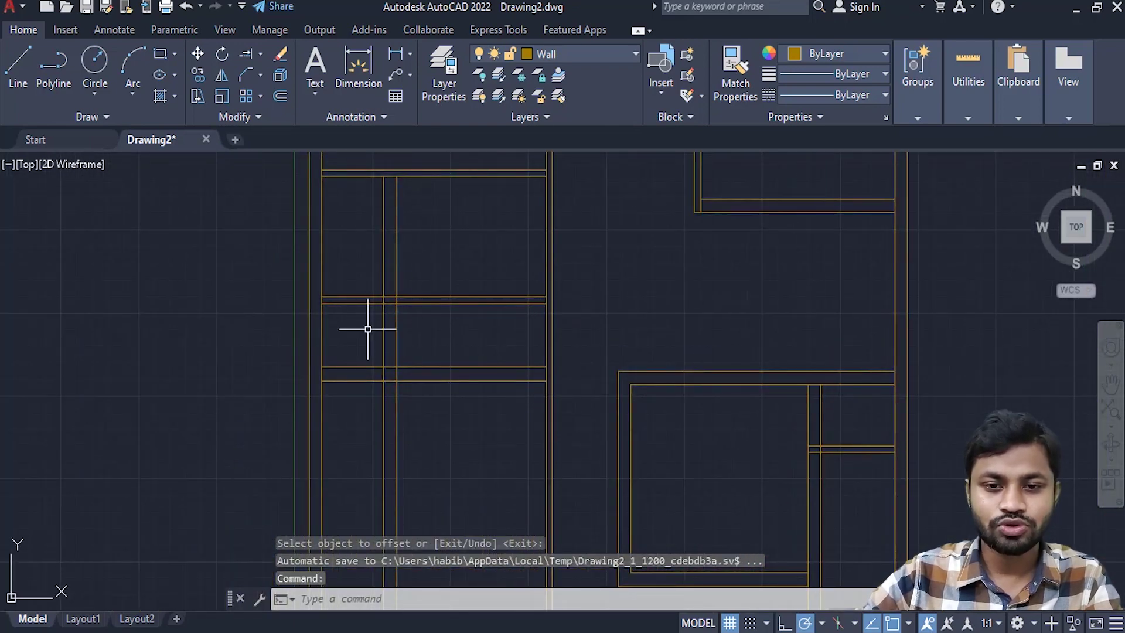
scroll(409, 360, up, 1)
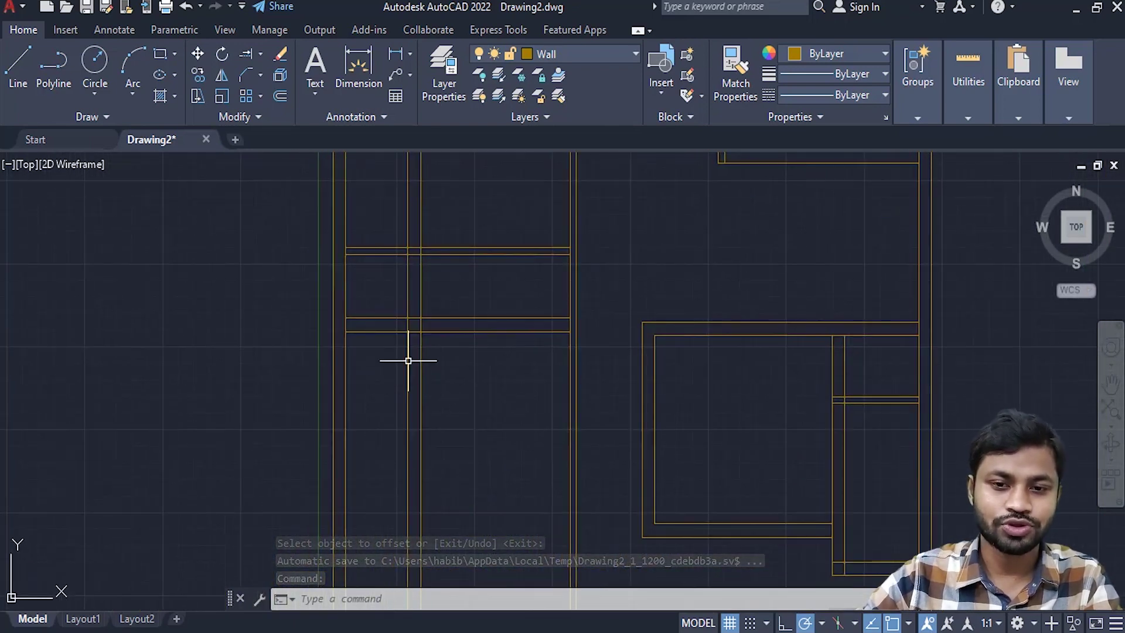
scroll(410, 360, up, 1)
scroll(450, 376, up, 1)
scroll(506, 412, up, 1)
click(506, 412)
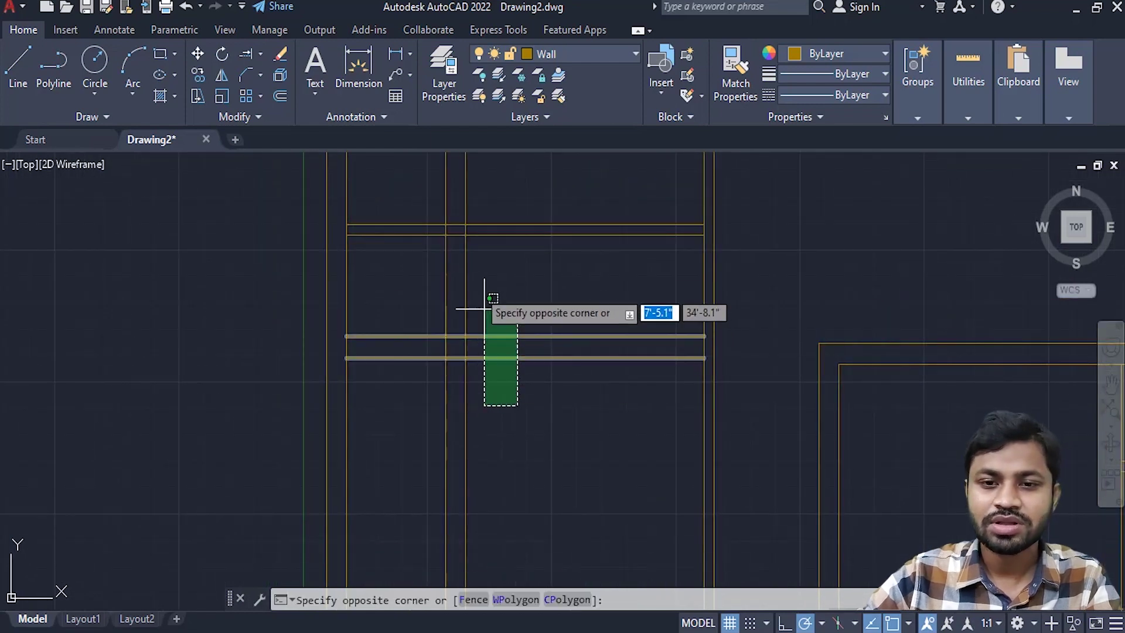
- Trim the new horizontal wall lines so they stop at the vertical wall
click(464, 188)
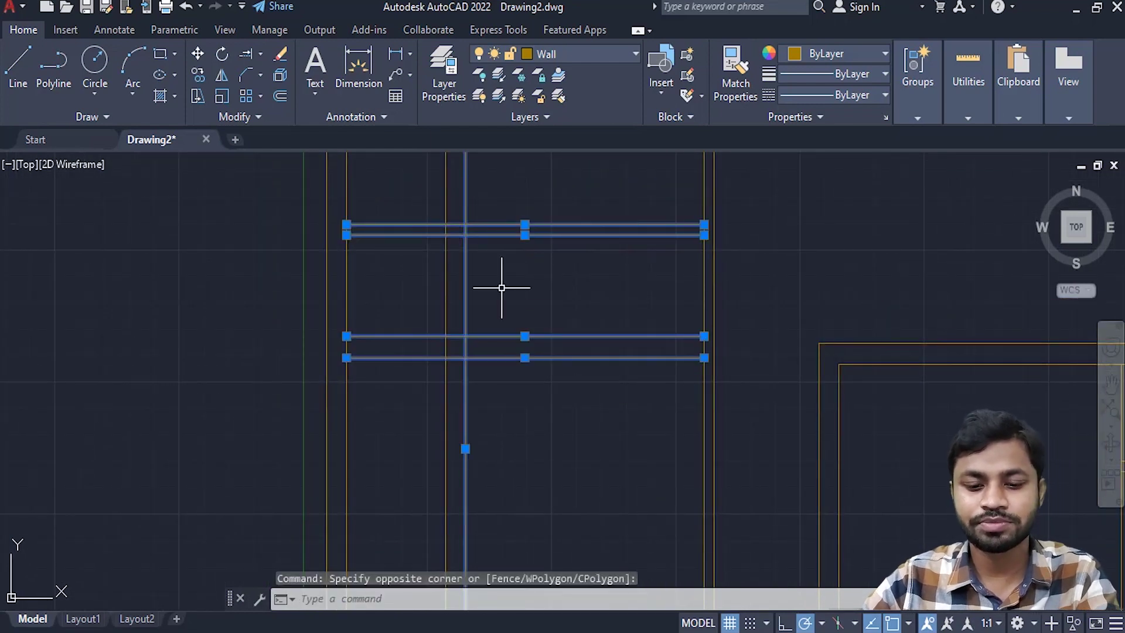
text(tr)
key(Return)
drag(418, 384, 390, 182)
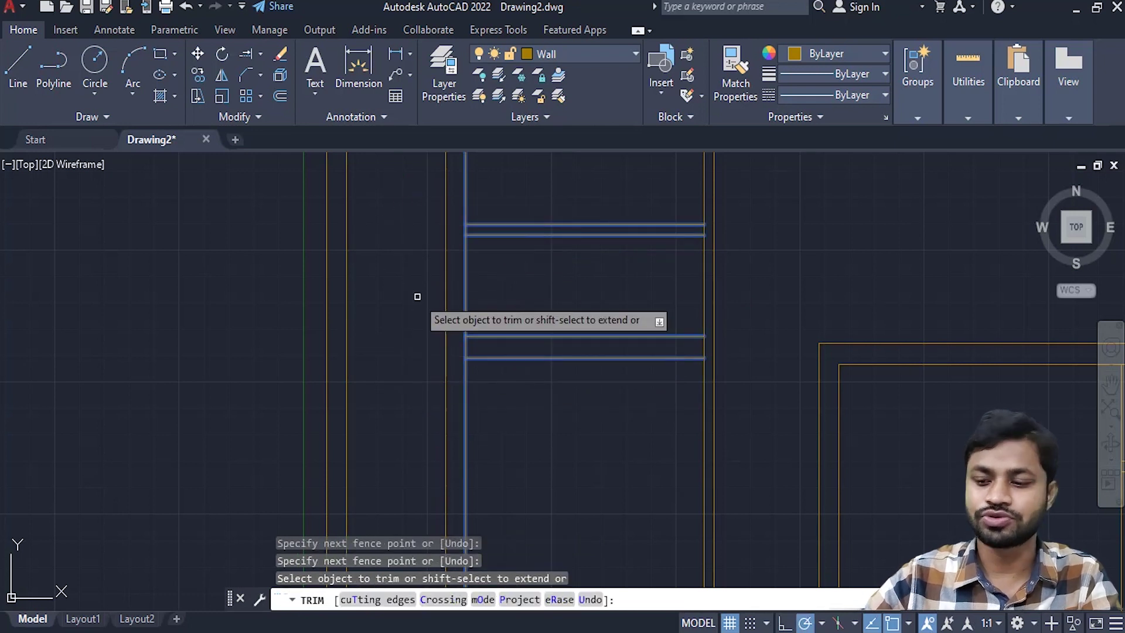
key(Escape)
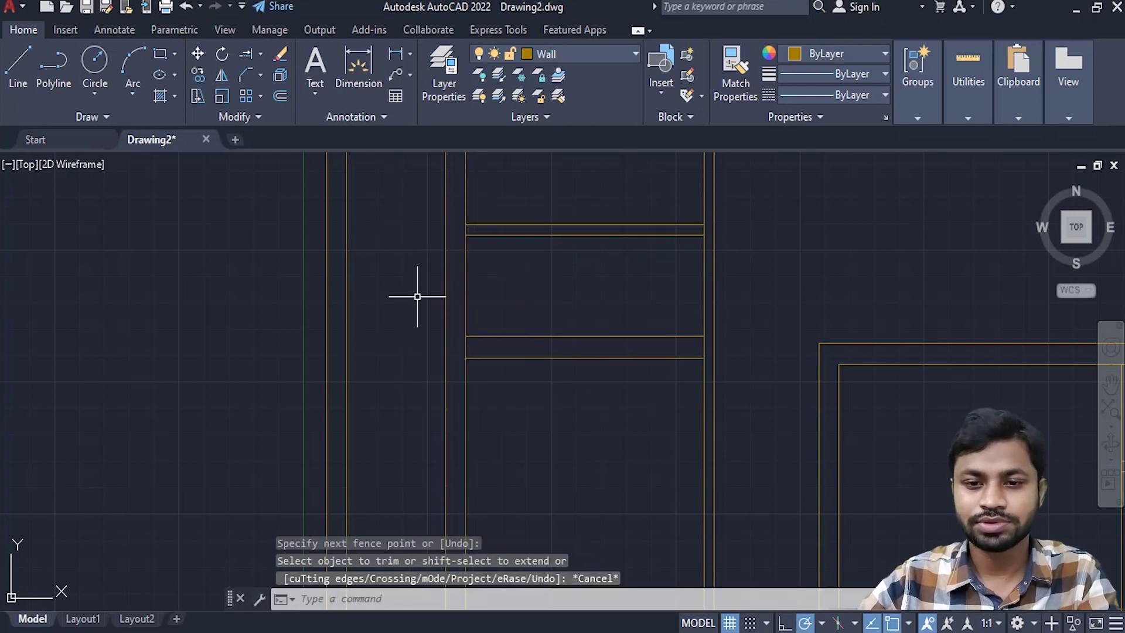
- Pan the plan and pick the left vertical wall line for a new offset
scroll(507, 364, down, 3)
middle_drag(507, 367, 449, 352)
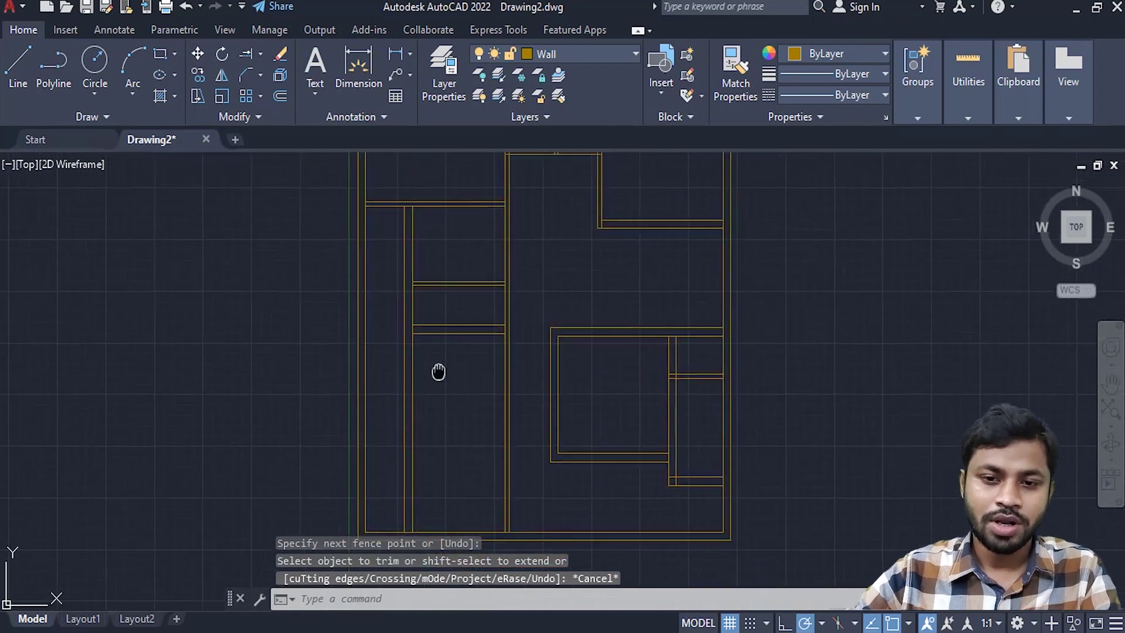
scroll(407, 379, up, 4)
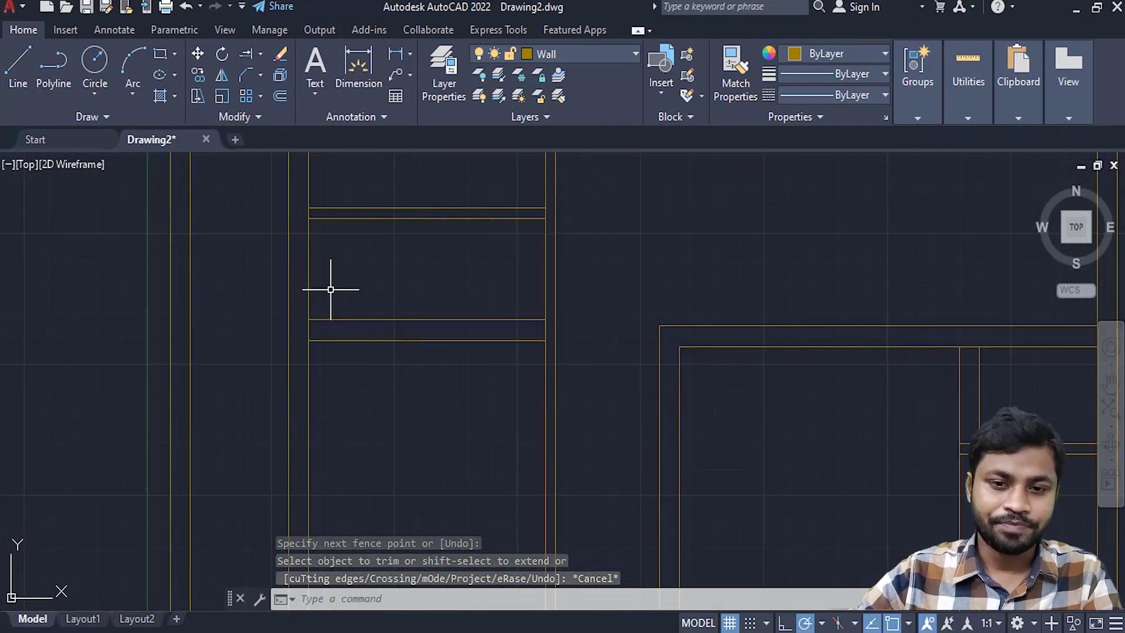
click(307, 261)
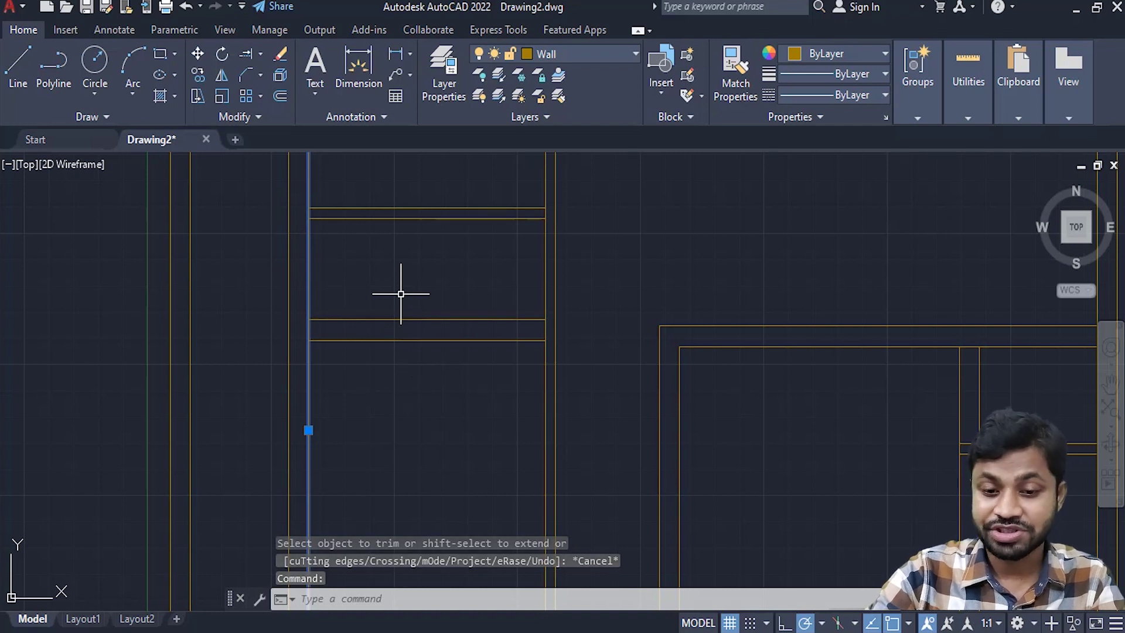
text(o)
key(Return)
text(6')
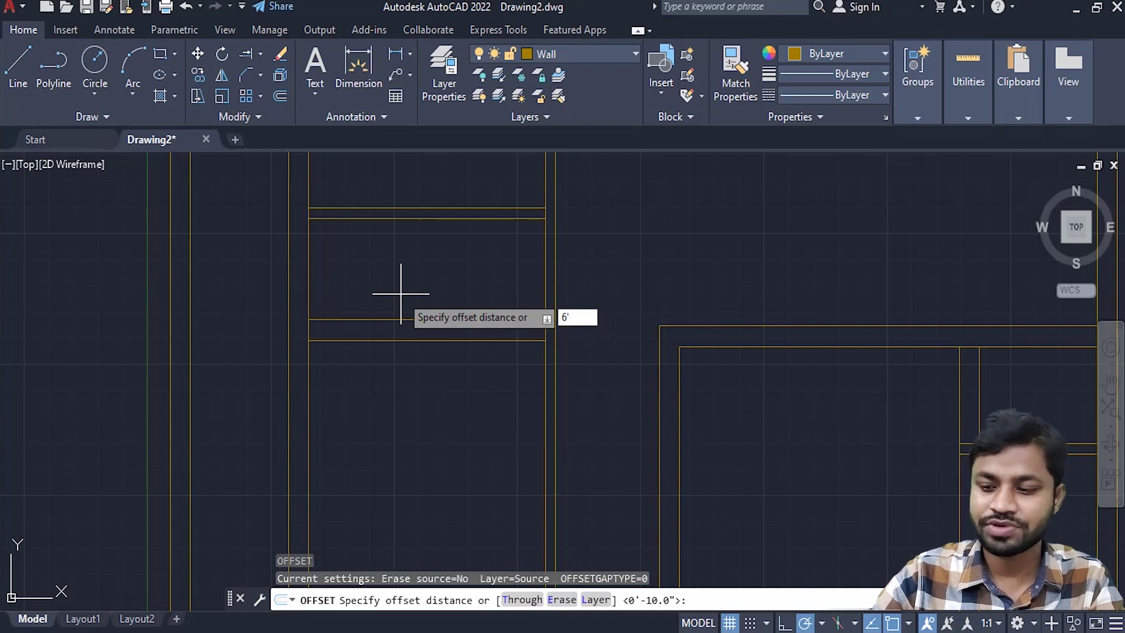
- Offset the left wall line 6' to the right
key(Return)
click(307, 294)
click(472, 296)
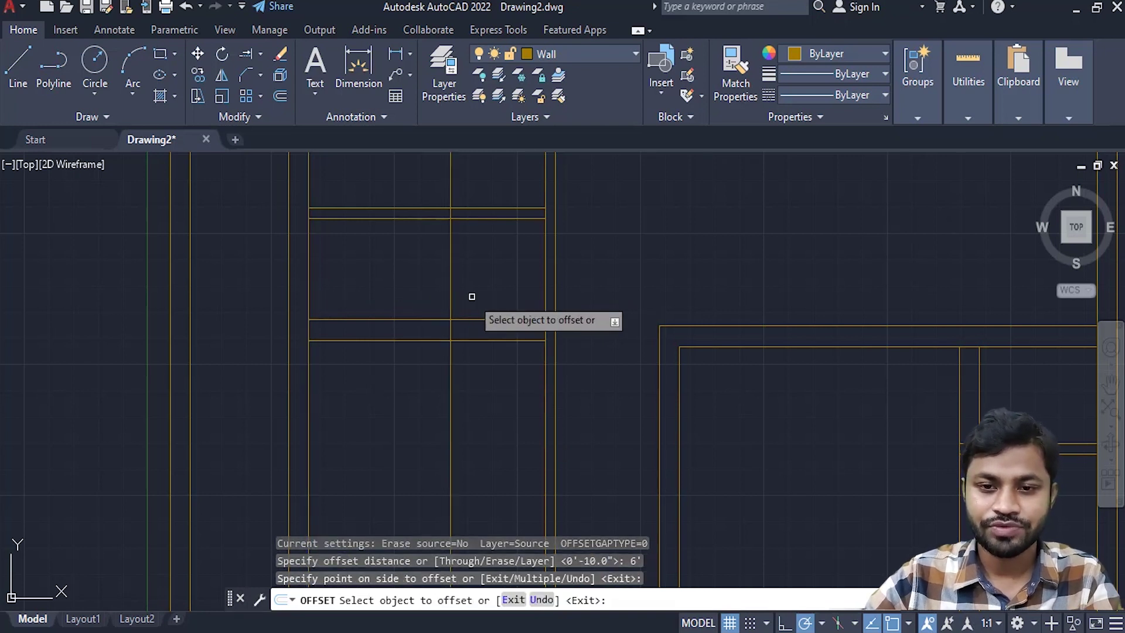
key(Return)
- Offset that new line 5" to the right to form the vertical wall
click(469, 271)
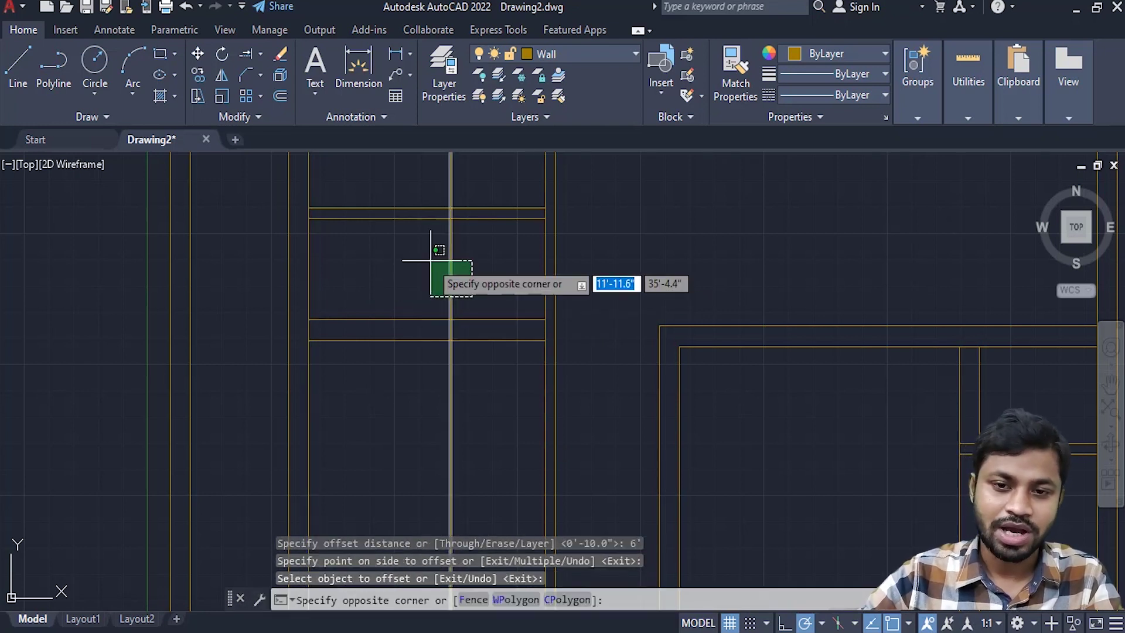
click(431, 260)
key(Return)
text(5")
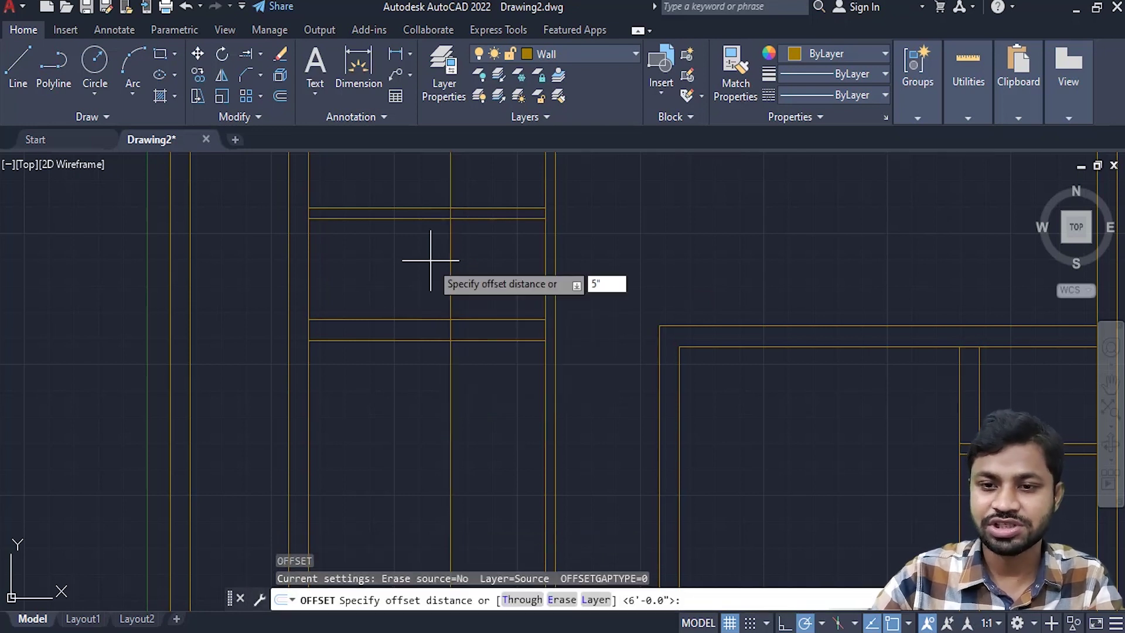
key(Return)
click(509, 264)
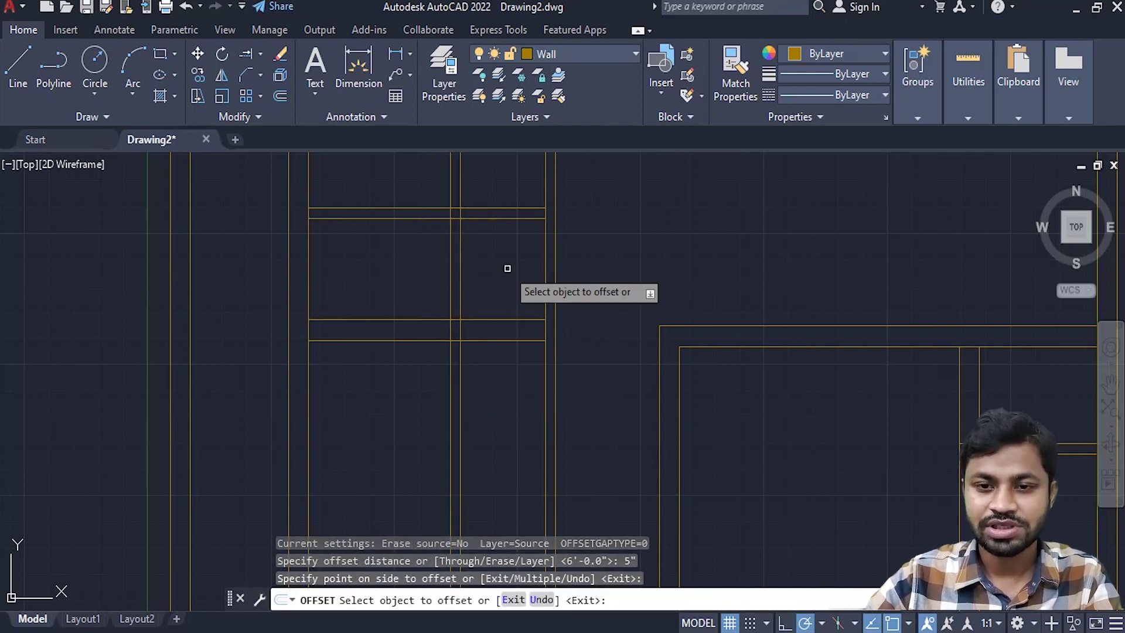
key(Return)
click(485, 388)
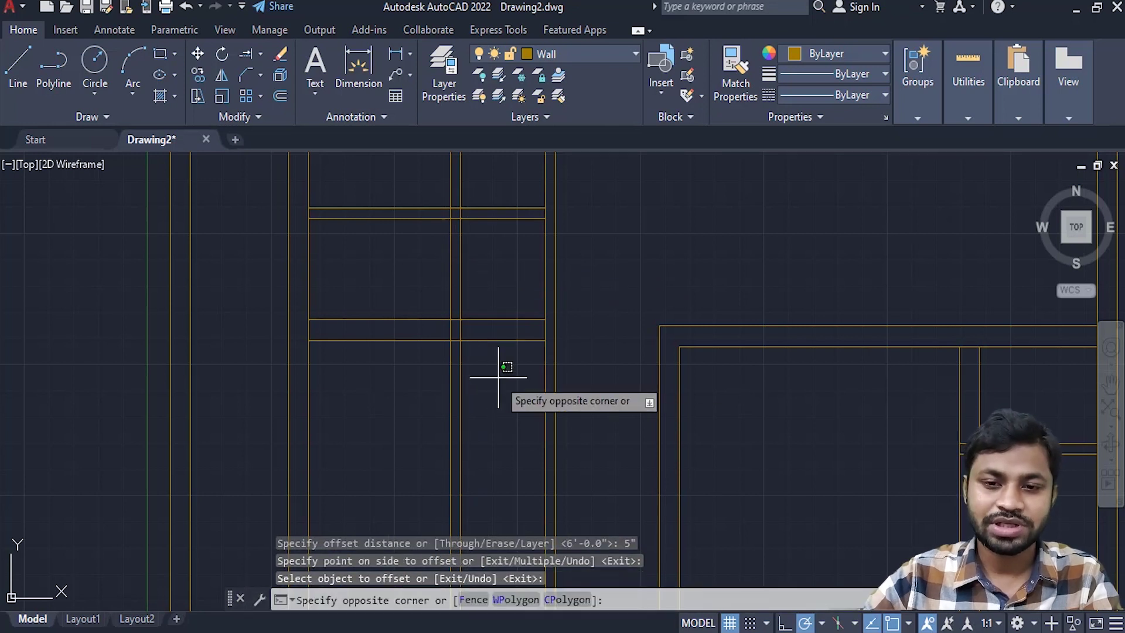
click(446, 337)
text(tr)
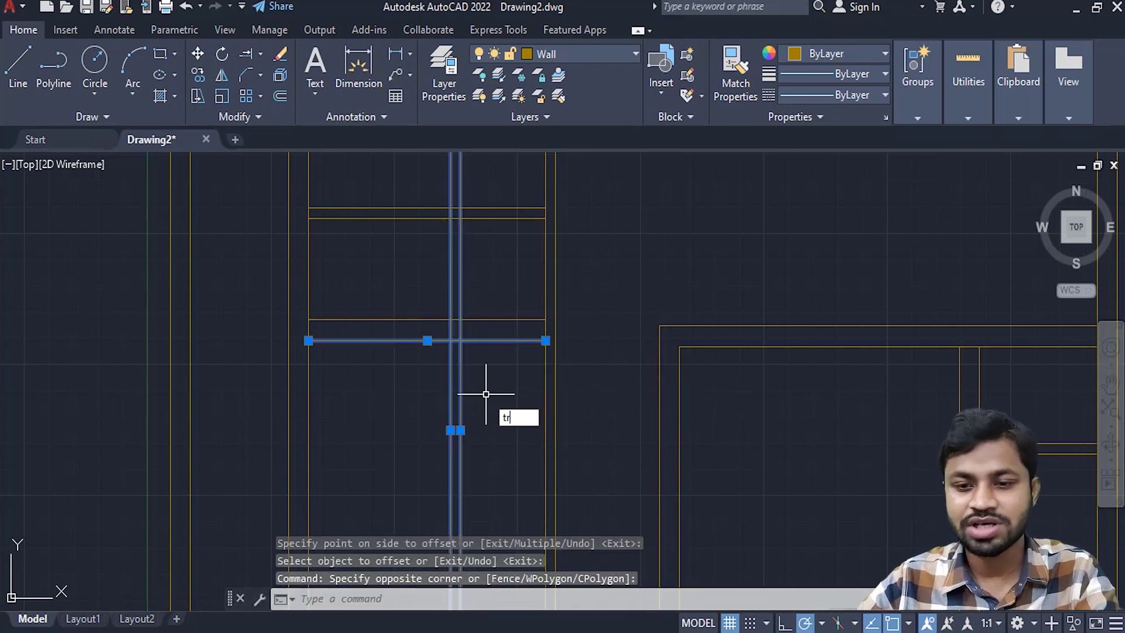
- Trim the new vertical wall lines below the horizontal wall
key(Return)
drag(492, 390, 416, 380)
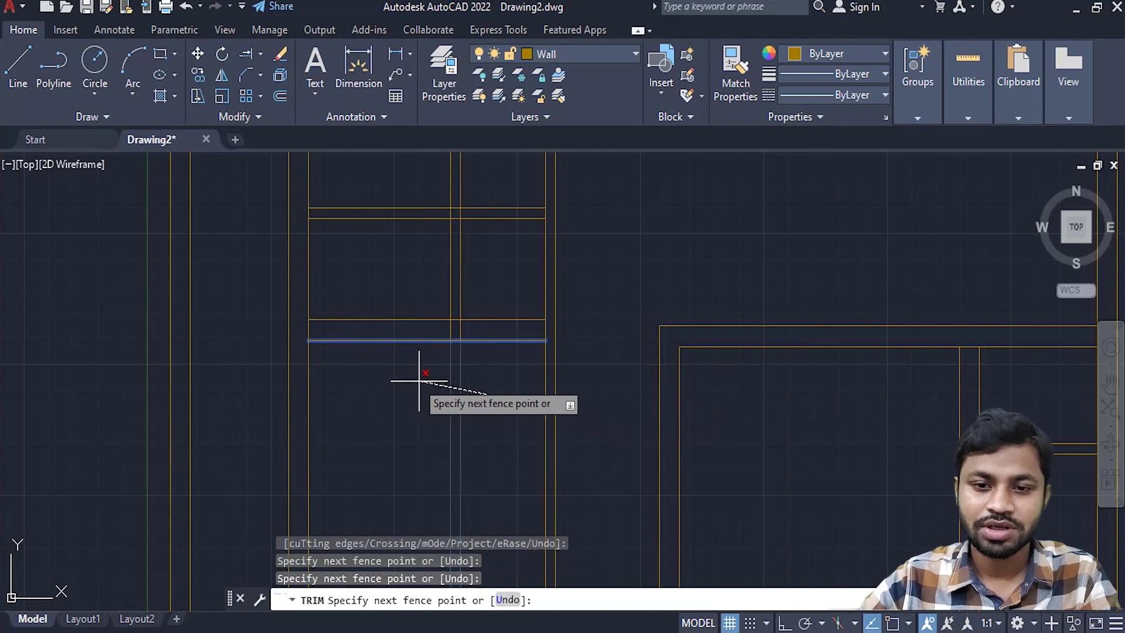
middle_drag(458, 407, 438, 462)
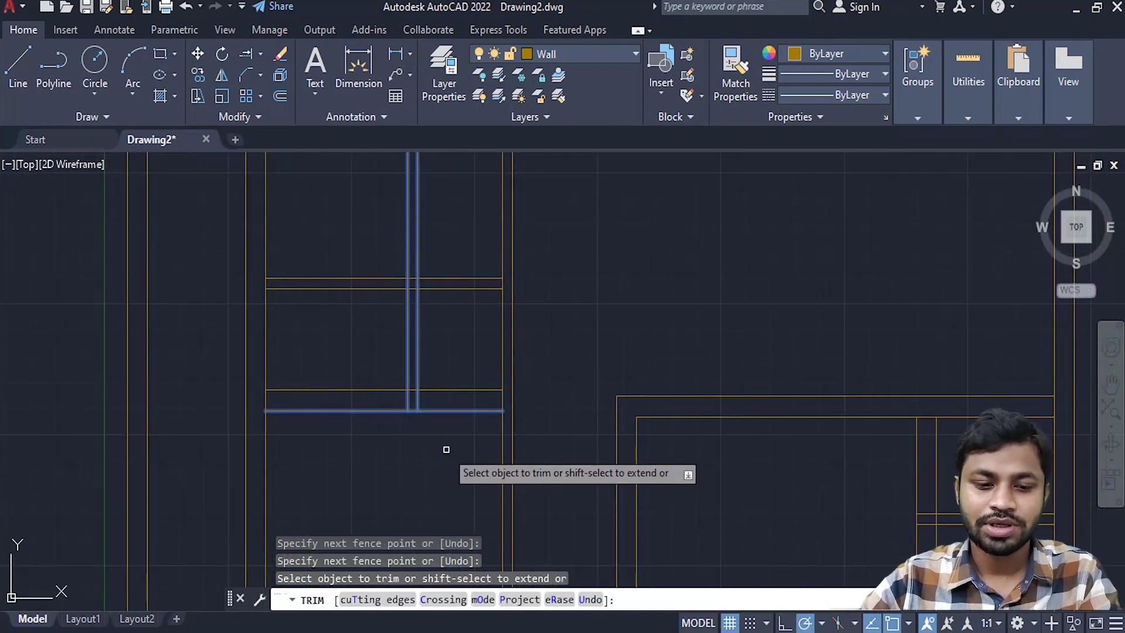
key(Escape)
- Trim the horizontal wall lines right of the new vertical wall to form an L-junction
click(463, 414)
click(390, 360)
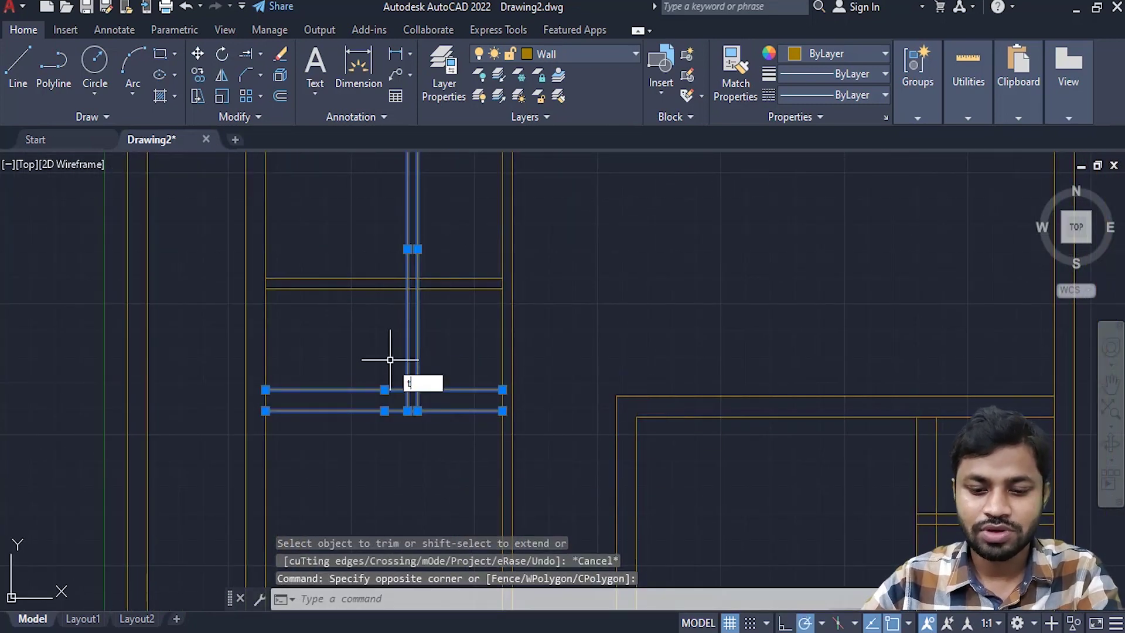
text(r)
key(Return)
drag(457, 446, 445, 354)
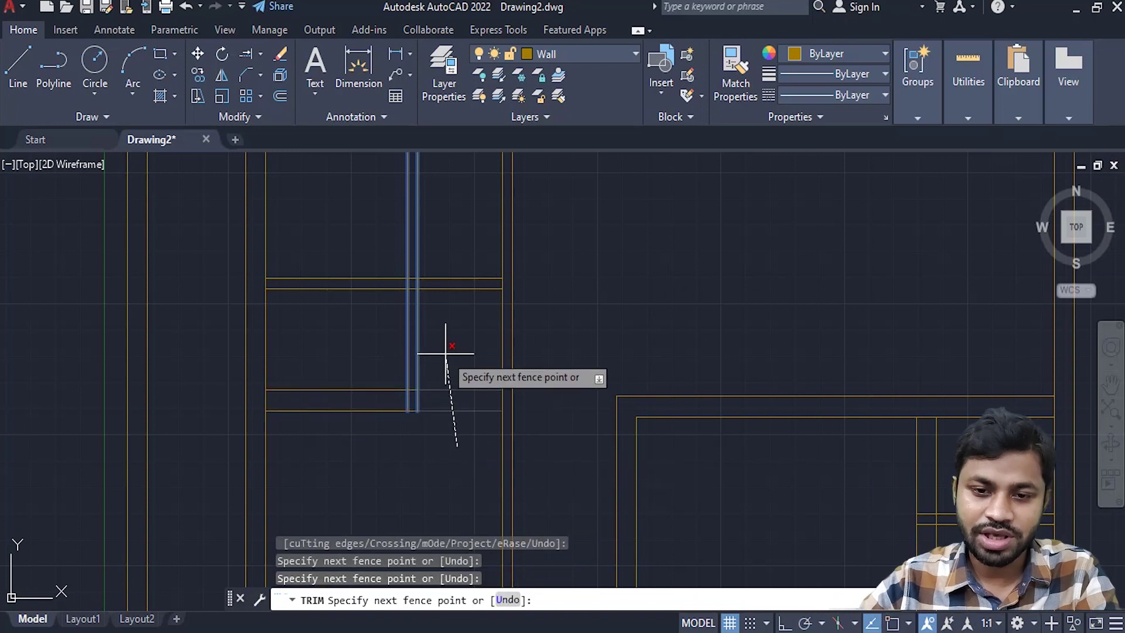
key(Return)
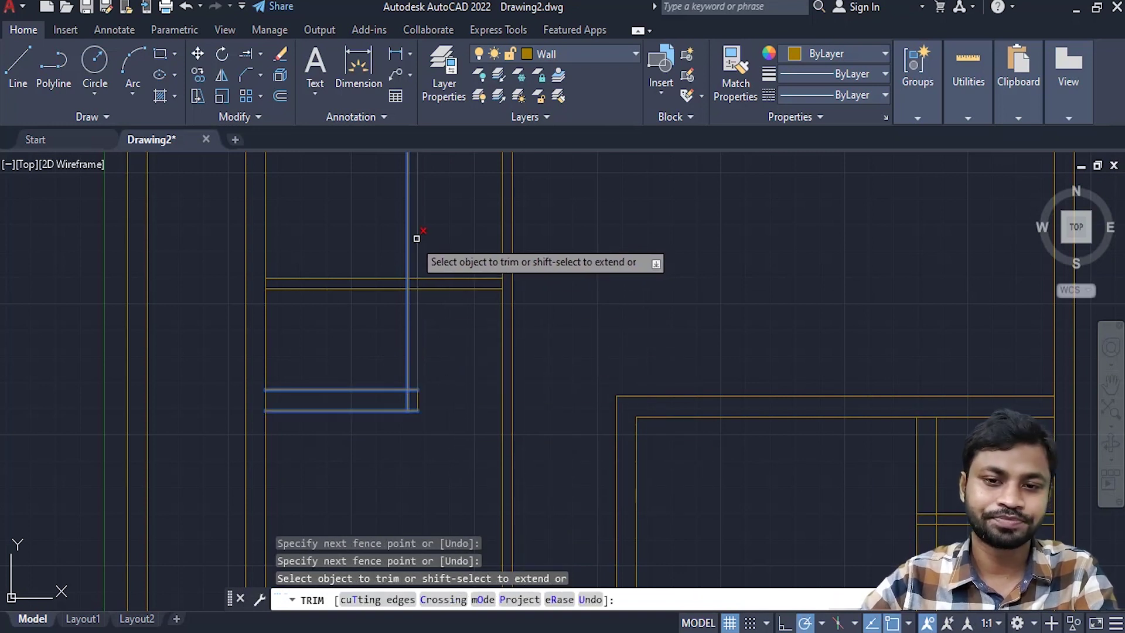
key(Return)
- Zoom in and out to review the trimmed junction
scroll(459, 351, down, 3)
scroll(460, 351, up, 2)
scroll(432, 309, up, 2)
scroll(449, 321, up, 1)
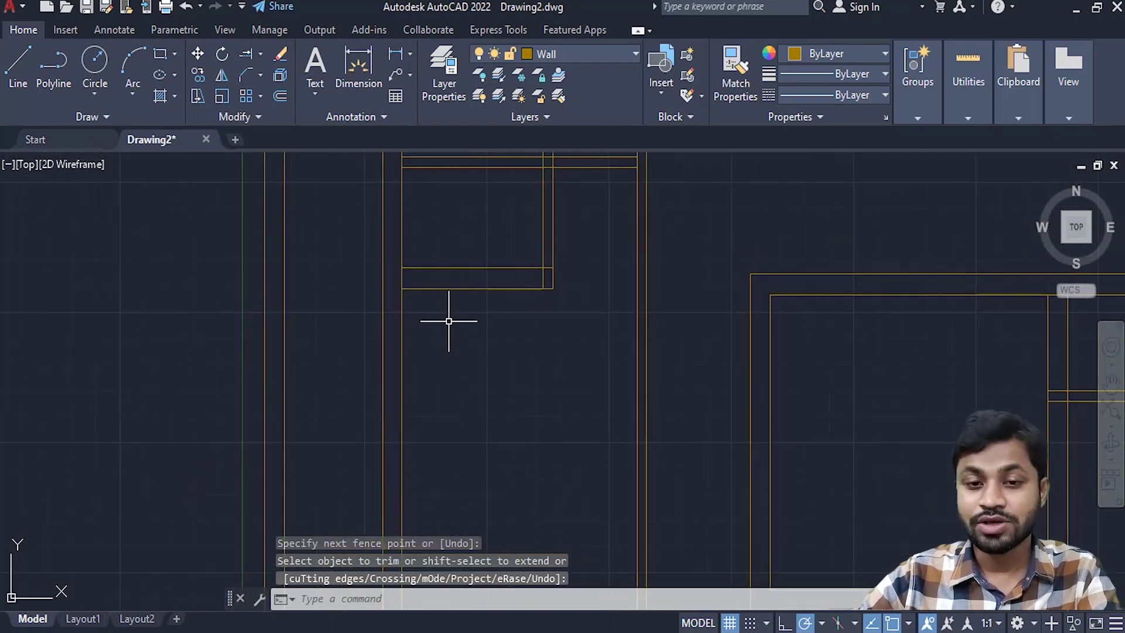
scroll(452, 397, down, 1)
scroll(357, 261, up, 1)
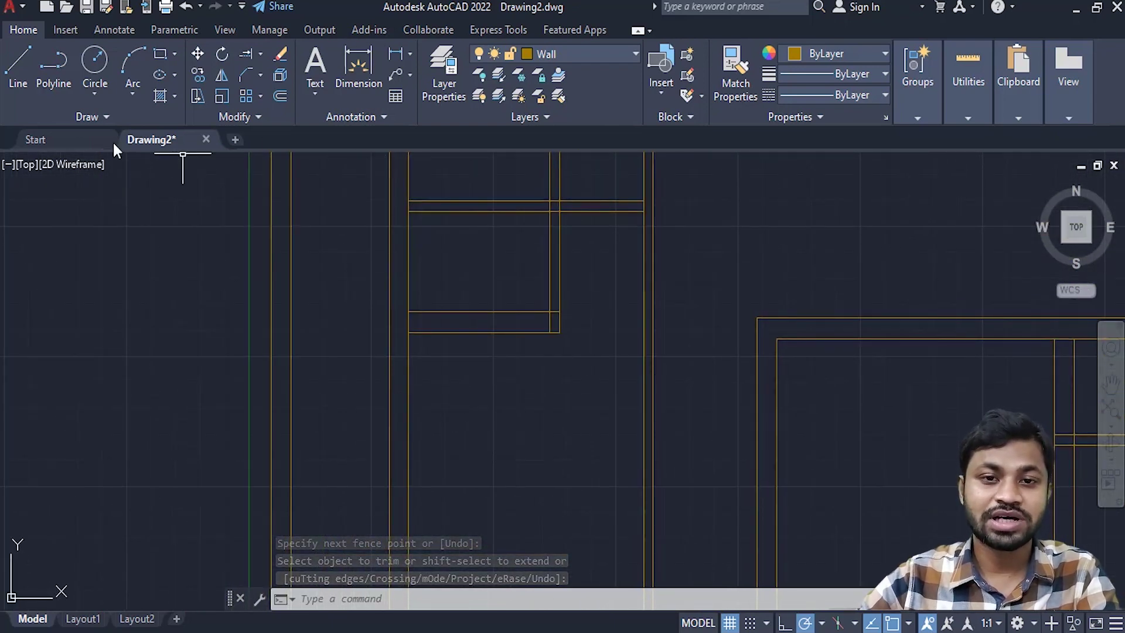
click(246, 75)
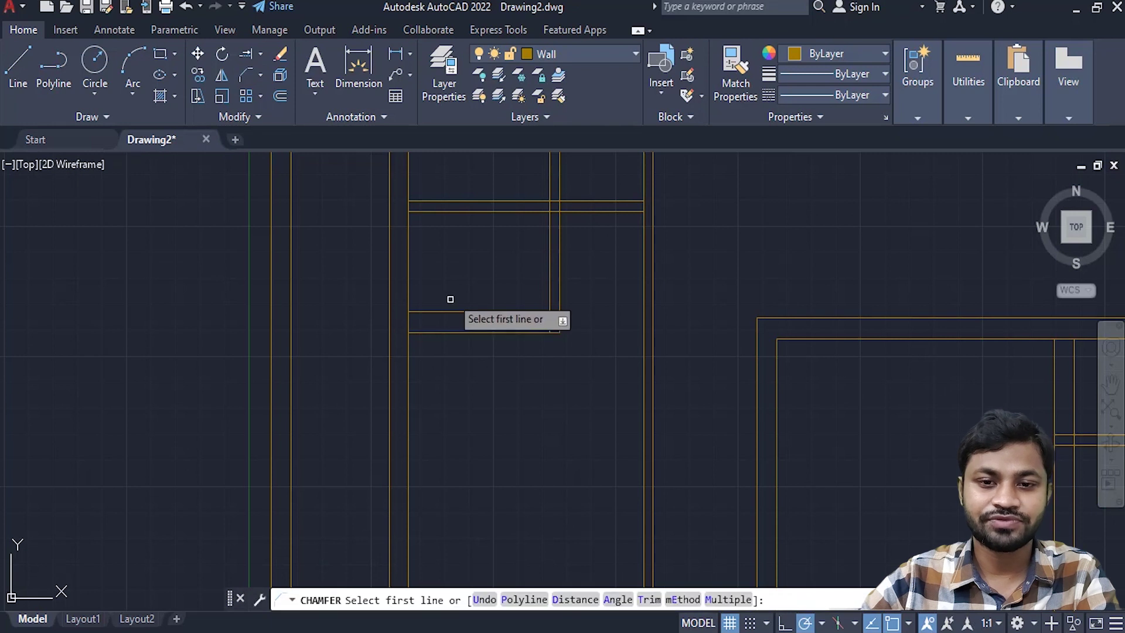
- Close two wall corners with zero-distance chamfers
click(389, 269)
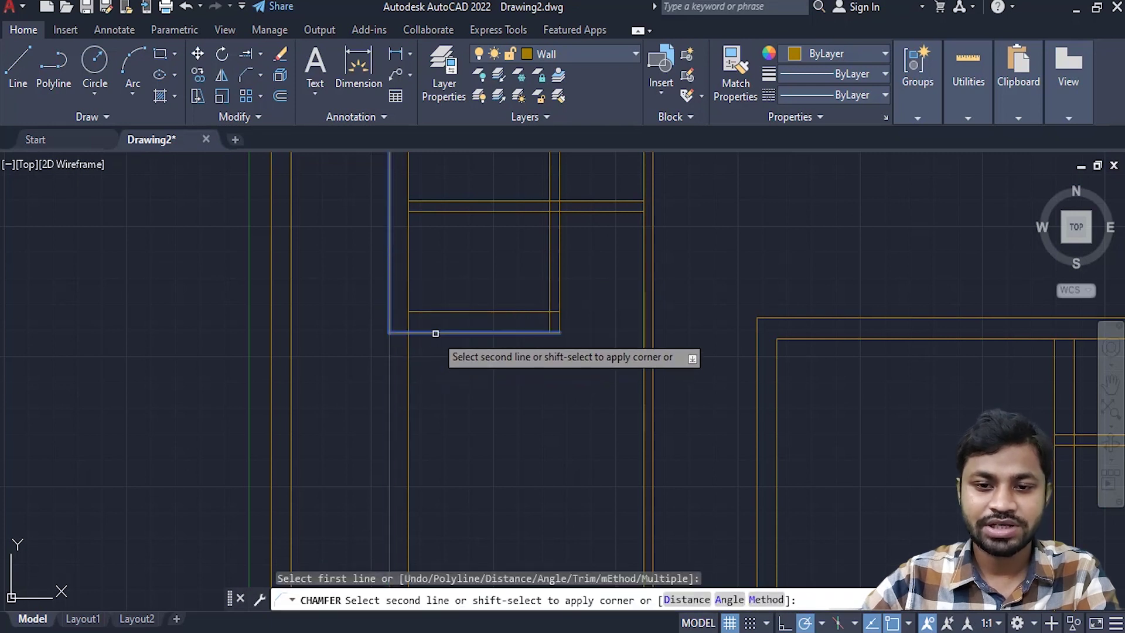
click(434, 332)
key(Return)
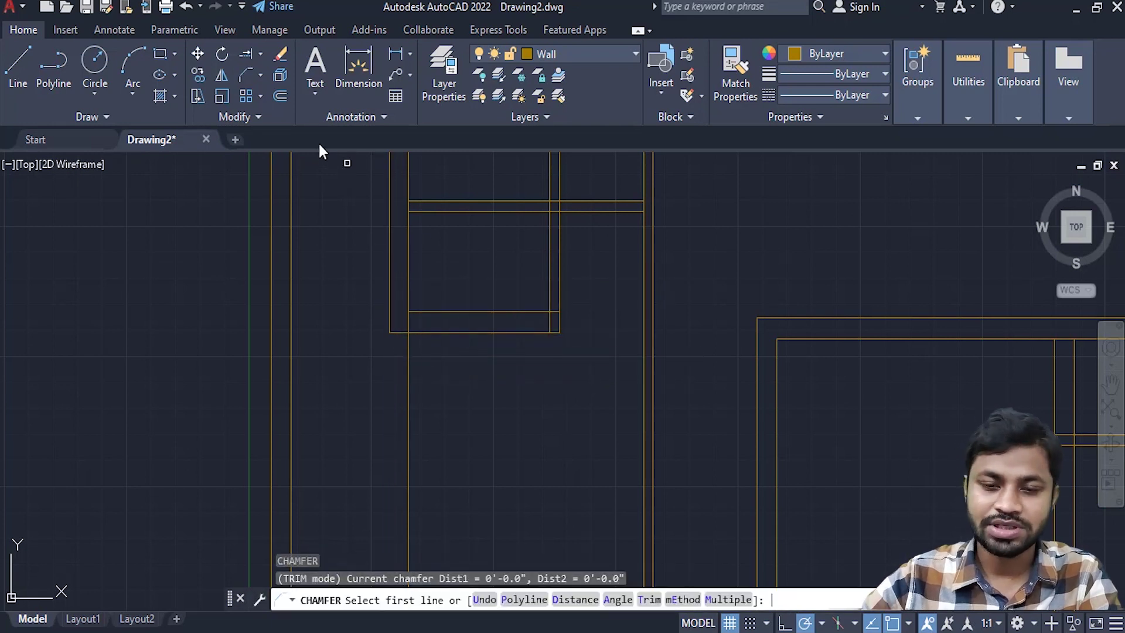
click(408, 249)
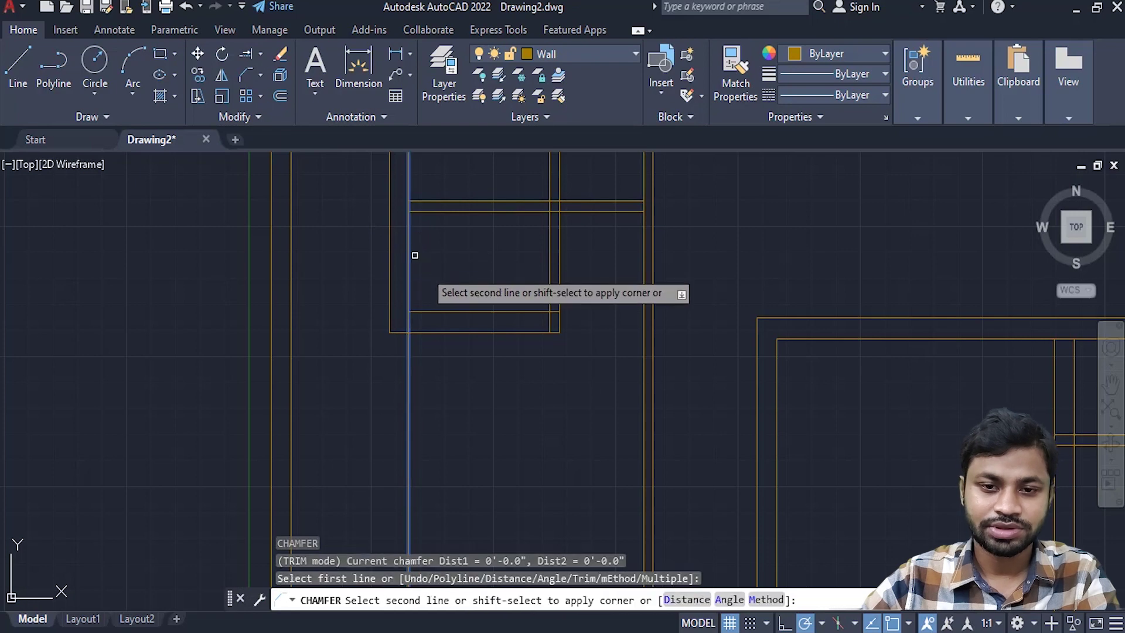
click(415, 312)
key(Return)
- Cancel the chamfer and undo the recent corner joins
scroll(465, 262, down, 3)
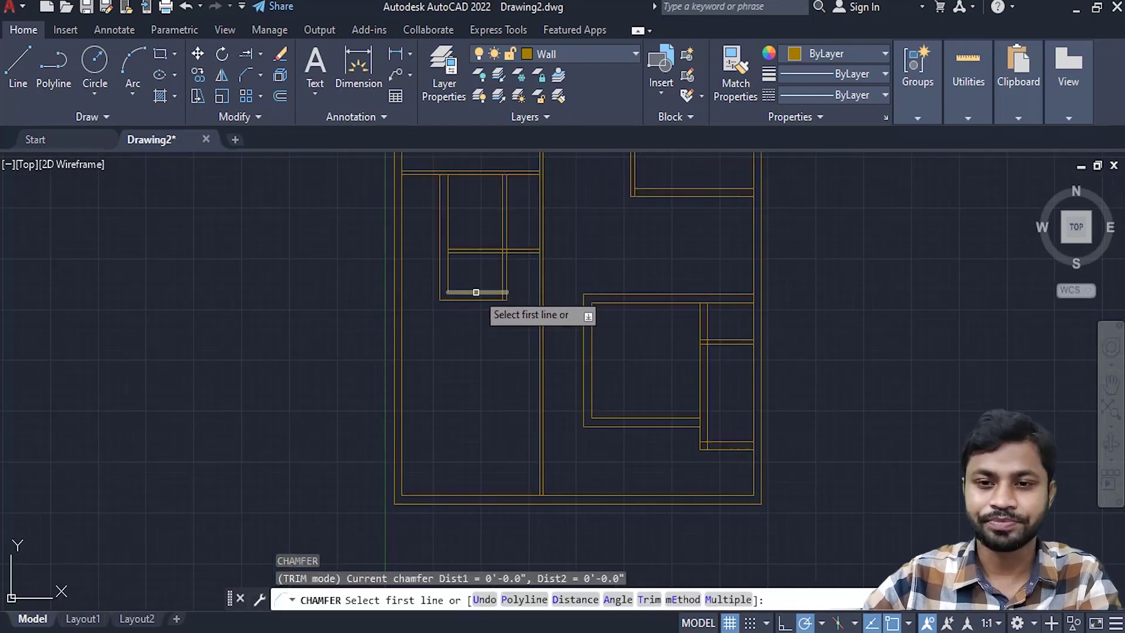
middle_drag(477, 314, 435, 358)
key(Escape)
scroll(439, 334, up, 5)
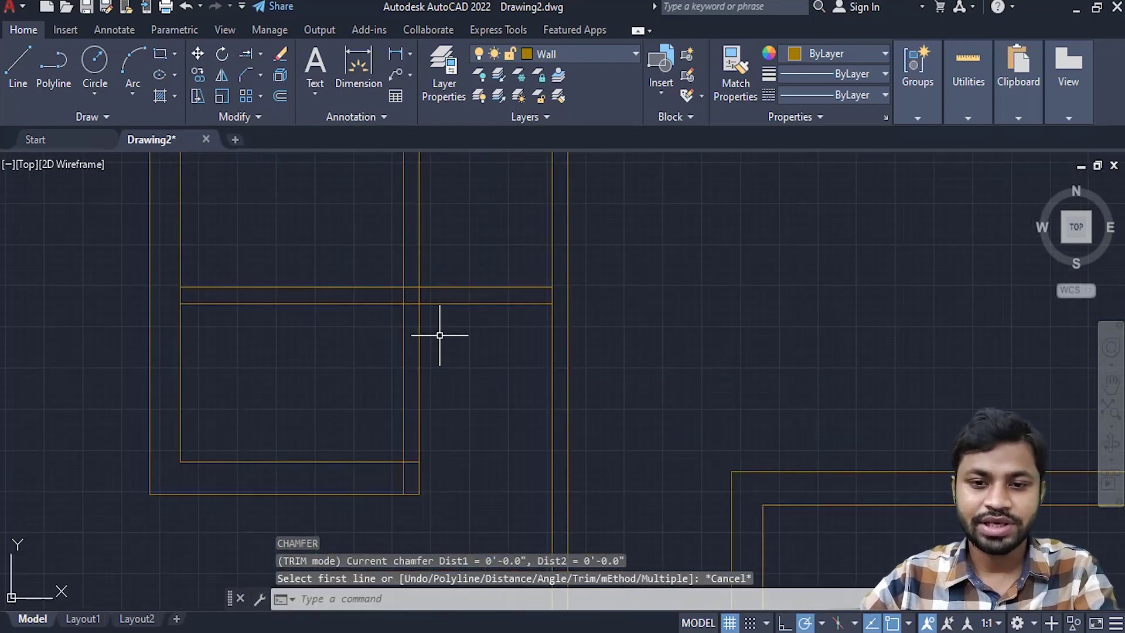
scroll(418, 363, up, 3)
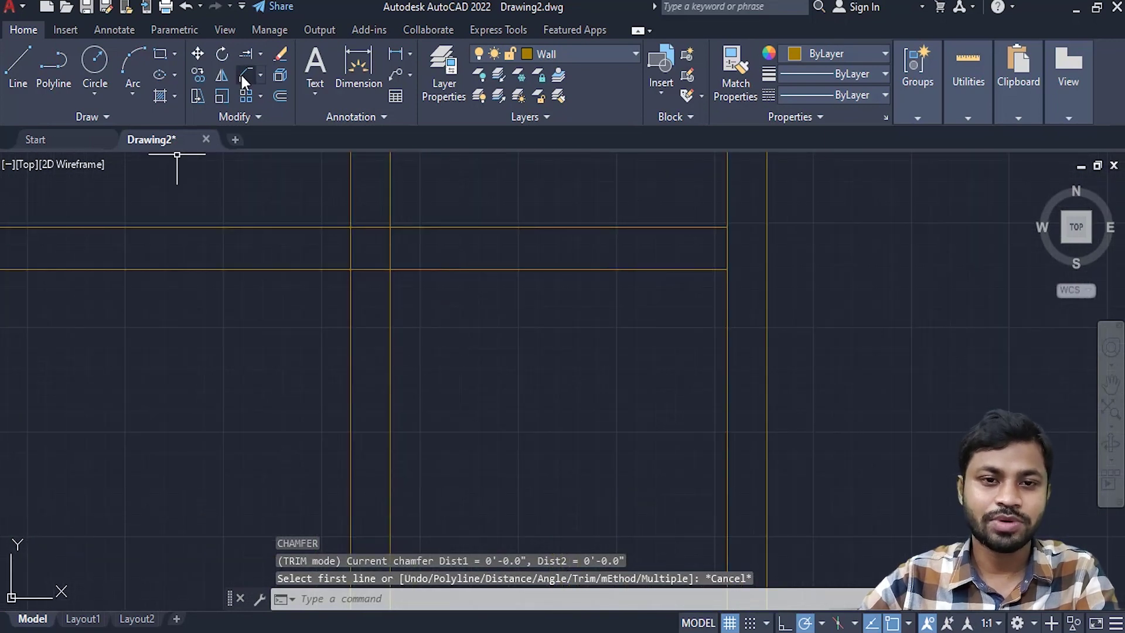
key(ctrl+z)
key(ctrl+z)
key(ctrl+z)
- Trim the interior wall's vertical lines poking above the horizontal wall into a T-junction
click(515, 339)
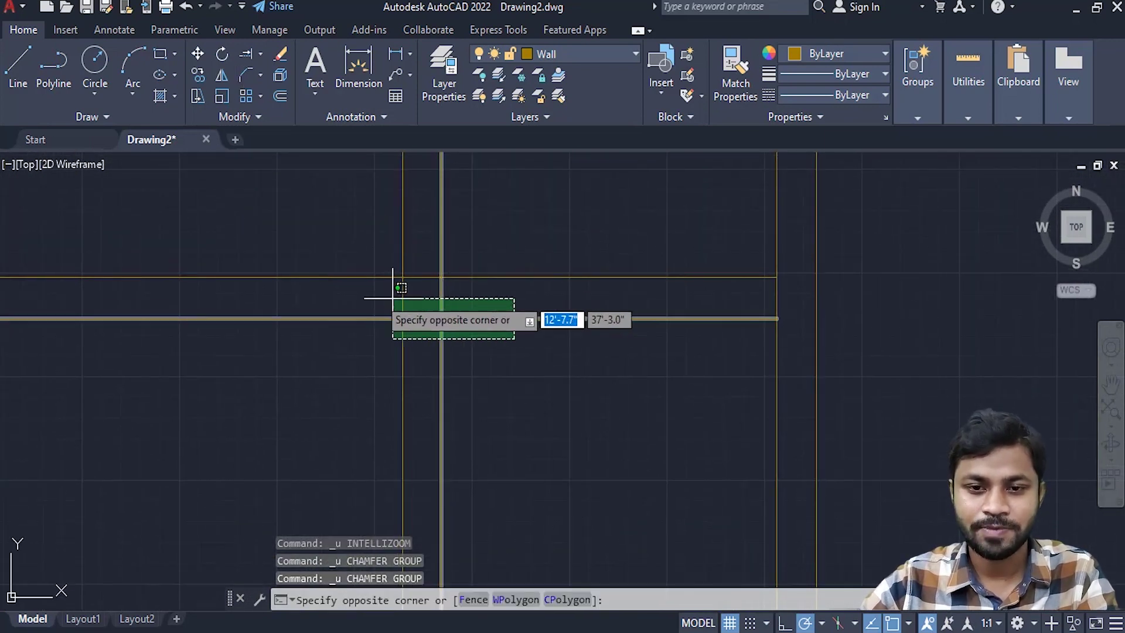
click(394, 300)
key(Return)
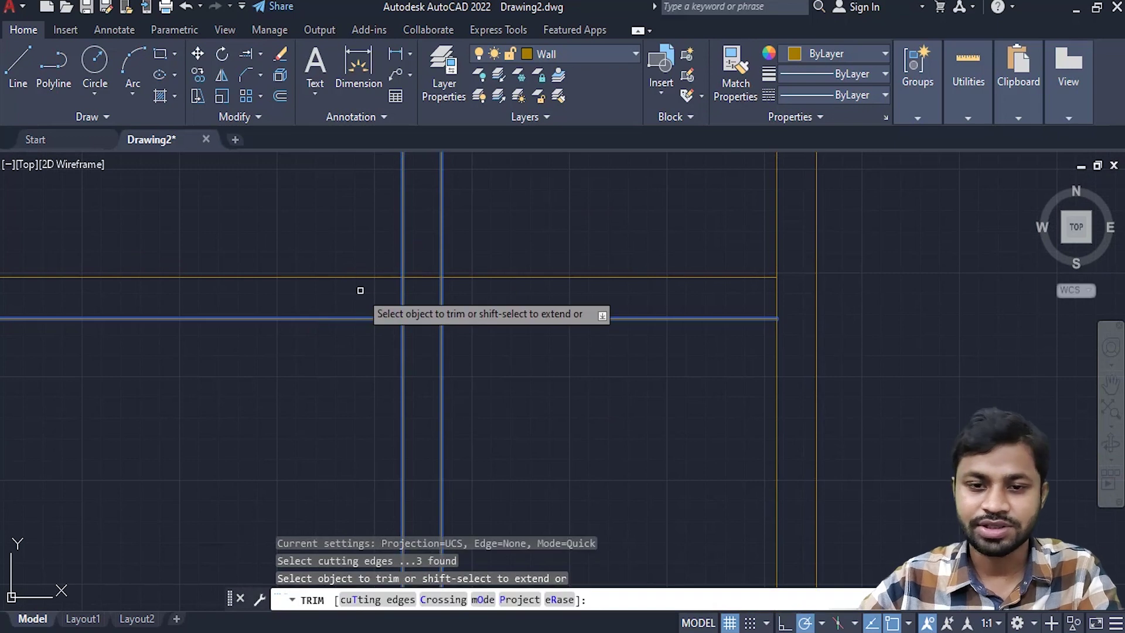
drag(467, 251, 378, 202)
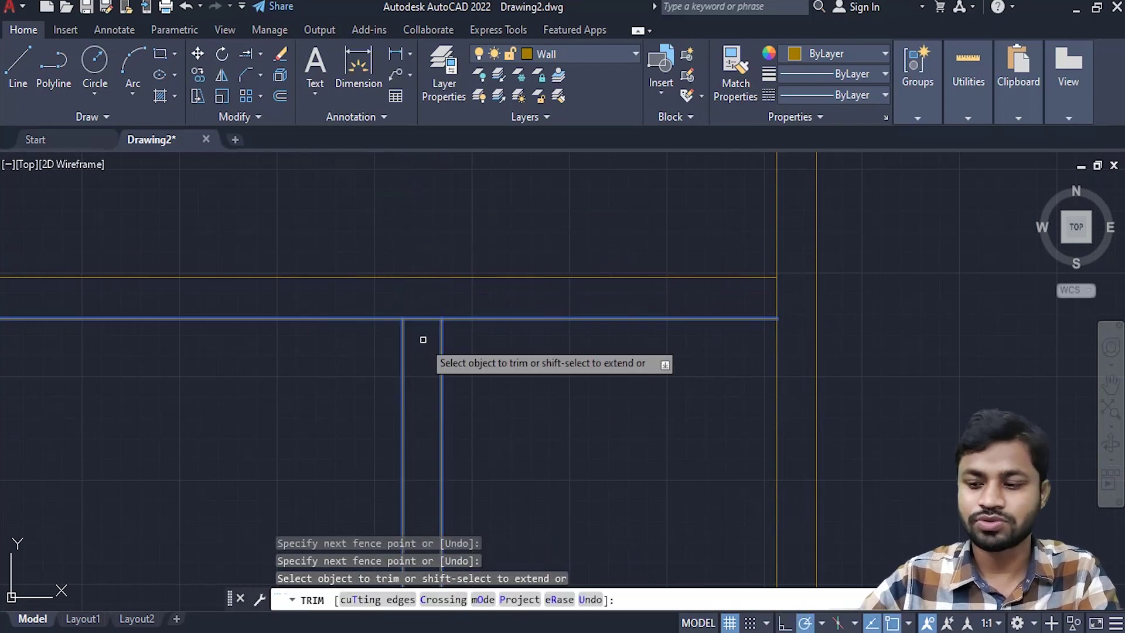
key(Return)
scroll(422, 336, down, 4)
middle_drag(422, 337, 502, 394)
scroll(502, 394, up, 3)
scroll(512, 402, up, 2)
scroll(481, 351, up, 2)
scroll(435, 294, up, 2)
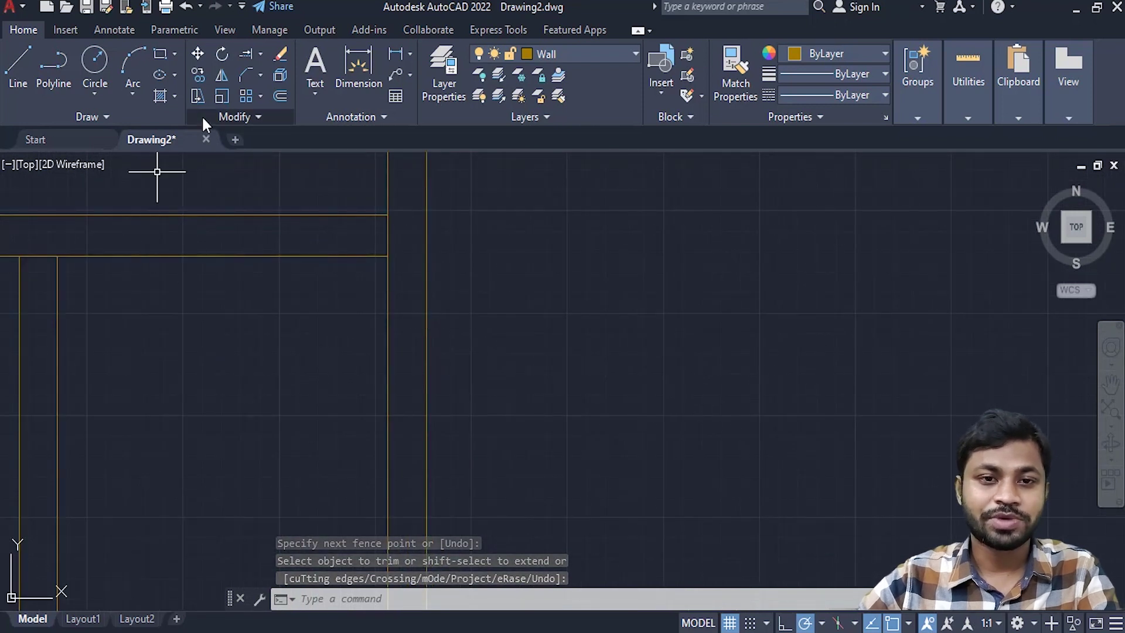
click(245, 81)
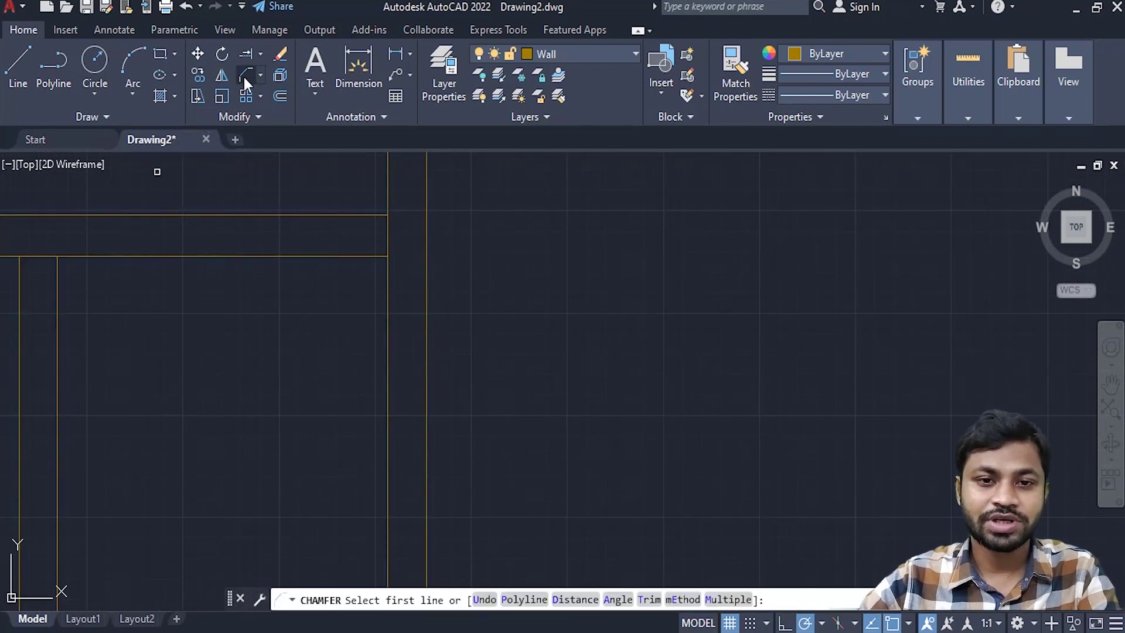
- Join the first corner's horizontal and vertical wall lines into a sharp corner
click(335, 256)
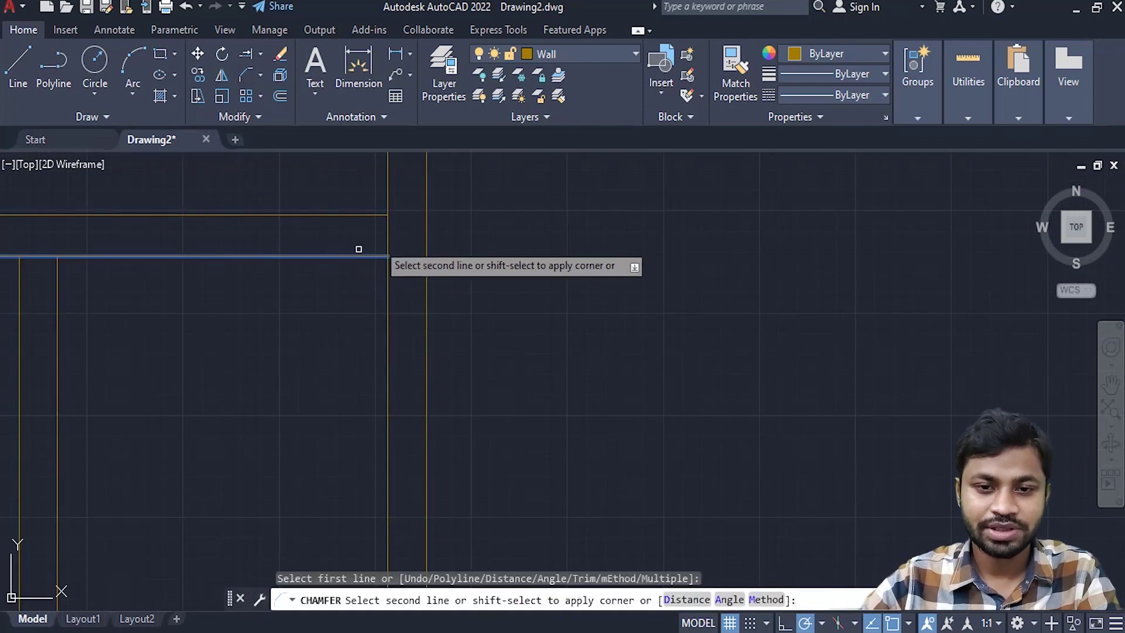
click(430, 196)
scroll(507, 221, down, 4)
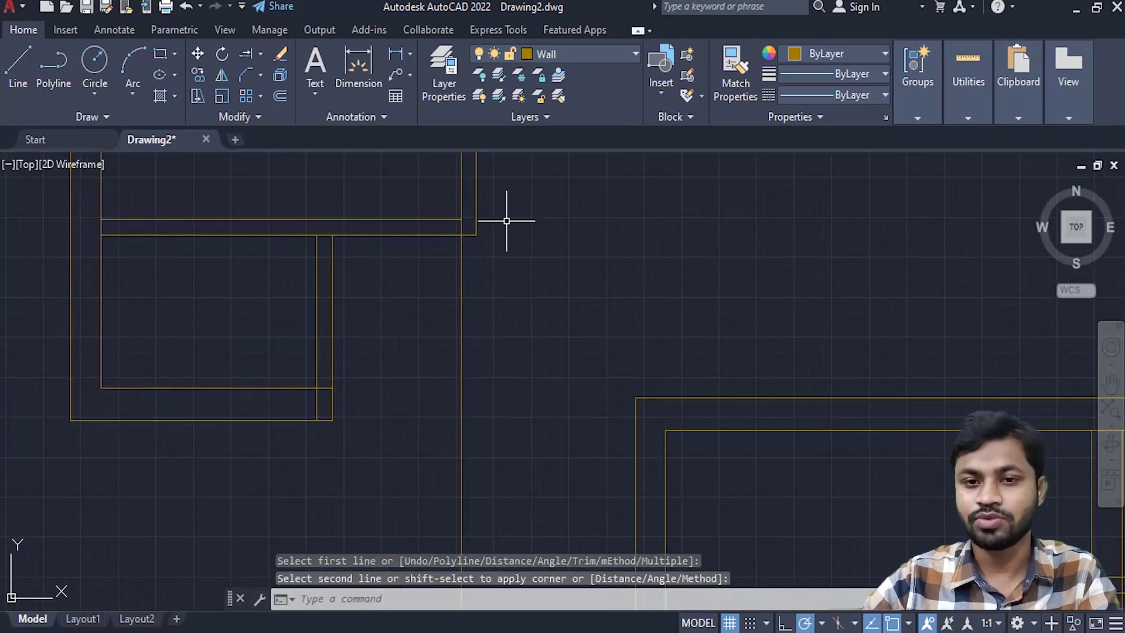
key(space)
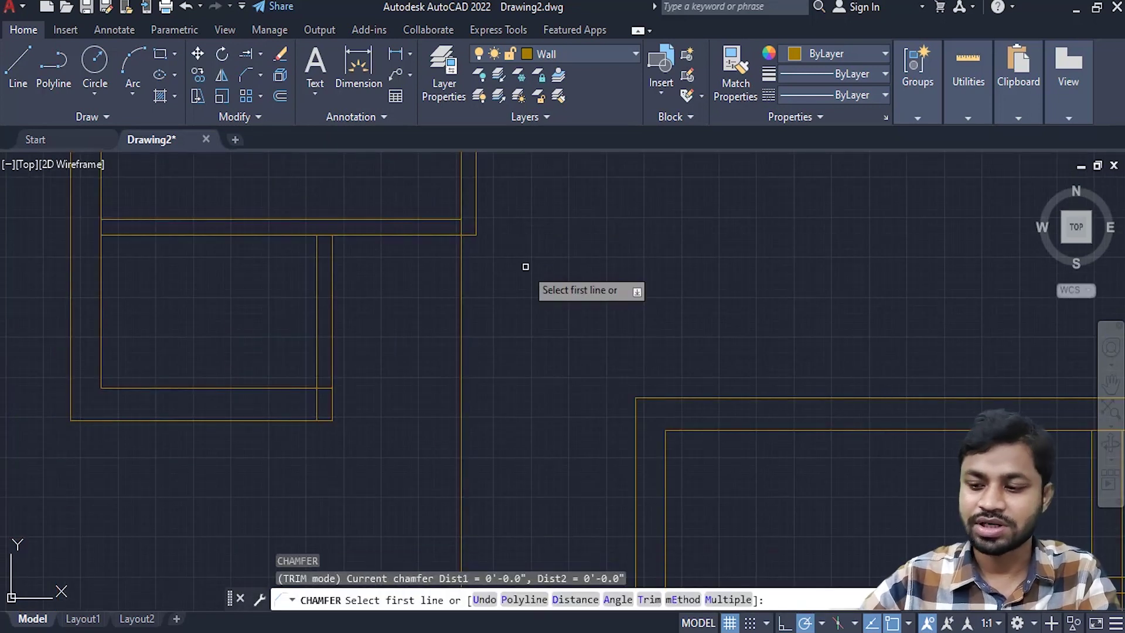
scroll(535, 271, up, 1)
scroll(537, 322, up, 1)
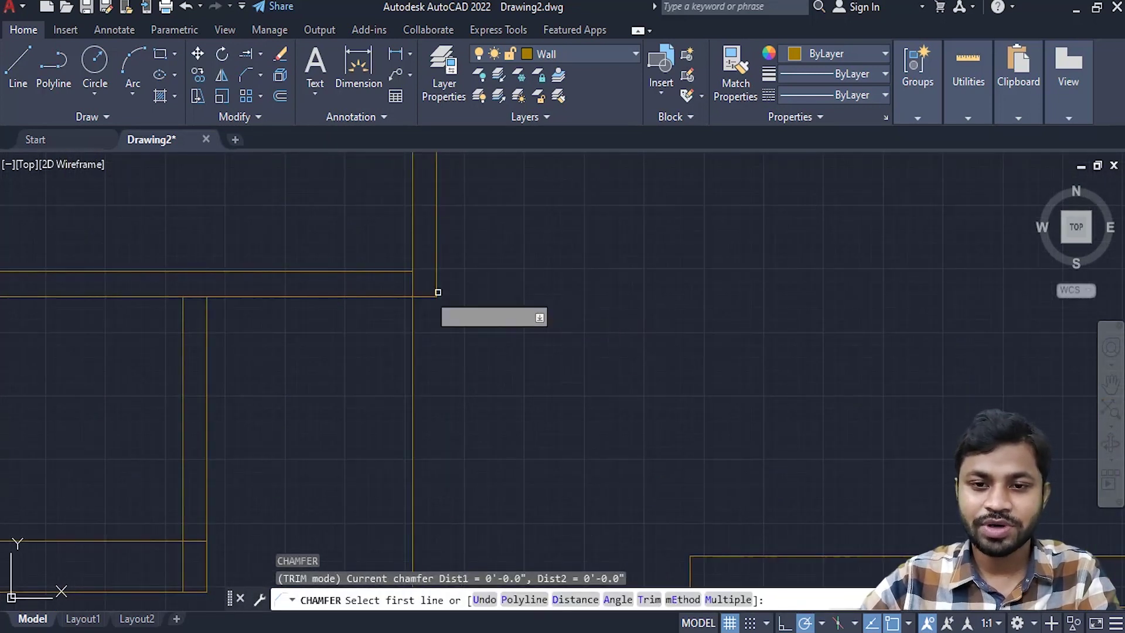
- Join the next corner's horizontal and vertical lines the same way, then end the command
click(391, 270)
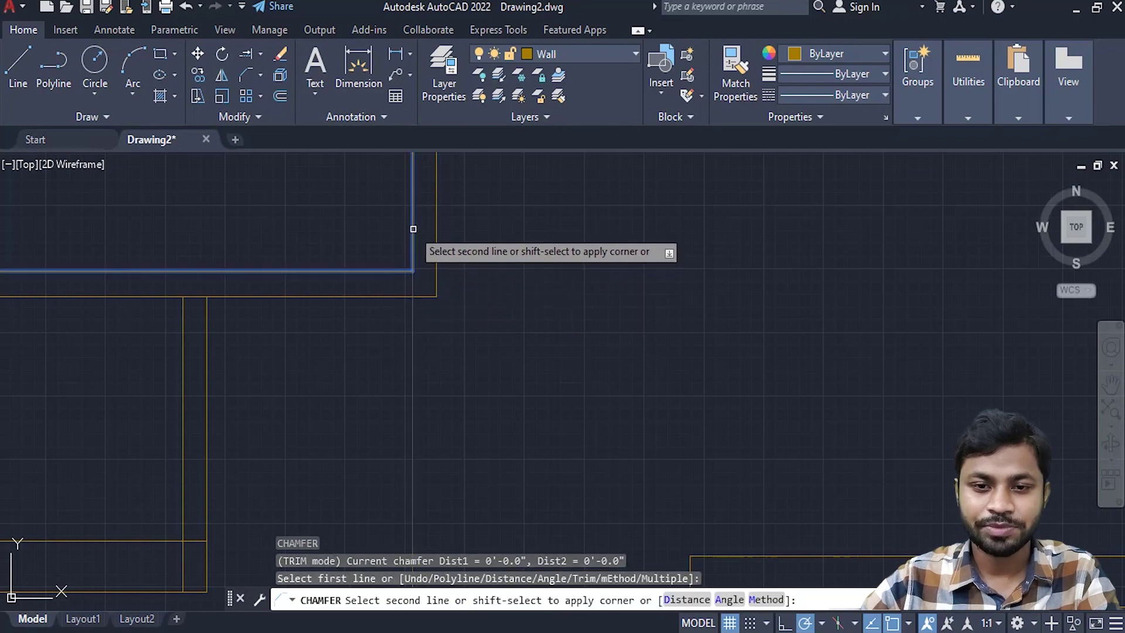
click(413, 227)
key(space)
scroll(524, 296, down, 2)
scroll(527, 305, down, 2)
scroll(496, 323, down, 1)
scroll(494, 324, down, 3)
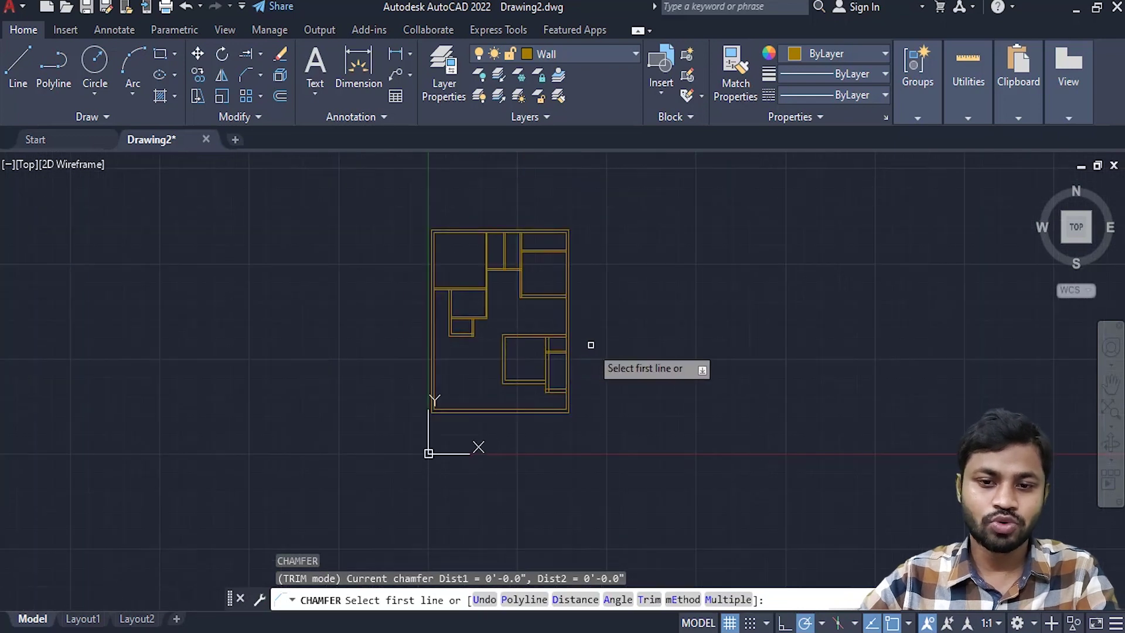
key(Escape)
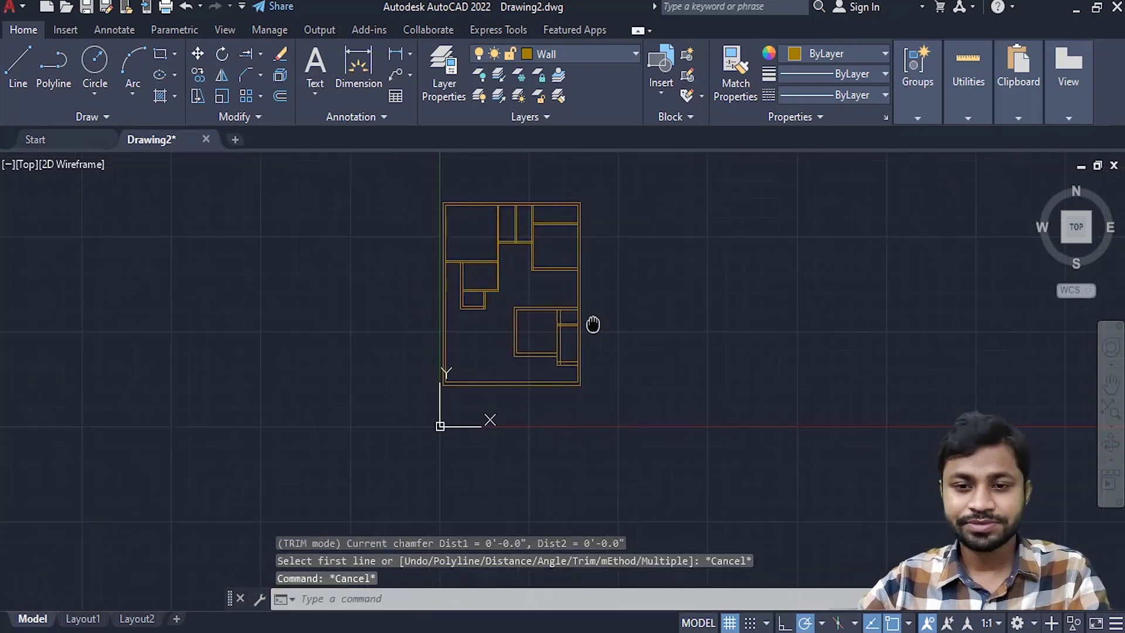
- Zoom and pan out to view the whole floor plan
scroll(527, 305, up, 4)
middle_drag(519, 305, 502, 291)
scroll(543, 297, down, 1)
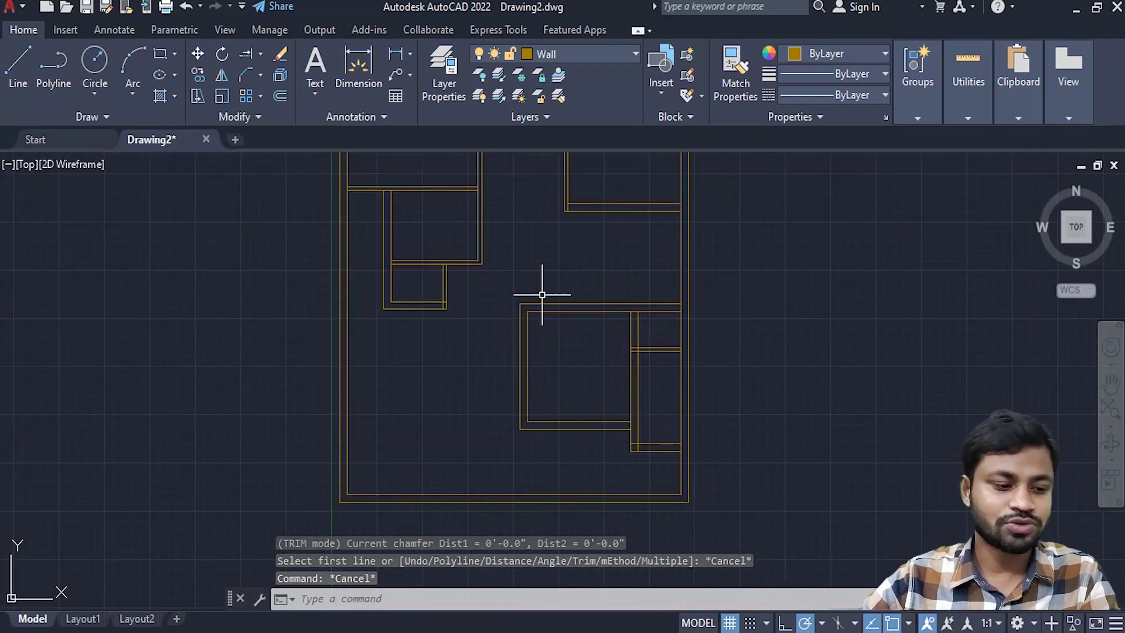
scroll(528, 351, down, 1)
mouse_move(527, 351)
middle_down()
mouse_move(519, 313)
mouse_move(456, 406)
middle_up()
scroll(518, 313, up, 4)
scroll(498, 348, down, 4)
middle_drag(527, 317, 525, 191)
scroll(534, 300, up, 4)
scroll(534, 300, down, 4)
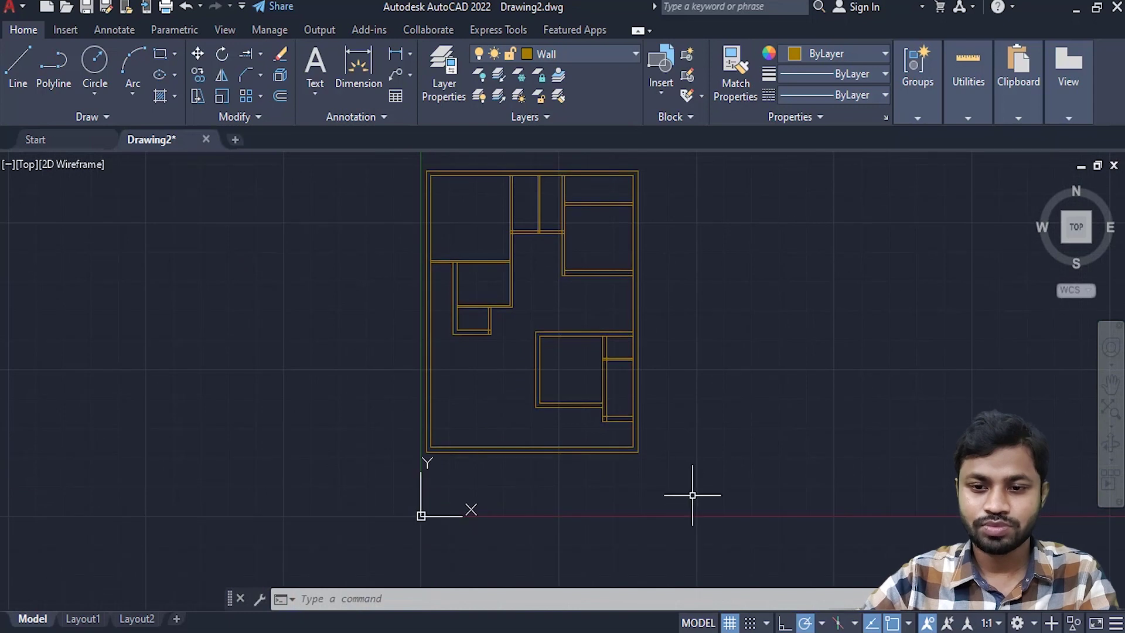
- Crossing-select every wall in the floor plan as trim boundaries
click(702, 492)
click(394, 163)
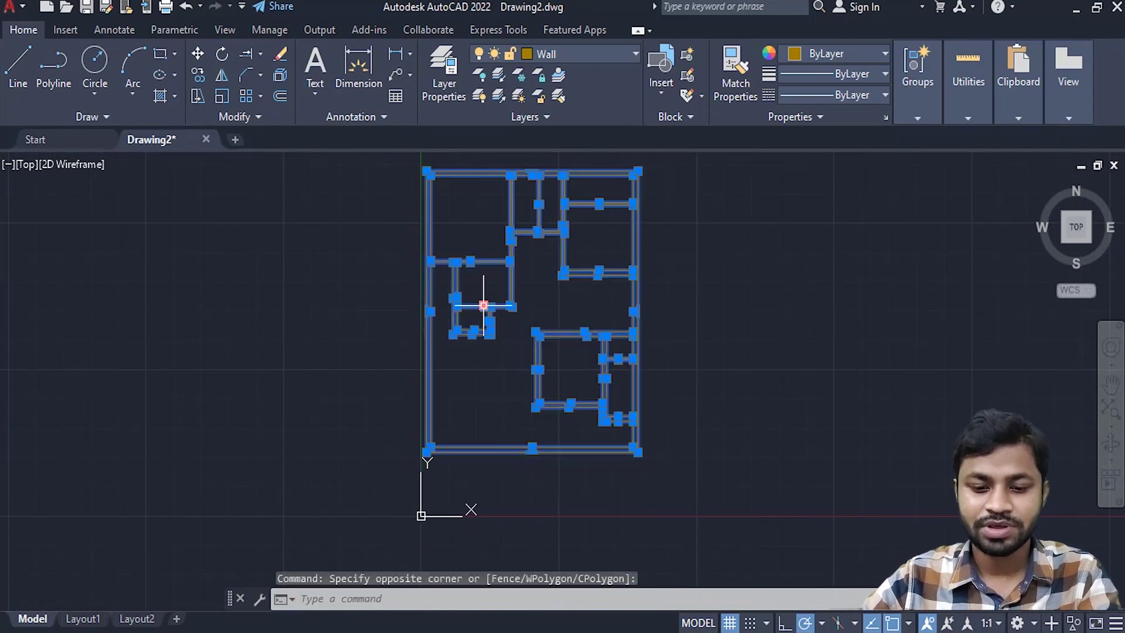
text(tr)
key(Return)
scroll(473, 337, up, 5)
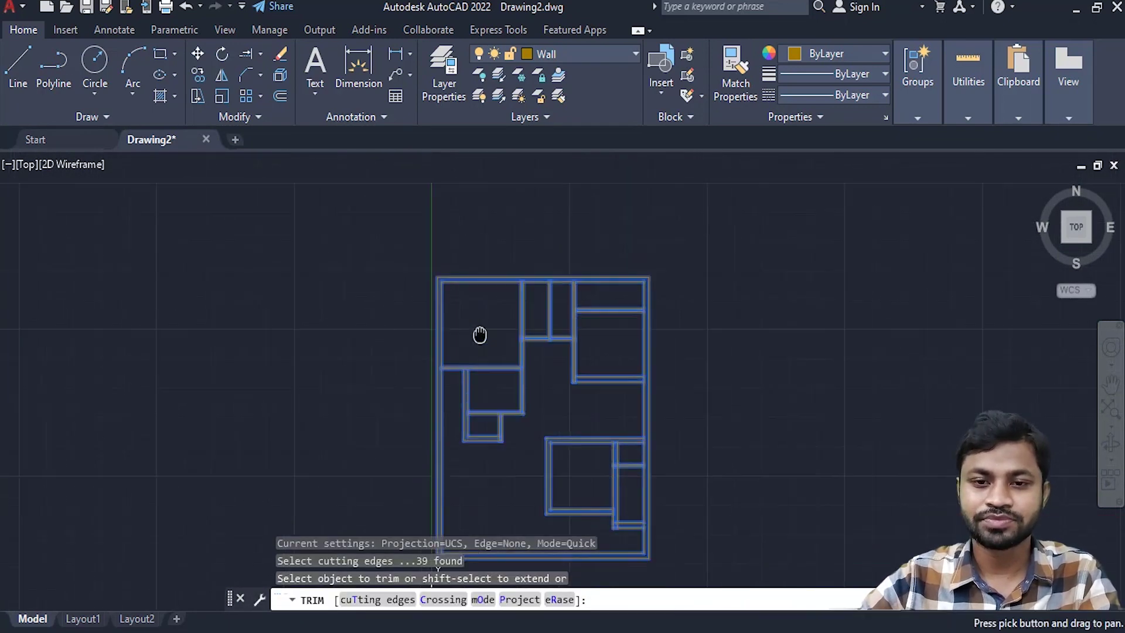
scroll(556, 176, up, 2)
scroll(535, 209, up, 3)
scroll(439, 382, up, 3)
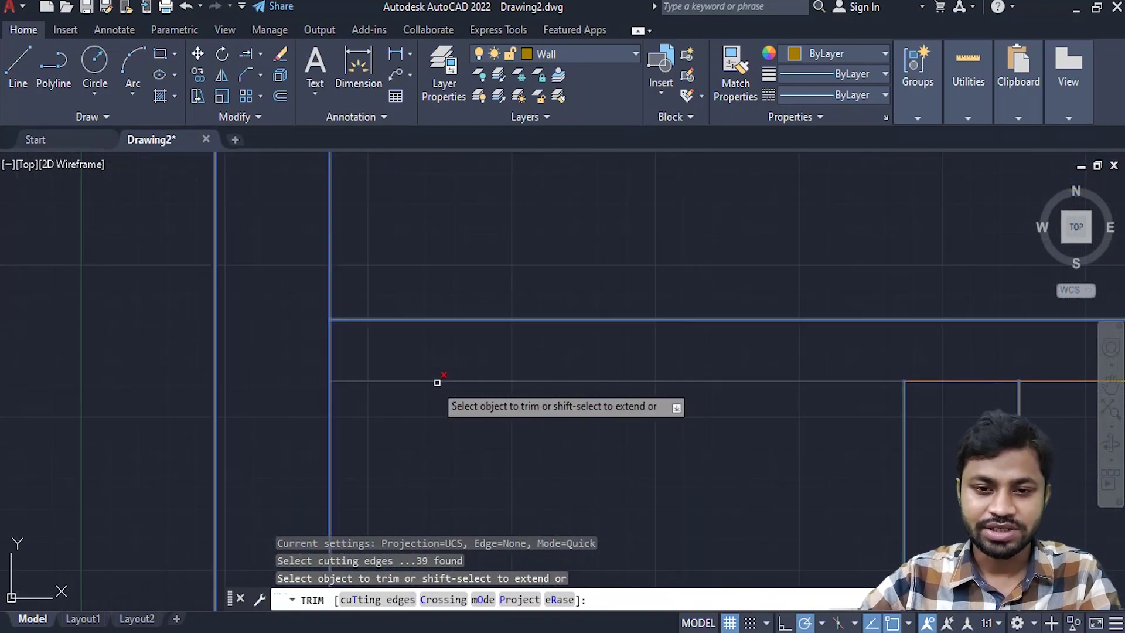
- Trim away the first overlapping wall segment at an interior junction
click(337, 345)
scroll(334, 370, down, 3)
scroll(677, 350, up, 3)
scroll(679, 363, down, 5)
scroll(633, 424, up, 2)
scroll(606, 402, up, 3)
scroll(703, 422, down, 2)
scroll(736, 430, up, 3)
scroll(633, 322, down, 2)
scroll(648, 394, up, 3)
scroll(615, 404, down, 4)
scroll(721, 387, down, 2)
scroll(630, 369, up, 2)
scroll(797, 281, up, 2)
scroll(837, 289, up, 2)
scroll(744, 258, down, 2)
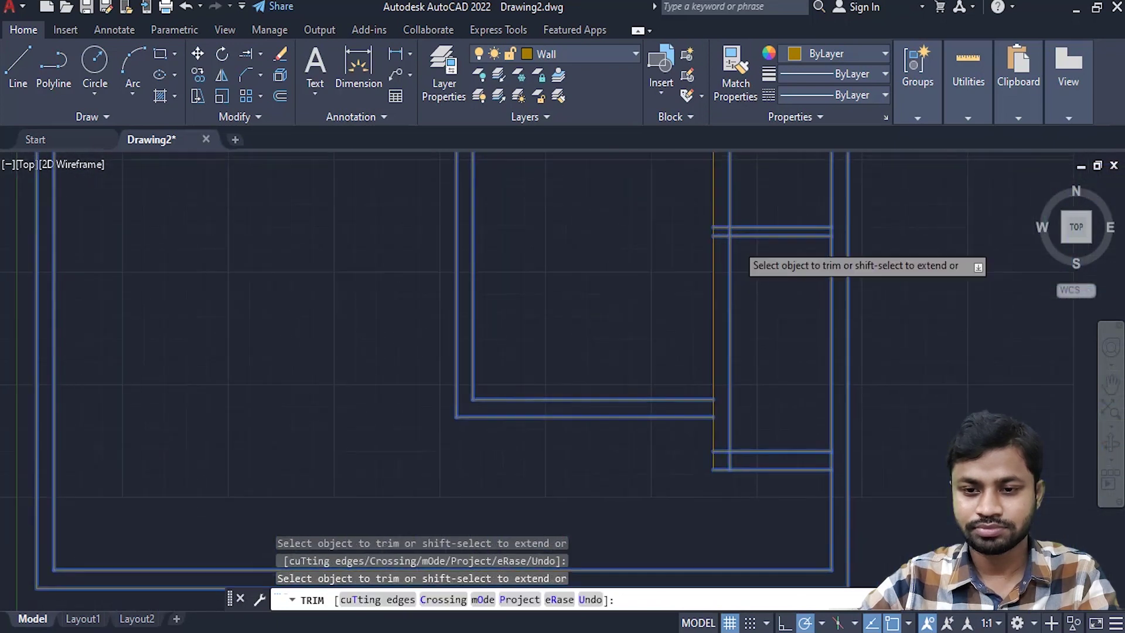
scroll(699, 214, up, 2)
- Trim the crossing and leftover wall lines at the lower-right room junctions
drag(713, 226, 720, 223)
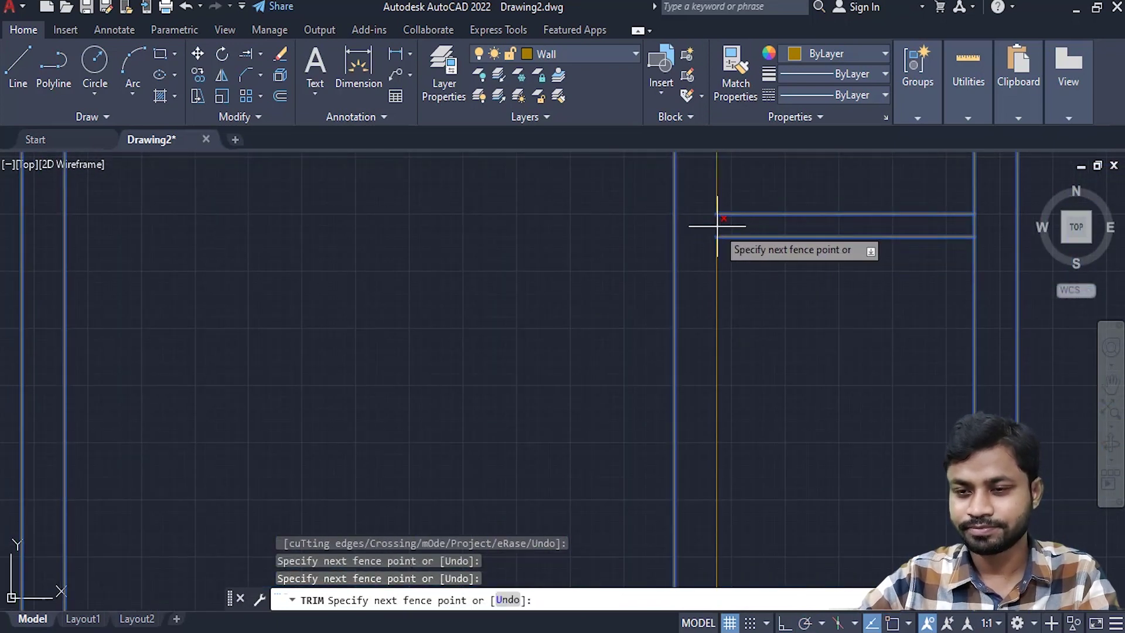
scroll(709, 257, down, 3)
scroll(706, 267, up, 3)
click(695, 258)
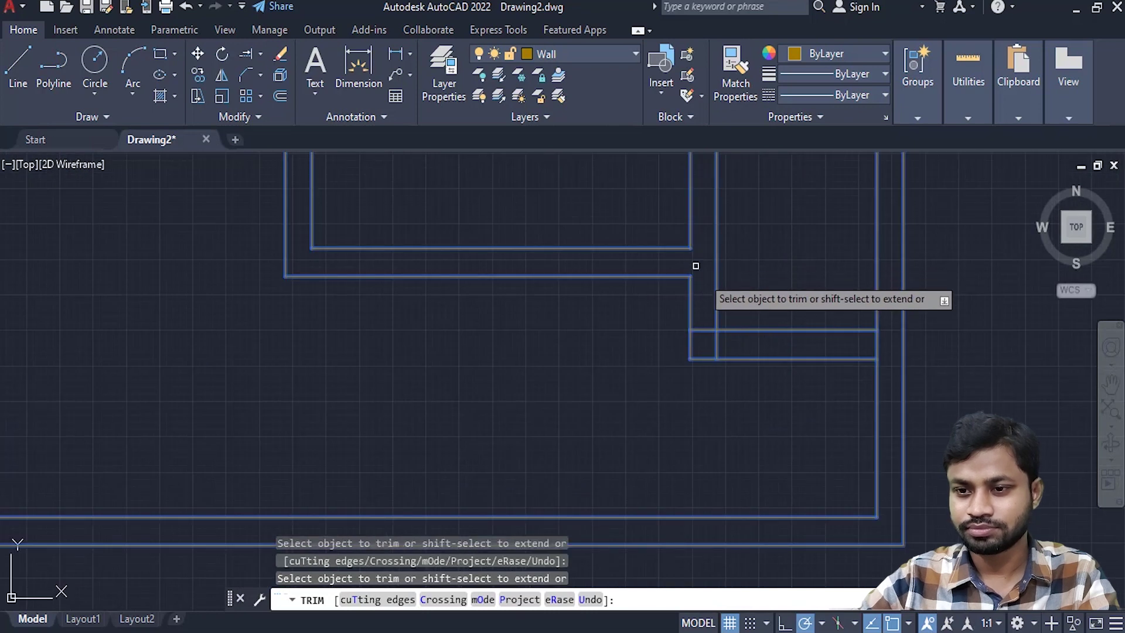
scroll(609, 369, up, 2)
scroll(580, 344, up, 1)
scroll(615, 345, down, 2)
scroll(636, 369, down, 1)
scroll(477, 218, up, 4)
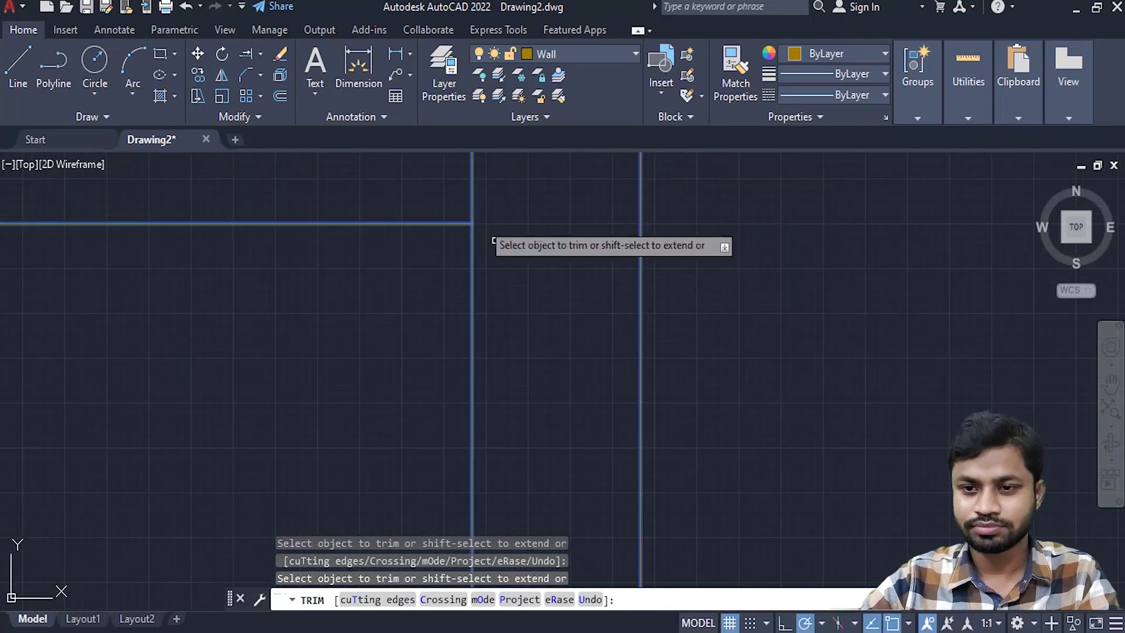
scroll(535, 233, down, 3)
middle_drag(535, 234, 595, 340)
key(Return)
scroll(551, 269, down, 5)
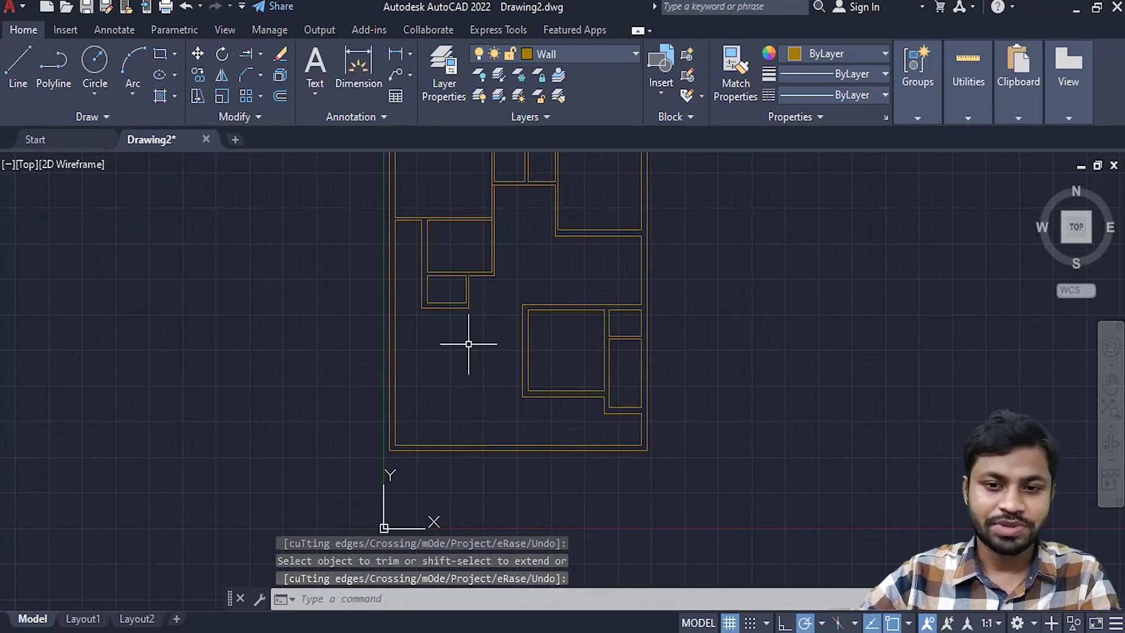
scroll(474, 349, up, 2)
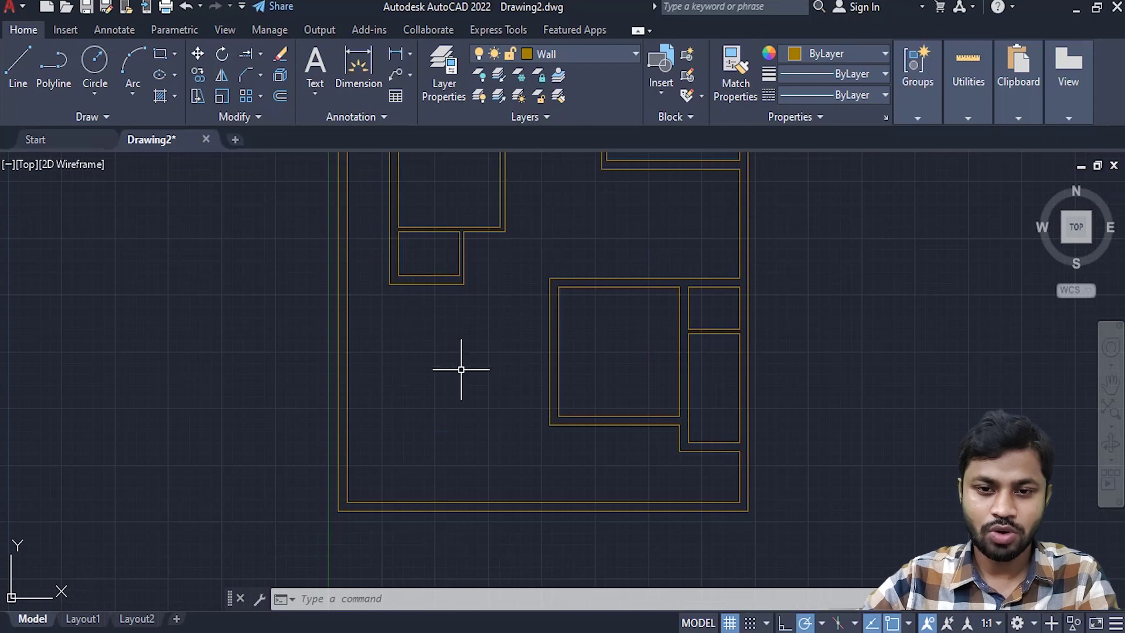
scroll(456, 334, up, 2)
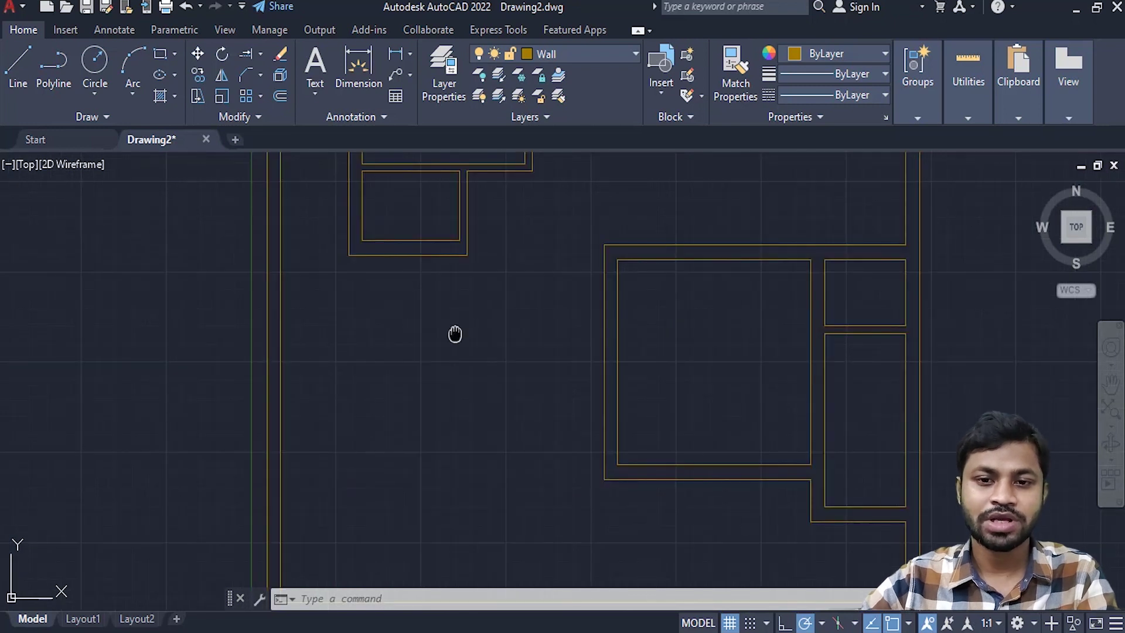
- Draw a three-point arc from the upper room's corner endpoint to the central room's left wall
click(131, 94)
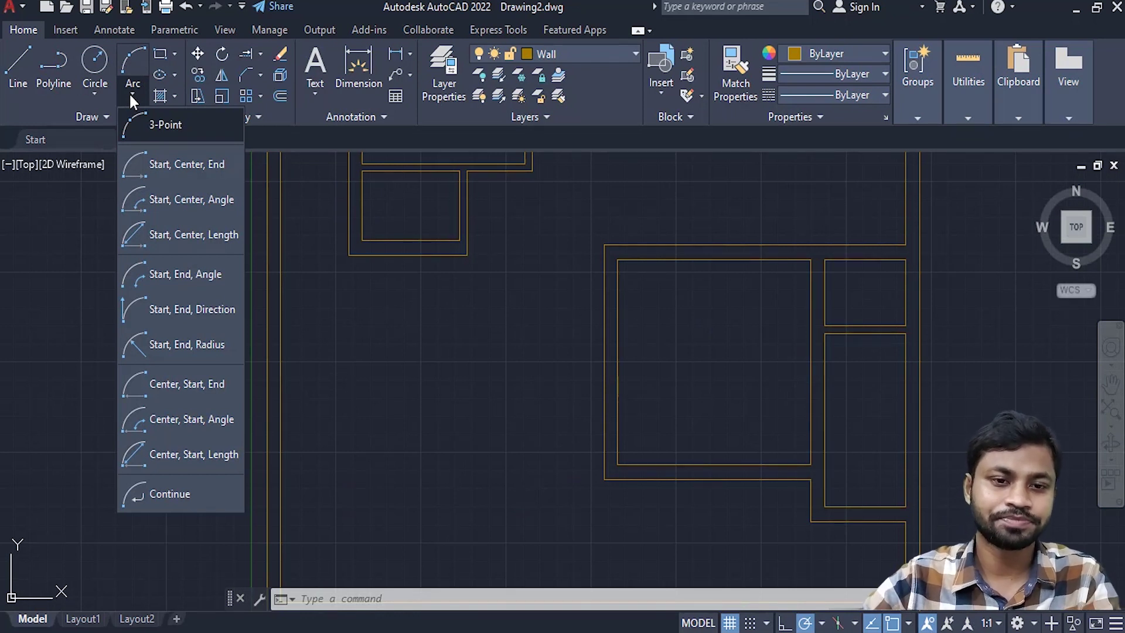
click(150, 118)
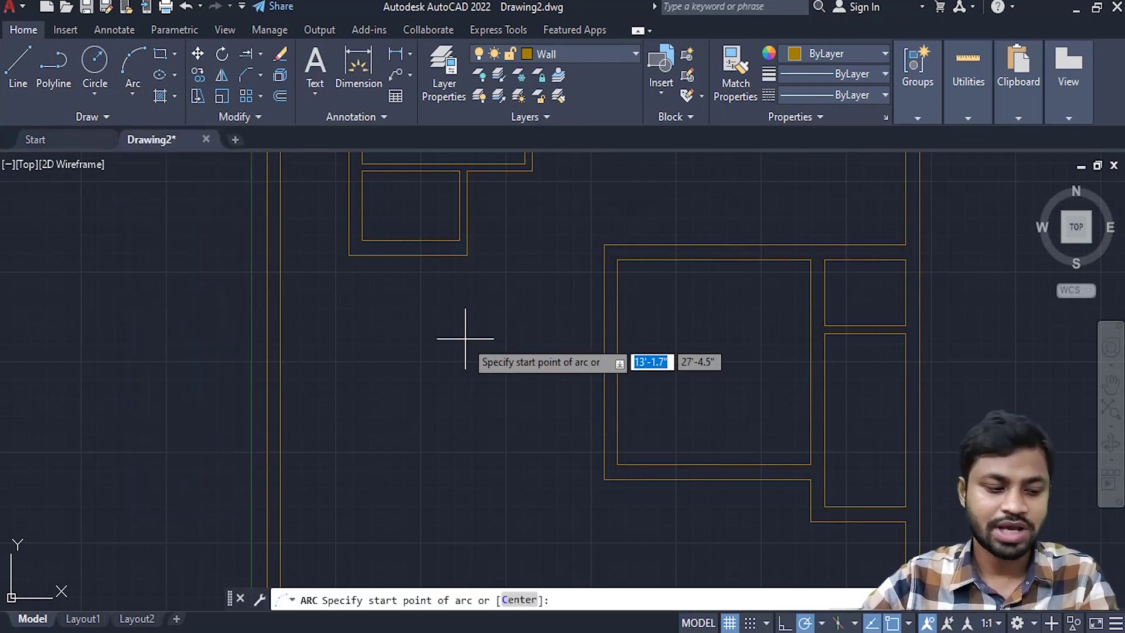
scroll(416, 355, down, 2)
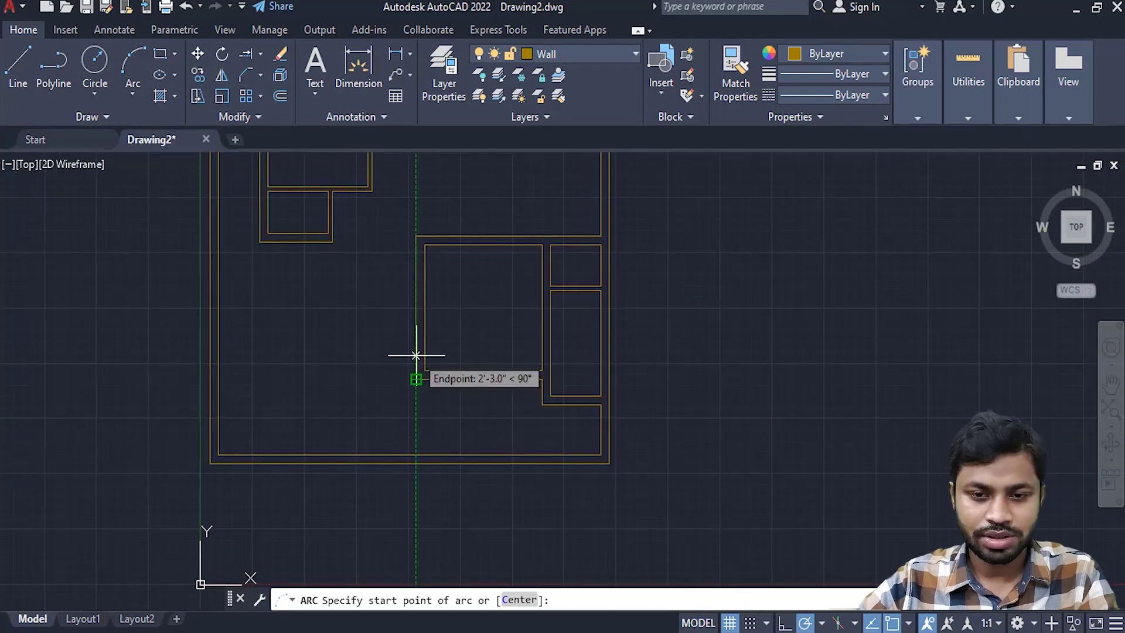
click(416, 354)
scroll(258, 243, up, 2)
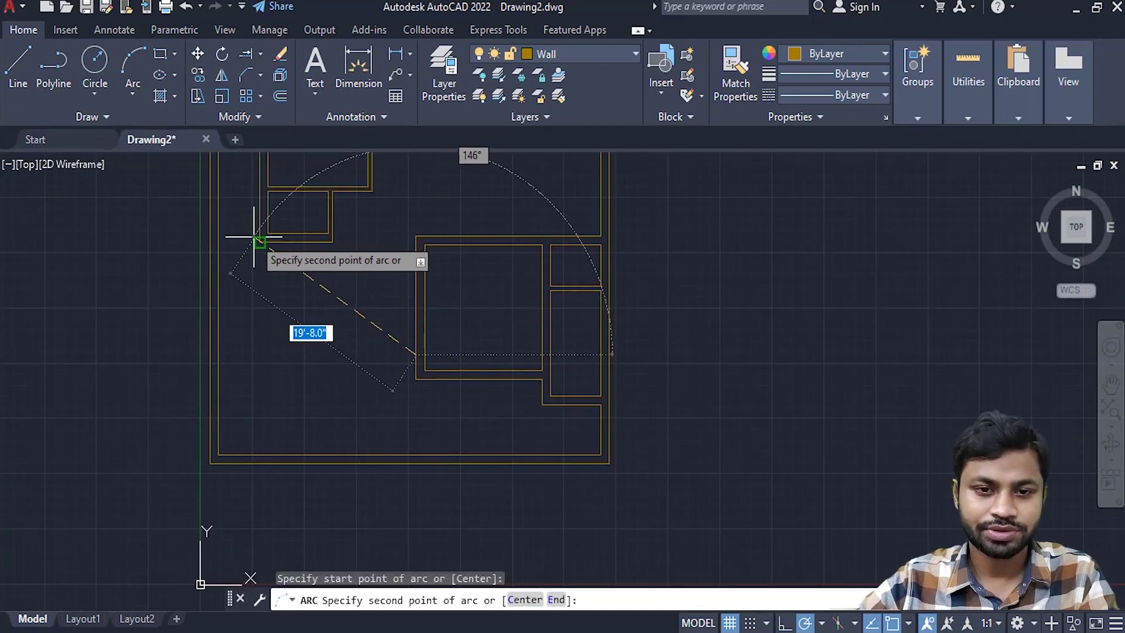
scroll(264, 257, up, 2)
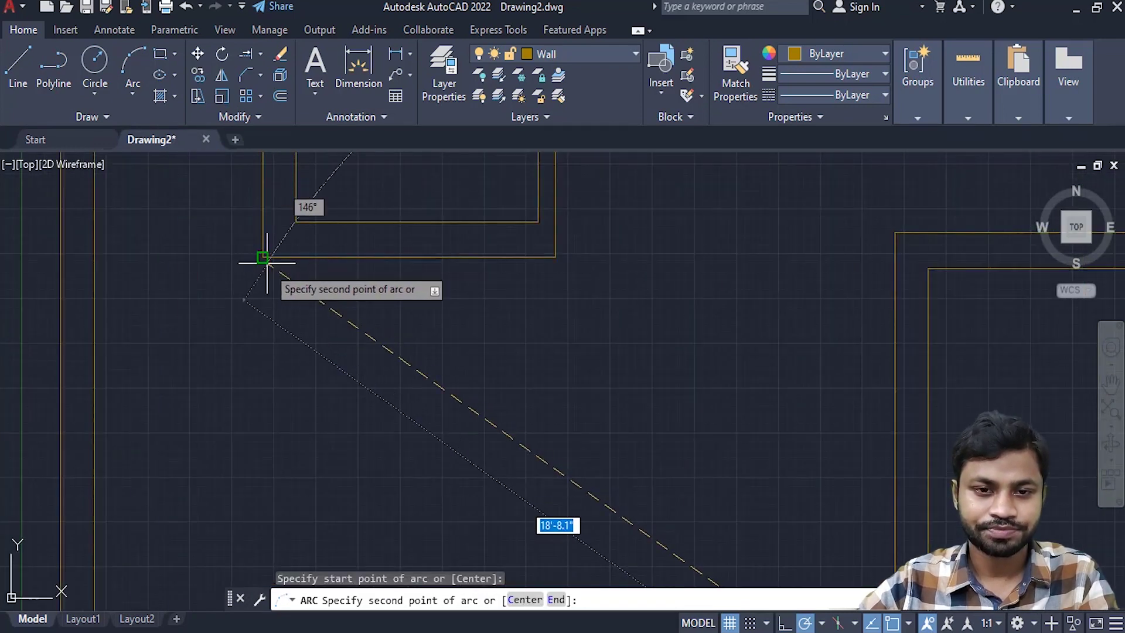
click(309, 256)
scroll(309, 254, down, 3)
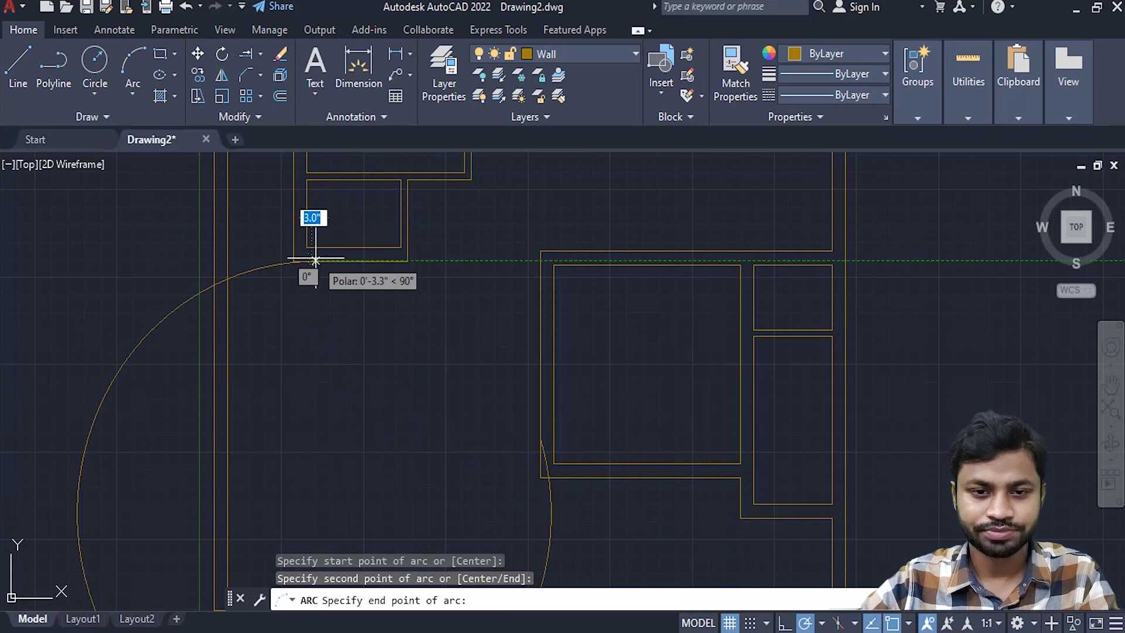
click(328, 201)
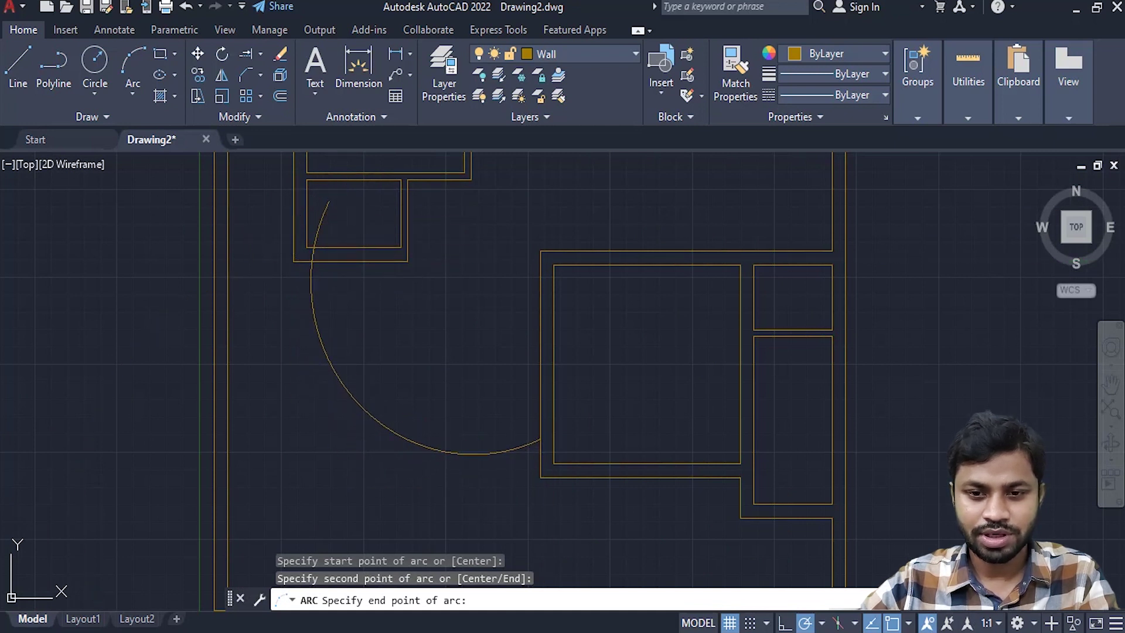
key(Escape)
- Pan to the arc's top end and begin selecting the wall line and arc
scroll(377, 310, up, 1)
scroll(415, 259, up, 3)
middle_drag(415, 258, 409, 319)
click(440, 290)
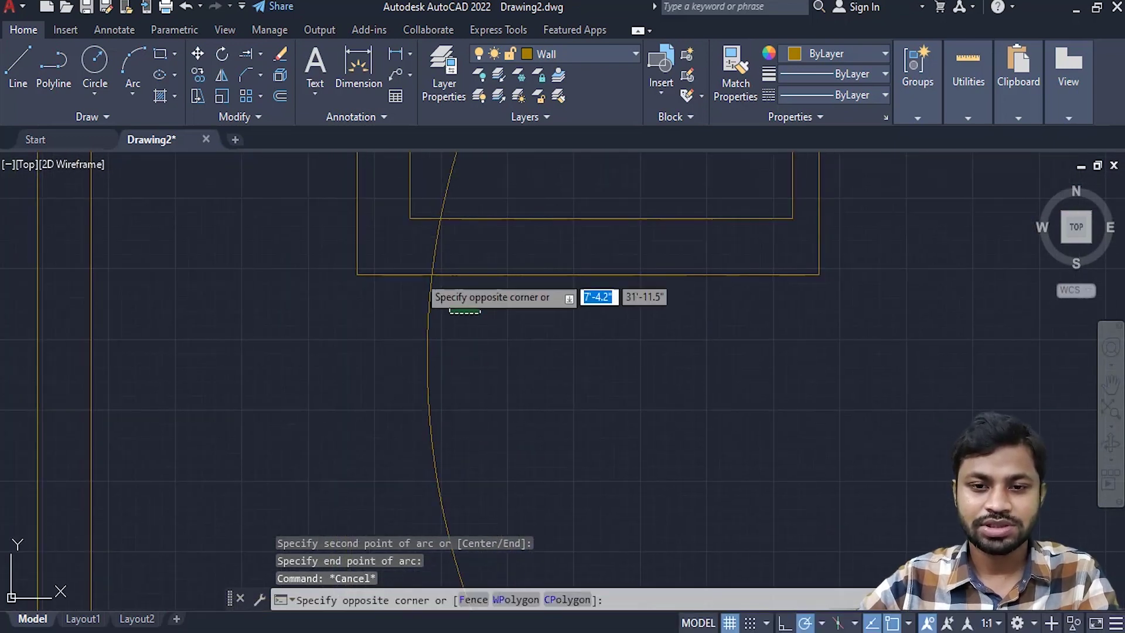
- Trim the arc back where it extends above the upper room's wall line
click(402, 257)
text(tr)
key(Return)
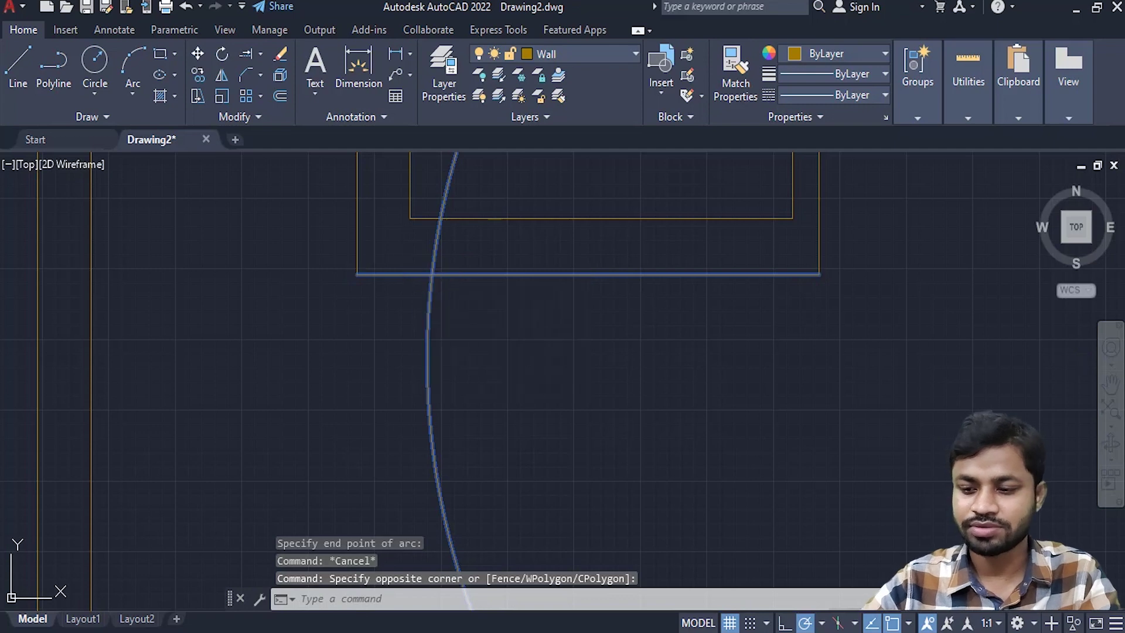
click(438, 245)
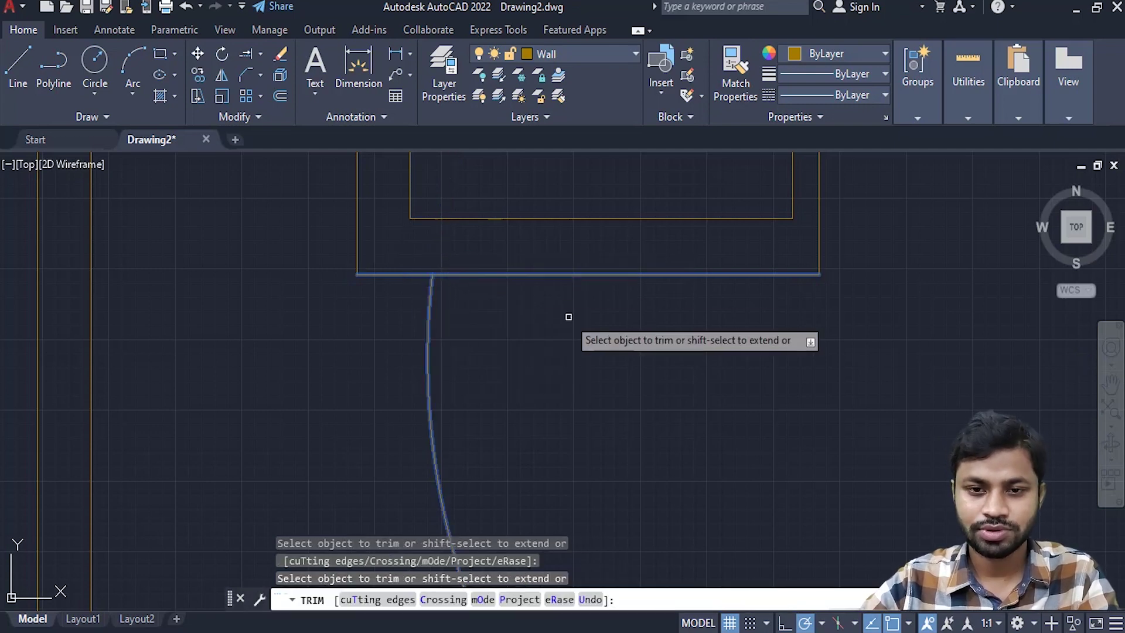
key(Return)
key(Escape)
- Offset the curved wall arc 10 inches inward
scroll(568, 316, down, 2)
scroll(503, 334, up, 1)
scroll(453, 345, up, 1)
click(377, 289)
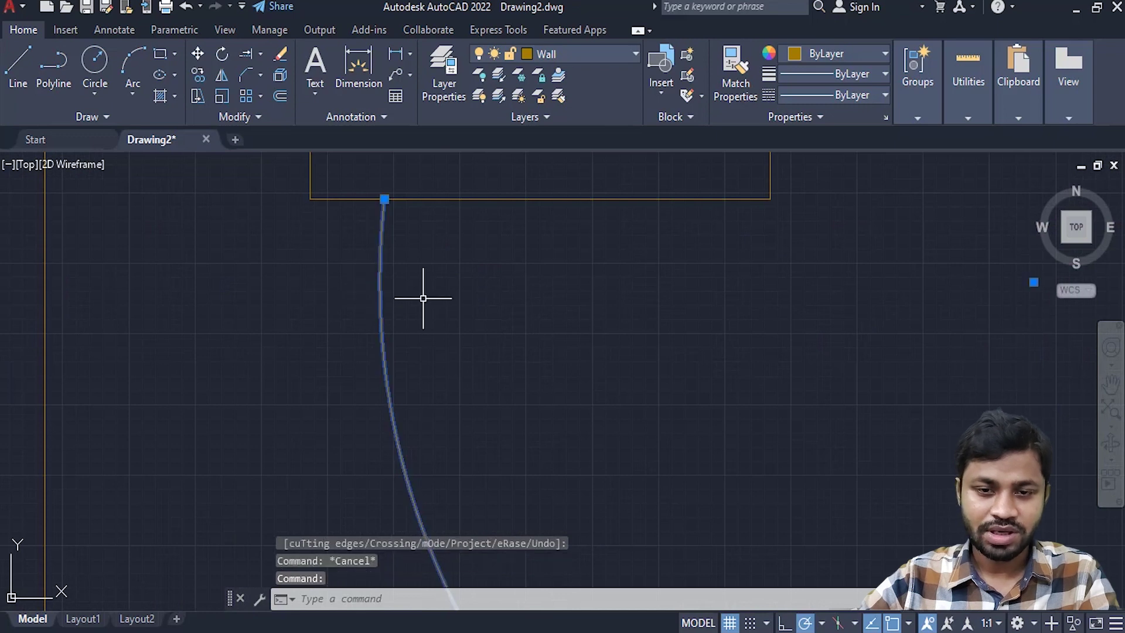
scroll(427, 297, down, 2)
middle_drag(512, 346, 472, 288)
text(o)
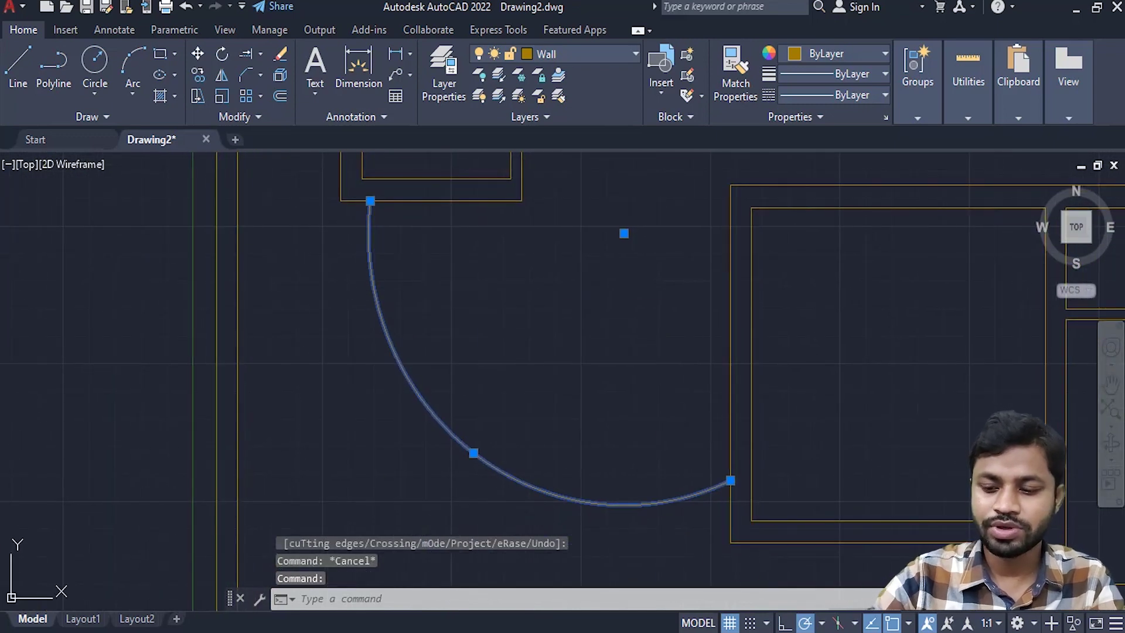
key(Return)
text(10)
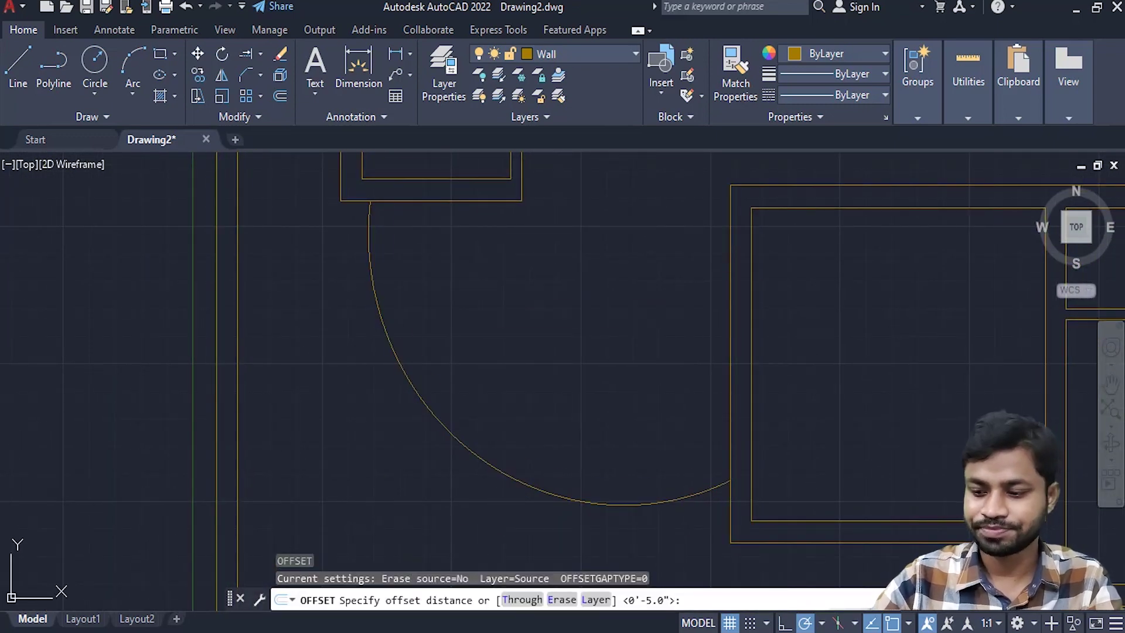
key(Return)
click(373, 317)
click(492, 282)
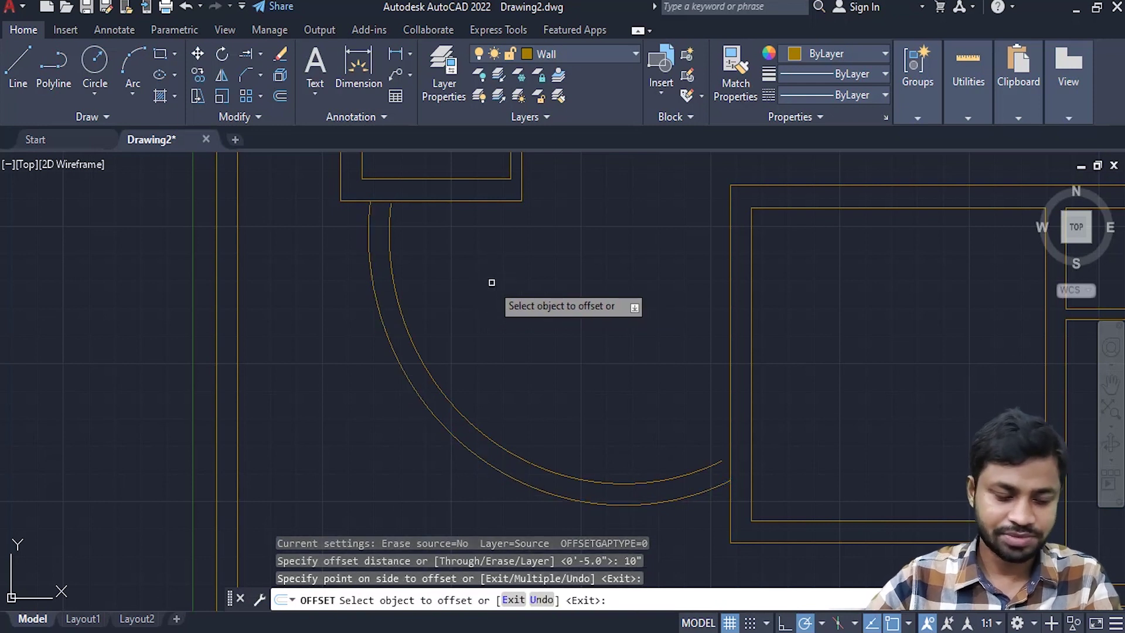
key(Return)
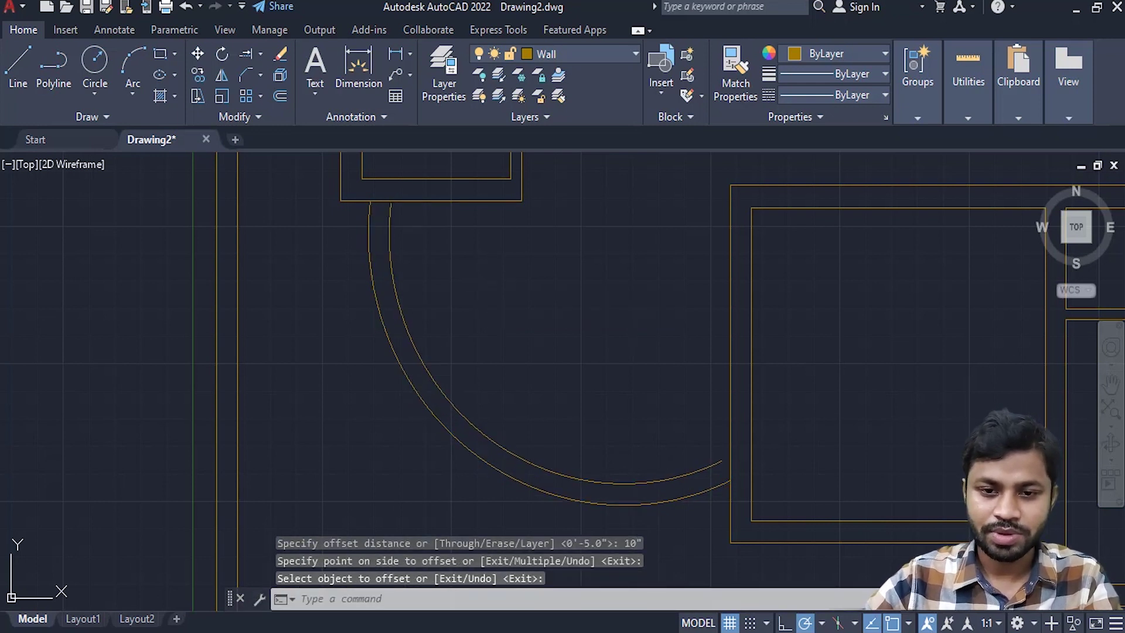
- Offset the new inner arc a further 12 inches inward
click(444, 384)
key(Return)
text(12")
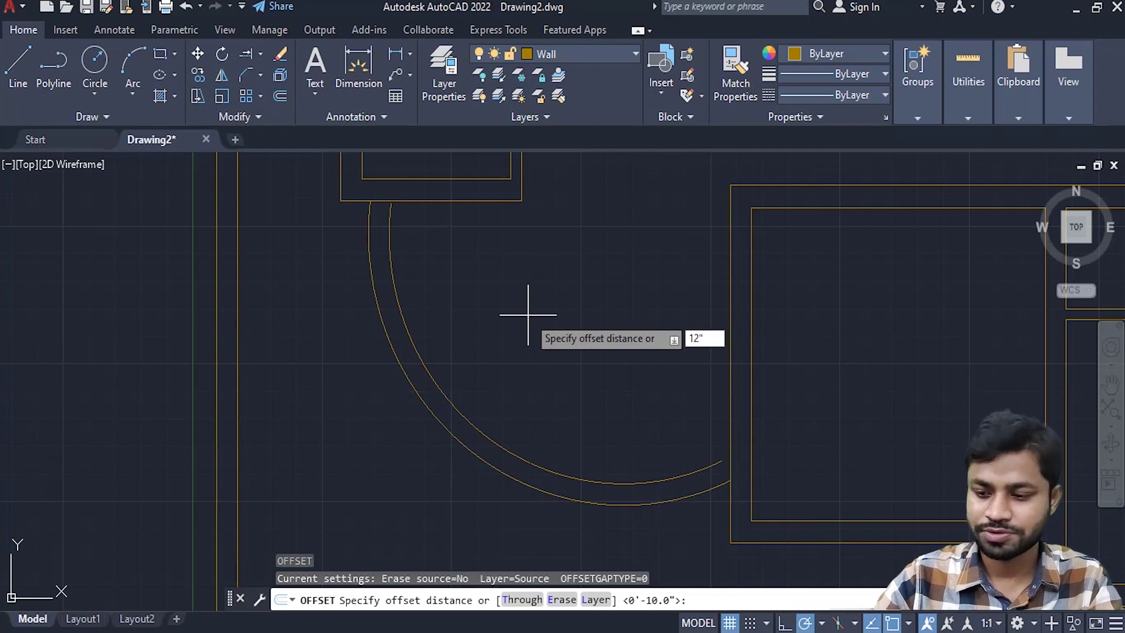
key(Return)
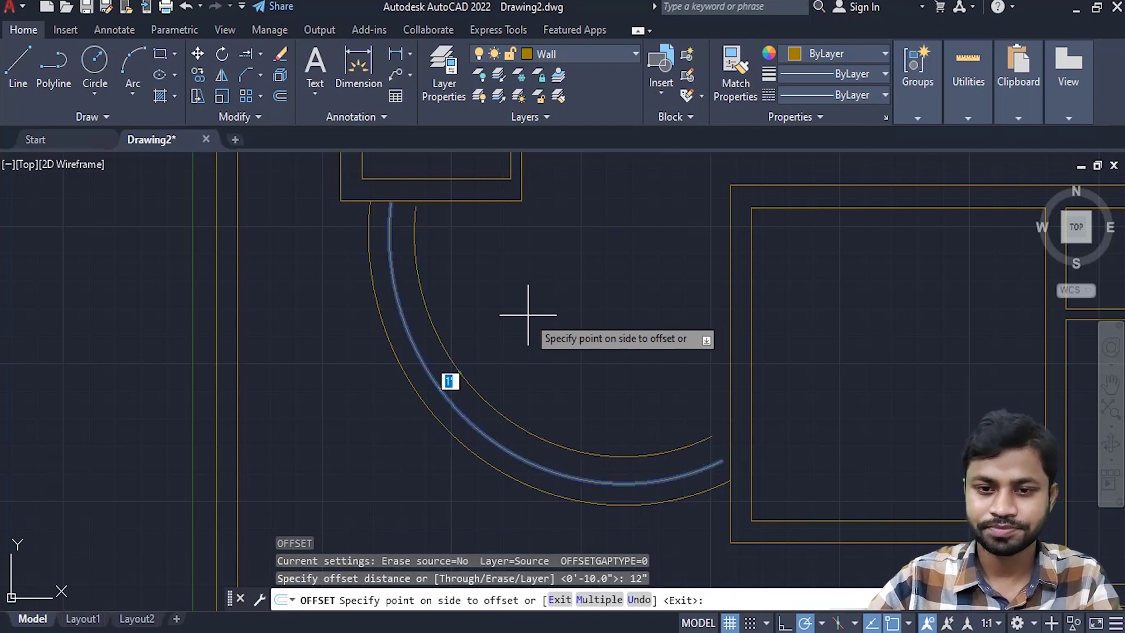
click(544, 305)
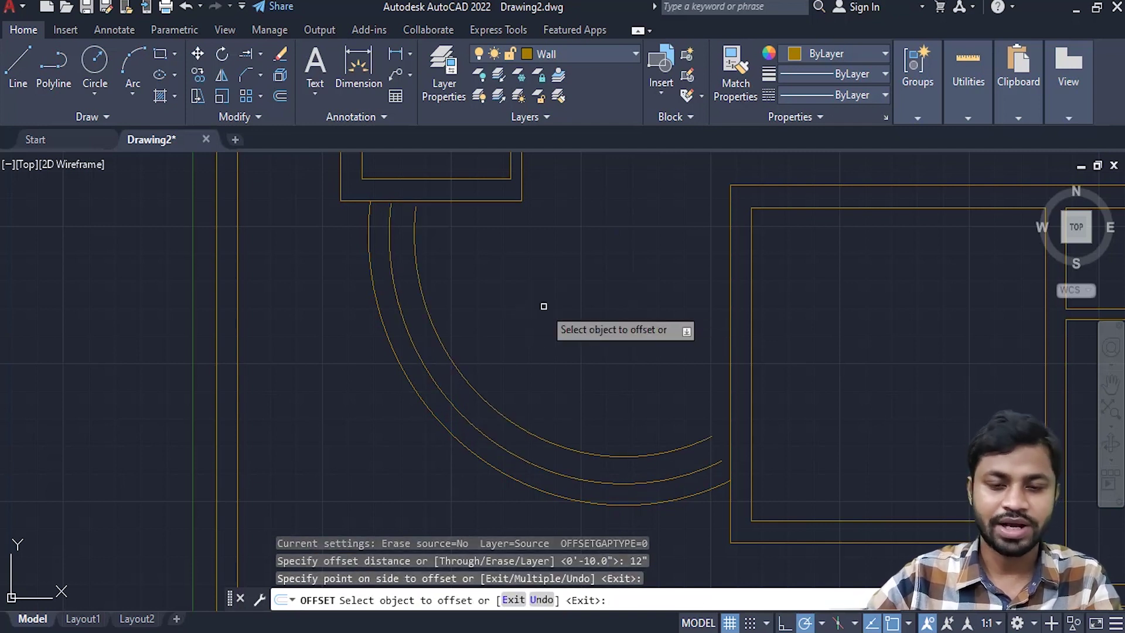
key(Return)
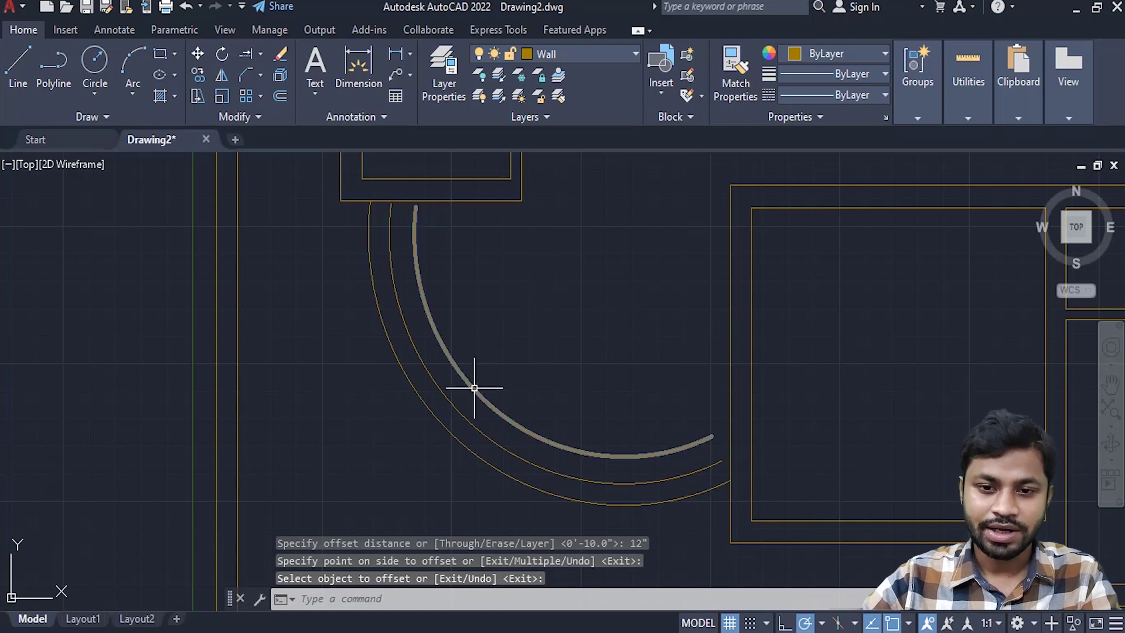
- Add two more closely spaced 2-inch offset copies of the inner arcs
click(473, 386)
key(Return)
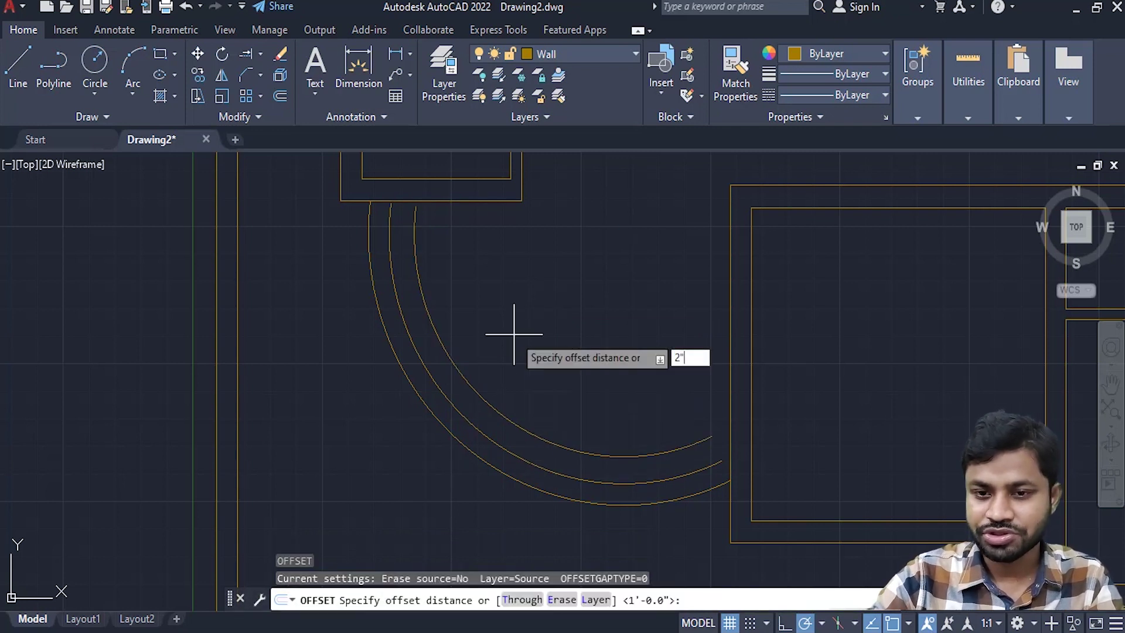
key(Return)
click(514, 334)
scroll(527, 319, up, 2)
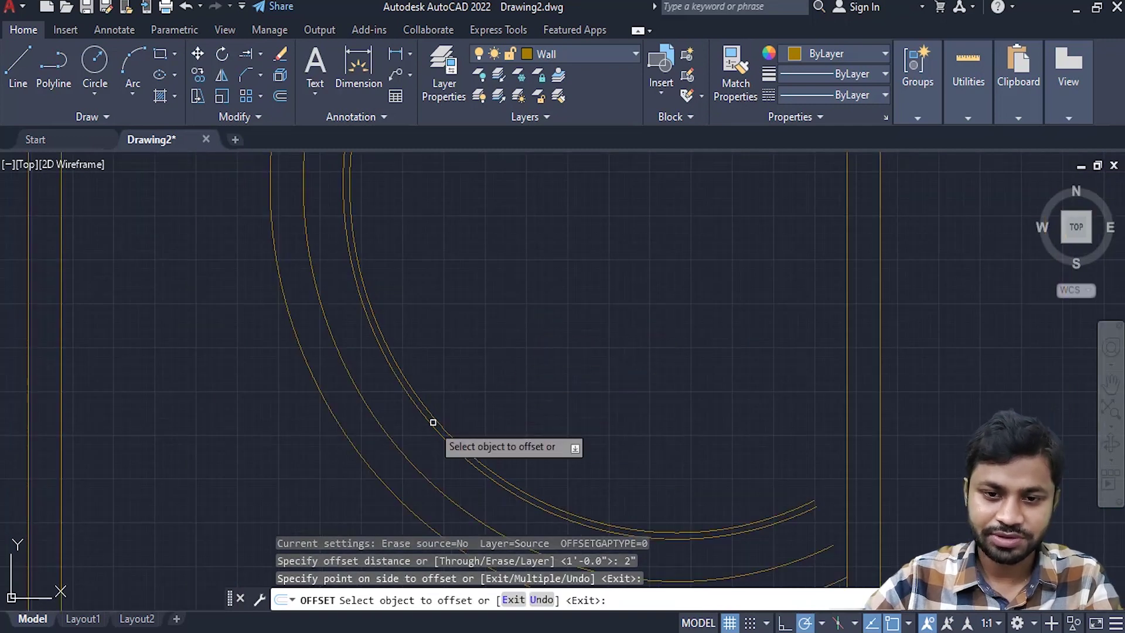
click(425, 410)
click(533, 338)
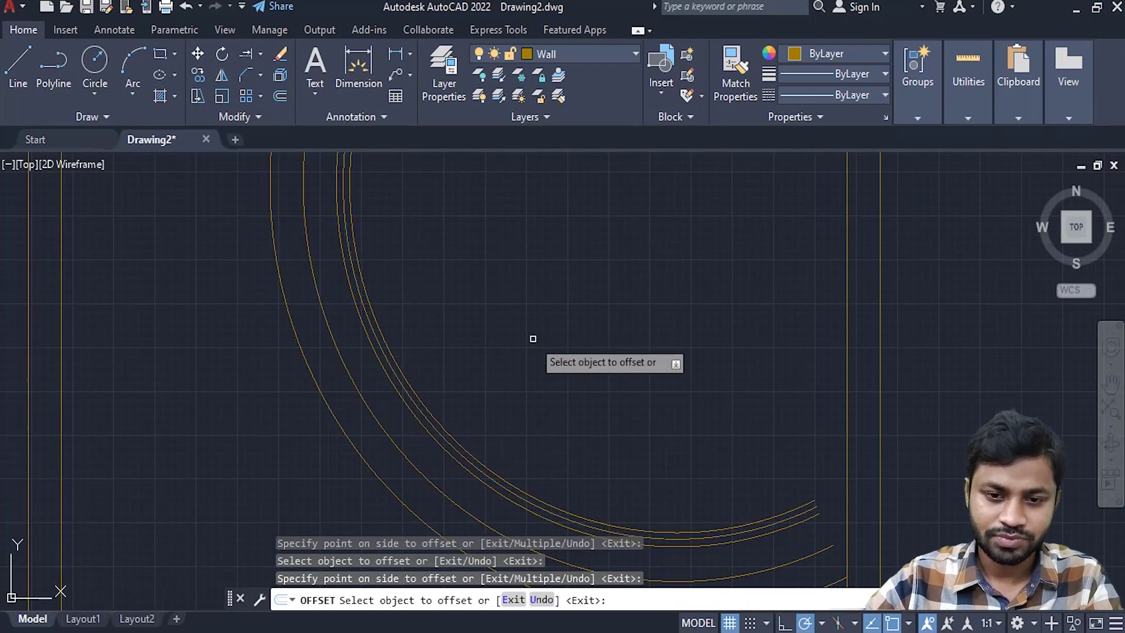
key(Return)
scroll(537, 322, down, 2)
scroll(422, 231, up, 2)
scroll(431, 229, up, 2)
scroll(378, 311, down, 3)
scroll(574, 424, down, 1)
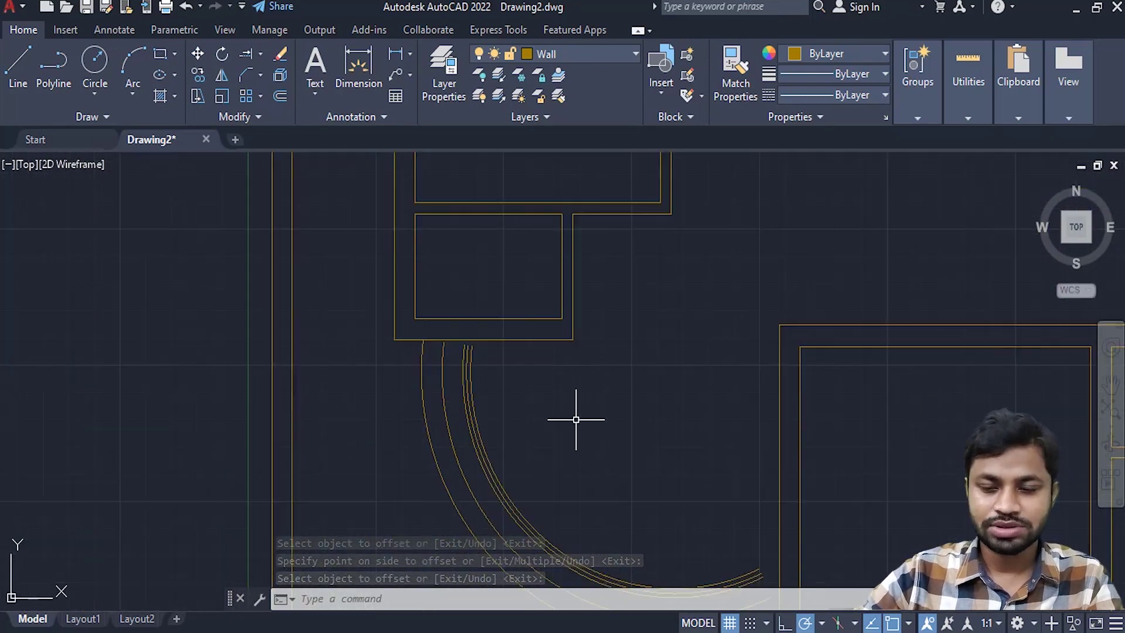
middle_drag(574, 424, 438, 271)
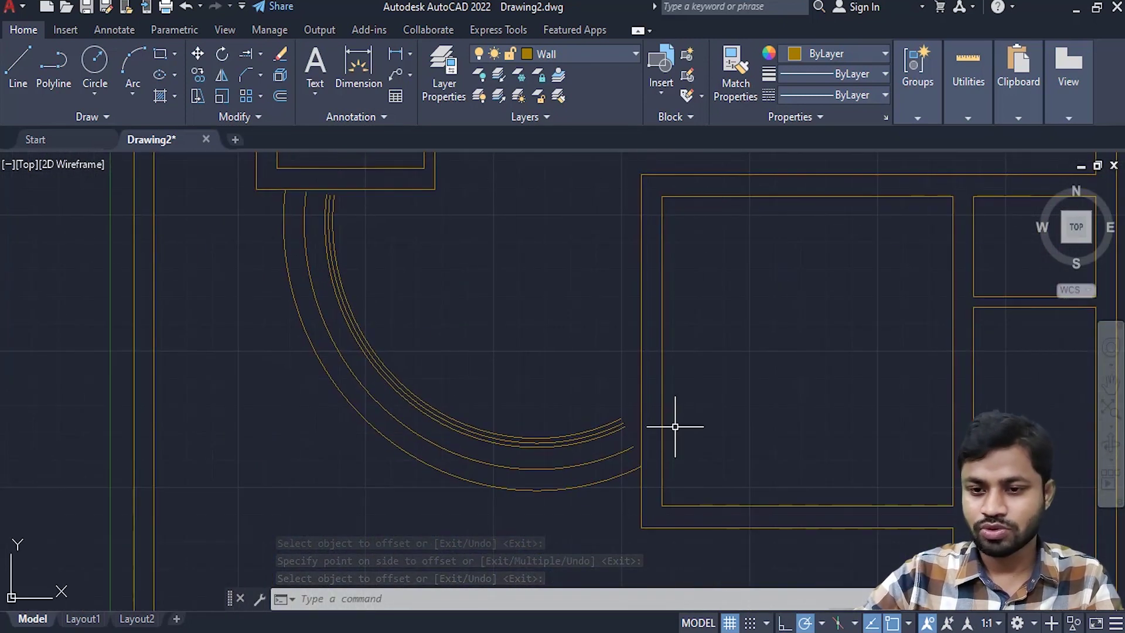
- Extend three of the offset arcs up to the upper room's wall
click(652, 498)
click(260, 176)
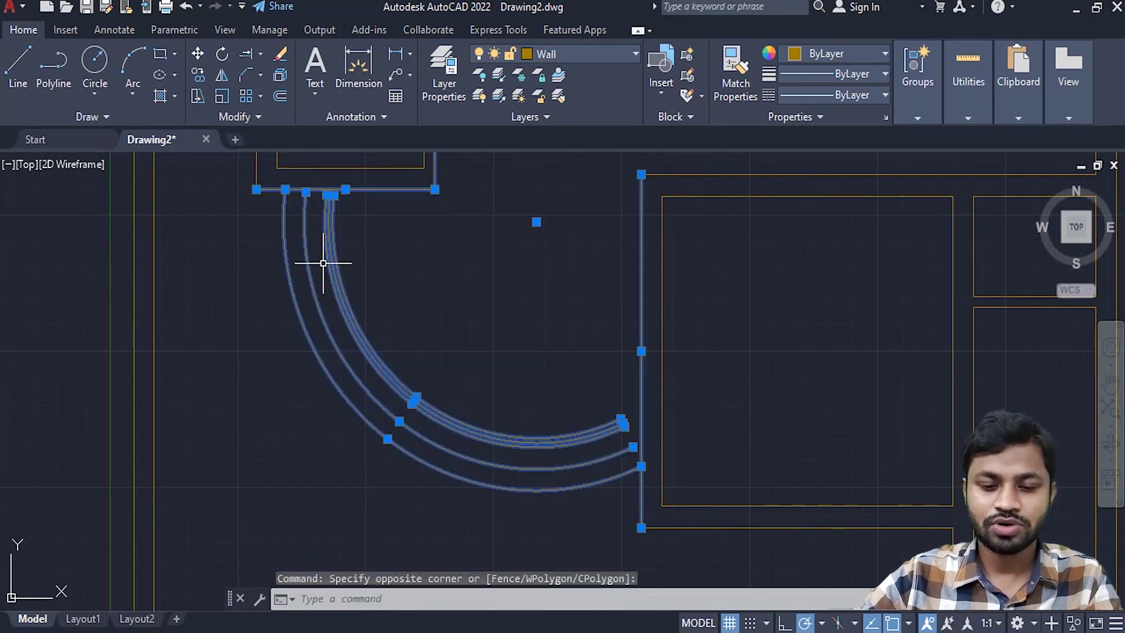
click(250, 51)
scroll(407, 278, up, 2)
scroll(351, 246, up, 3)
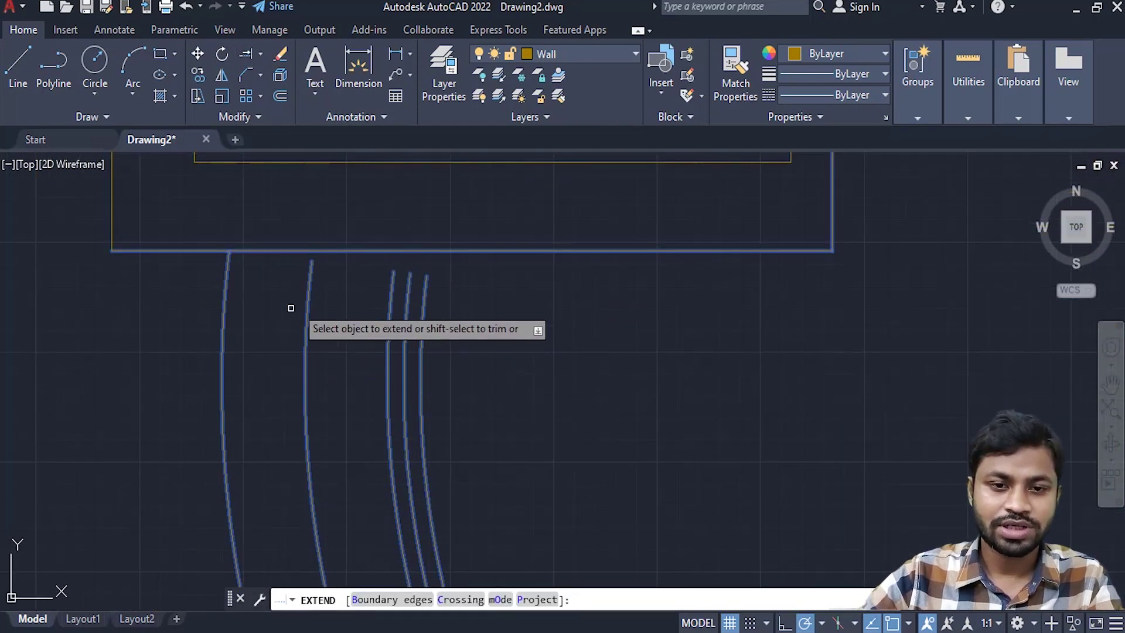
click(306, 304)
click(422, 332)
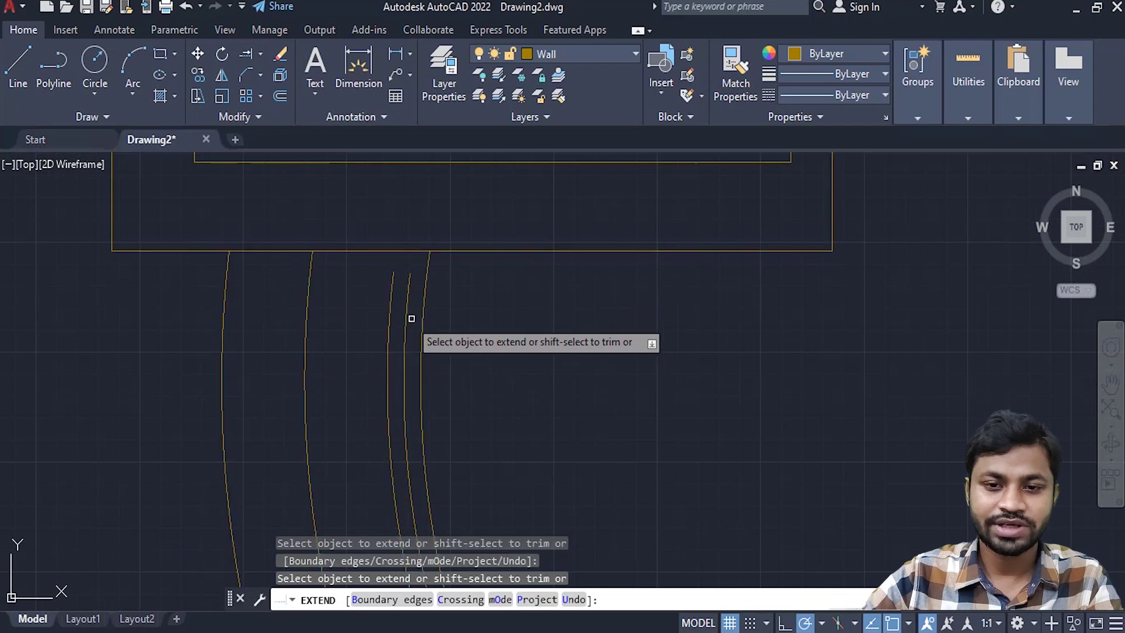
click(412, 318)
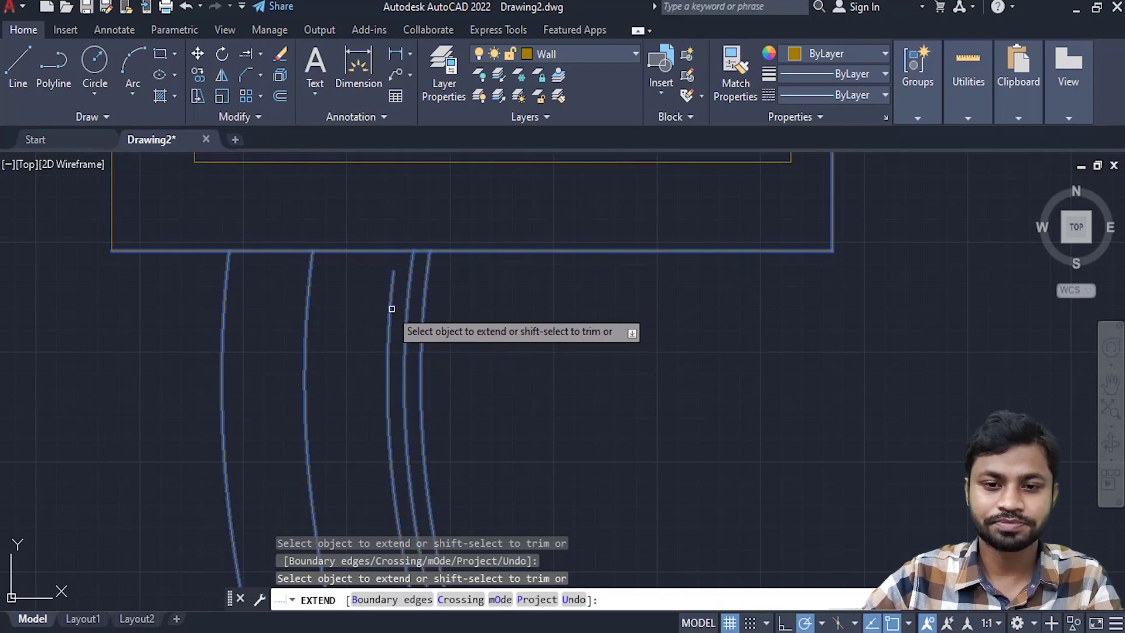
- Extend the three arcs' lower ends to the central room's left wall
scroll(389, 310, down, 3)
scroll(572, 372, up, 4)
scroll(412, 264, down, 1)
scroll(447, 382, up, 3)
scroll(439, 447, up, 2)
scroll(464, 389, down, 1)
middle_drag(464, 389, 412, 455)
click(394, 376)
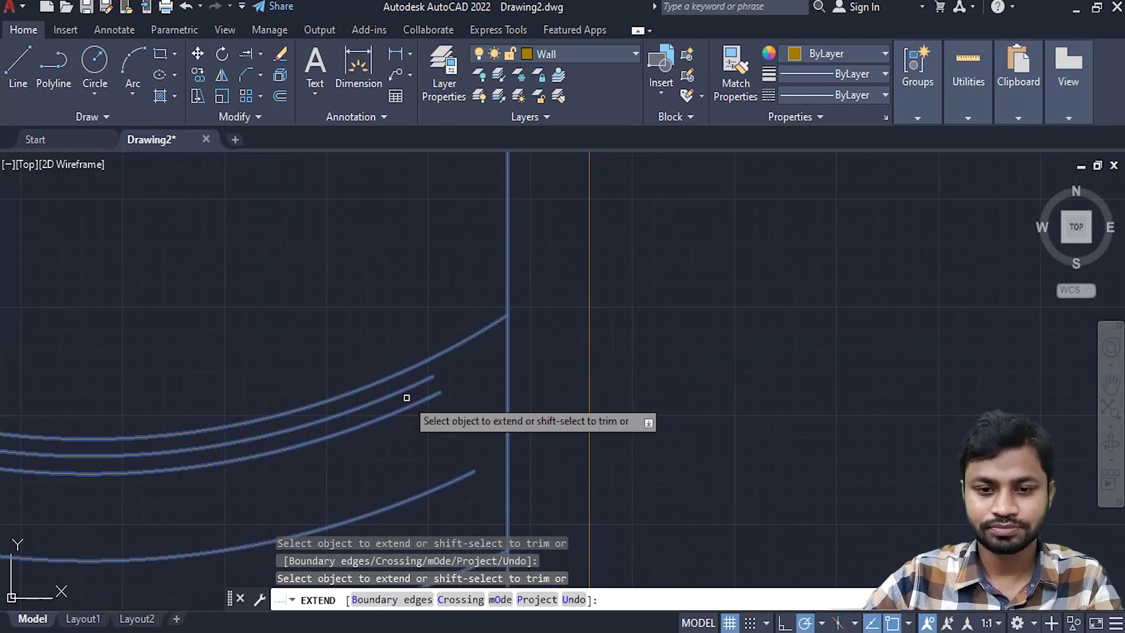
click(406, 388)
click(416, 404)
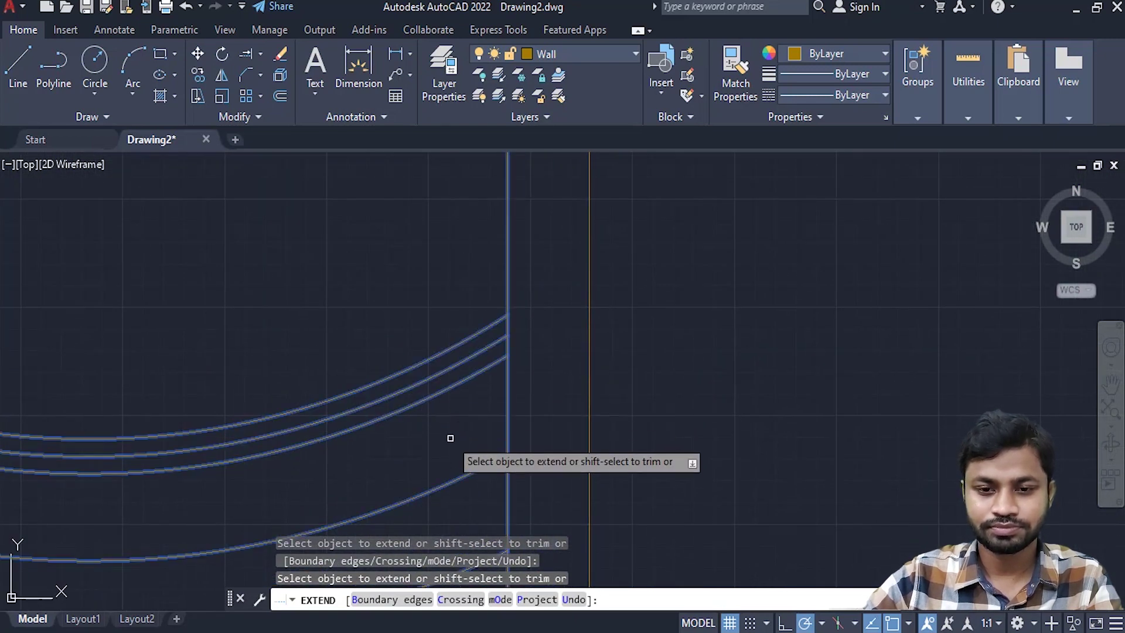
scroll(436, 363, down, 1)
scroll(457, 402, down, 3)
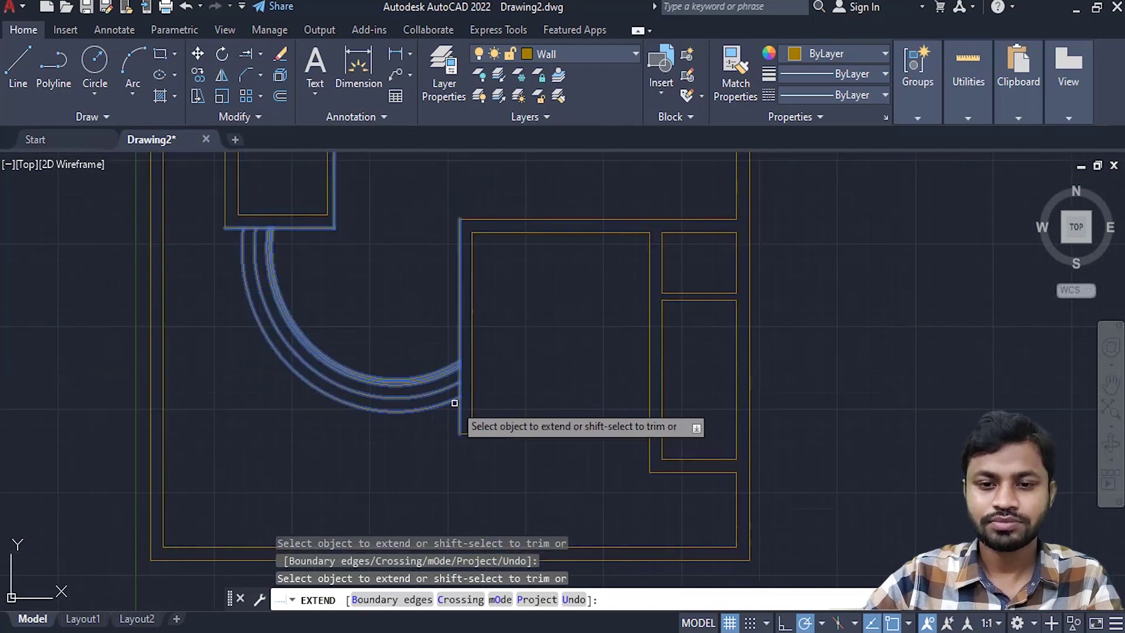
key(Return)
scroll(451, 402, down, 2)
middle_drag(427, 415, 504, 381)
scroll(504, 380, up, 2)
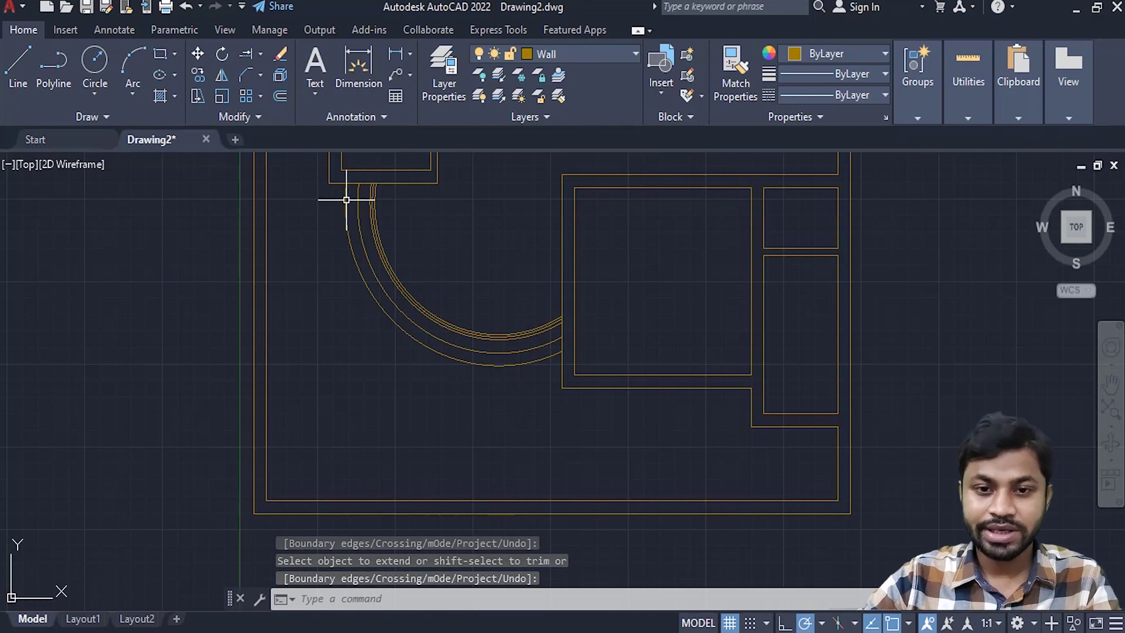
scroll(467, 318, up, 2)
middle_drag(469, 322, 504, 334)
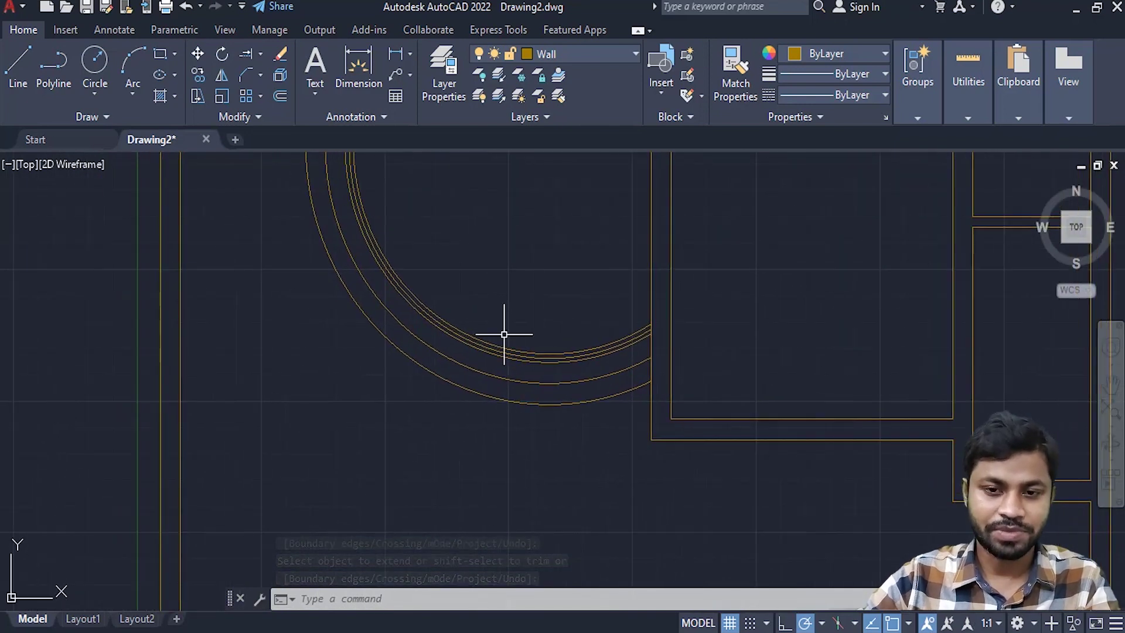
- Start a LINE near the curved wall's end and show the object snap modes list
middle_drag(484, 331, 516, 320)
text(L)
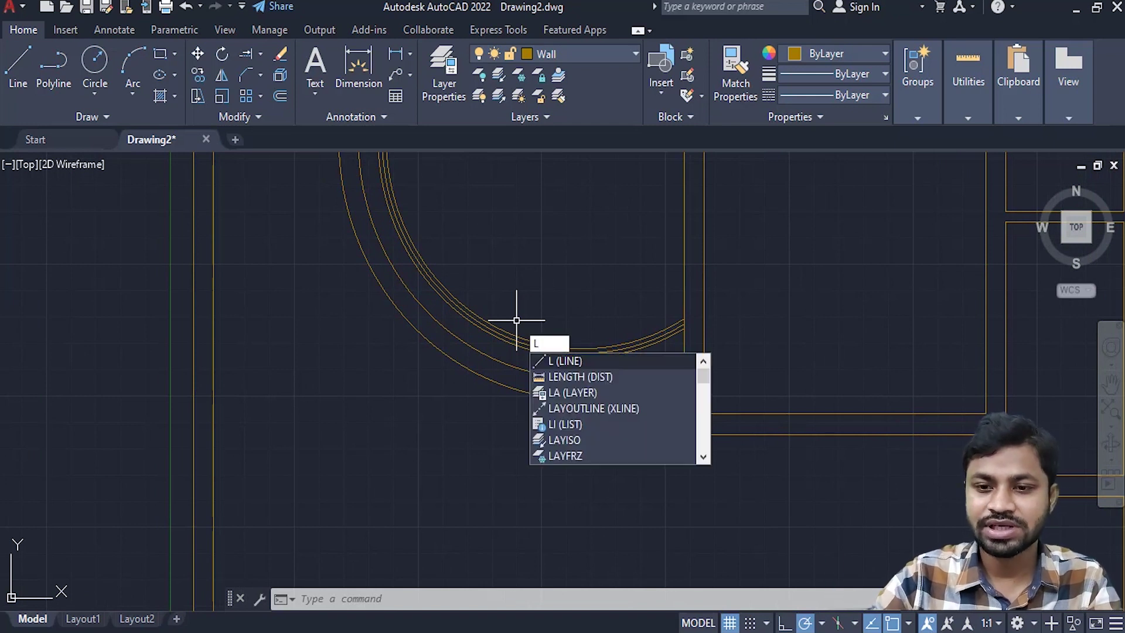
key(Return)
scroll(520, 320, up, 2)
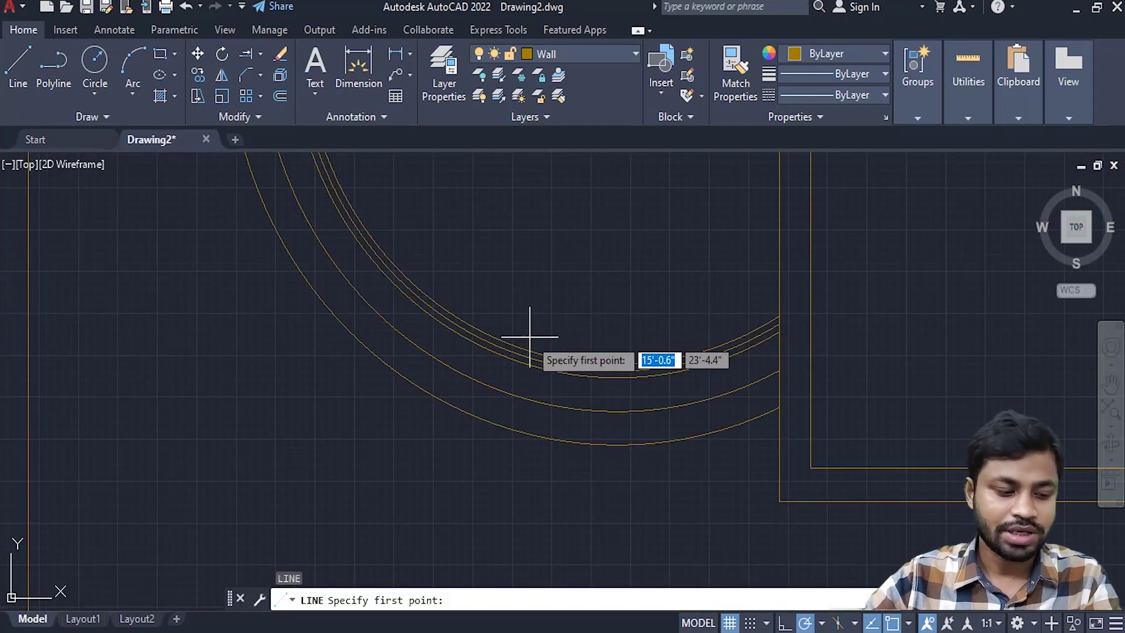
scroll(586, 355, up, 2)
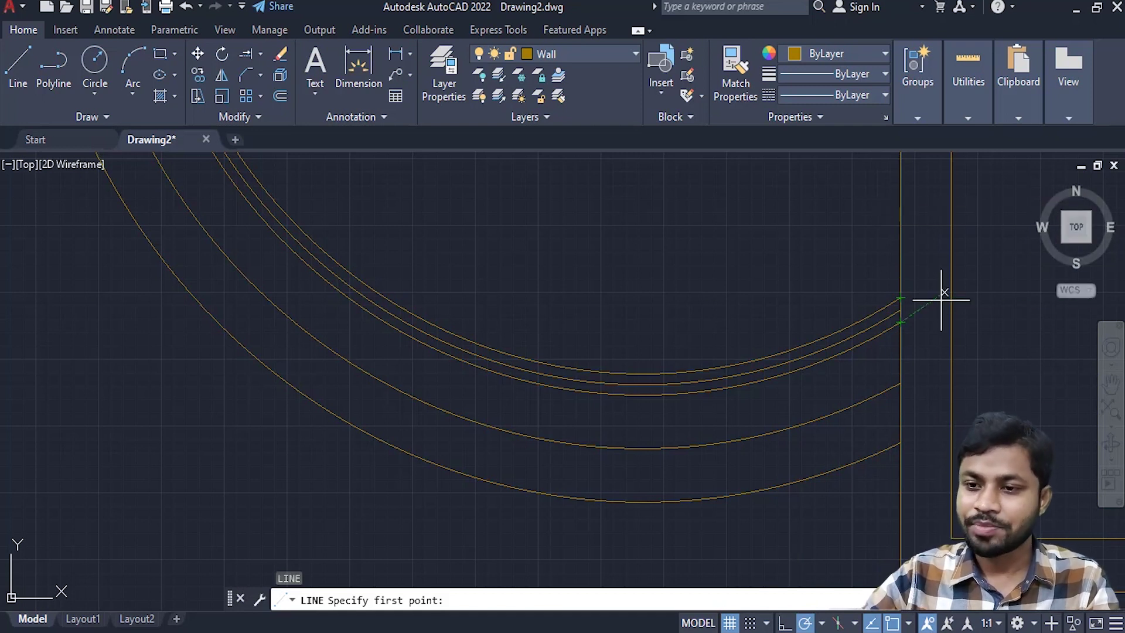
right_click(893, 626)
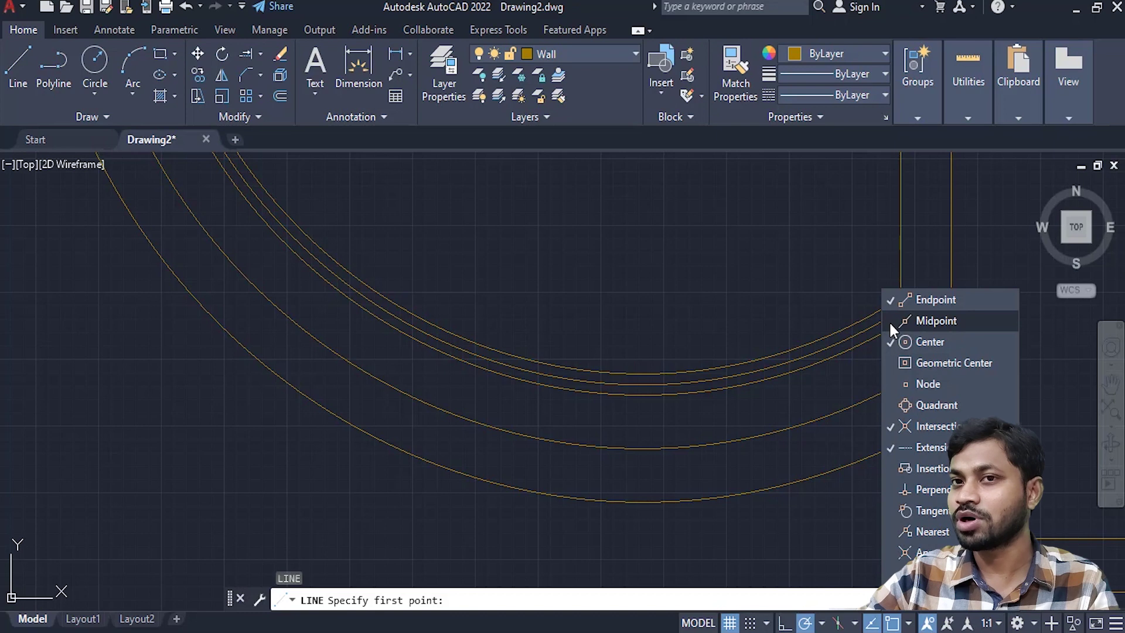
scroll(820, 319, down, 5)
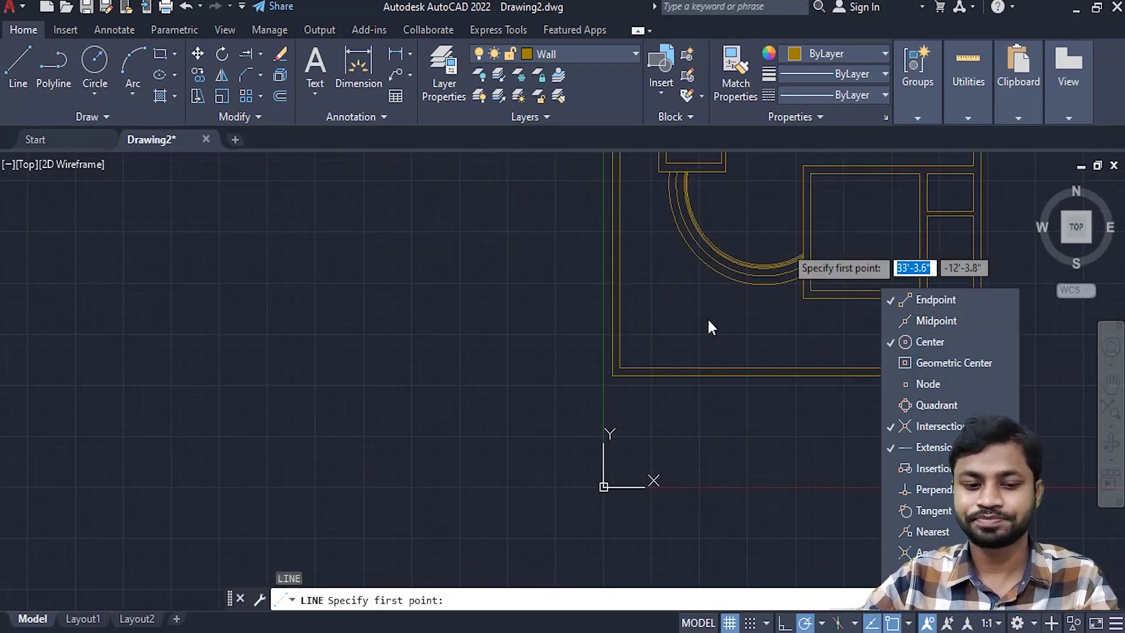
- Cancel the pending line, close the snap list, and restart LINE near the curved wall
key(Escape)
key(Escape)
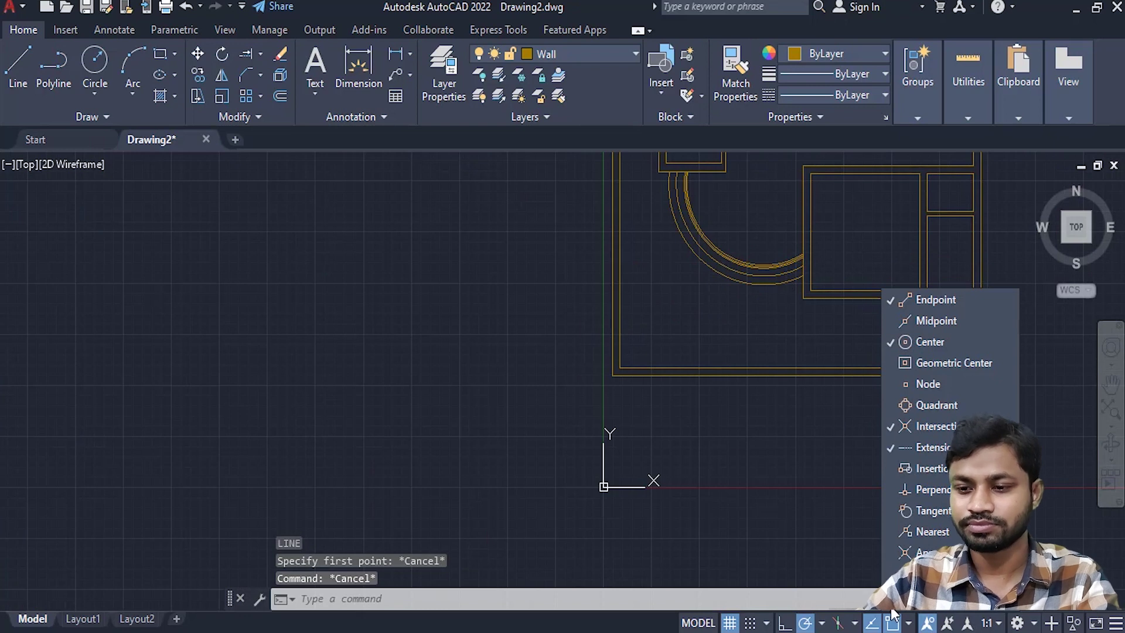
click(892, 623)
middle_drag(770, 422, 563, 382)
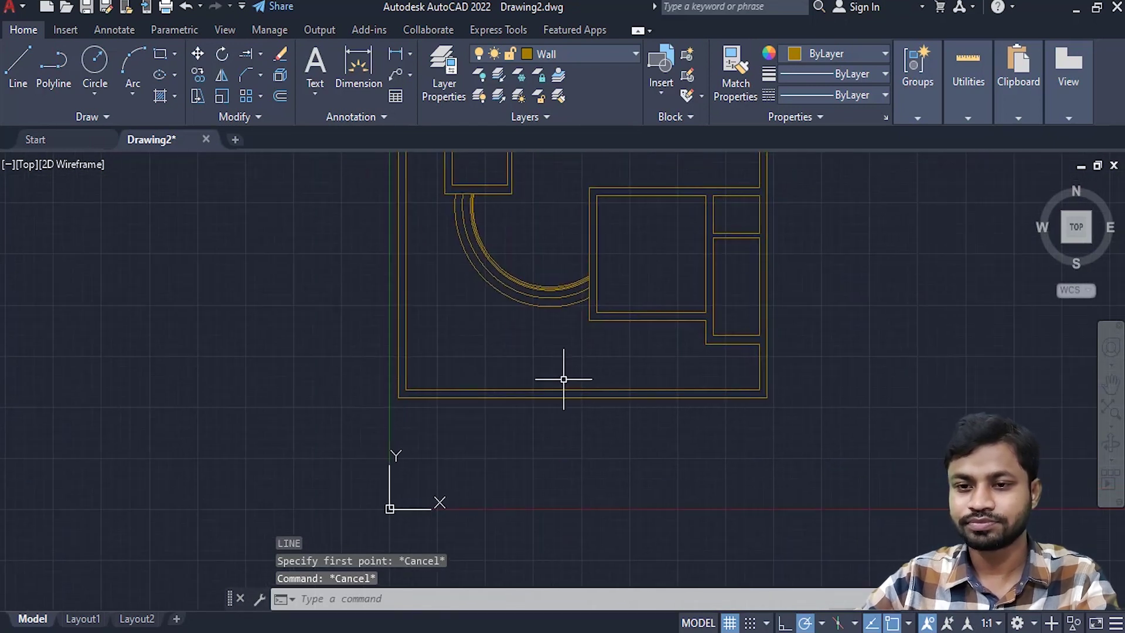
scroll(584, 236, up, 3)
text(l)
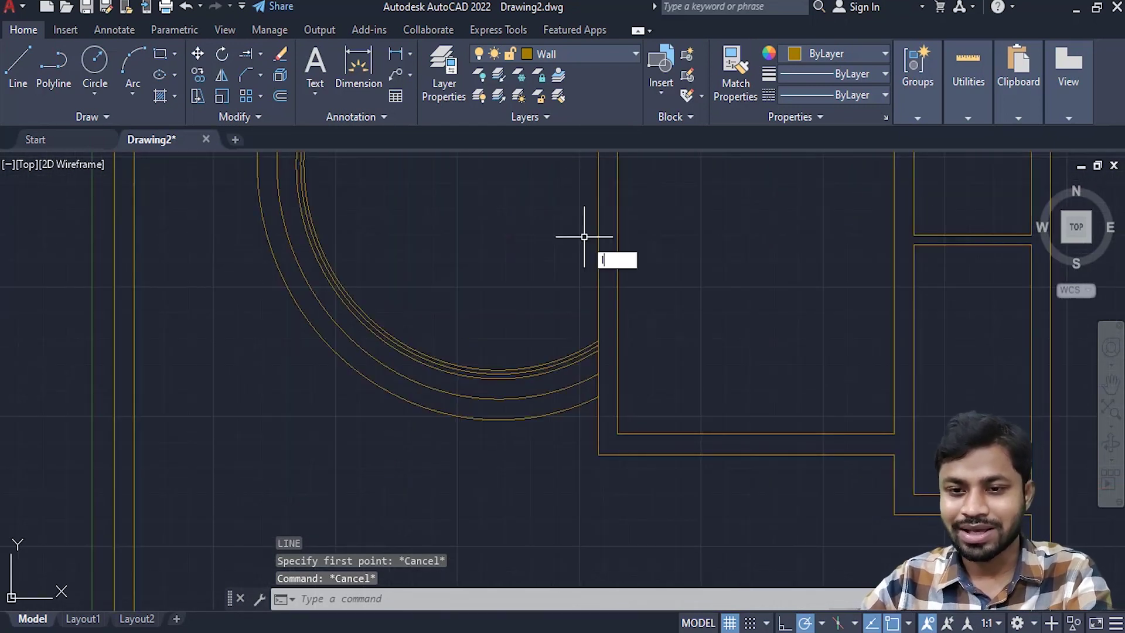
key(Return)
scroll(622, 237, down, 4)
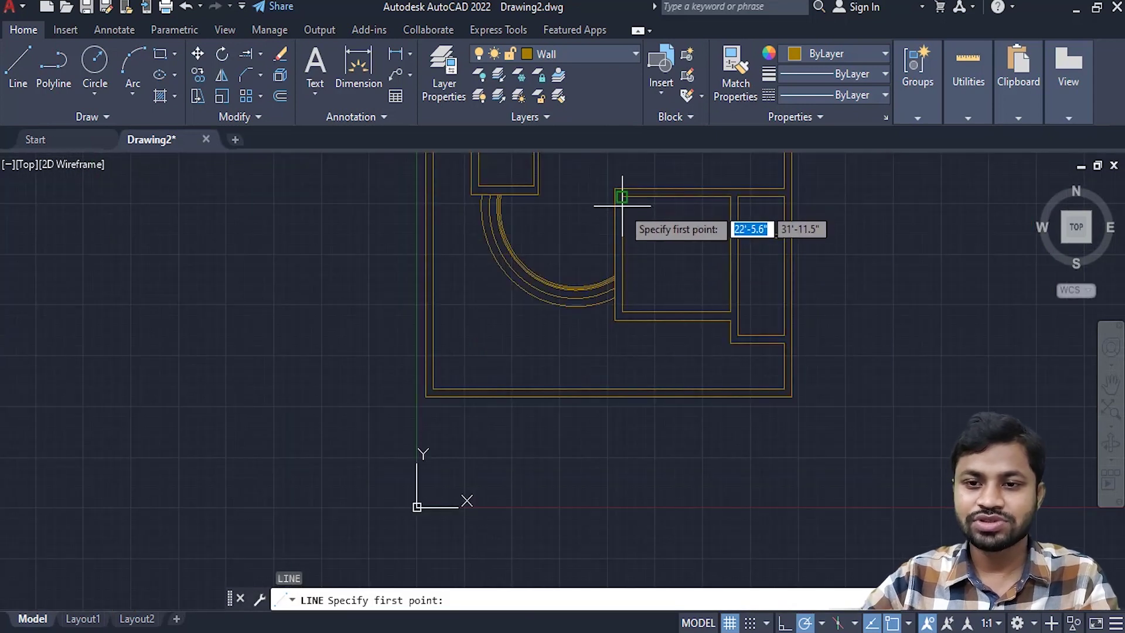
scroll(623, 195, up, 2)
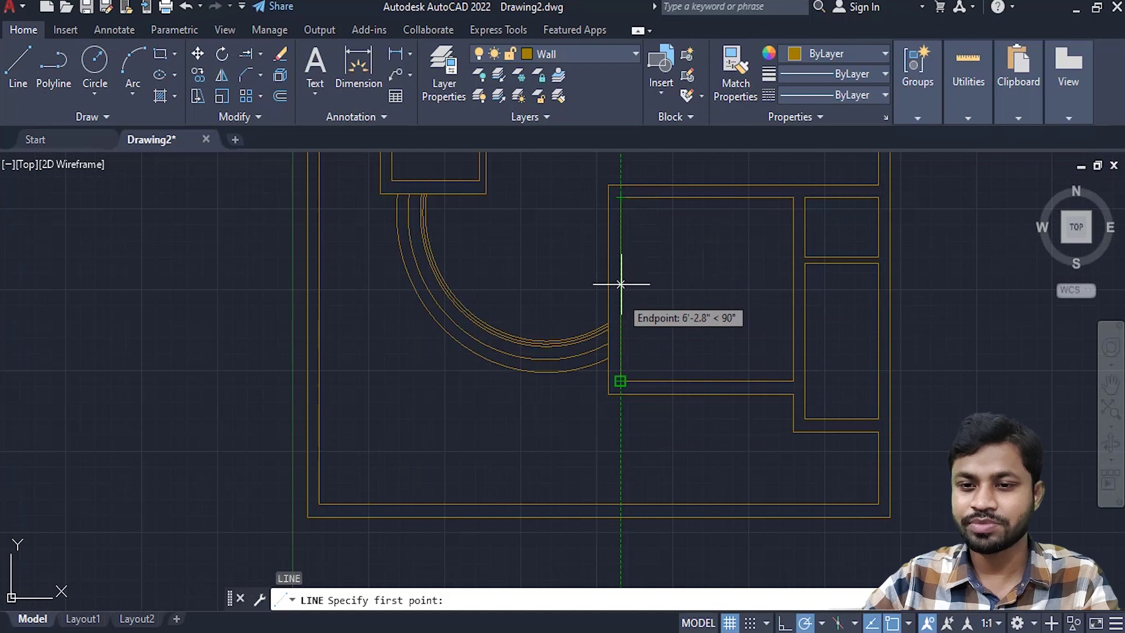
- Enable the Midpoint object snap, then cancel the line command
click(908, 623)
click(895, 323)
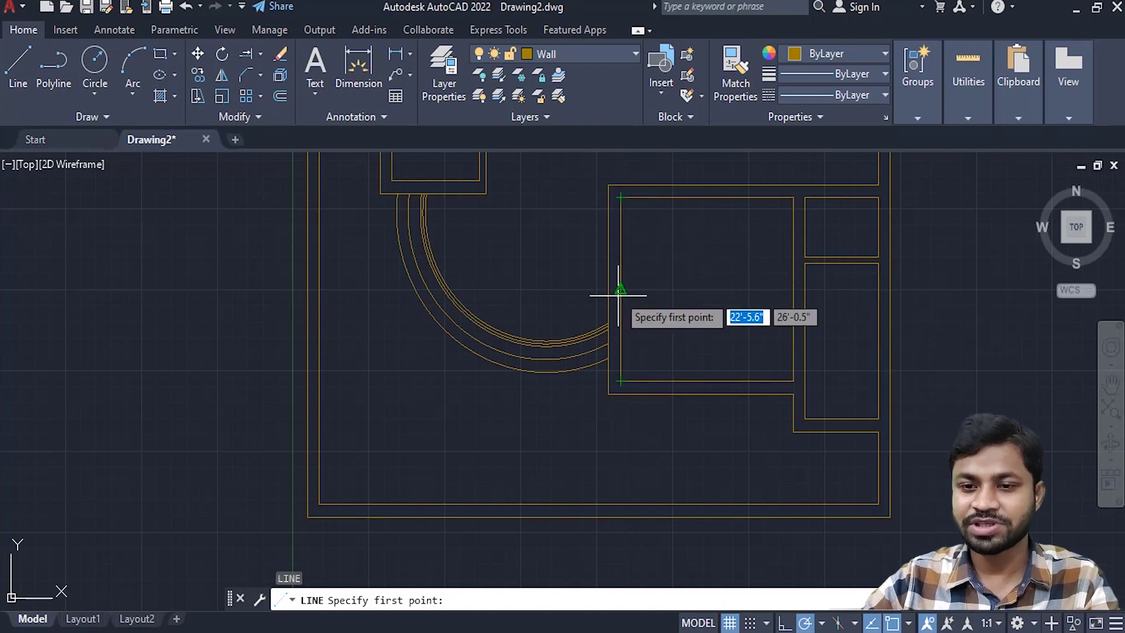
key(Escape)
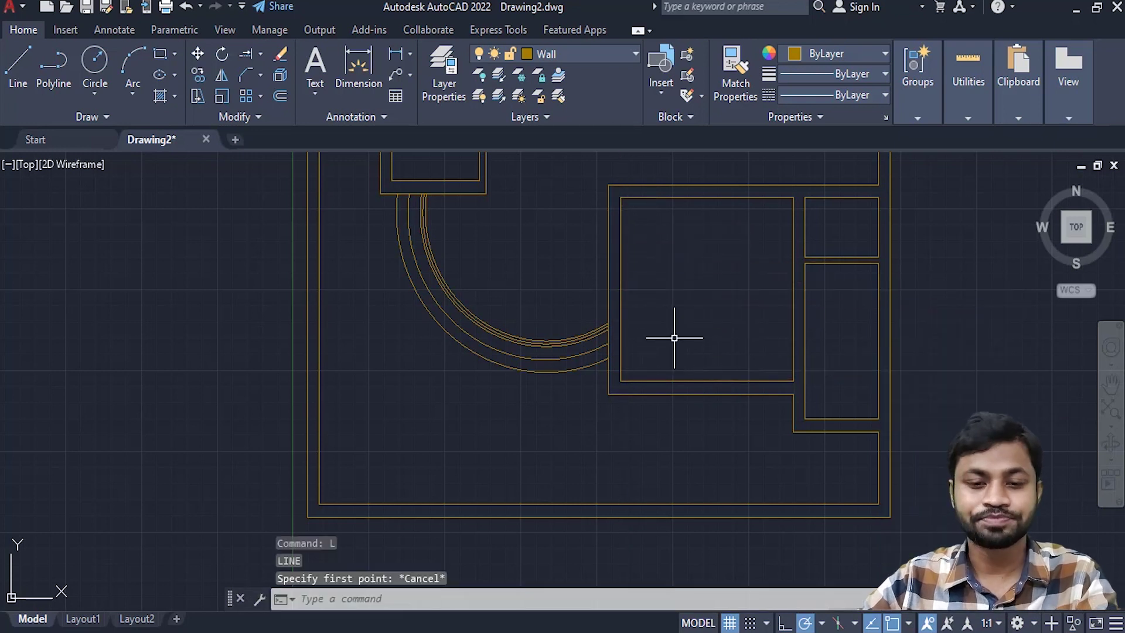
key(Escape)
scroll(496, 357, up, 2)
mouse_move(522, 352)
middle_down()
mouse_move(603, 377)
mouse_move(728, 308)
middle_up()
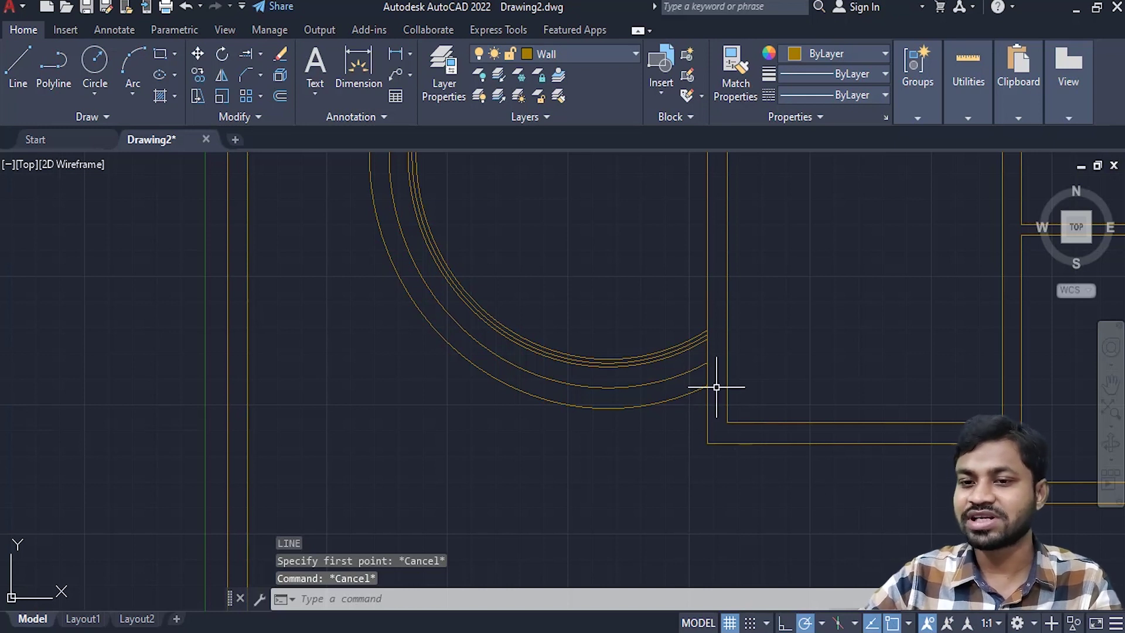
- Draw a short vertical marker line across the inner curved wall arcs near the base
click(25, 68)
scroll(710, 341, up, 6)
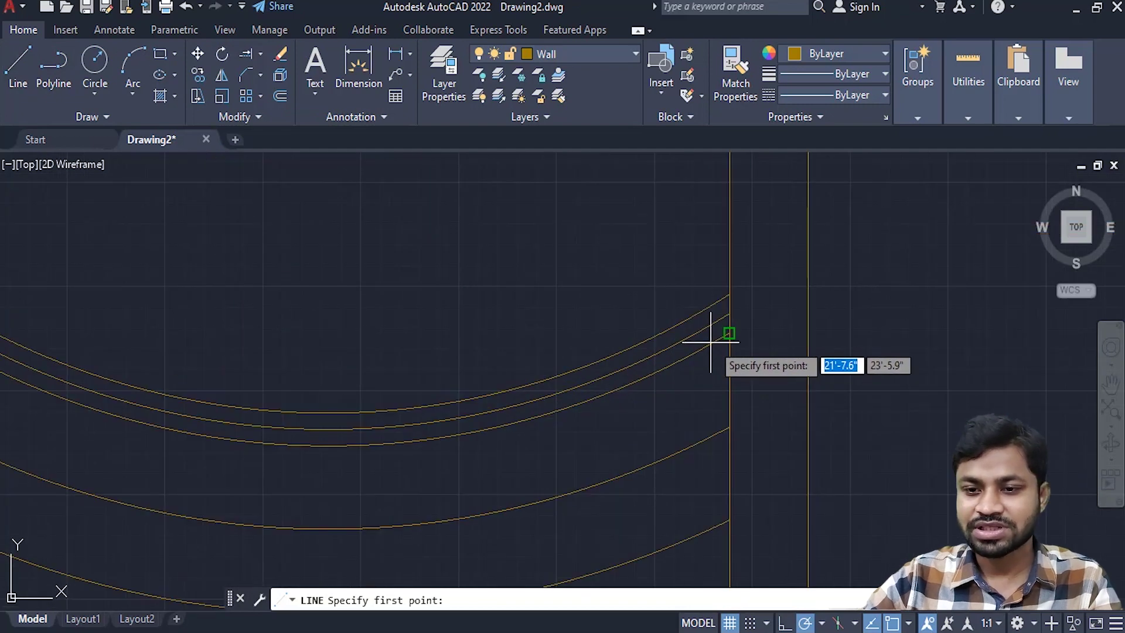
click(462, 435)
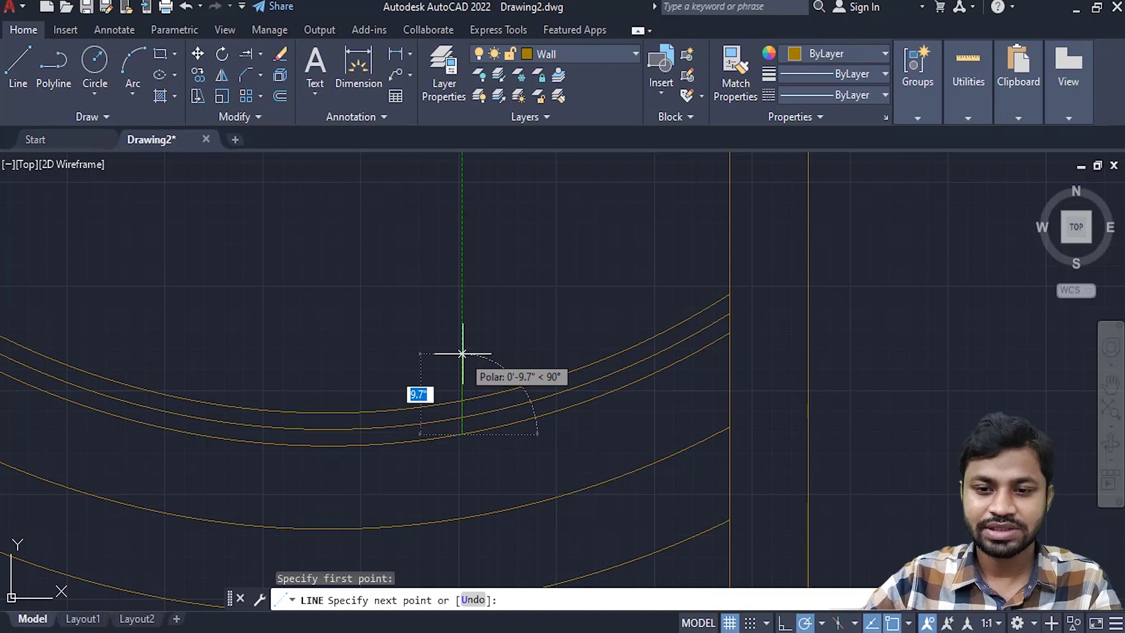
click(462, 353)
key(Return)
middle_drag(399, 376, 599, 271)
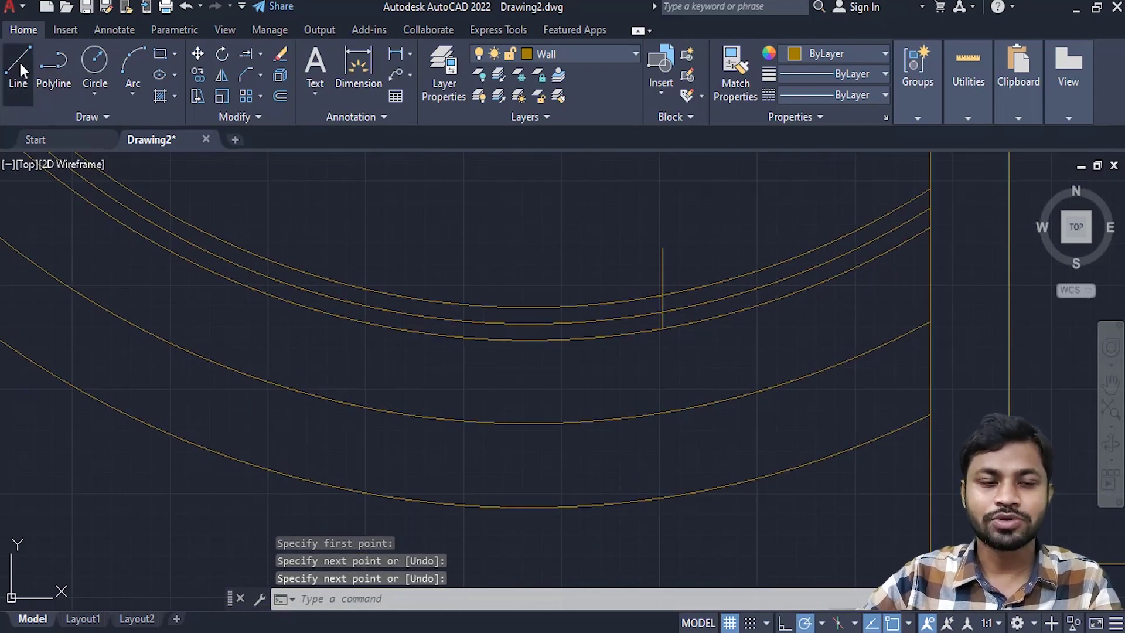
- Draw a second short 45° marker line across the curved arcs at the opening's other end
click(18, 65)
scroll(520, 407, down, 2)
scroll(527, 398, down, 2)
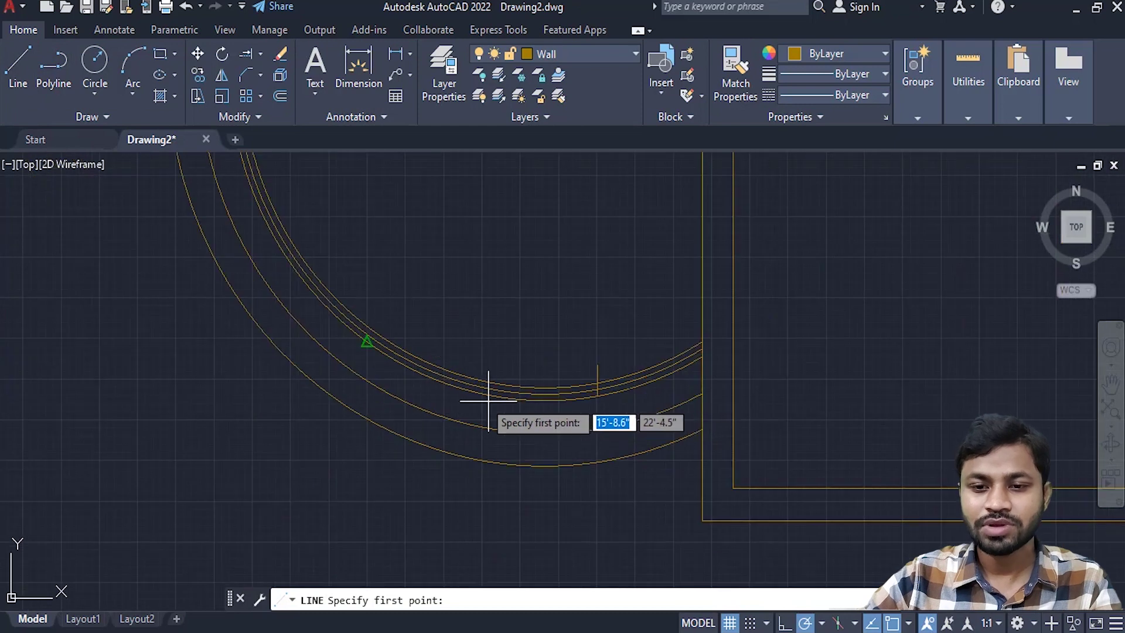
scroll(369, 344, up, 5)
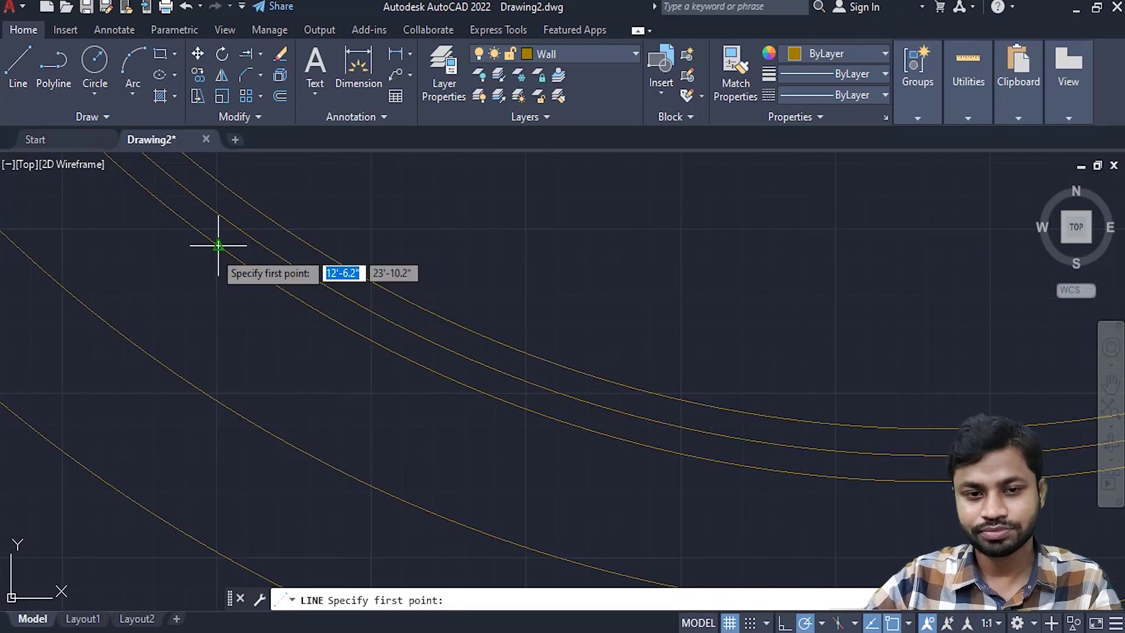
click(218, 245)
scroll(221, 237, down, 3)
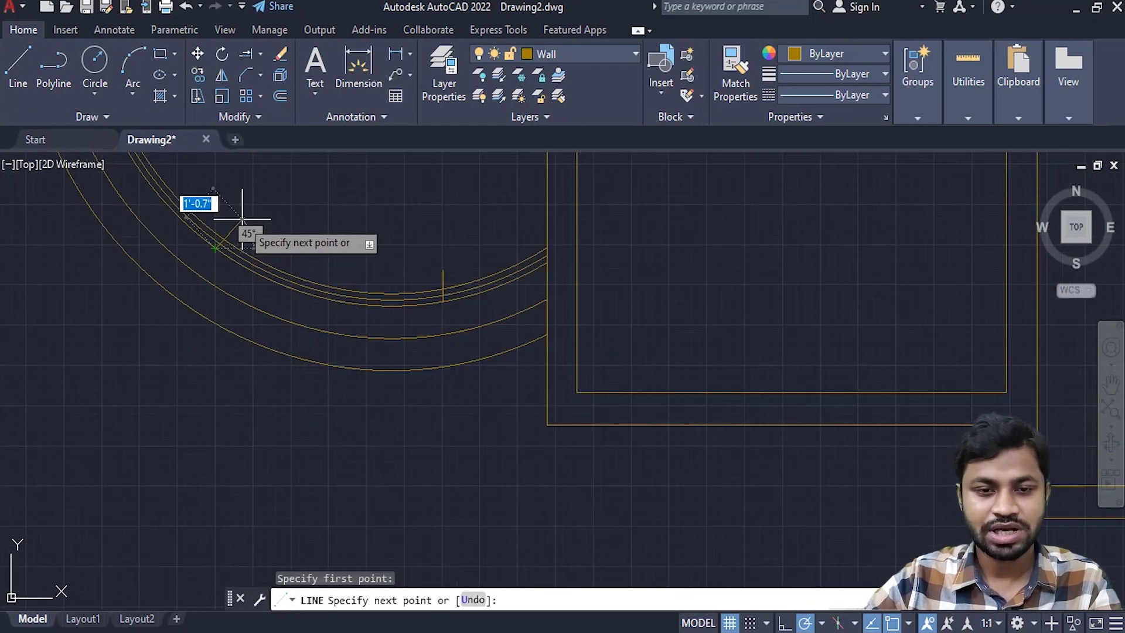
click(242, 219)
key(Escape)
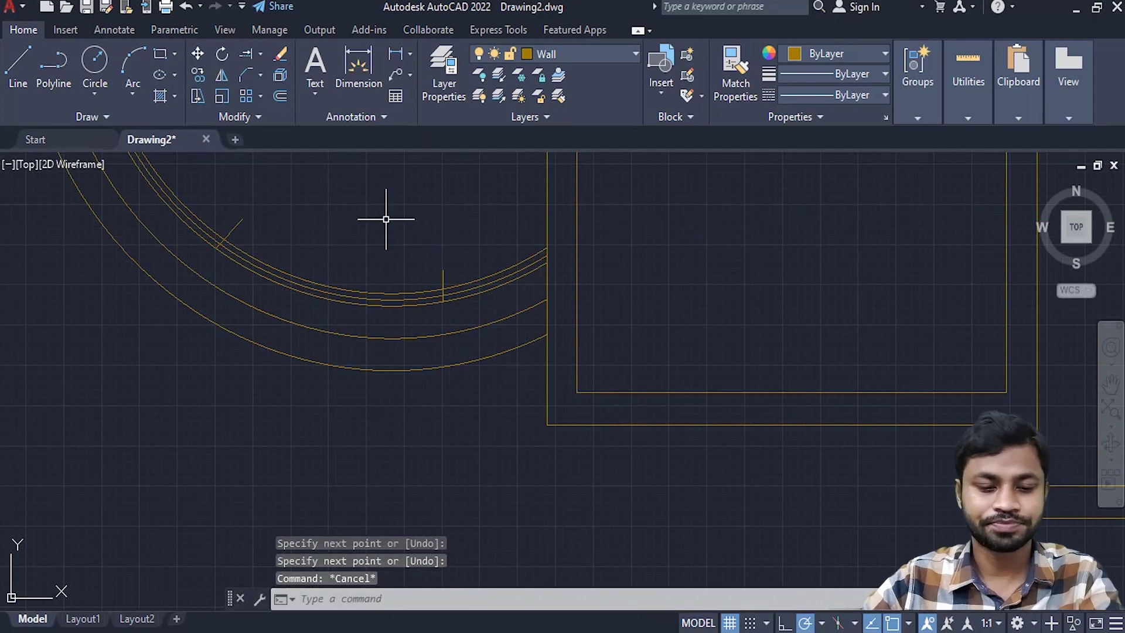
middle_drag(469, 268, 571, 286)
- Crossing-select the curved wall arcs and both marker lines as trim boundaries
click(566, 332)
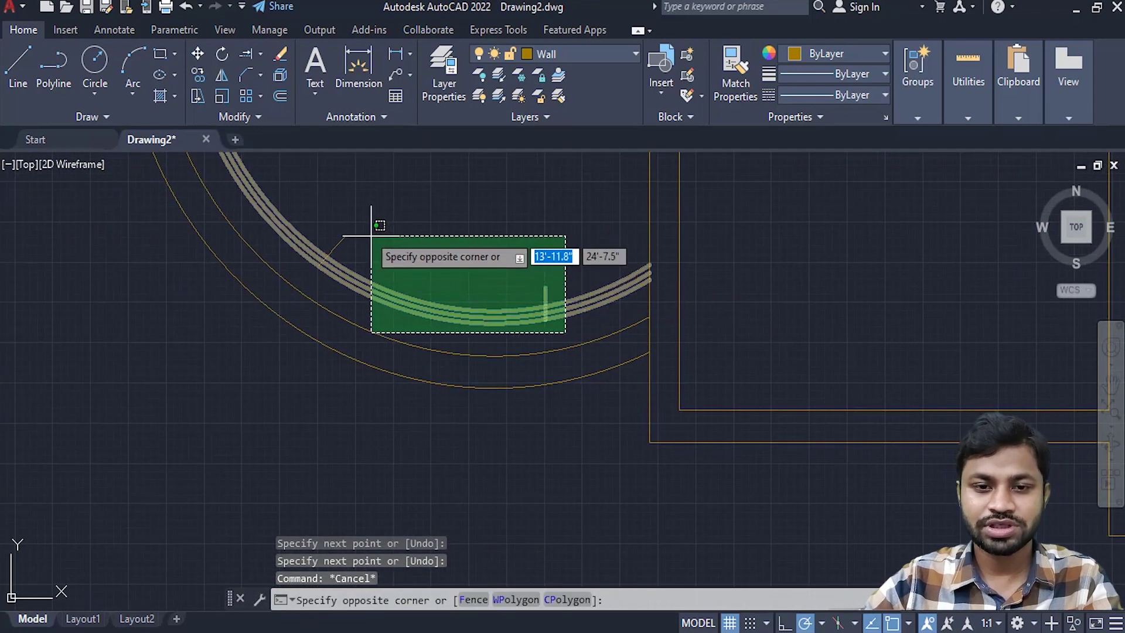
click(306, 221)
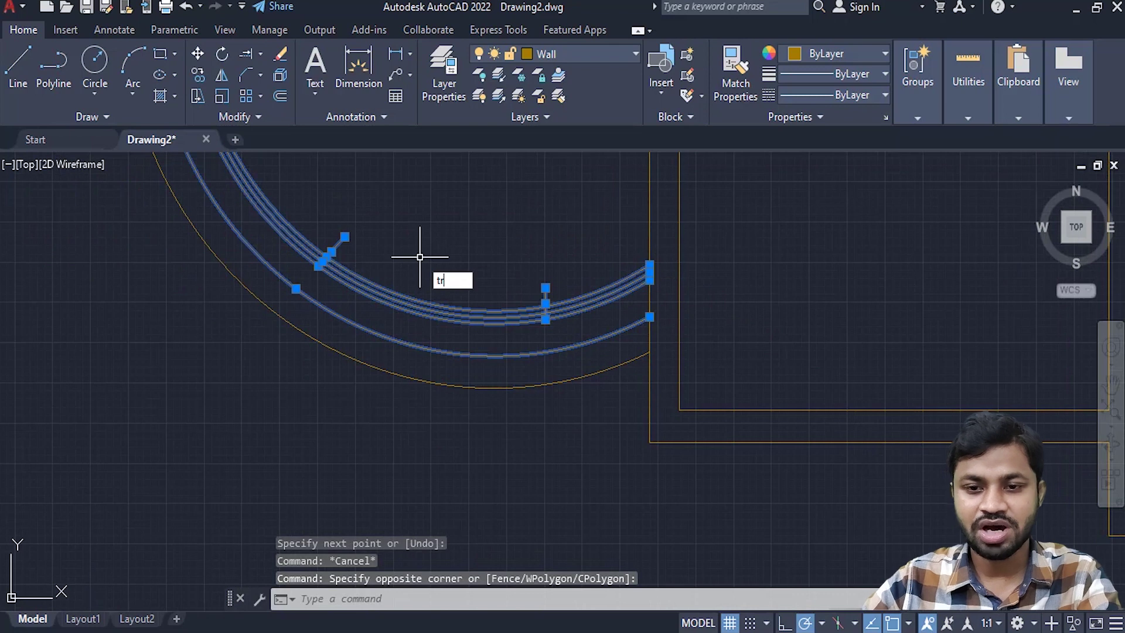
key(Return)
scroll(440, 296, up, 3)
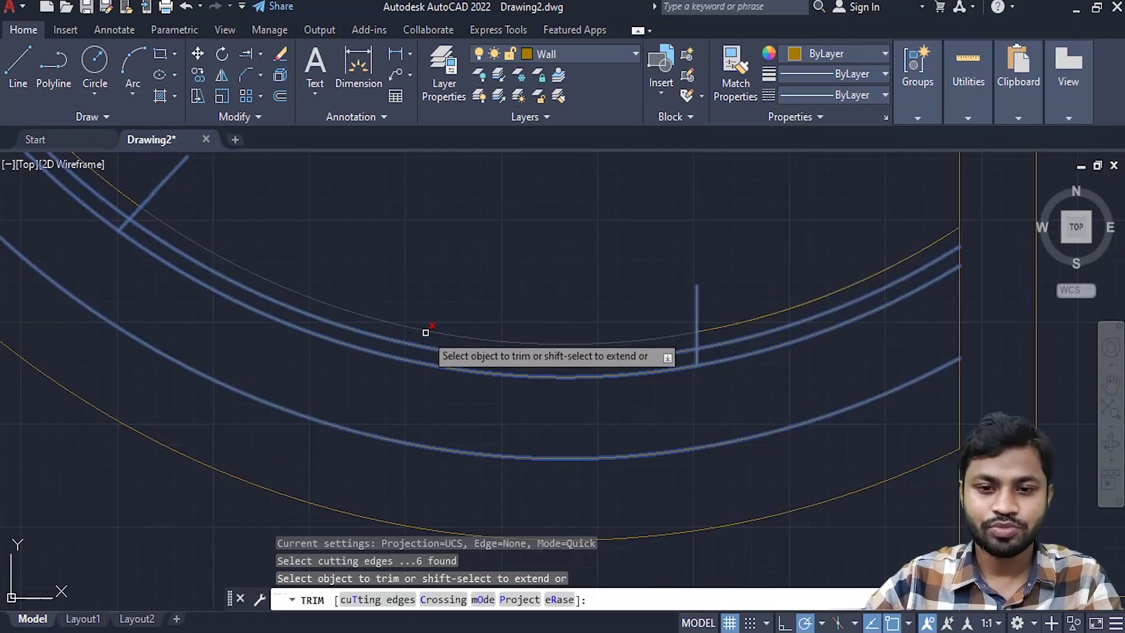
- Trim the arc pieces between the markers and the marker line overhang to open the window
click(425, 332)
click(428, 360)
click(696, 302)
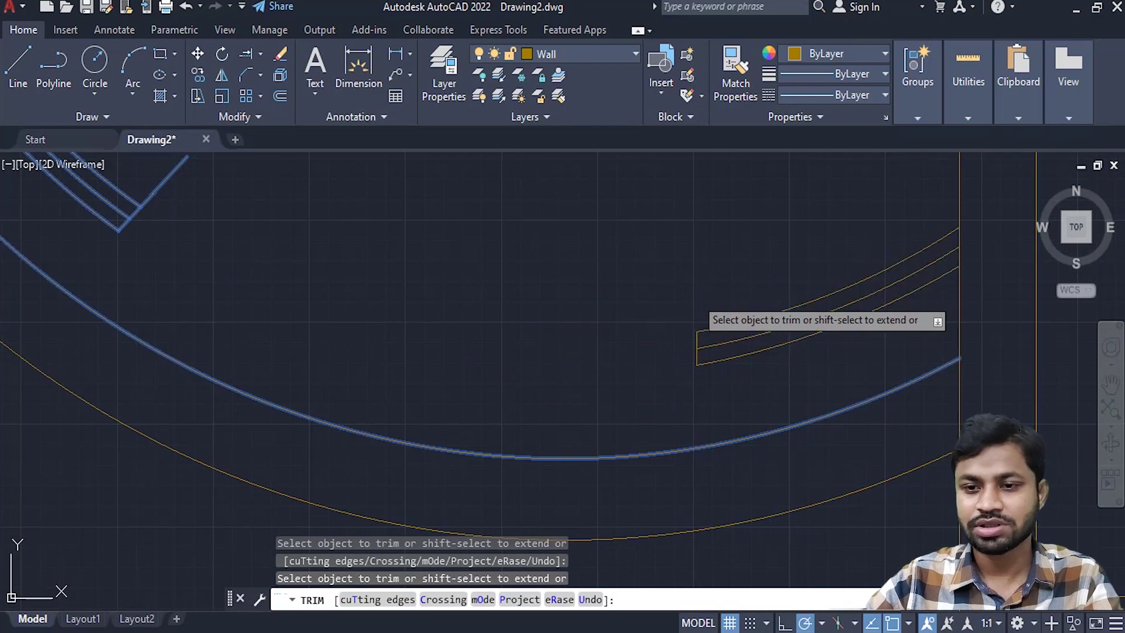
middle_drag(252, 232, 393, 363)
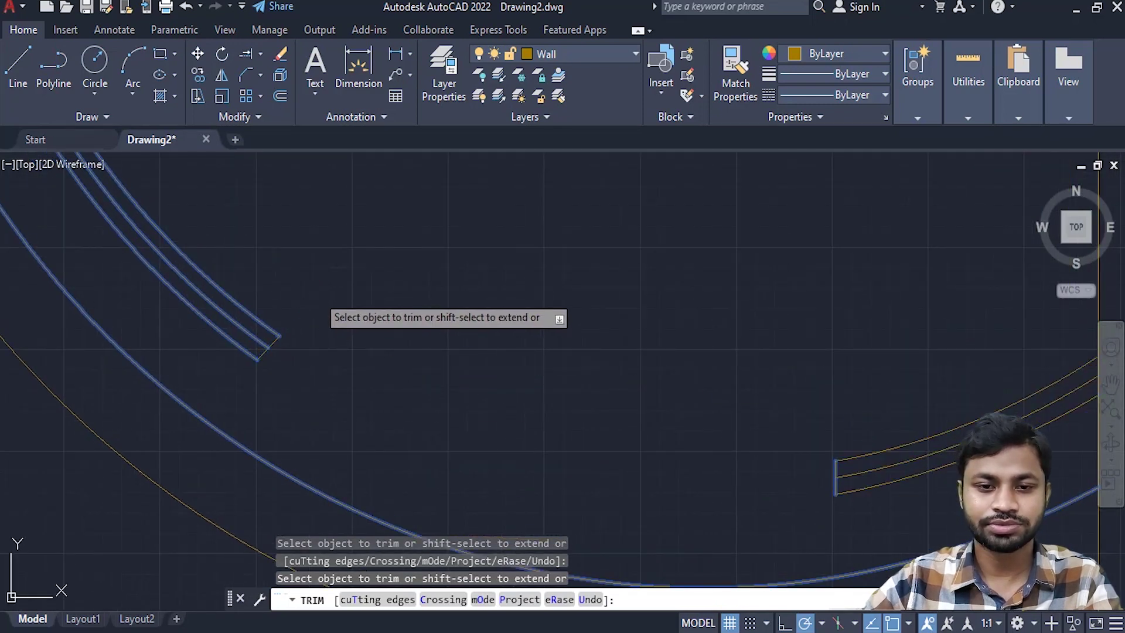
key(Return)
scroll(503, 304, down, 3)
scroll(502, 303, down, 2)
scroll(504, 300, down, 1)
scroll(497, 349, down, 1)
scroll(533, 340, up, 2)
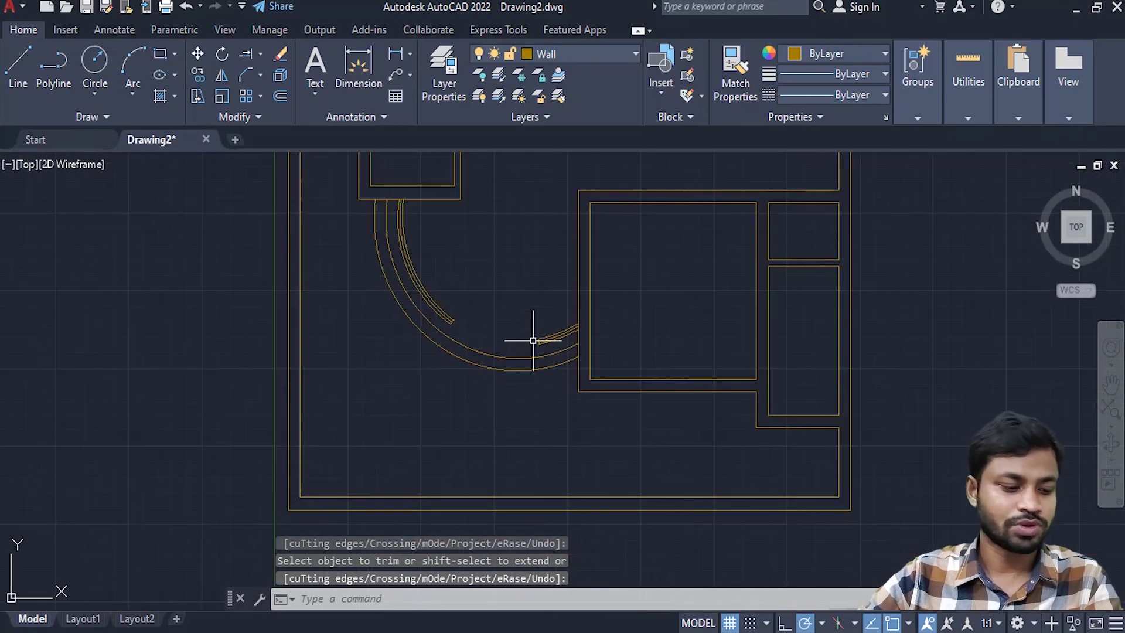
middle_drag(497, 317, 548, 311)
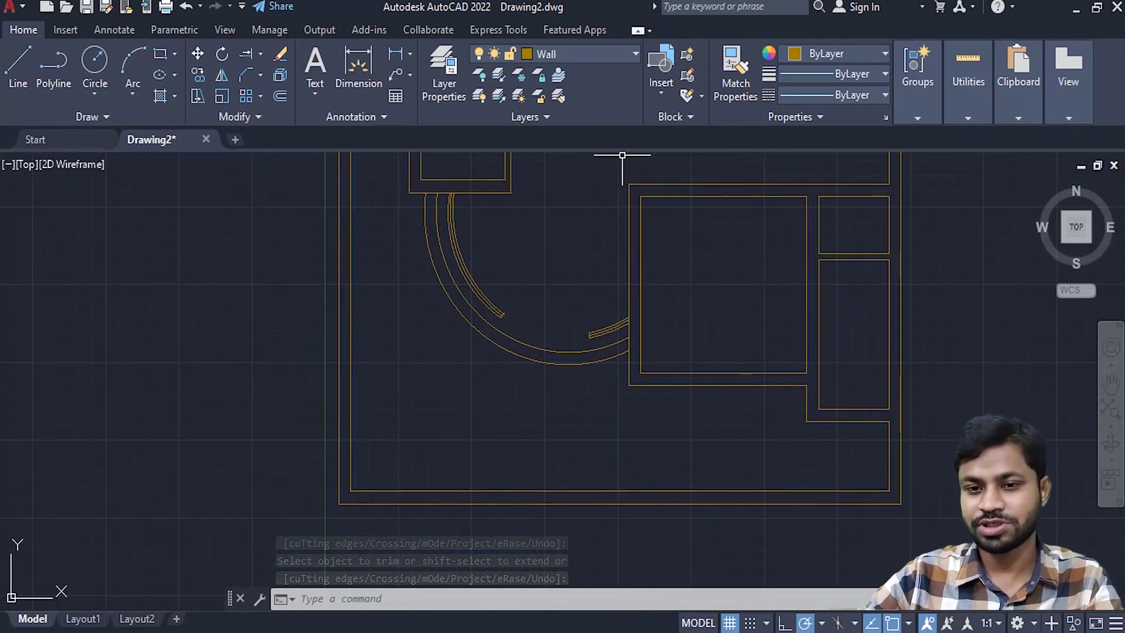
scroll(498, 290, down, 4)
middle_drag(580, 284, 514, 364)
scroll(514, 363, down, 5)
scroll(537, 314, up, 4)
scroll(537, 314, up, 2)
middle_drag(533, 315, 522, 314)
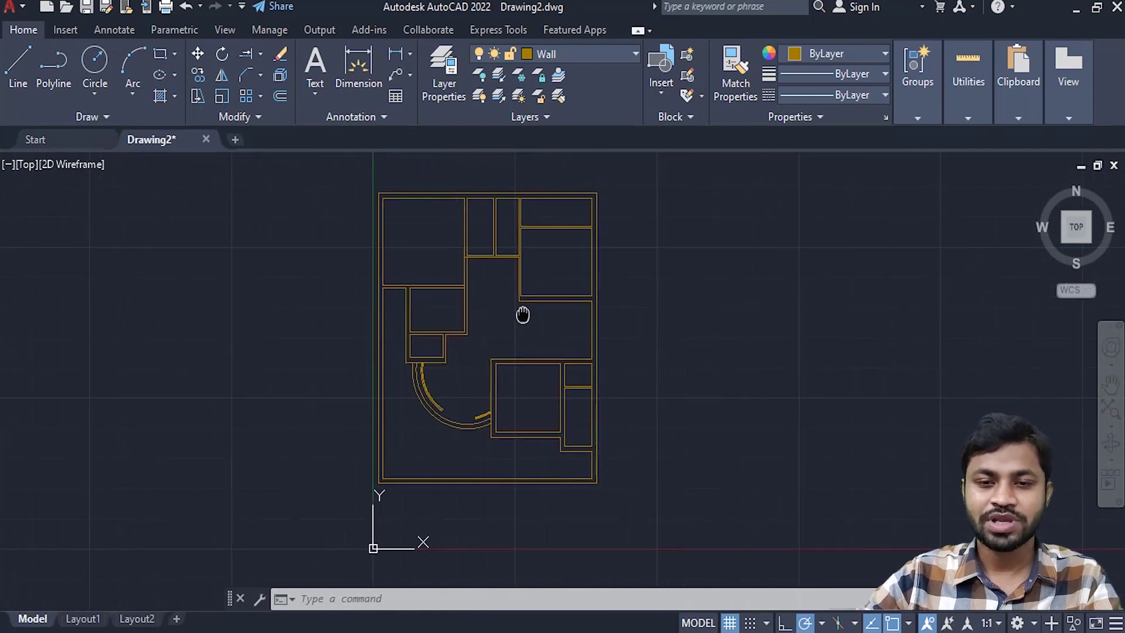